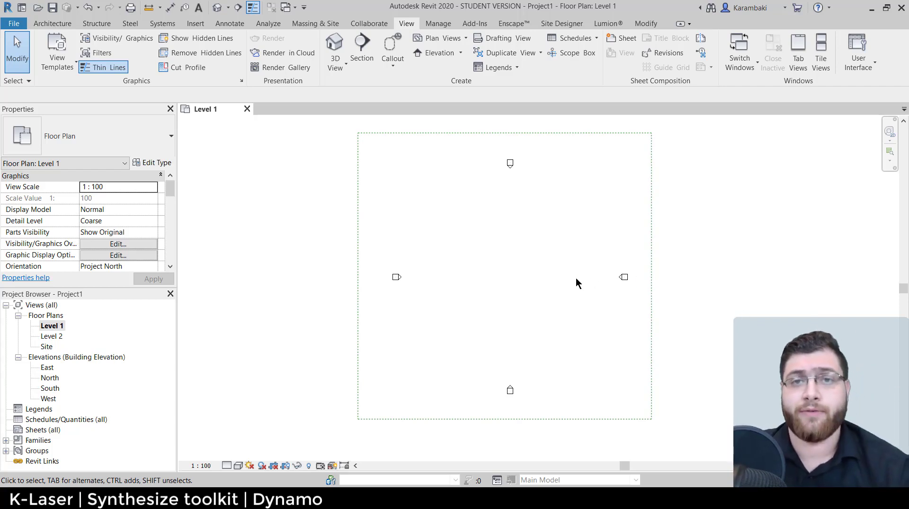
{"action": "left_click", "coordinate": [41, 26]}
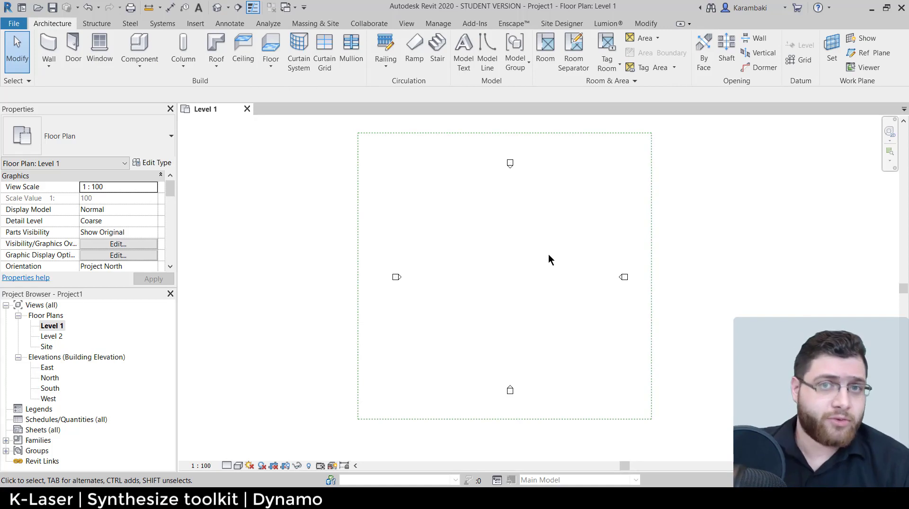
{"action": "key", "text": "w"}
{"action": "key", "text": "a"}
{"action": "scroll", "coordinate": [460, 231], "scroll_direction": "up", "scroll_amount": 2}
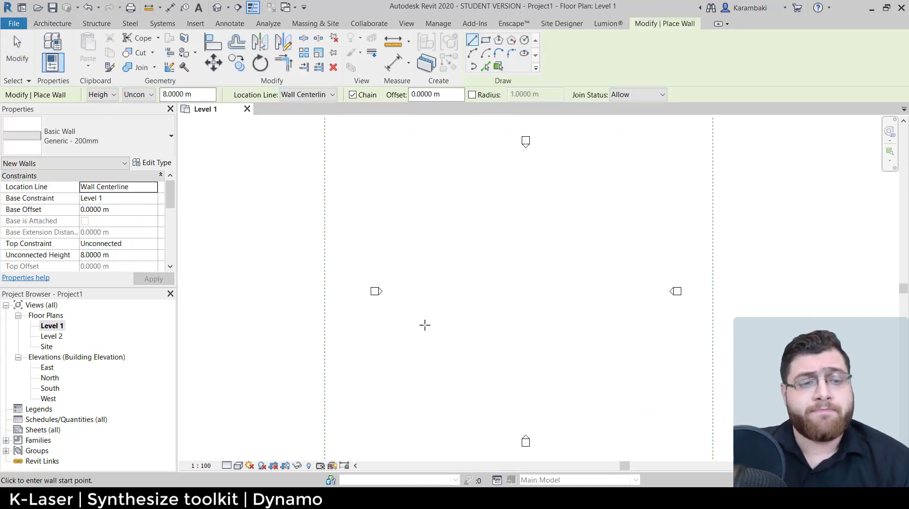
{"action": "scroll", "coordinate": [424, 324], "scroll_direction": "down", "scroll_amount": 3}
{"action": "key", "text": "Escape"}
{"action": "key", "text": "Escape"}
Step: Open Dynamo Player and filter its script list by "k-laser"
{"action": "left_click", "coordinate": [438, 23]}
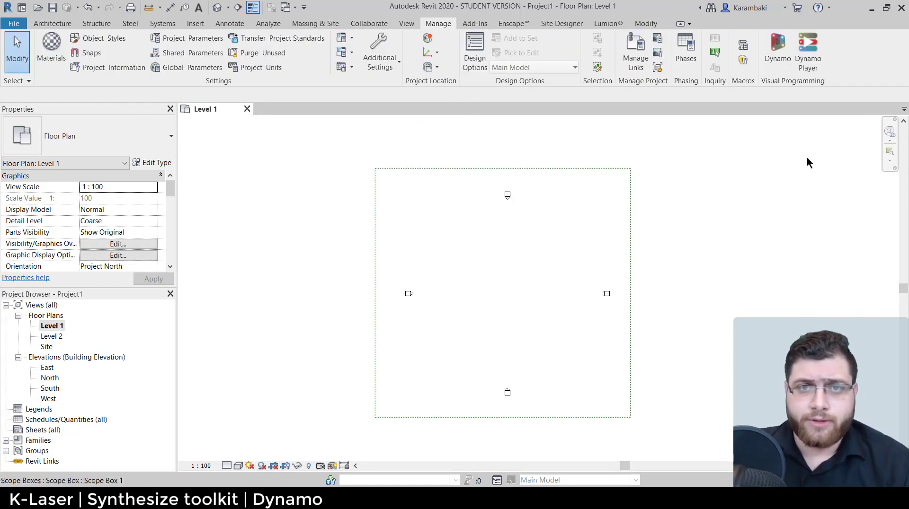
{"action": "left_click", "coordinate": [822, 63]}
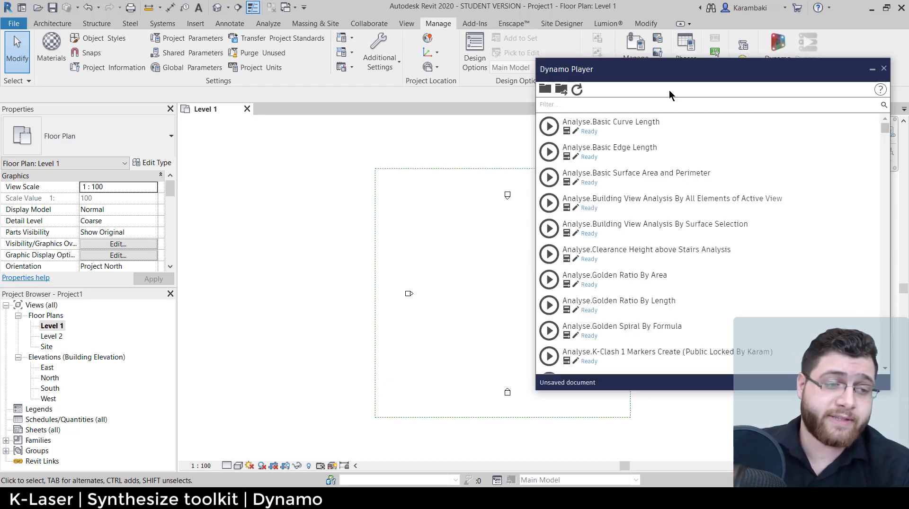
{"action": "left_click_drag", "start_coordinate": [654, 78], "coordinate": [648, 82]}
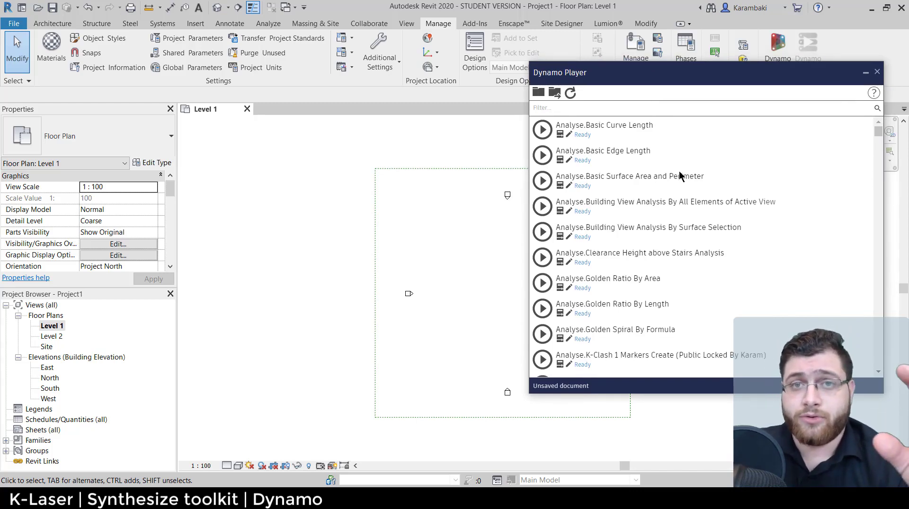
{"action": "scroll", "coordinate": [653, 255], "scroll_direction": "down", "scroll_amount": 3}
{"action": "scroll", "coordinate": [650, 243], "scroll_direction": "down", "scroll_amount": 10}
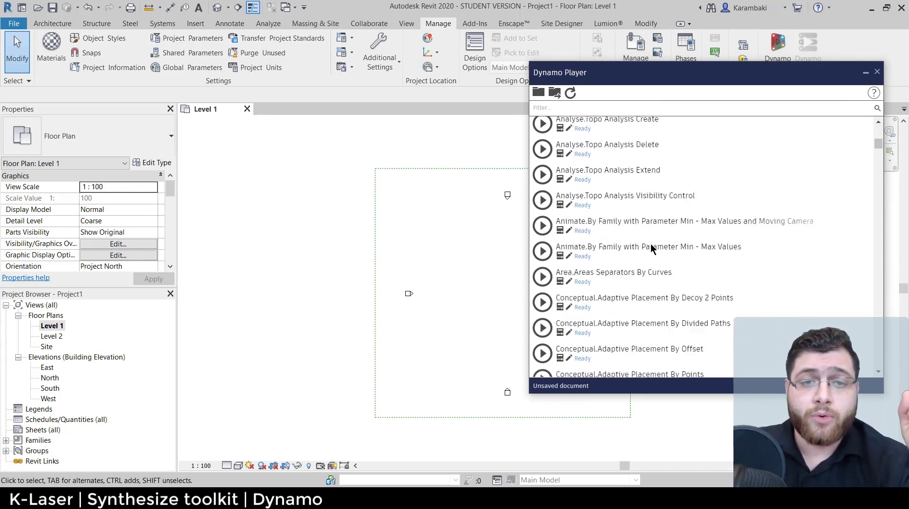
{"action": "left_click_drag", "start_coordinate": [654, 73], "coordinate": [657, 113]}
{"action": "scroll", "coordinate": [642, 175], "scroll_direction": "down", "scroll_amount": 2}
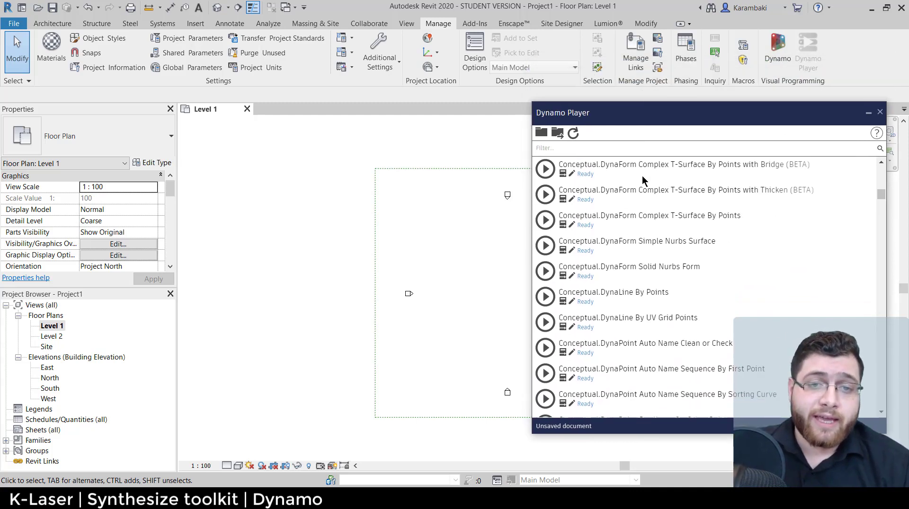
{"action": "left_click", "coordinate": [640, 148]}
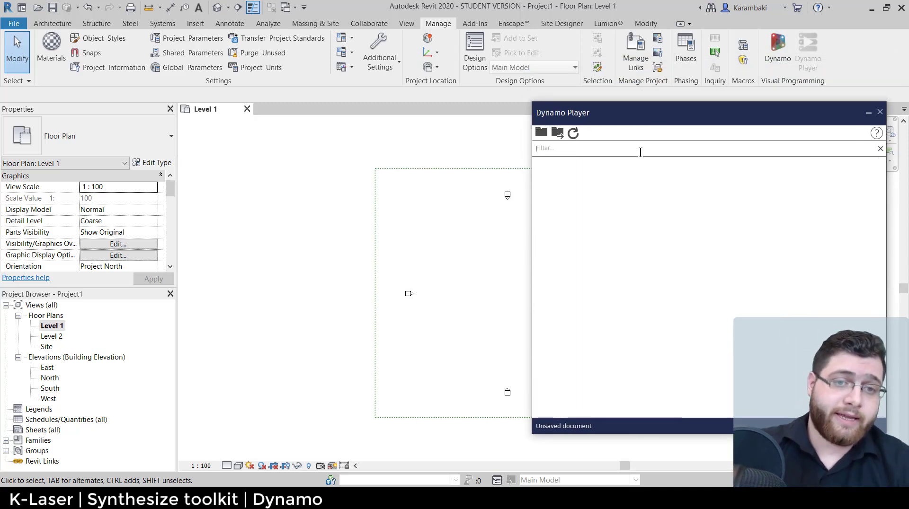
{"action": "type", "text": "k-laser"}
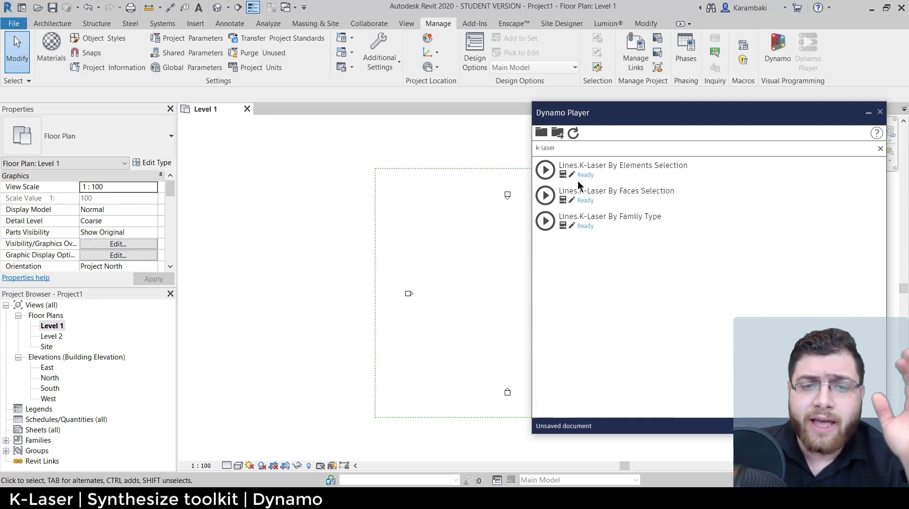
Step: Compare the K-Laser script variants and open the inputs of Lines.K-Laser By Faces Selection
{"action": "left_click_drag", "start_coordinate": [619, 119], "coordinate": [638, 118]}
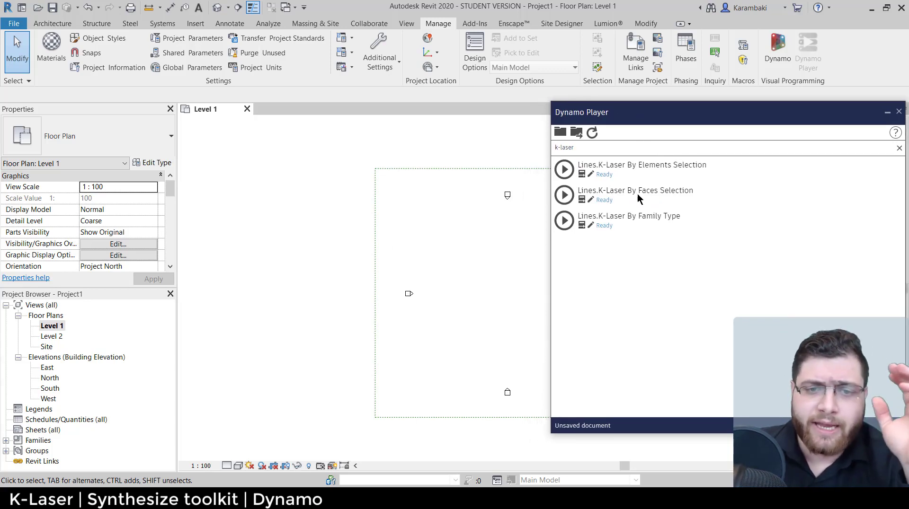
{"action": "left_click_drag", "start_coordinate": [599, 198], "coordinate": [699, 194]}
{"action": "left_click", "coordinate": [610, 190]}
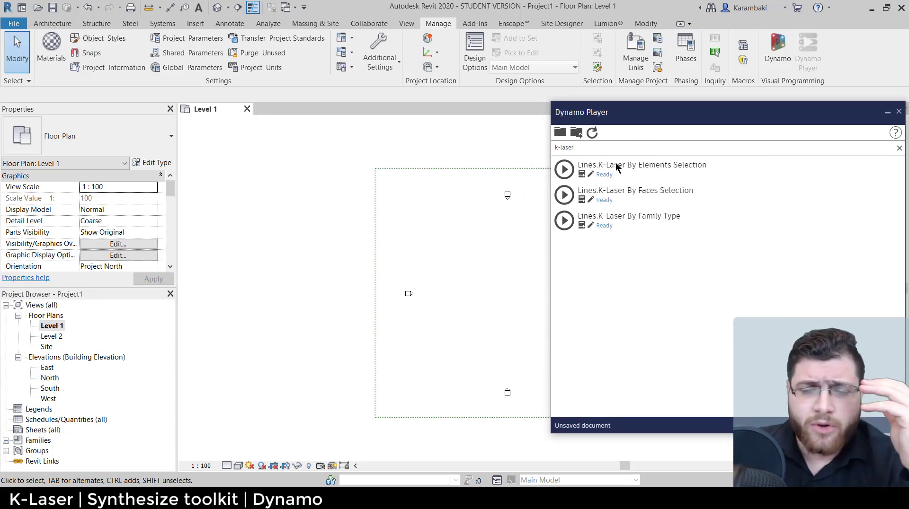
{"action": "left_click_drag", "start_coordinate": [621, 165], "coordinate": [709, 169]}
{"action": "left_click_drag", "start_coordinate": [688, 217], "coordinate": [583, 217]}
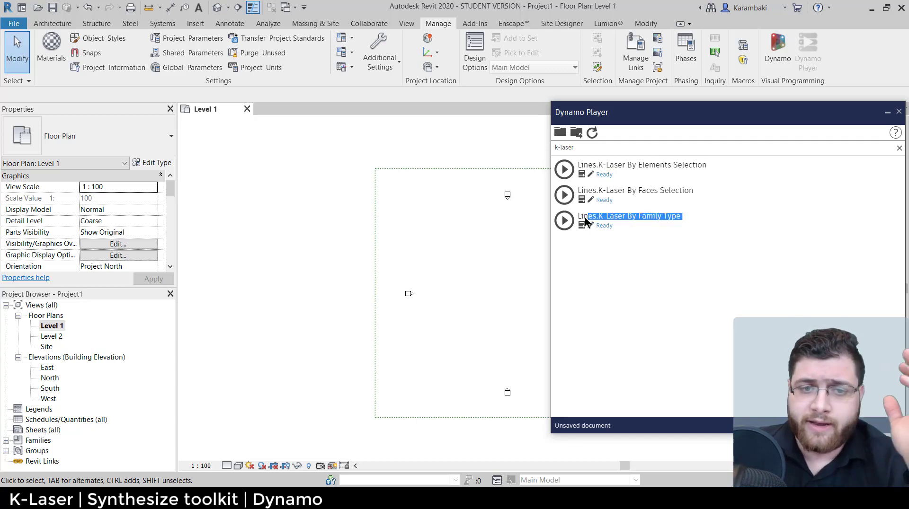
{"action": "left_click", "coordinate": [596, 194]}
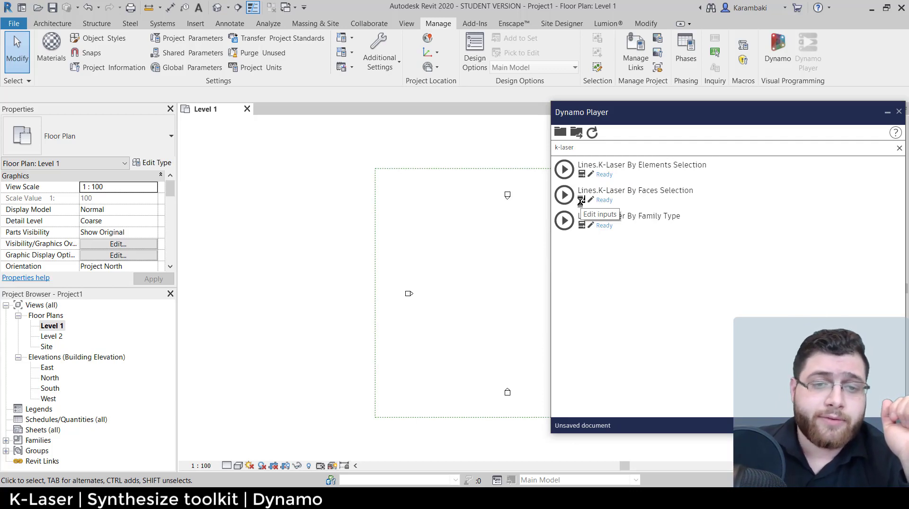
{"action": "left_click", "coordinate": [581, 201]}
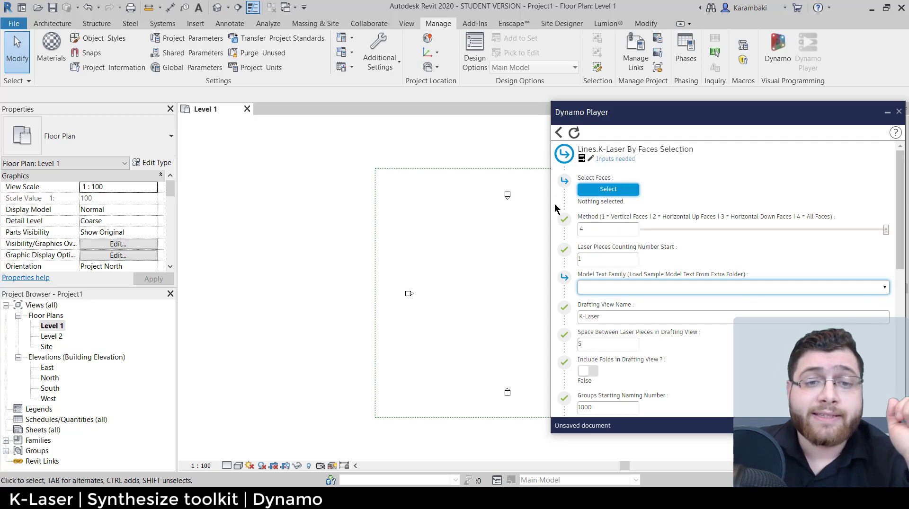
Step: Examine the script's inputs, especially the face selection and the model text family it requires from the Extra folder
{"action": "left_click_drag", "start_coordinate": [576, 178], "coordinate": [613, 181]}
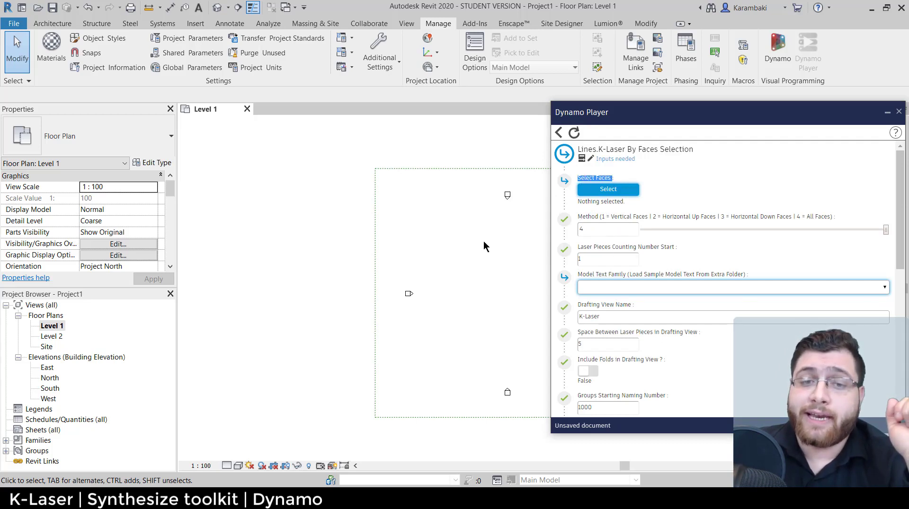
{"action": "middle_click_drag", "start_coordinate": [406, 249], "coordinate": [253, 237]}
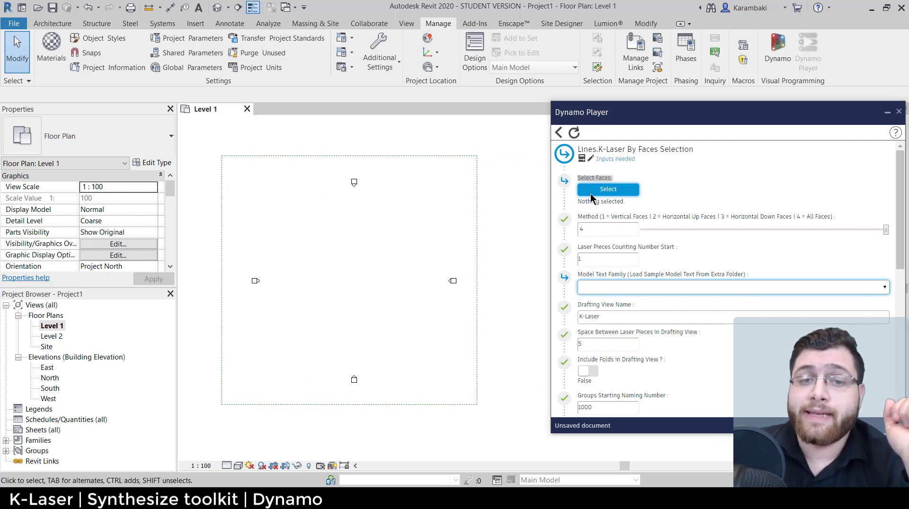
{"action": "left_click", "coordinate": [591, 179]}
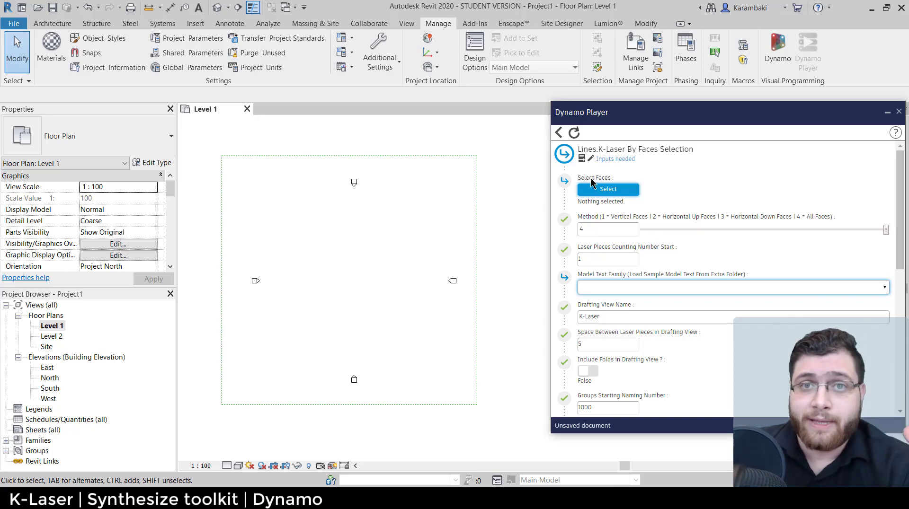
{"action": "scroll", "coordinate": [654, 188], "scroll_direction": "down", "scroll_amount": 2}
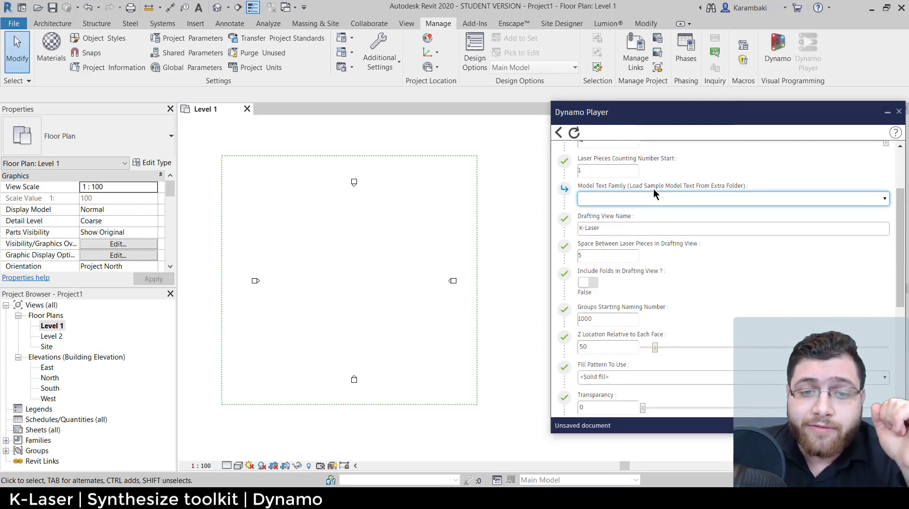
{"action": "scroll", "coordinate": [694, 314], "scroll_direction": "up", "scroll_amount": 2}
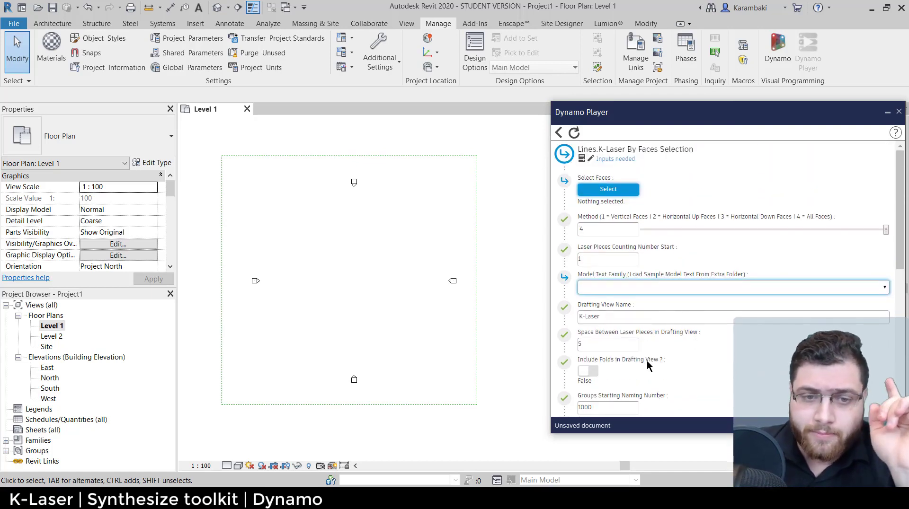
{"action": "scroll", "coordinate": [638, 308], "scroll_direction": "down", "scroll_amount": 1}
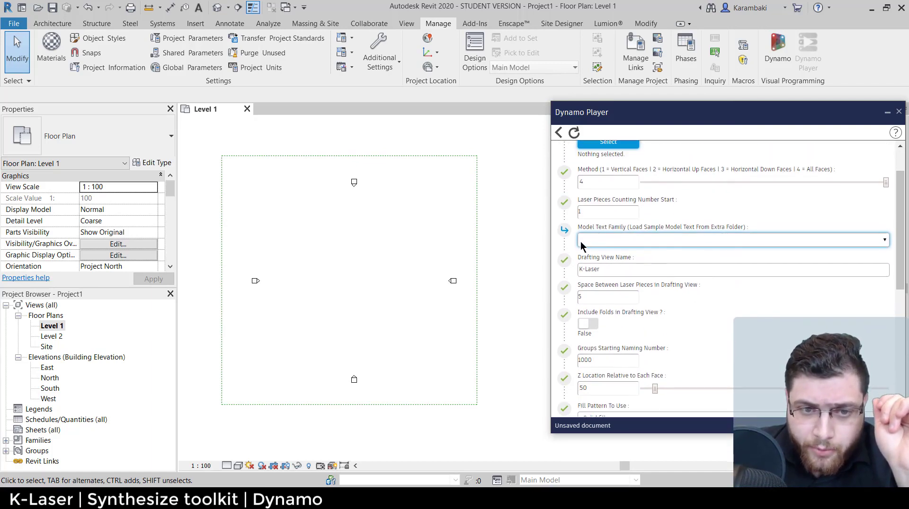
{"action": "left_click_drag", "start_coordinate": [578, 229], "coordinate": [736, 226]}
{"action": "left_click", "coordinate": [639, 228]}
{"action": "scroll", "coordinate": [670, 198], "scroll_direction": "up", "scroll_amount": 2}
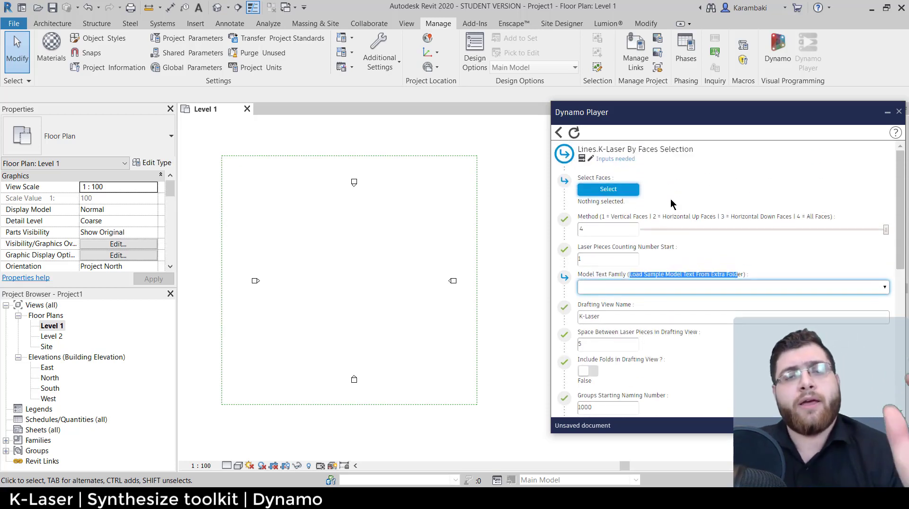
{"action": "left_click", "coordinate": [663, 170]}
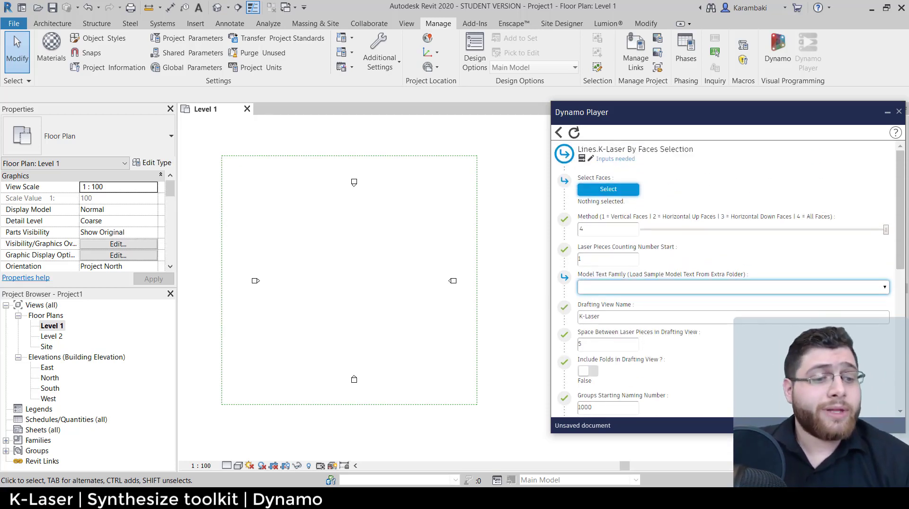
Step: Switch to File Explorer and open the current user's profile folder under Users on the OS_Install (C:) drive
{"action": "mouse_move", "coordinate": [161, 498]}
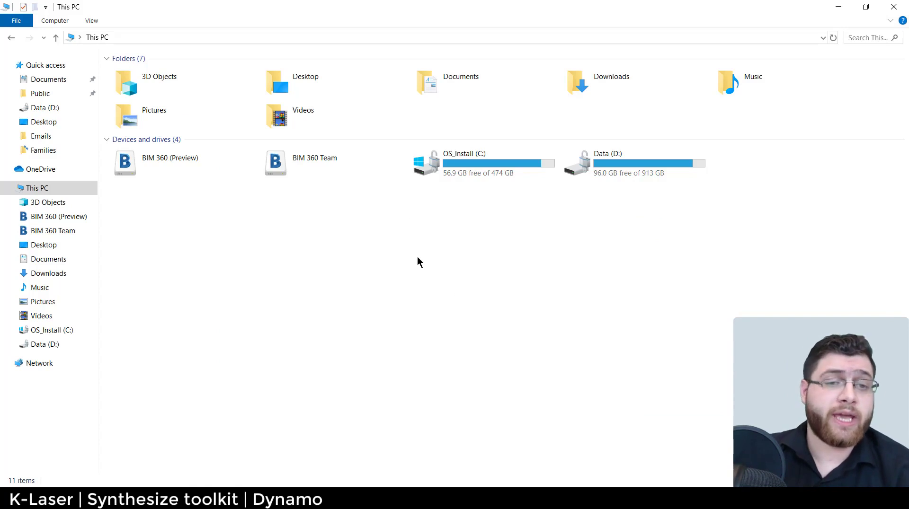
{"action": "left_click", "coordinate": [450, 171]}
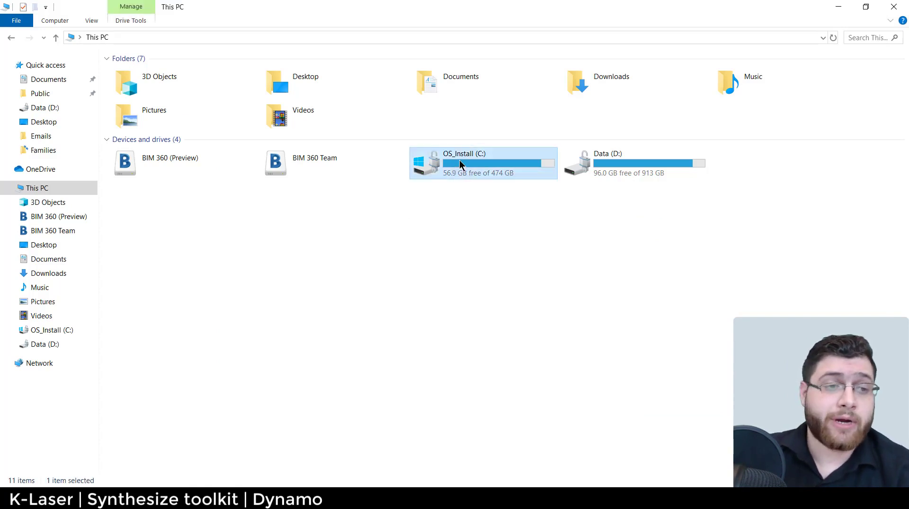
{"action": "double_click", "coordinate": [460, 165]}
{"action": "double_click", "coordinate": [161, 315]}
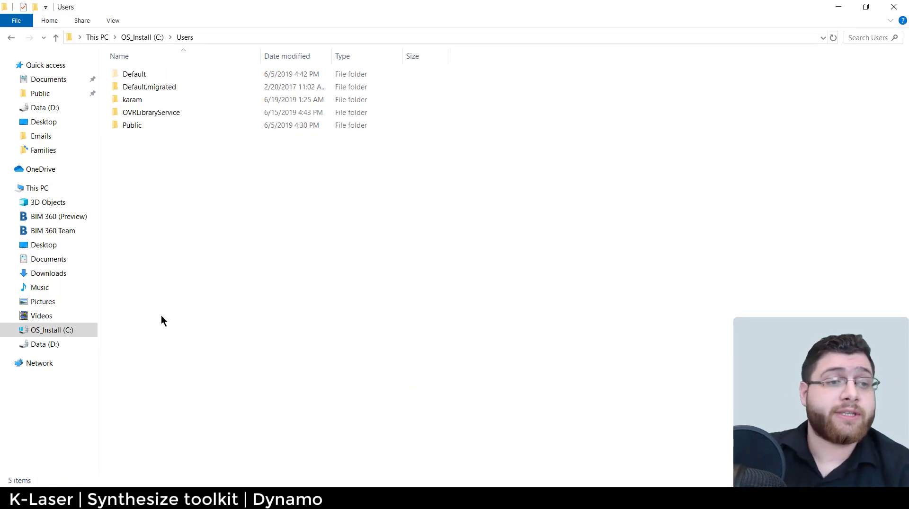
{"action": "left_click", "coordinate": [157, 100]}
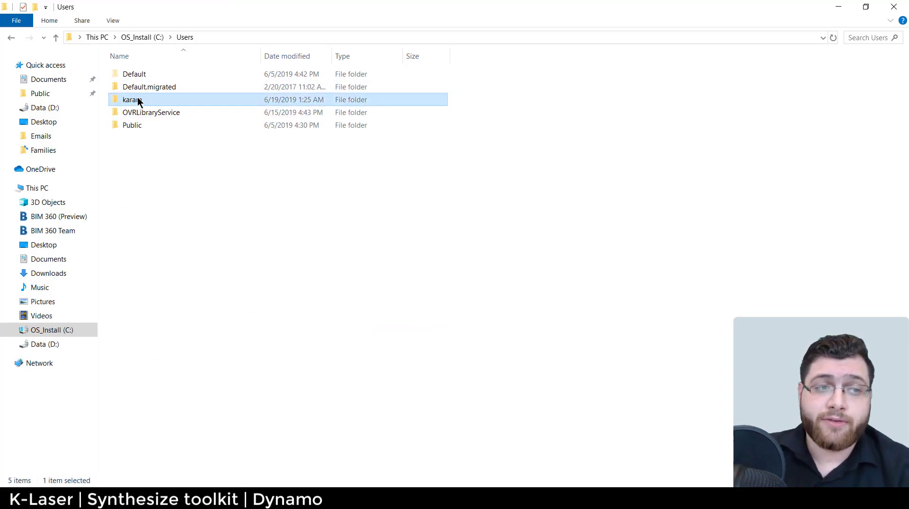
{"action": "double_click", "coordinate": [145, 102]}
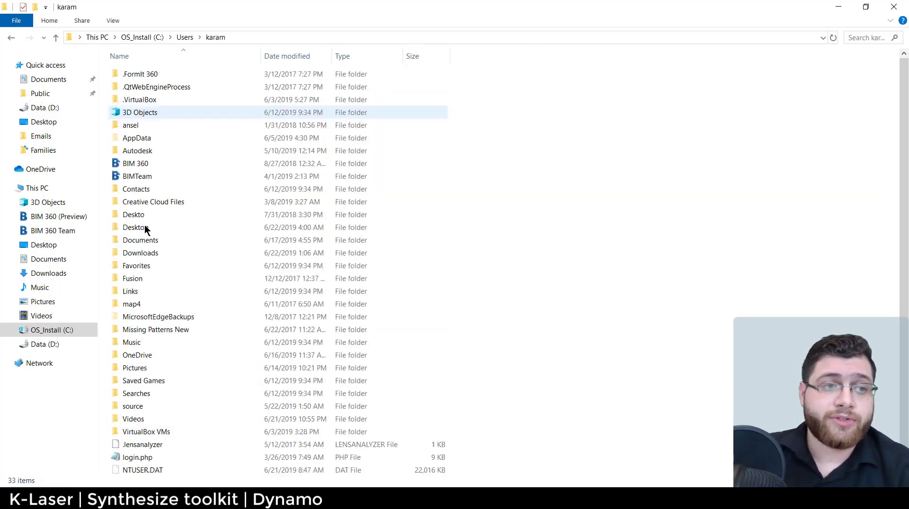
Step: Check the setting for showing hidden files, folders and drives in Folder Options, leaving it as it is
{"action": "left_click", "coordinate": [127, 142]}
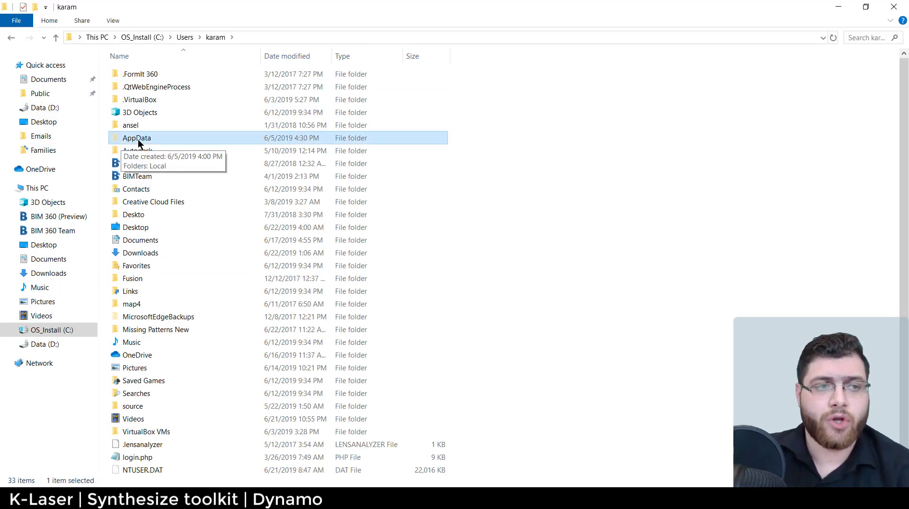
{"action": "left_click", "coordinate": [113, 21]}
{"action": "left_click", "coordinate": [527, 44]}
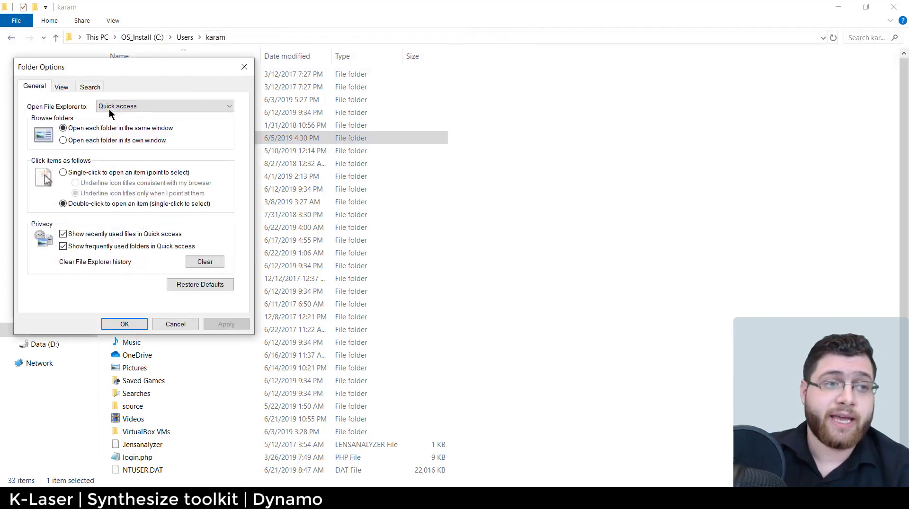
{"action": "left_click", "coordinate": [62, 87]}
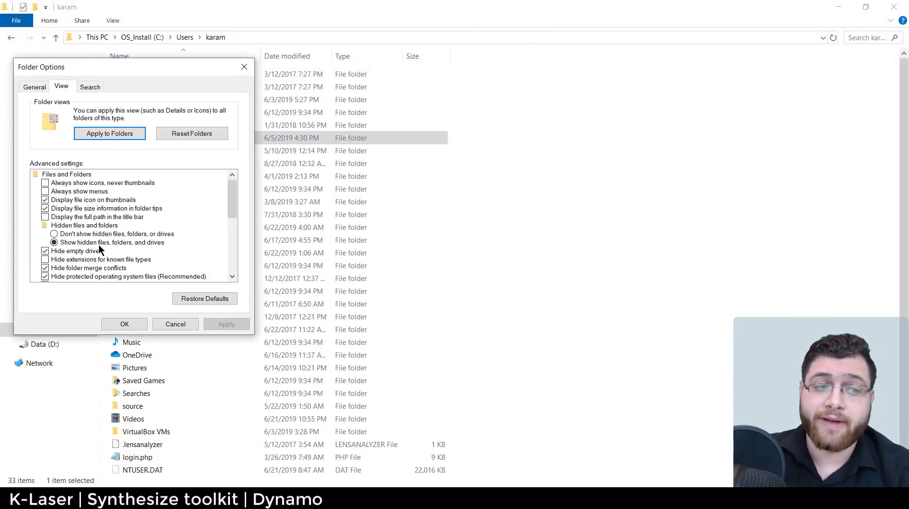
{"action": "left_click", "coordinate": [243, 67]}
Step: Open the Dynamo Revit folder through AppData, Roaming and Dynamo within the current user's profile
{"action": "double_click", "coordinate": [147, 138]}
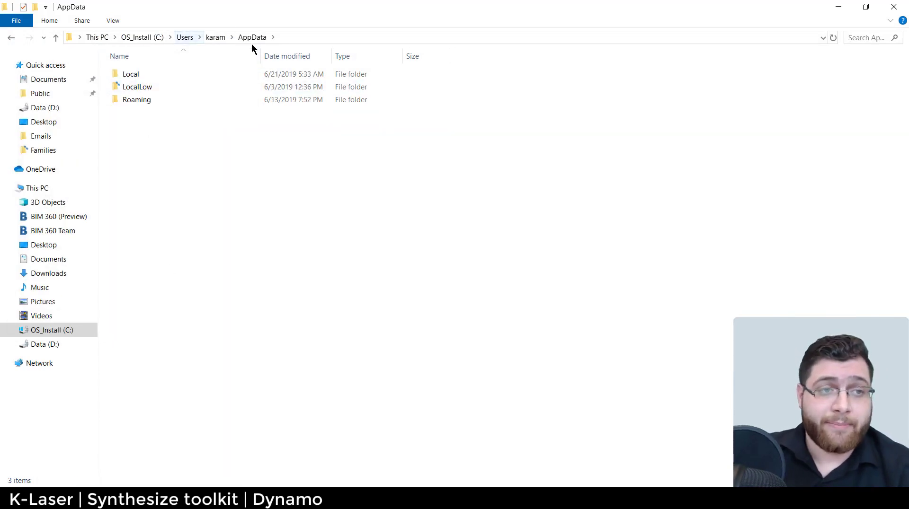
{"action": "left_click", "coordinate": [172, 98]}
{"action": "double_click", "coordinate": [172, 99]}
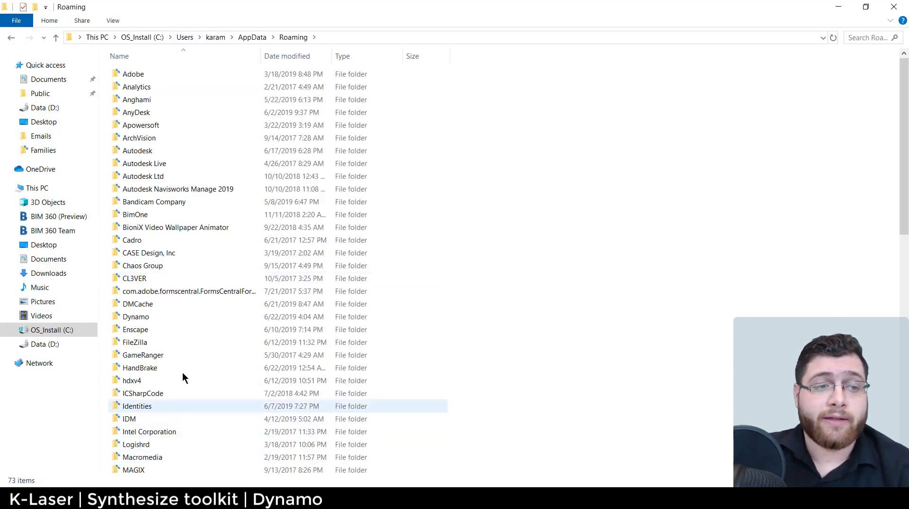
{"action": "double_click", "coordinate": [146, 318]}
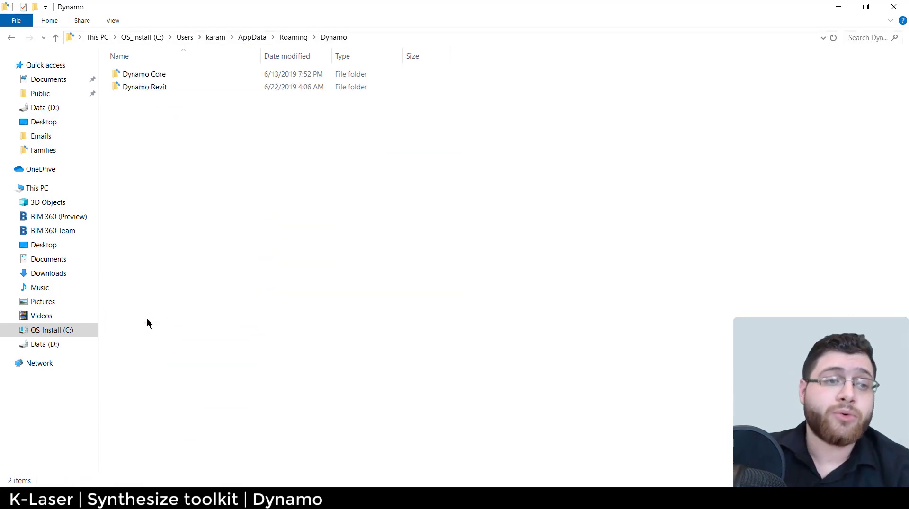
{"action": "double_click", "coordinate": [163, 90]}
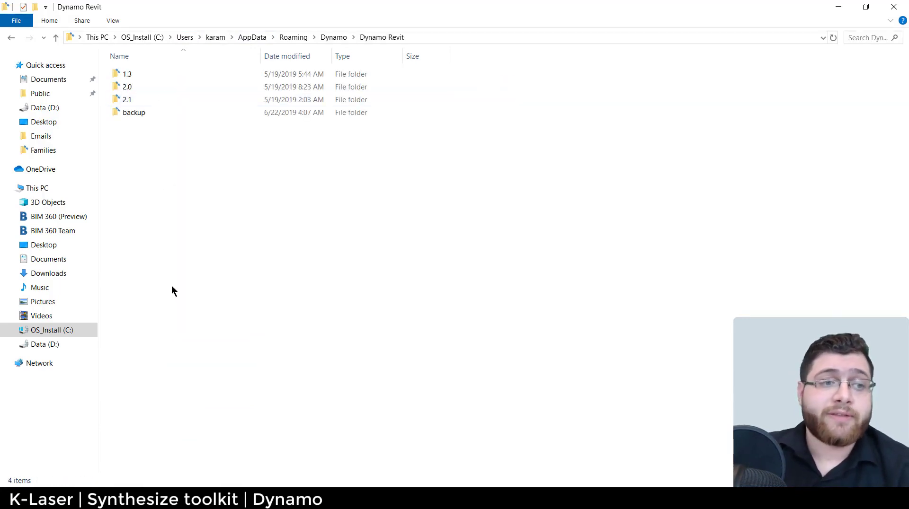
Step: Go into the 2.1 version's packages folder and open the extra folder of Synthesize toolkit
{"action": "left_click", "coordinate": [143, 99]}
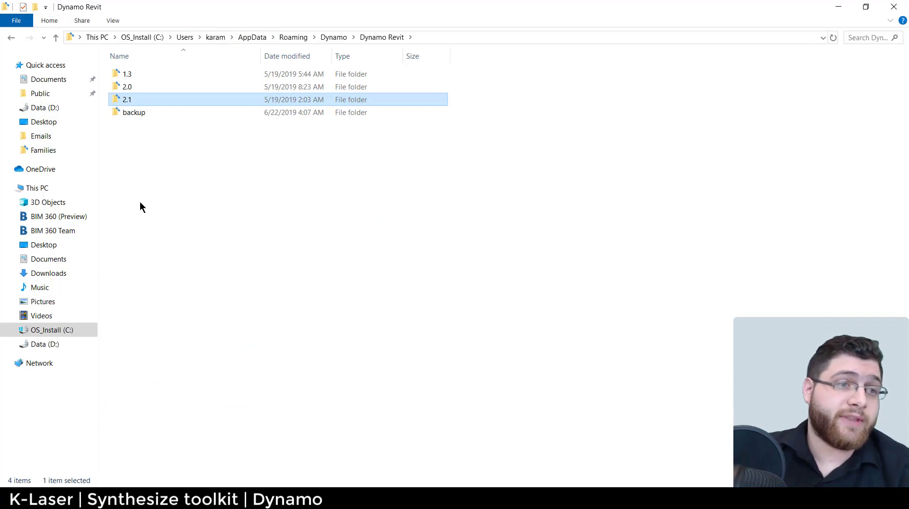
{"action": "double_click", "coordinate": [138, 102]}
{"action": "double_click", "coordinate": [138, 98]}
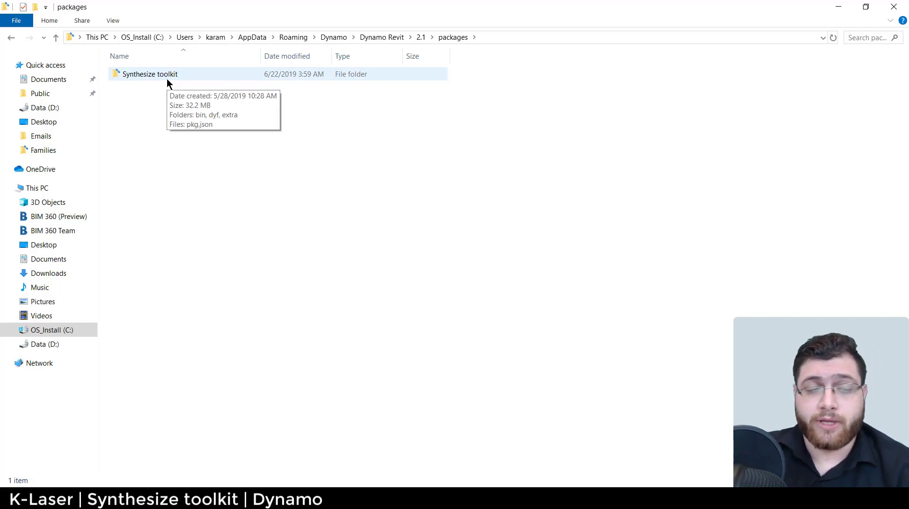
{"action": "double_click", "coordinate": [167, 79]}
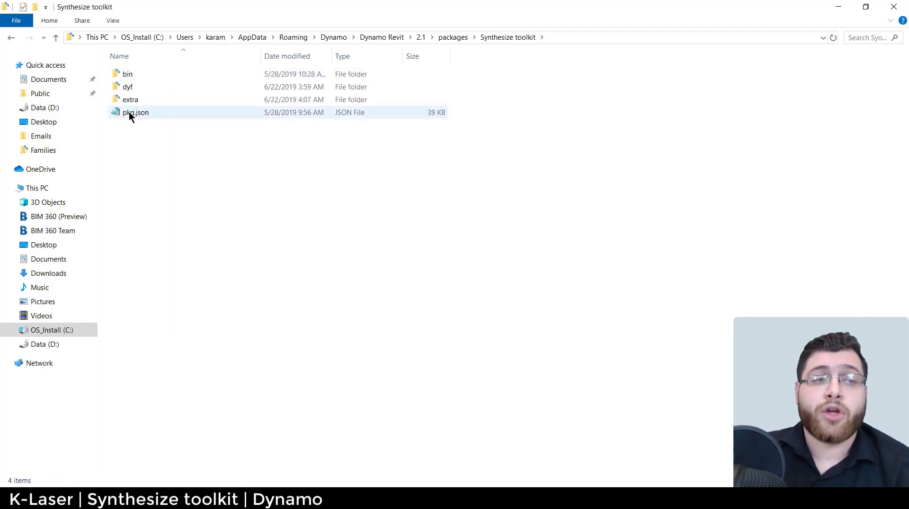
{"action": "double_click", "coordinate": [137, 102]}
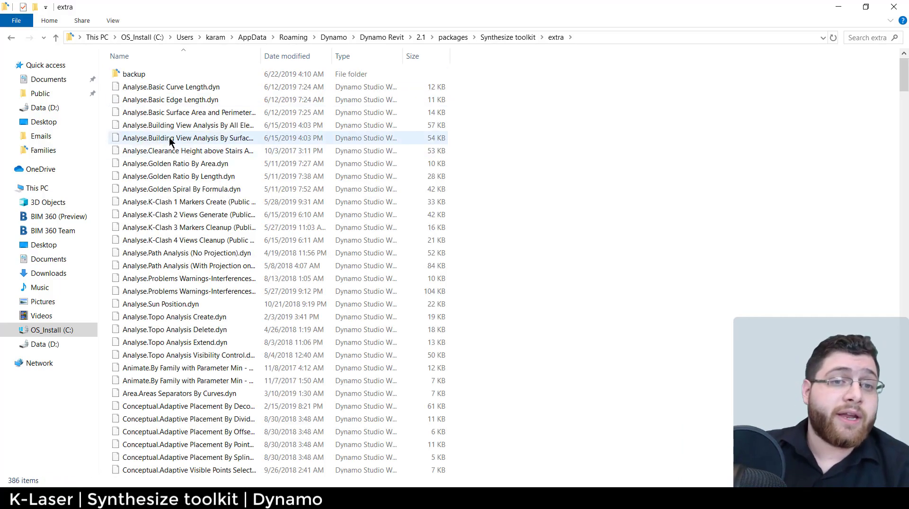
Step: Examine the full path of the extra folder, especially the part holding the user's account name
{"action": "left_click", "coordinate": [618, 36]}
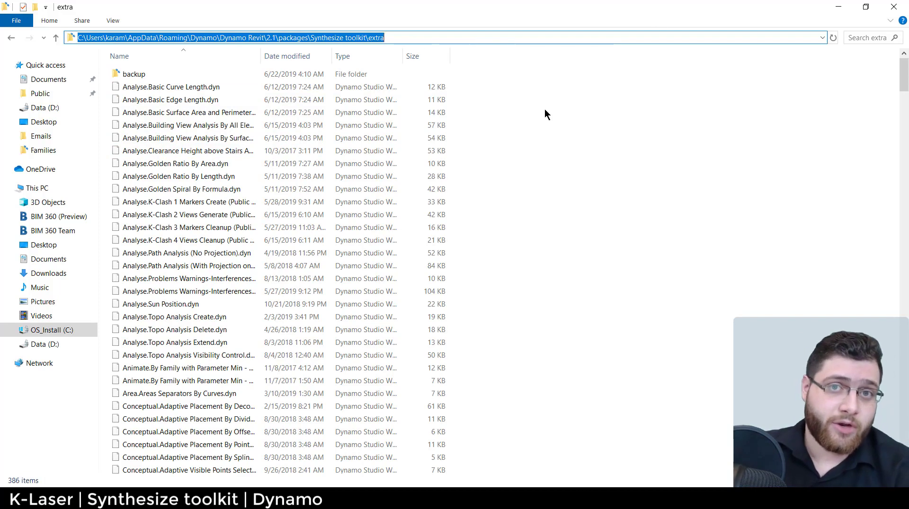
{"action": "left_click", "coordinate": [243, 38]}
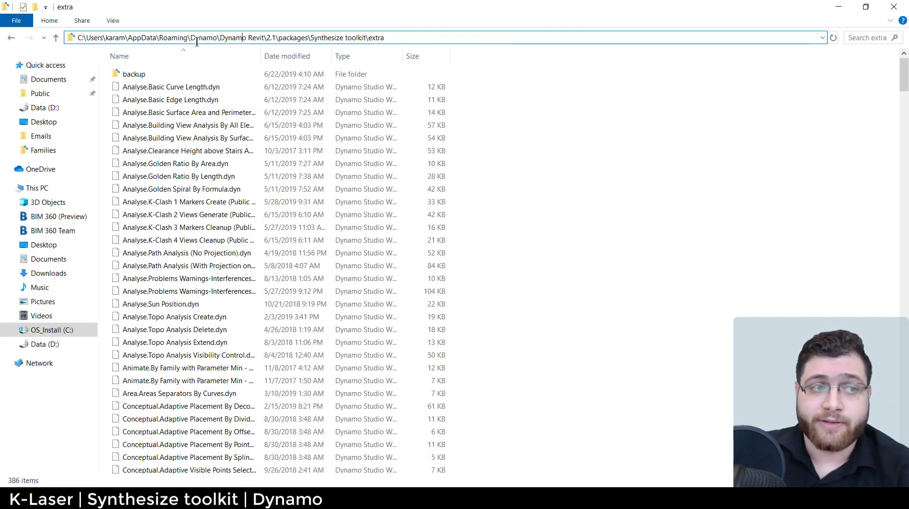
{"action": "left_click", "coordinate": [124, 38]}
{"action": "double_click", "coordinate": [117, 38]}
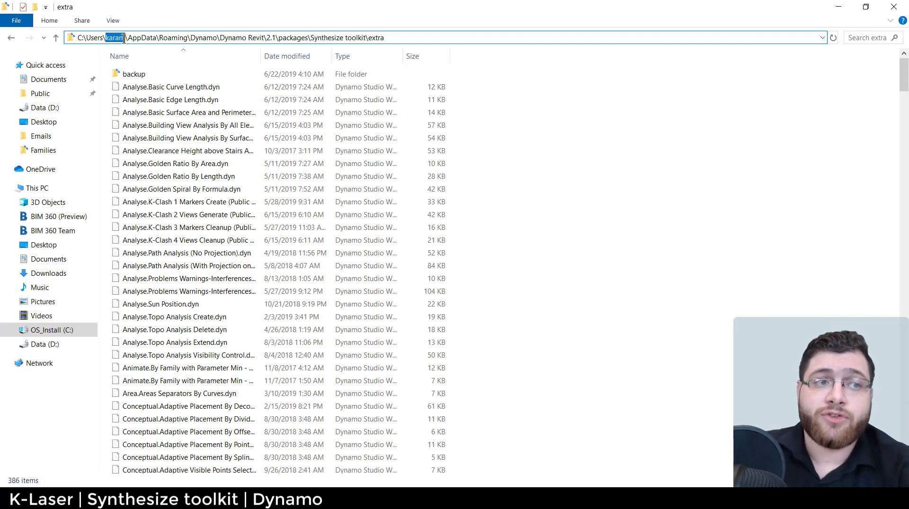
{"action": "left_click", "coordinate": [547, 122]}
Step: Find Sample Model Text.rfa in the extra folder and load it into the open Revit project
{"action": "scroll", "coordinate": [532, 154], "scroll_direction": "down", "scroll_amount": 15}
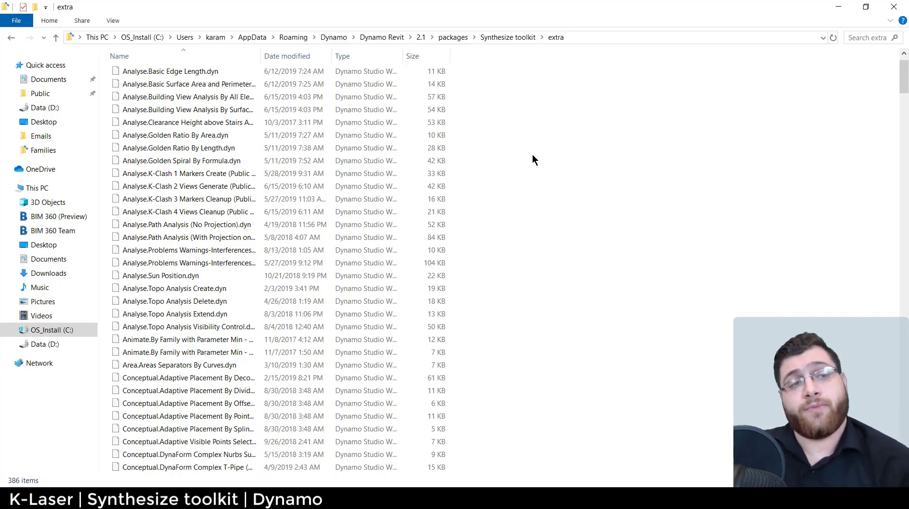
{"action": "scroll", "coordinate": [531, 155], "scroll_direction": "down", "scroll_amount": 20}
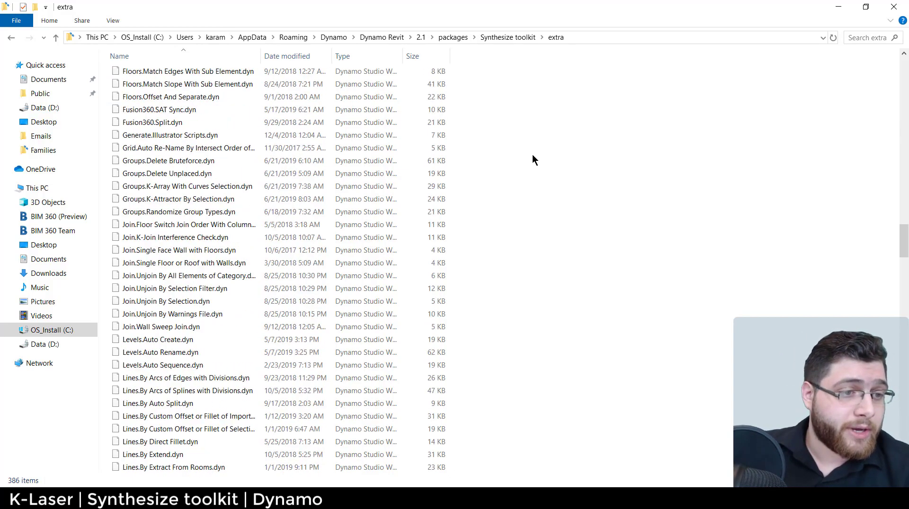
{"action": "scroll", "coordinate": [531, 155], "scroll_direction": "down", "scroll_amount": 20}
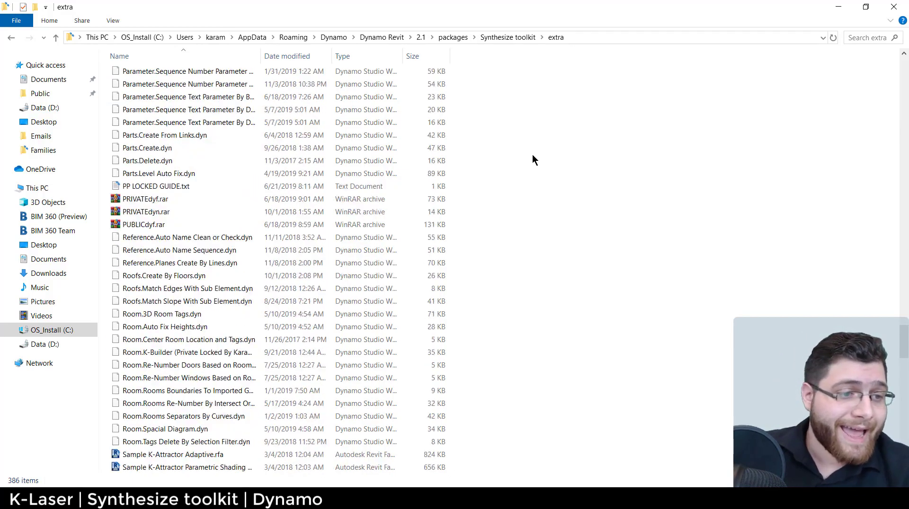
{"action": "left_click", "coordinate": [156, 199]}
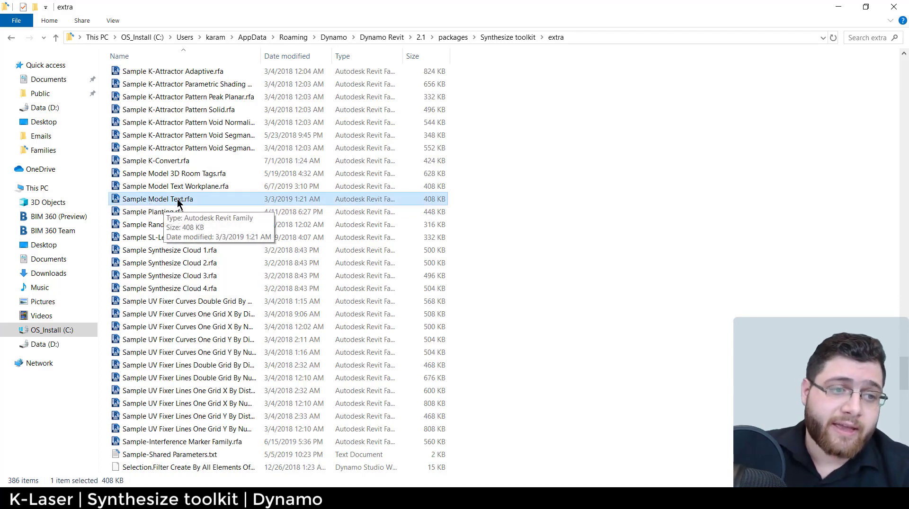
{"action": "left_click_drag", "start_coordinate": [185, 199], "coordinate": [411, 370]}
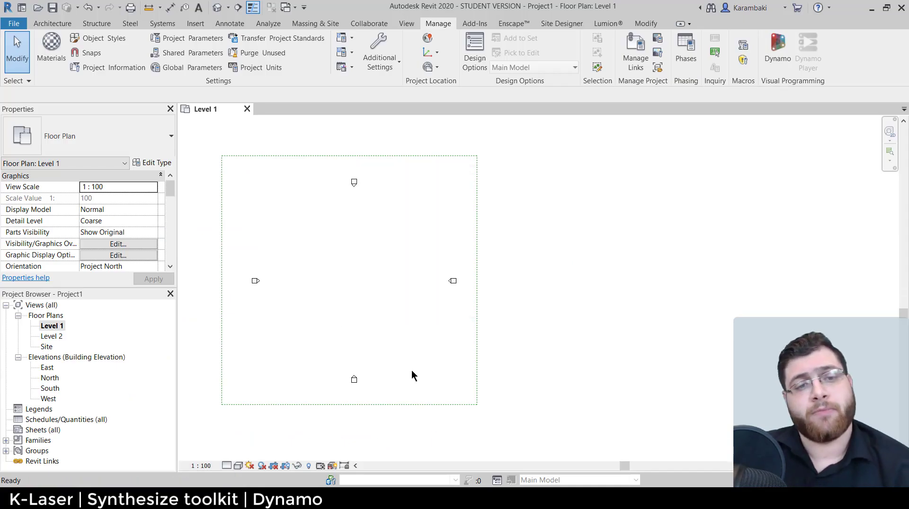
Step: Return to Dynamo Player and refresh the script's inputs so Sample Model Text fills the Model Text Family input
{"action": "key", "text": "Escape"}
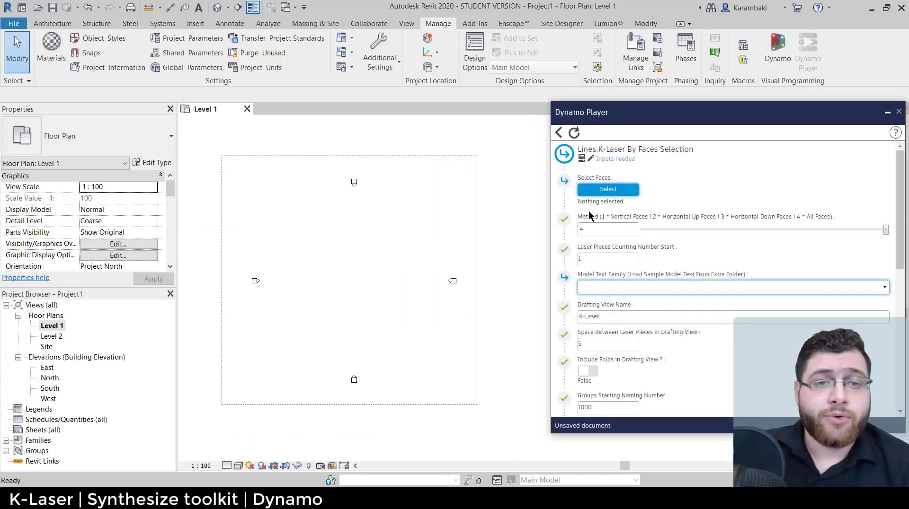
{"action": "left_click", "coordinate": [575, 133]}
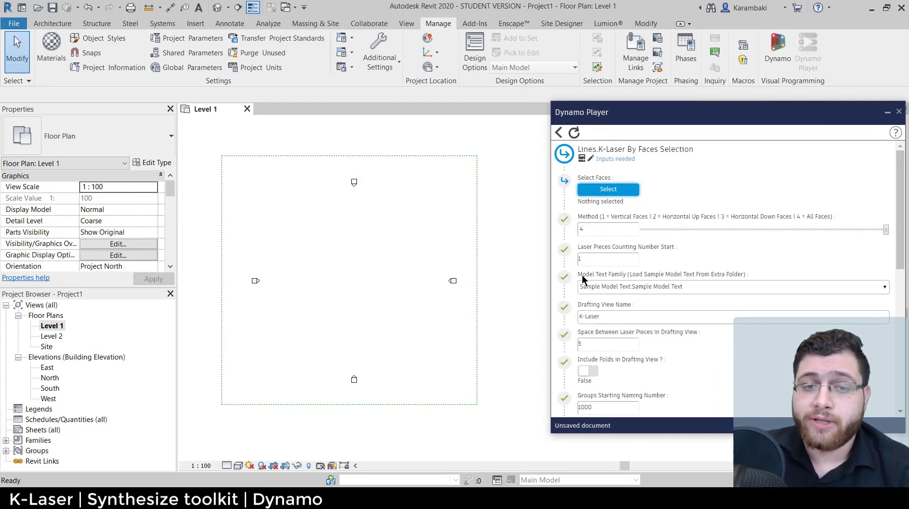
{"action": "left_click_drag", "start_coordinate": [598, 272], "coordinate": [625, 271]}
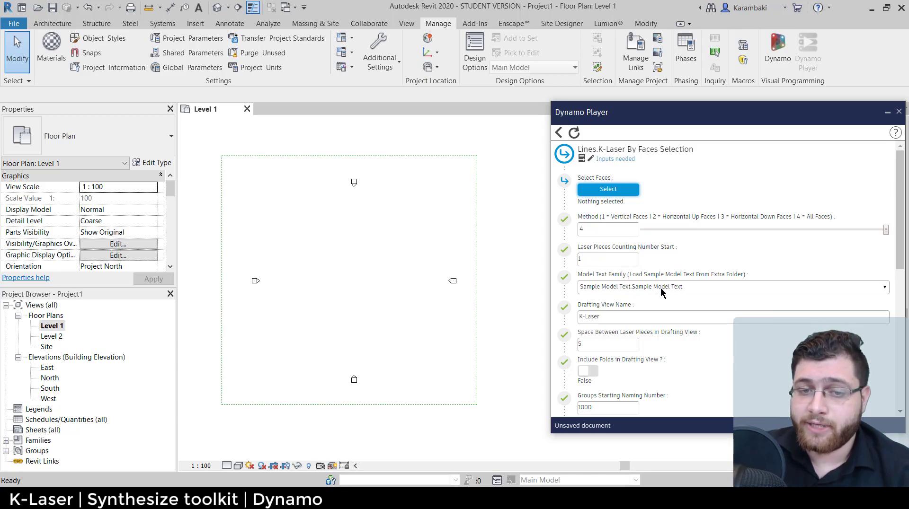
{"action": "left_click", "coordinate": [52, 24]}
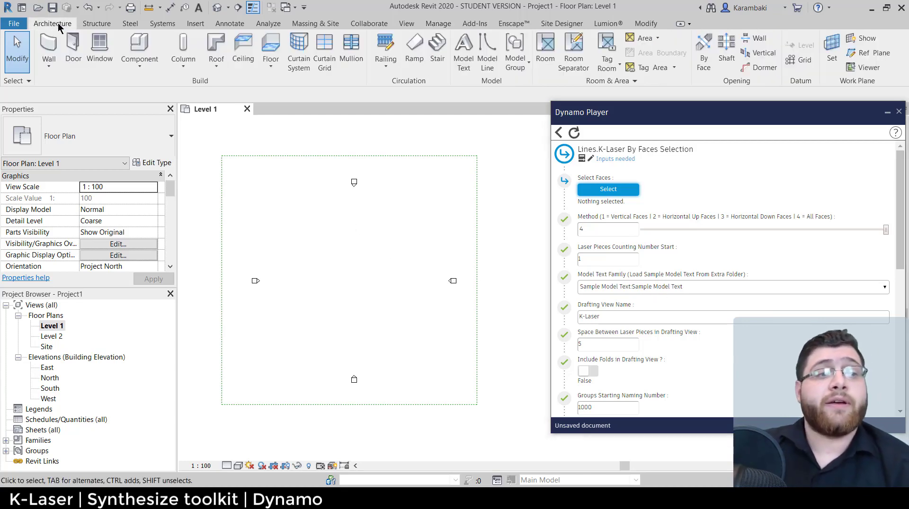
{"action": "key", "text": "w"}
{"action": "key", "text": "a"}
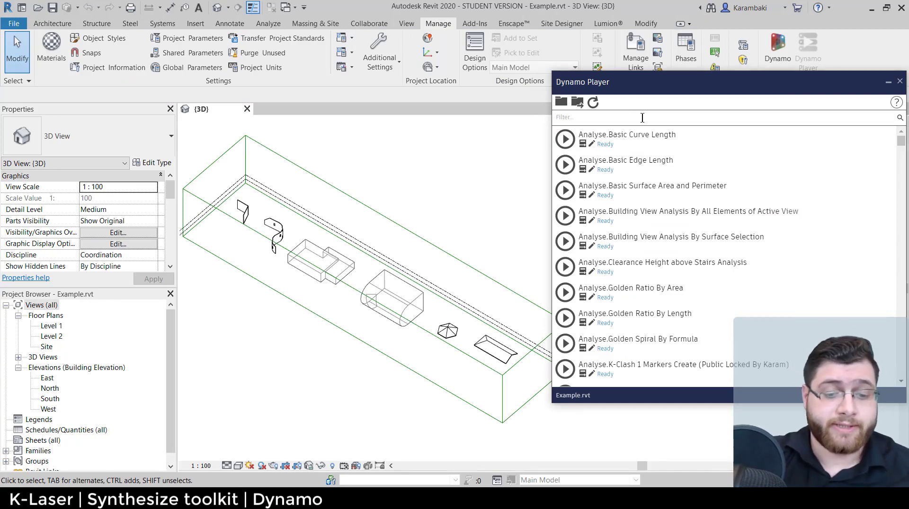
Step: In Example.rvt, filter the Dynamo Player scripts by K-Laser and open the inputs of Lines.K-Laser By Faces Selection
{"action": "type", "text": "K-Laser"}
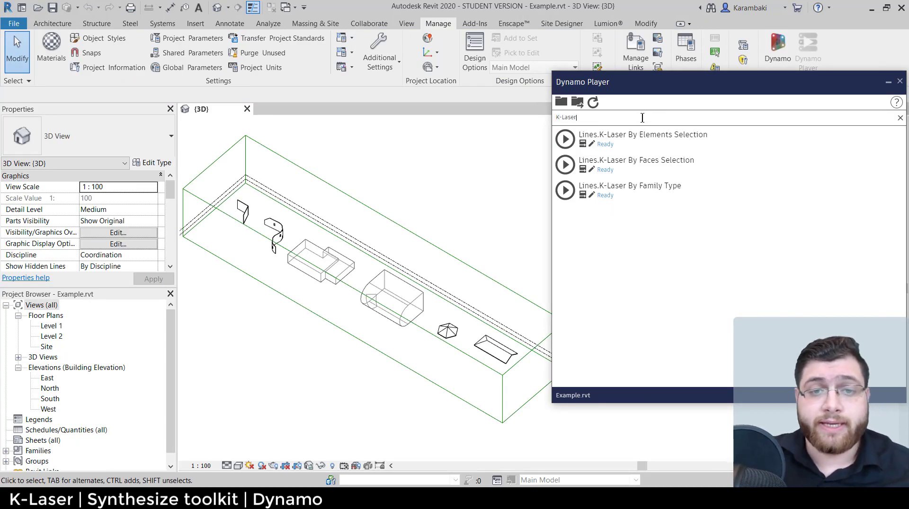
{"action": "left_click_drag", "start_coordinate": [578, 160], "coordinate": [643, 163]}
{"action": "left_click", "coordinate": [641, 163]}
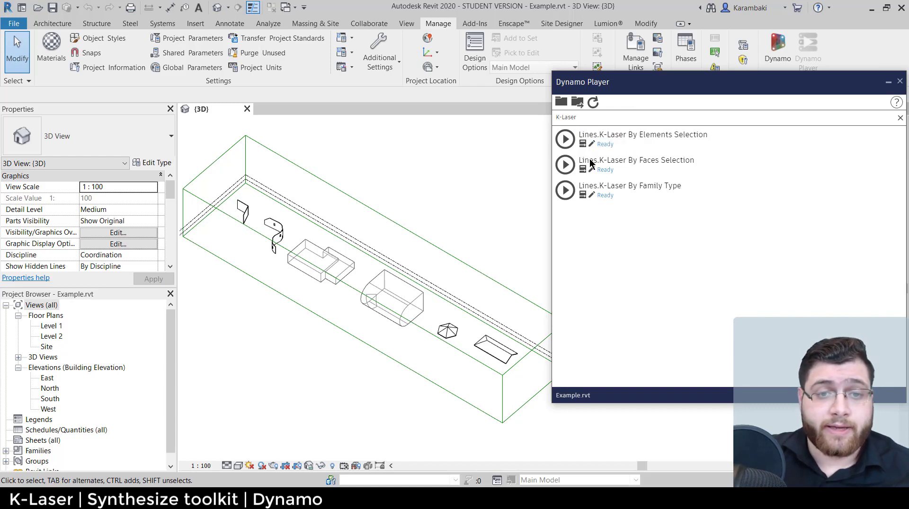
{"action": "left_click_drag", "start_coordinate": [587, 160], "coordinate": [603, 176]}
{"action": "left_click", "coordinate": [584, 170]}
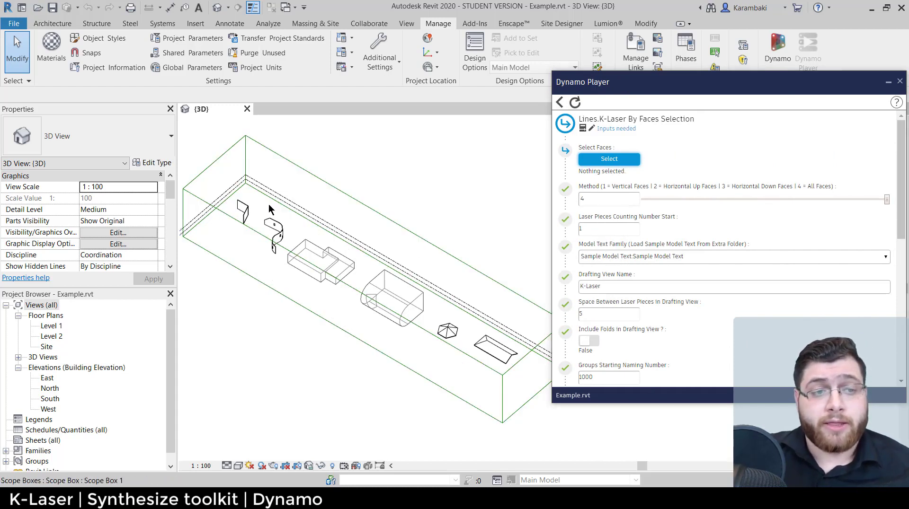
Step: Start the script's face selection and pick the two outer faces of the L-shaped corner walls
{"action": "scroll", "coordinate": [268, 208], "scroll_direction": "up", "scroll_amount": 6}
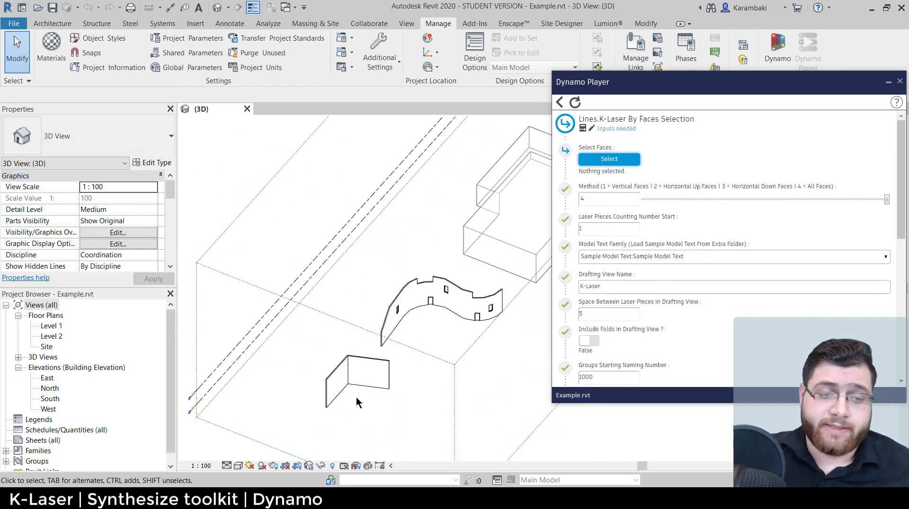
{"action": "scroll", "coordinate": [357, 403], "scroll_direction": "up", "scroll_amount": 4}
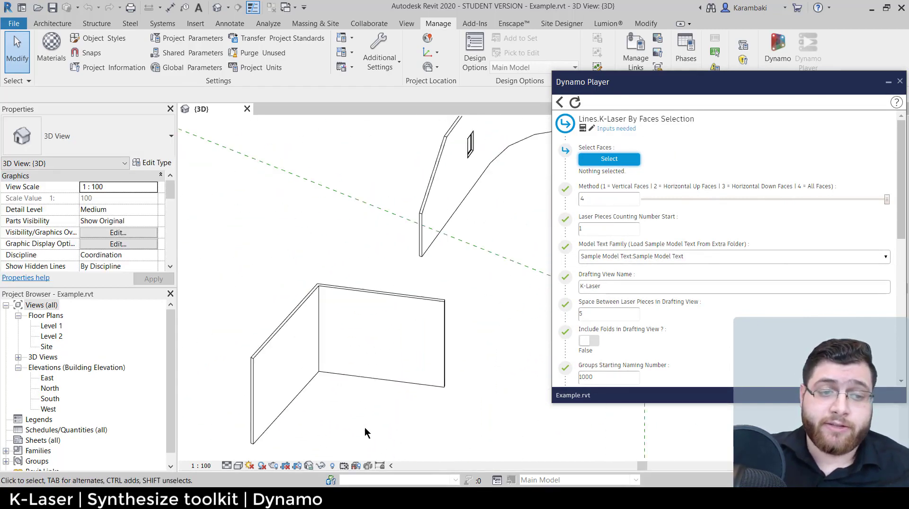
{"action": "left_click", "coordinate": [608, 159]}
{"action": "scroll", "coordinate": [331, 350], "scroll_direction": "up", "scroll_amount": 3}
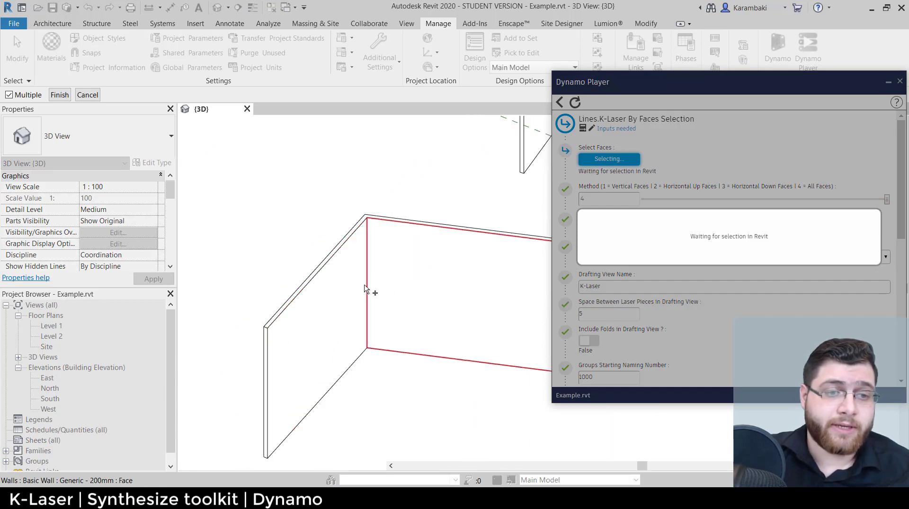
{"action": "middle_click_drag", "start_coordinate": [348, 303], "coordinate": [182, 376]}
{"action": "scroll", "coordinate": [360, 330], "scroll_direction": "up", "scroll_amount": 5}
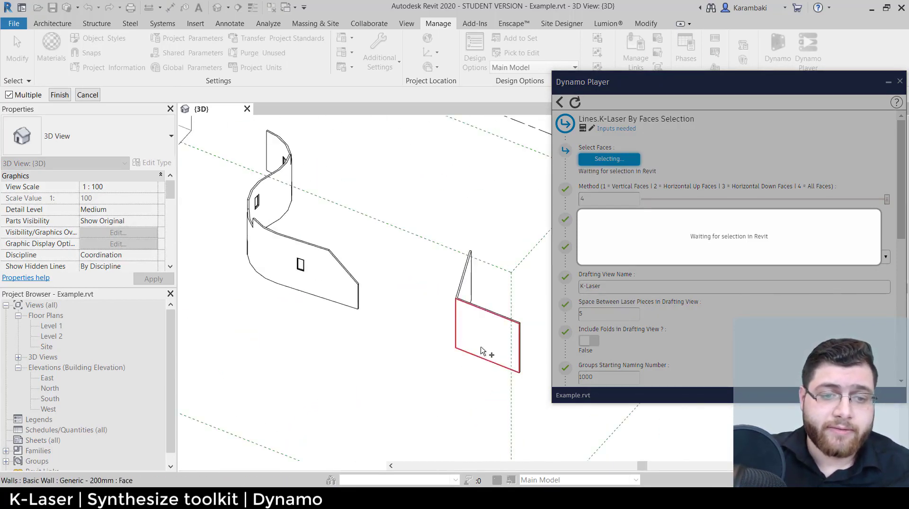
{"action": "scroll", "coordinate": [485, 353], "scroll_direction": "up", "scroll_amount": 2}
{"action": "left_click", "coordinate": [466, 336]}
{"action": "scroll", "coordinate": [296, 351], "scroll_direction": "down", "scroll_amount": 4}
{"action": "middle_click_drag", "start_coordinate": [465, 335], "coordinate": [415, 268]}
{"action": "scroll", "coordinate": [466, 271], "scroll_direction": "up", "scroll_amount": 6}
{"action": "left_click", "coordinate": [414, 271], "text": "ctrl"}
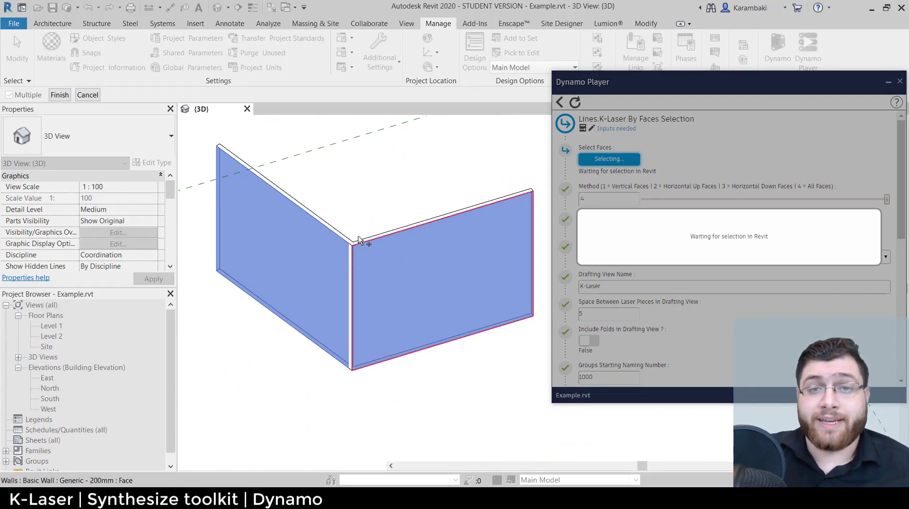
Step: Inspect the corner between the two picked wall faces and finish the face selection
{"action": "scroll", "coordinate": [344, 260], "scroll_direction": "up", "scroll_amount": 8}
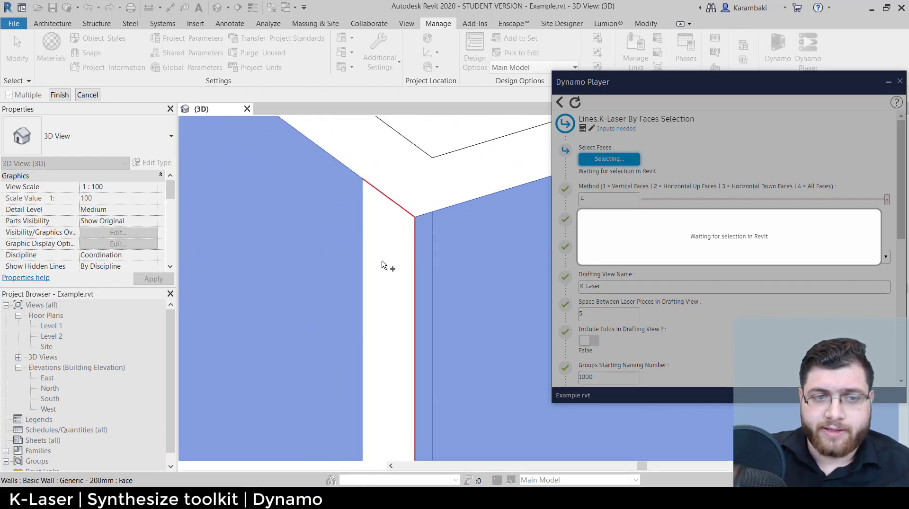
{"action": "scroll", "coordinate": [383, 267], "scroll_direction": "down", "scroll_amount": 4}
{"action": "scroll", "coordinate": [383, 265], "scroll_direction": "down", "scroll_amount": 1}
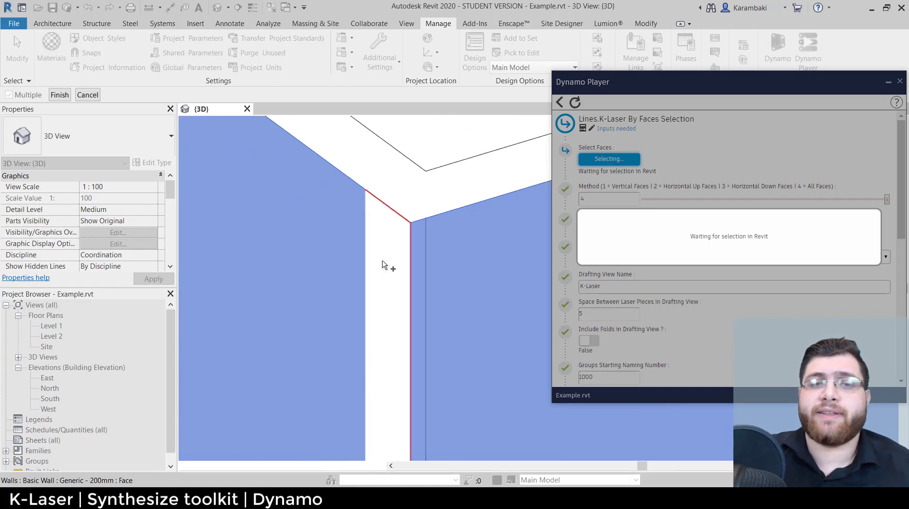
{"action": "scroll", "coordinate": [383, 265], "scroll_direction": "down", "scroll_amount": 5}
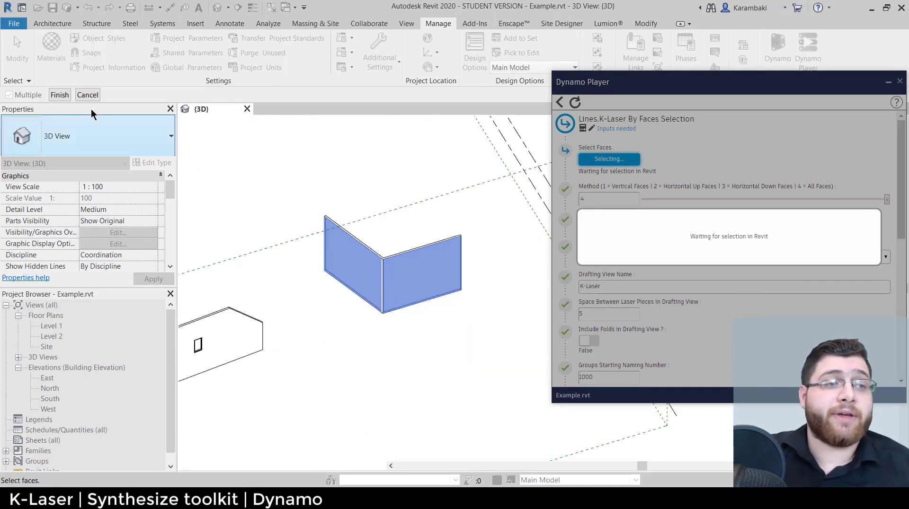
{"action": "left_click", "coordinate": [60, 95]}
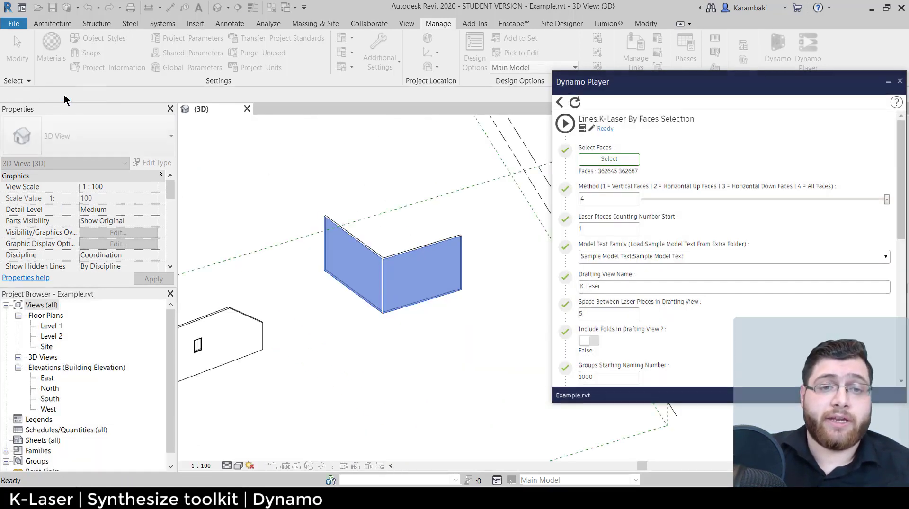
Step: Run the K-Laser script on the two picked faces, choosing red and blue as colours for the generated pieces
{"action": "left_click", "coordinate": [565, 124]}
{"action": "left_click_drag", "start_coordinate": [590, 85], "coordinate": [631, 59]}
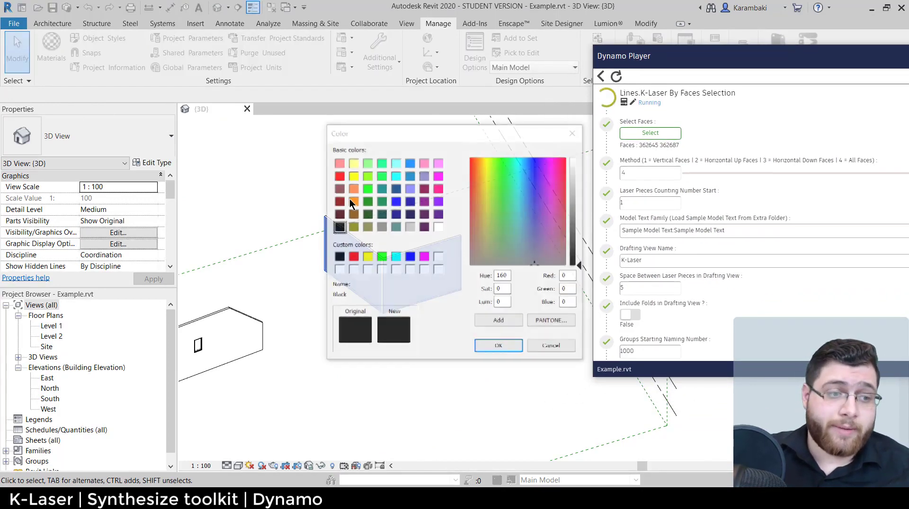
{"action": "left_click", "coordinate": [339, 177]}
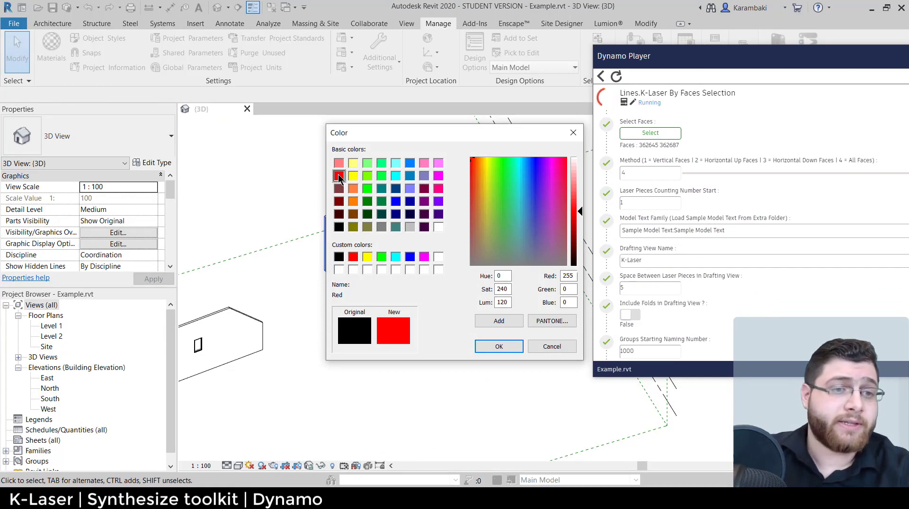
{"action": "key", "text": "Return"}
{"action": "left_click", "coordinate": [356, 177]}
{"action": "key", "text": "Return"}
{"action": "left_click", "coordinate": [398, 199]}
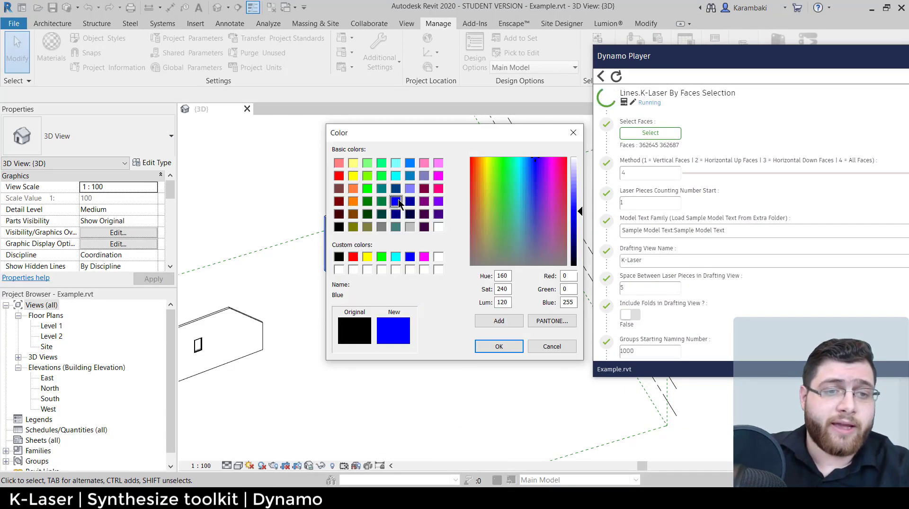
{"action": "key", "text": "Return"}
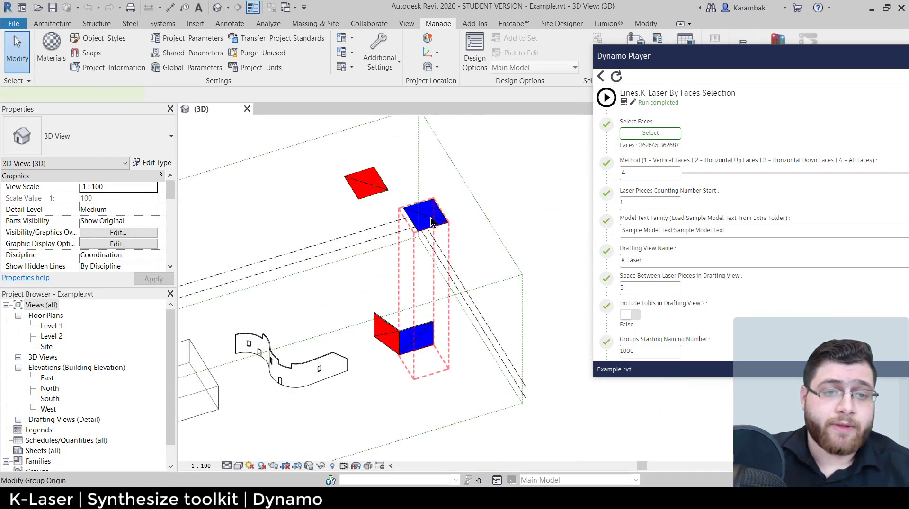
Step: Inspect the generated red and blue K-Laser groups, selecting each one on the corner walls and above them
{"action": "scroll", "coordinate": [432, 222], "scroll_direction": "up", "scroll_amount": 3}
{"action": "left_click", "coordinate": [431, 222]}
{"action": "left_click", "coordinate": [310, 158]}
{"action": "middle_click_drag", "start_coordinate": [380, 364], "coordinate": [398, 373]}
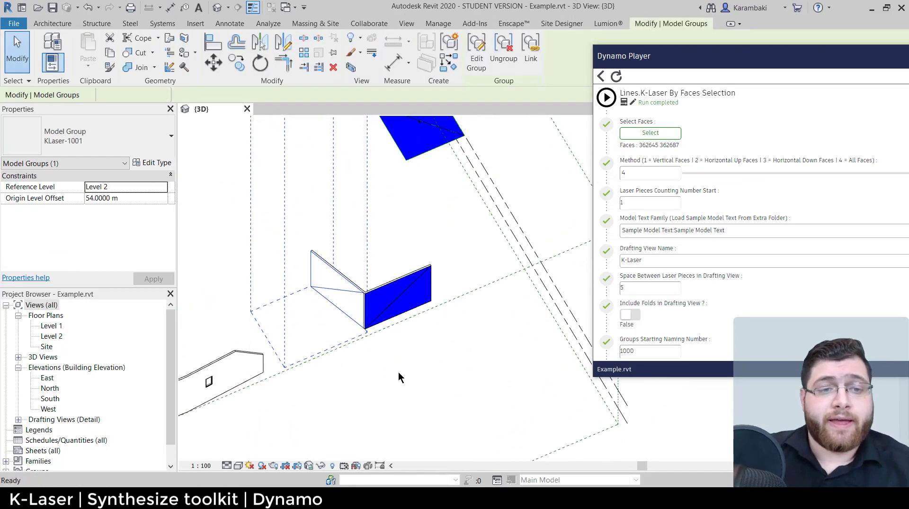
{"action": "left_click", "coordinate": [399, 373]}
{"action": "scroll", "coordinate": [363, 310], "scroll_direction": "up", "scroll_amount": 2}
{"action": "left_click", "coordinate": [361, 337]}
{"action": "scroll", "coordinate": [383, 402], "scroll_direction": "down", "scroll_amount": 2}
{"action": "left_click", "coordinate": [387, 357]}
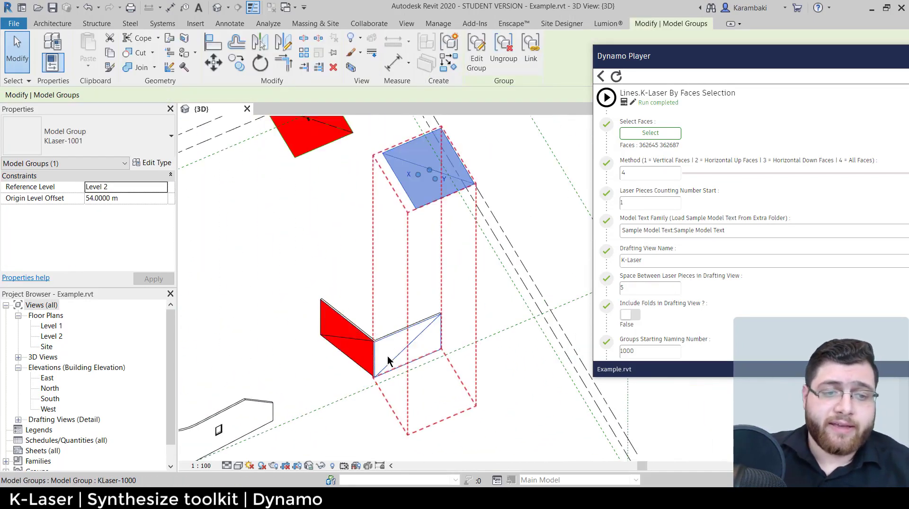
{"action": "left_click", "coordinate": [361, 358]}
{"action": "left_click", "coordinate": [332, 358]}
{"action": "middle_click_drag", "start_coordinate": [358, 362], "coordinate": [367, 435]}
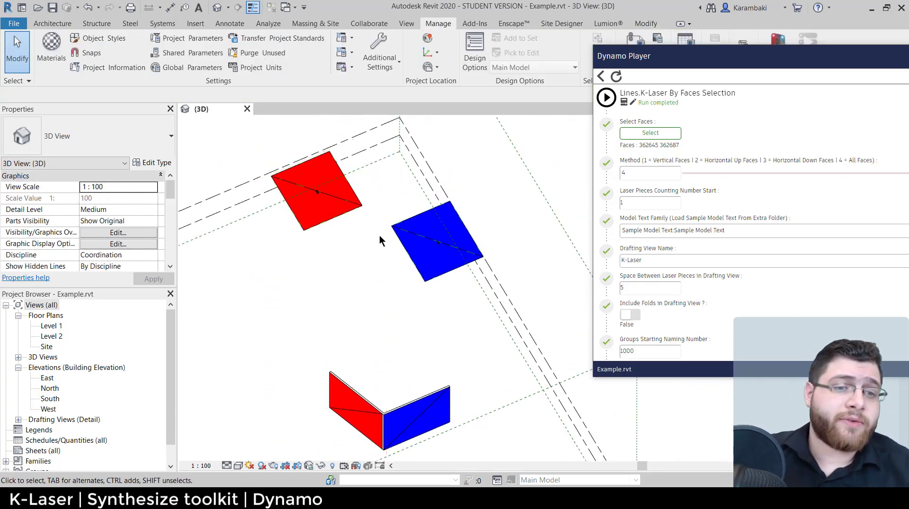
Step: Examine the number text on the flattened red and blue pieces above the walls
{"action": "scroll", "coordinate": [431, 240], "scroll_direction": "up", "scroll_amount": 8}
{"action": "scroll", "coordinate": [417, 260], "scroll_direction": "down", "scroll_amount": 4}
{"action": "middle_click_drag", "start_coordinate": [249, 189], "coordinate": [450, 296]}
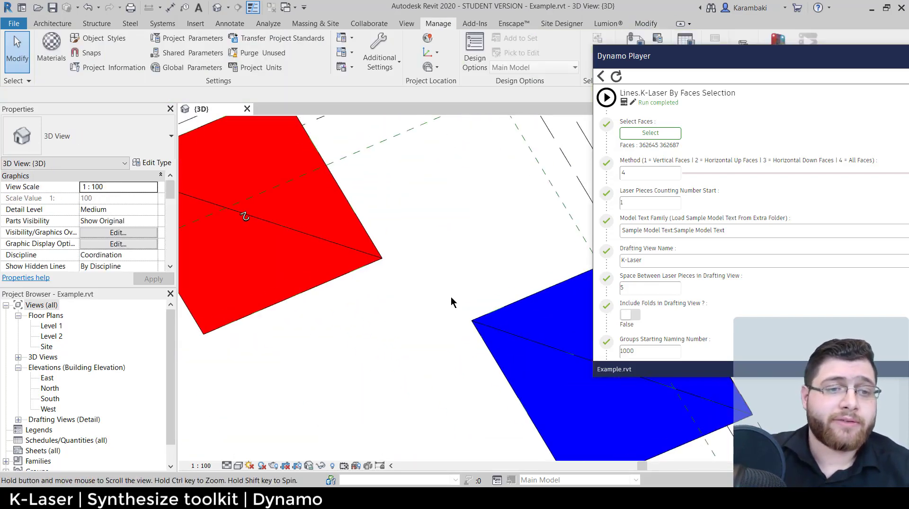
{"action": "scroll", "coordinate": [229, 220], "scroll_direction": "up", "scroll_amount": 4}
{"action": "scroll", "coordinate": [274, 219], "scroll_direction": "down", "scroll_amount": 7}
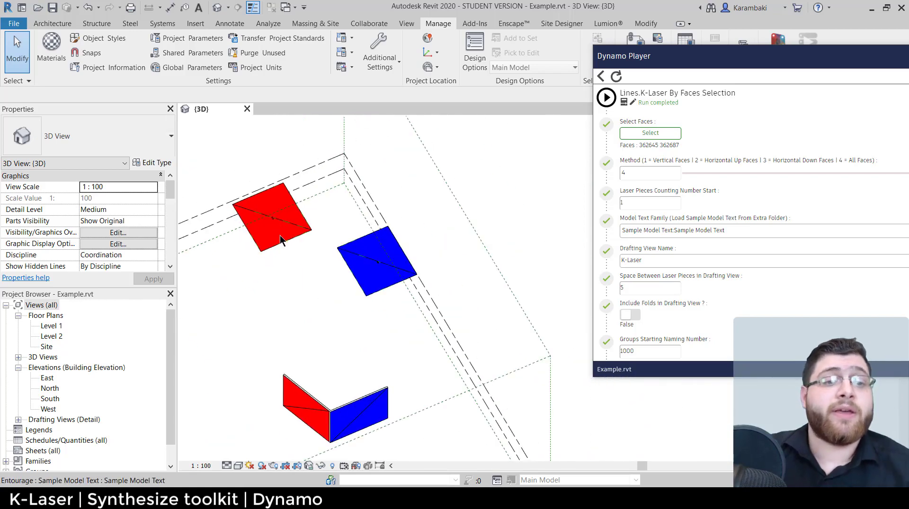
{"action": "middle_click_drag", "start_coordinate": [280, 235], "coordinate": [331, 305], "text": "shift"}
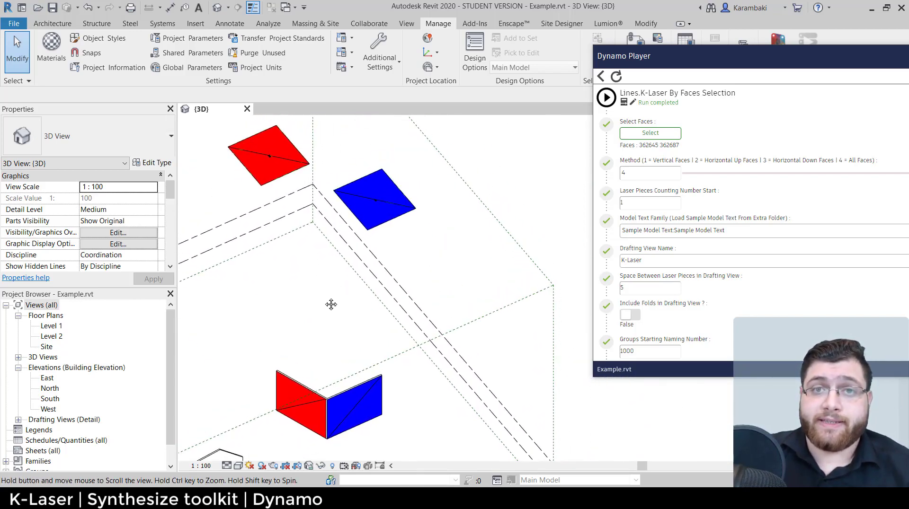
Step: Open the generated K-Laser drafting view and inspect the outlines of the laser pieces
{"action": "left_click", "coordinate": [19, 420]}
{"action": "left_click", "coordinate": [19, 421]}
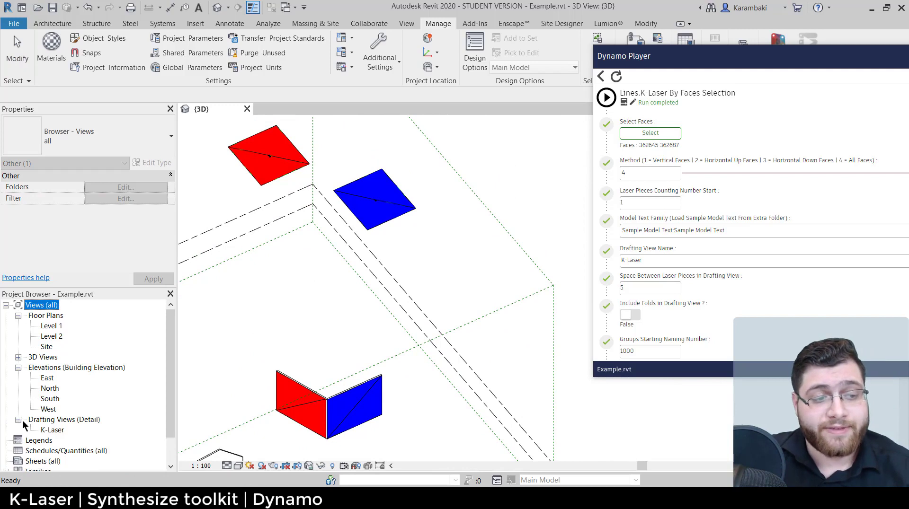
{"action": "left_click", "coordinate": [51, 421]}
{"action": "left_click", "coordinate": [45, 431]}
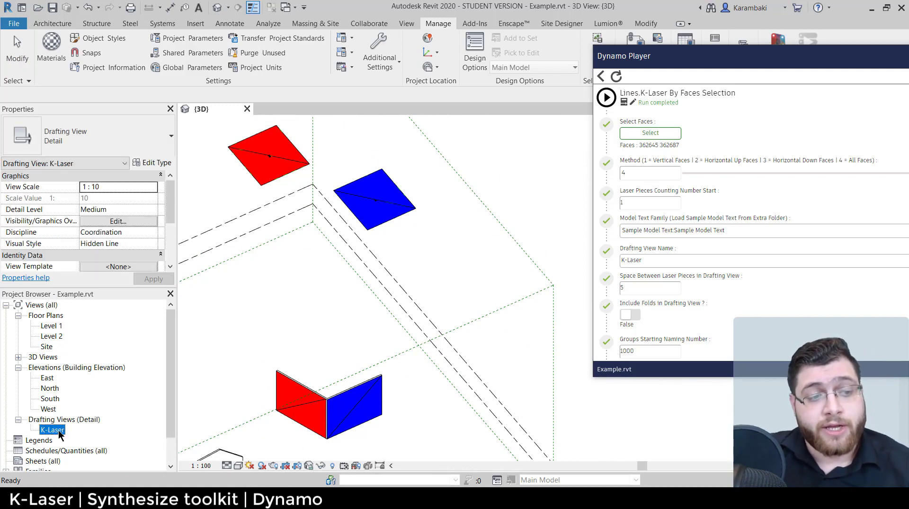
{"action": "double_click", "coordinate": [52, 430]}
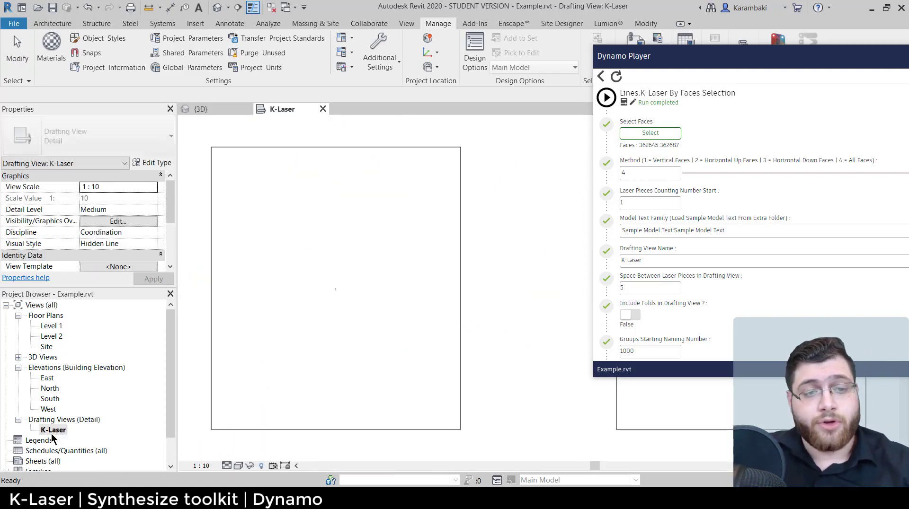
{"action": "scroll", "coordinate": [311, 252], "scroll_direction": "down", "scroll_amount": 3}
{"action": "scroll", "coordinate": [362, 256], "scroll_direction": "up", "scroll_amount": 2}
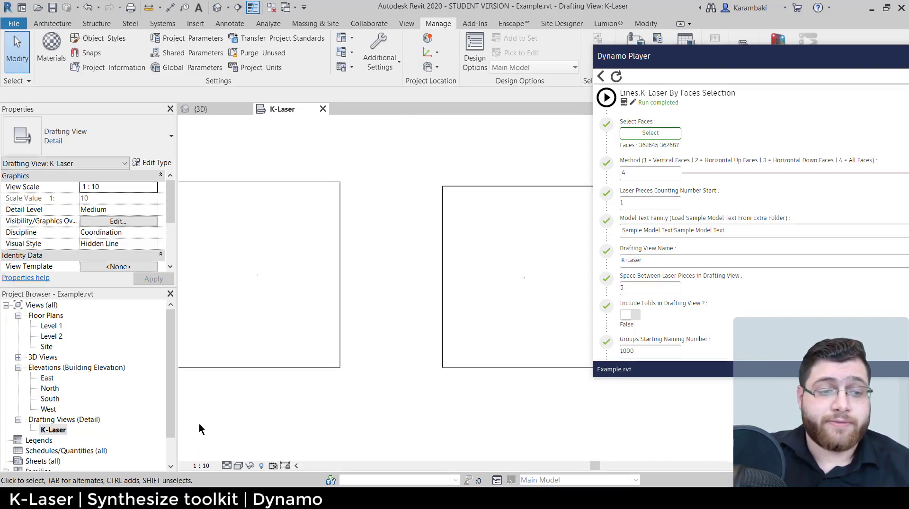
Step: Set the K-Laser drafting view's scale to 1 : 200 and check the piece numbers
{"action": "left_click", "coordinate": [201, 466]}
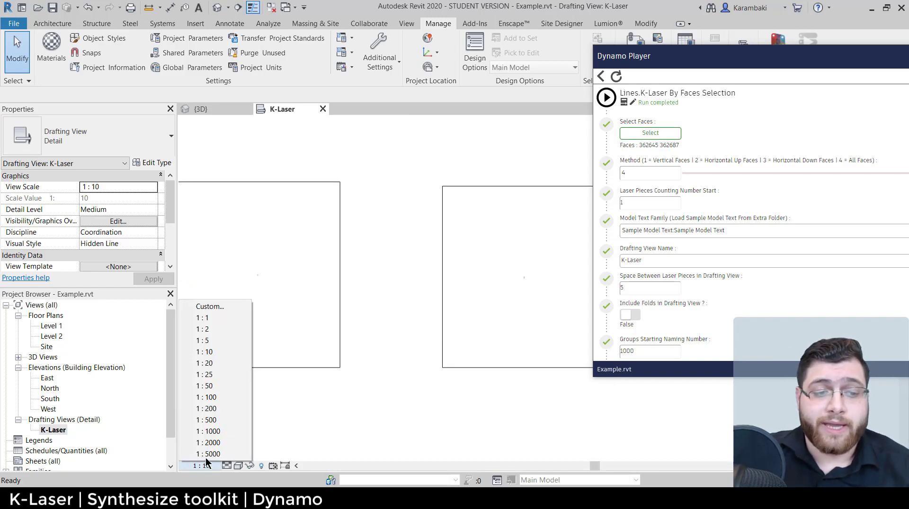
{"action": "left_click", "coordinate": [215, 411]}
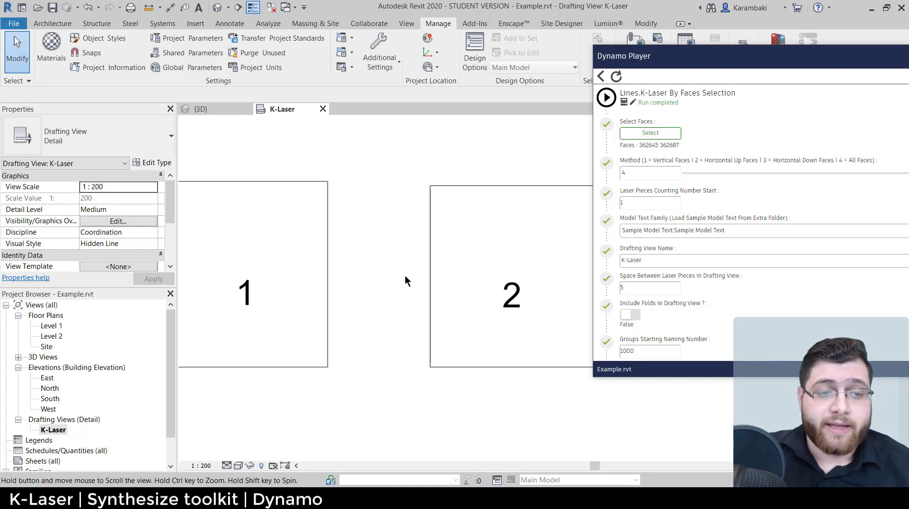
{"action": "scroll", "coordinate": [405, 279], "scroll_direction": "down", "scroll_amount": 2}
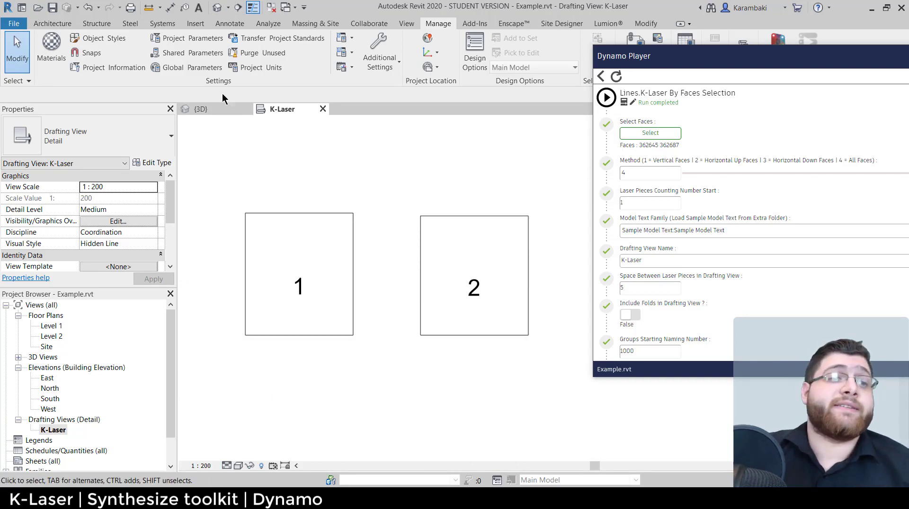
Step: Return to the 3D view and move the blue and red K-Laser groups away from the corner walls
{"action": "left_click", "coordinate": [219, 7]}
{"action": "scroll", "coordinate": [402, 291], "scroll_direction": "up", "scroll_amount": 2}
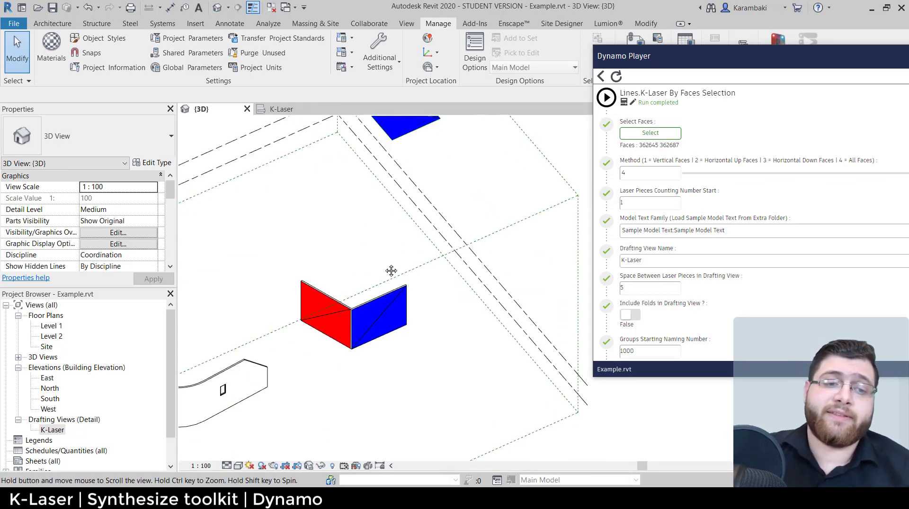
{"action": "left_click", "coordinate": [372, 351]}
{"action": "scroll", "coordinate": [372, 347], "scroll_direction": "down", "scroll_amount": 1}
{"action": "middle_click_drag", "start_coordinate": [372, 347], "coordinate": [369, 380]}
{"action": "left_click_drag", "start_coordinate": [374, 364], "coordinate": [415, 263]}
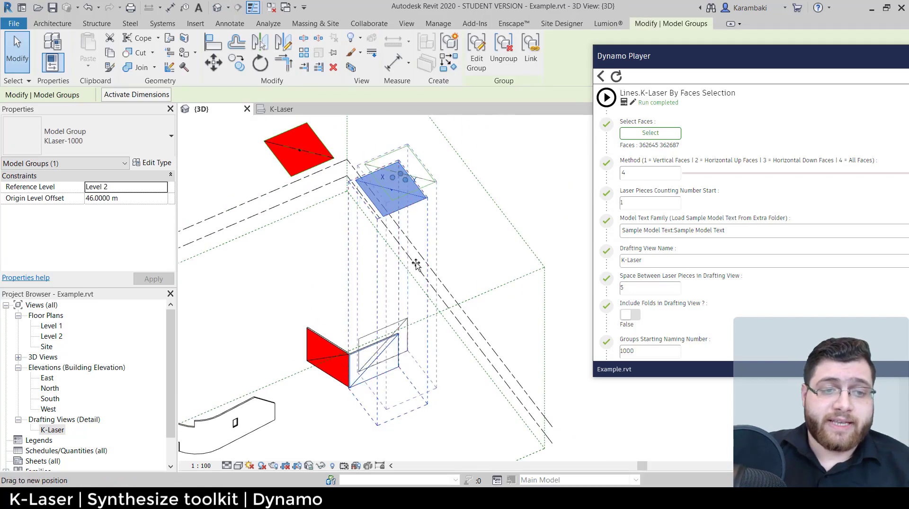
{"action": "left_click", "coordinate": [330, 374]}
{"action": "left_click_drag", "start_coordinate": [330, 373], "coordinate": [285, 260]}
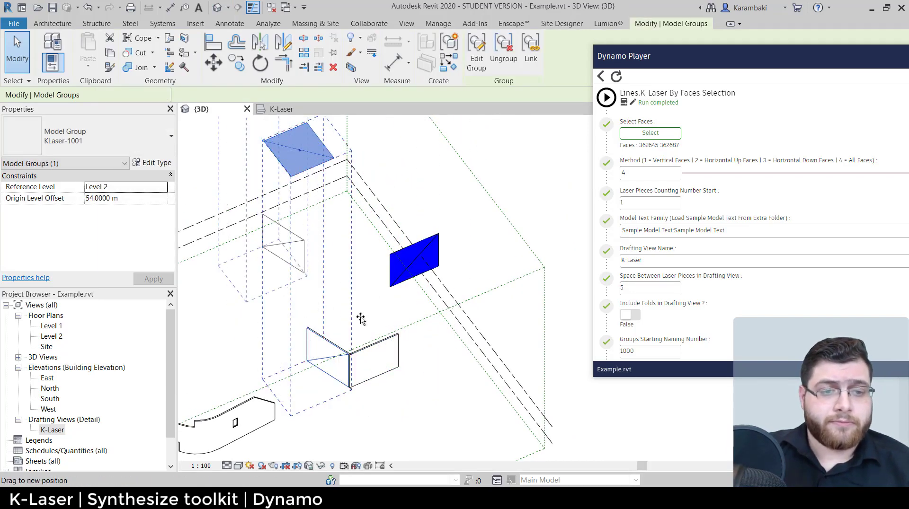
Step: Reopen the script's face selection, add the narrow strip face at the wall corner to the picked faces, and finish the selection
{"action": "left_click", "coordinate": [352, 397]}
{"action": "scroll", "coordinate": [351, 396], "scroll_direction": "up", "scroll_amount": 3}
{"action": "scroll", "coordinate": [358, 303], "scroll_direction": "up", "scroll_amount": 4}
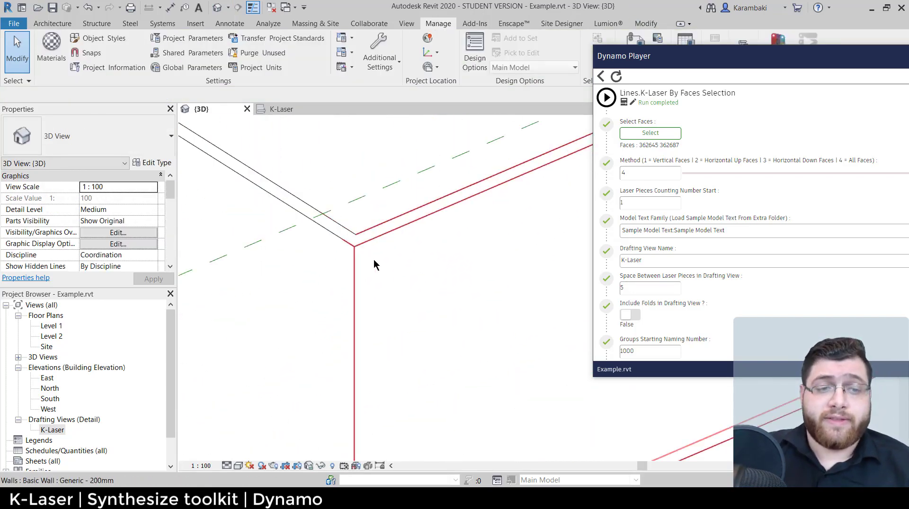
{"action": "left_click", "coordinate": [650, 133]}
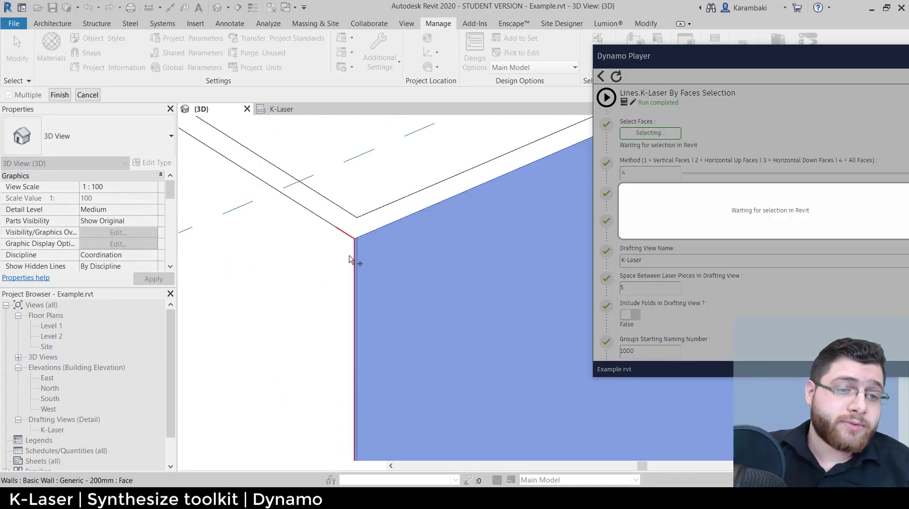
{"action": "left_click", "coordinate": [304, 253]}
{"action": "left_click", "coordinate": [59, 95]}
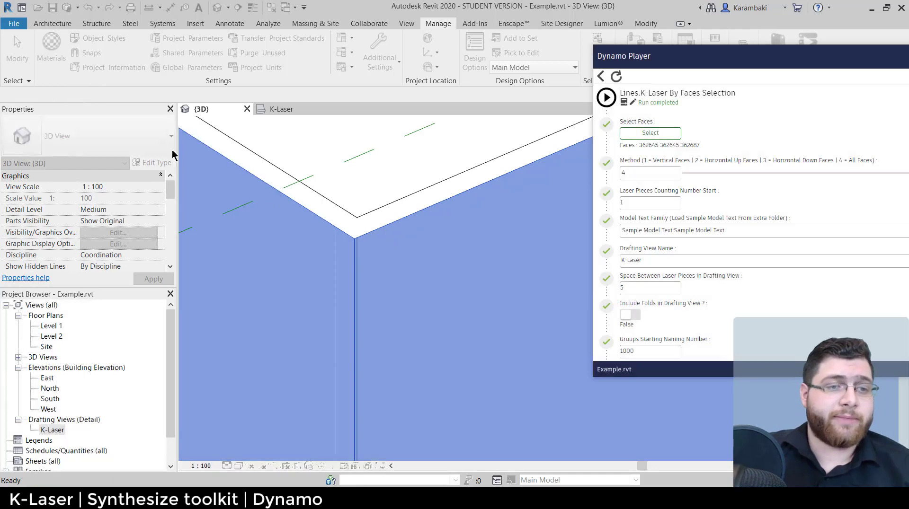
Step: Run the K-Laser script on the new selection with pink as the piece colour
{"action": "scroll", "coordinate": [337, 247], "scroll_direction": "down", "scroll_amount": 8}
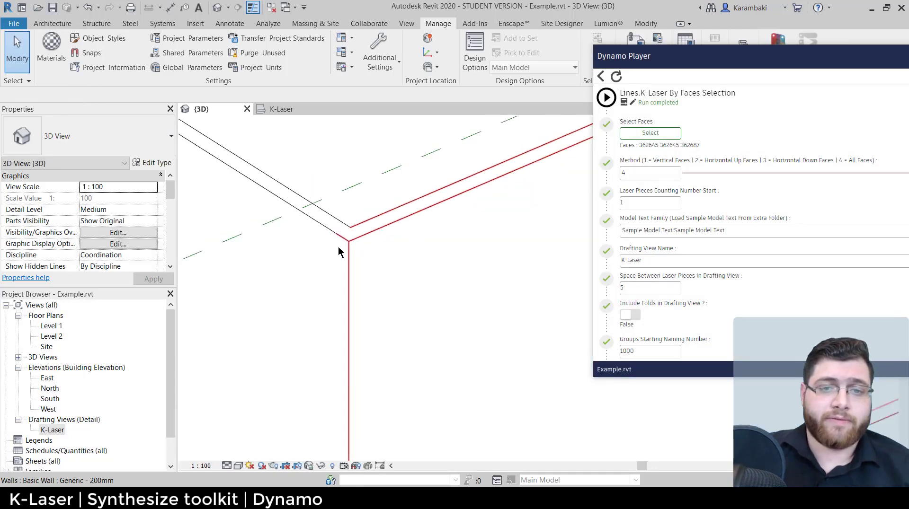
{"action": "left_click", "coordinate": [606, 97]}
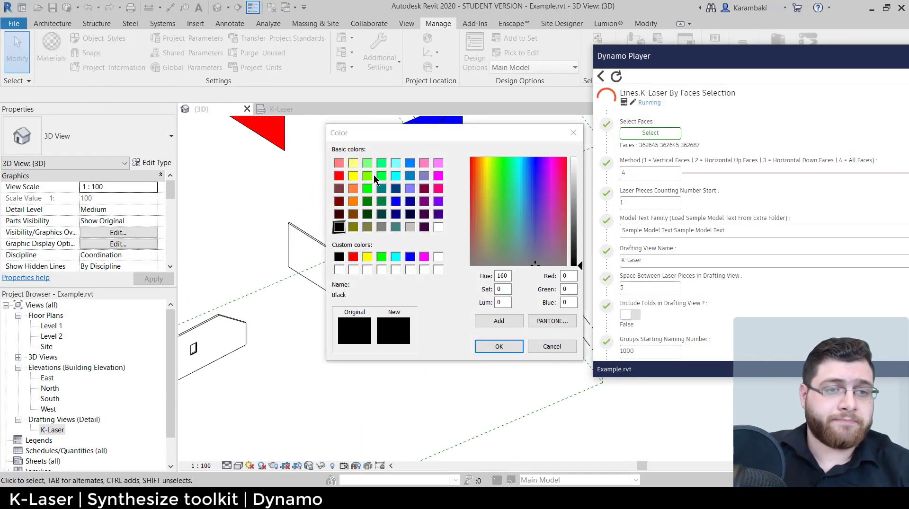
{"action": "left_click", "coordinate": [369, 175]}
{"action": "key", "text": "Return"}
{"action": "left_click", "coordinate": [356, 177]}
{"action": "key", "text": "Return"}
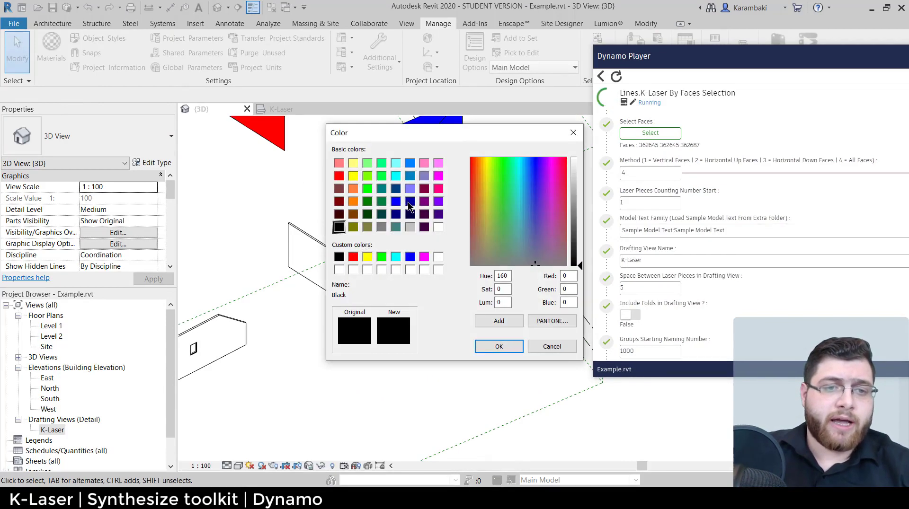
{"action": "left_click", "coordinate": [439, 188]}
{"action": "key", "text": "Return"}
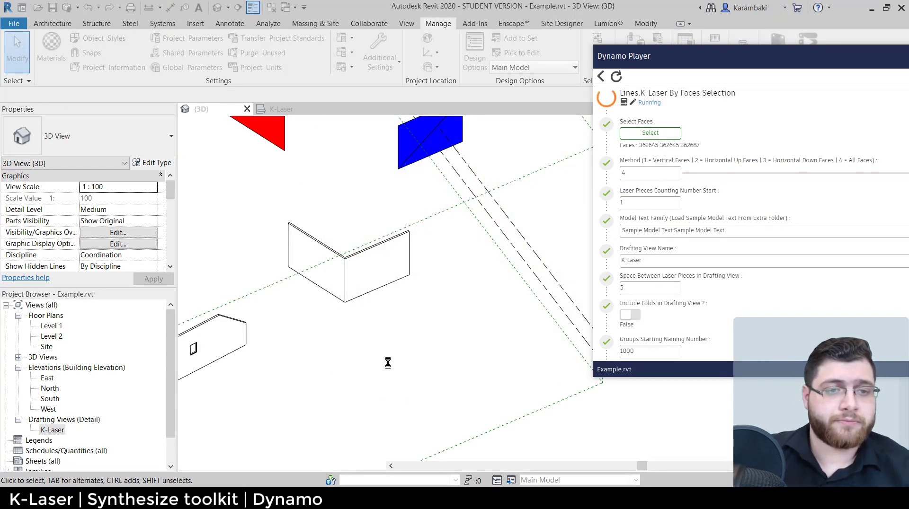
Step: Inspect the new pink group on the walls and the number text on its flattened piece
{"action": "scroll", "coordinate": [387, 362], "scroll_direction": "down", "scroll_amount": 2}
{"action": "middle_click_drag", "start_coordinate": [352, 236], "coordinate": [352, 271]}
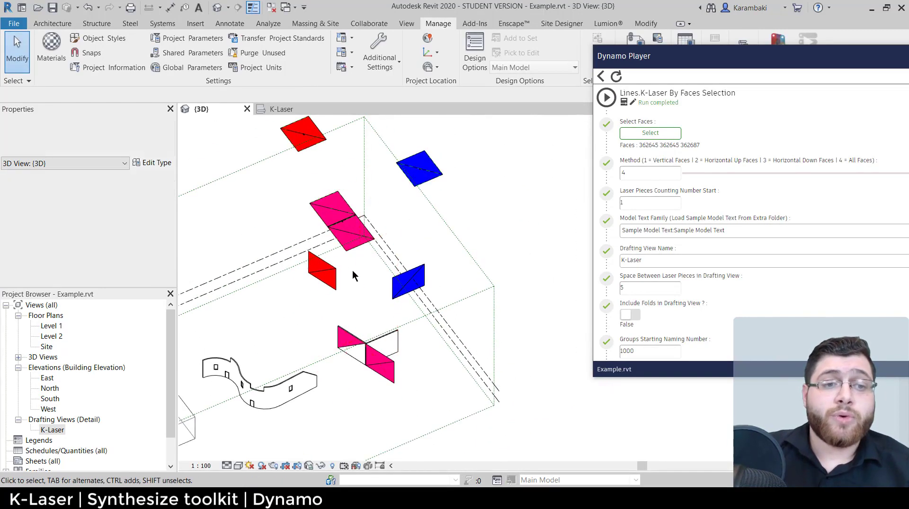
{"action": "scroll", "coordinate": [350, 261], "scroll_direction": "up", "scroll_amount": 2}
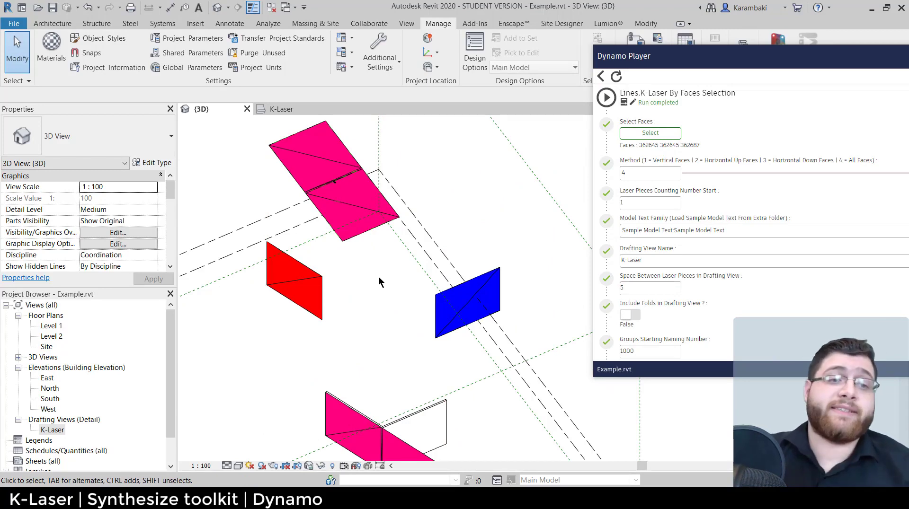
{"action": "scroll", "coordinate": [326, 201], "scroll_direction": "up", "scroll_amount": 5}
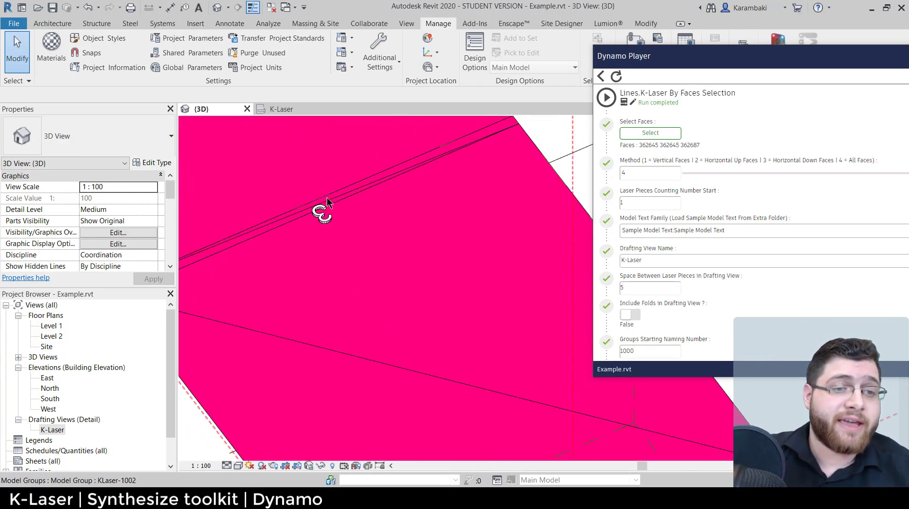
{"action": "scroll", "coordinate": [325, 219], "scroll_direction": "down", "scroll_amount": 5}
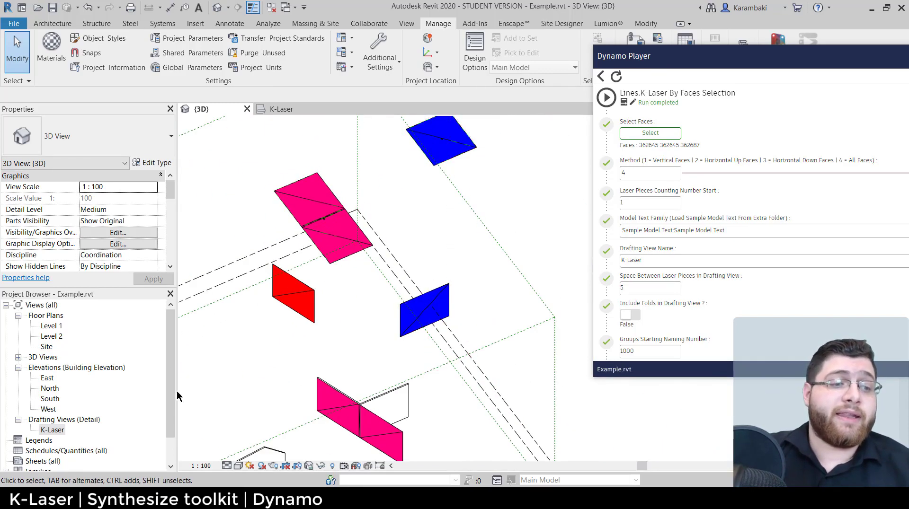
Step: Open the K-Laser drafting view and examine piece 3 alongside pieces 1 and 2
{"action": "double_click", "coordinate": [52, 430]}
{"action": "scroll", "coordinate": [248, 238], "scroll_direction": "down", "scroll_amount": 2}
{"action": "scroll", "coordinate": [356, 189], "scroll_direction": "up", "scroll_amount": 3}
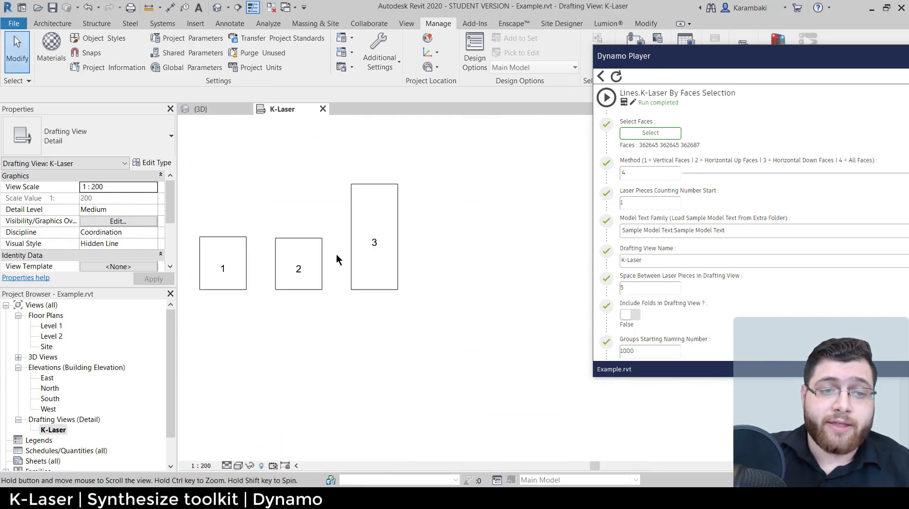
{"action": "middle_click_drag", "start_coordinate": [507, 317], "coordinate": [642, 365]}
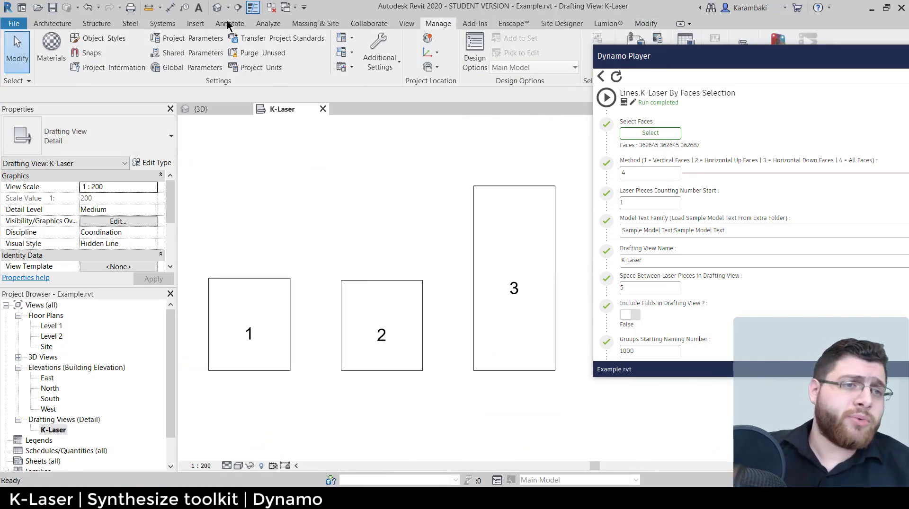
Step: Return to the 3D view and clear the pink K-Laser group off the corner walls
{"action": "left_click", "coordinate": [217, 8]}
{"action": "scroll", "coordinate": [449, 194], "scroll_direction": "up", "scroll_amount": 2}
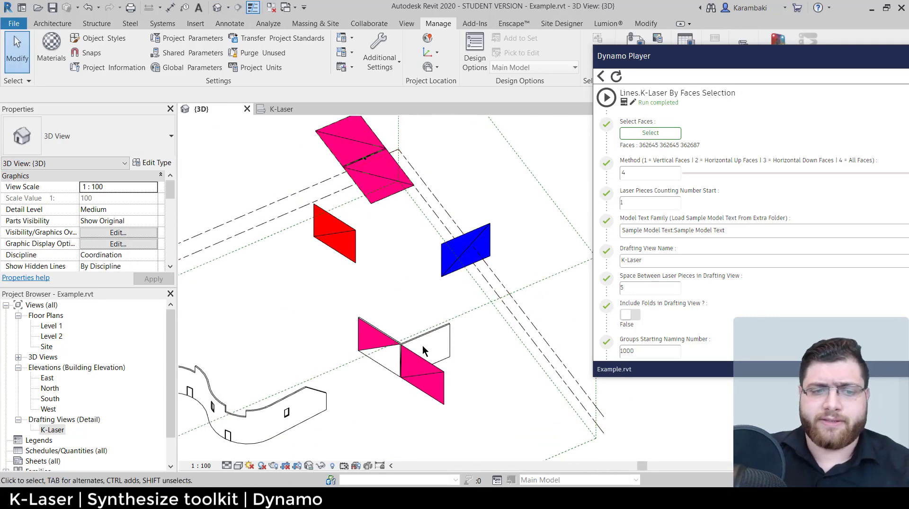
{"action": "left_click", "coordinate": [432, 393]}
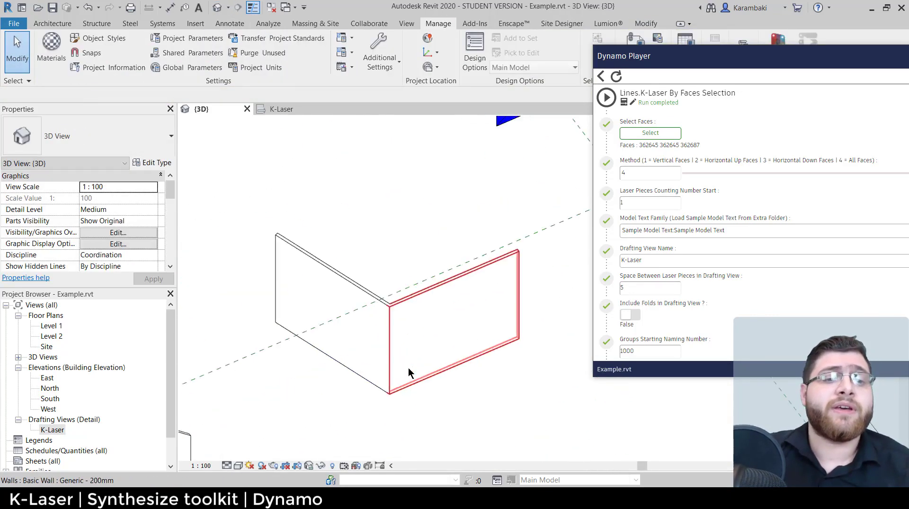
Step: Set the wall join at the corner of the two straight walls to Miter
{"action": "scroll", "coordinate": [404, 324], "scroll_direction": "up", "scroll_amount": 2}
{"action": "left_click", "coordinate": [404, 326]}
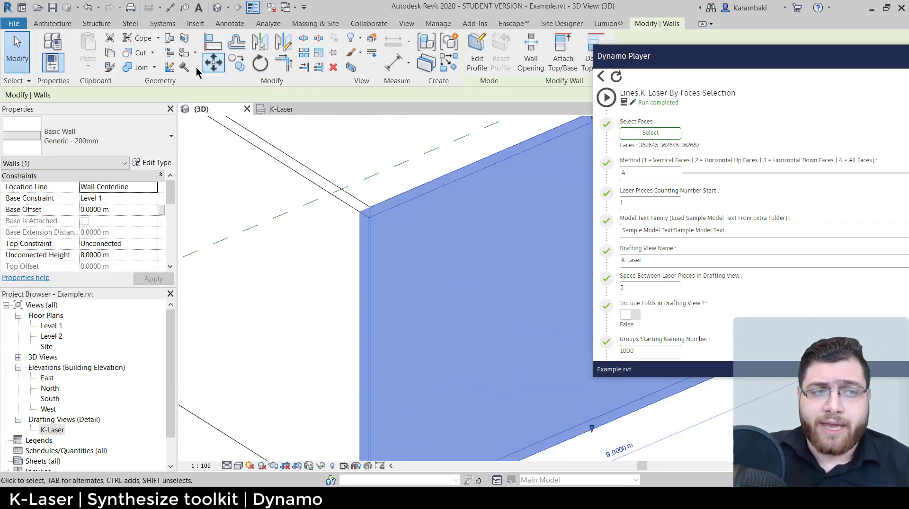
{"action": "left_click", "coordinate": [169, 67]}
{"action": "left_click", "coordinate": [370, 351]}
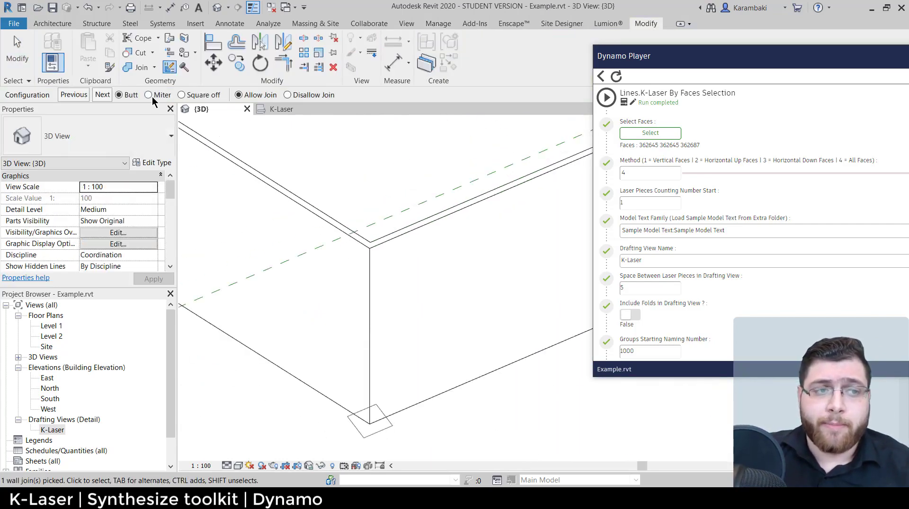
{"action": "left_click", "coordinate": [157, 93]}
{"action": "scroll", "coordinate": [388, 242], "scroll_direction": "up", "scroll_amount": 3}
{"action": "key", "text": "Escape"}
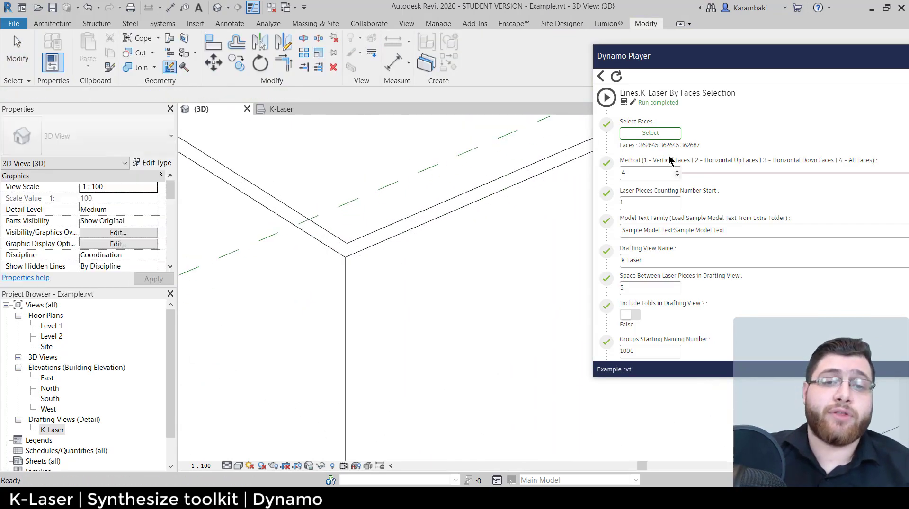
Step: Pick the two mitred wall faces for the K-Laser script and cancel the face selection
{"action": "left_click", "coordinate": [656, 134]}
{"action": "scroll", "coordinate": [312, 230], "scroll_direction": "down", "scroll_amount": 3}
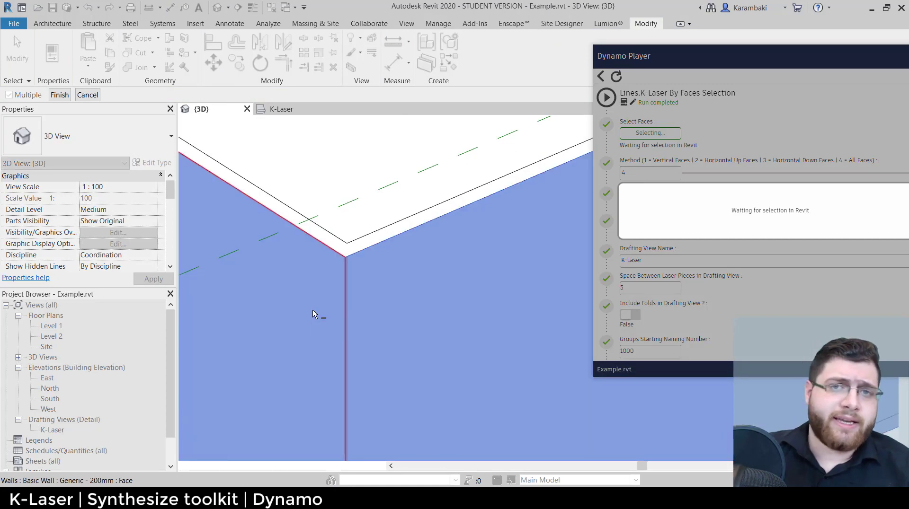
{"action": "middle_click_drag", "start_coordinate": [327, 278], "coordinate": [330, 258], "text": "shift"}
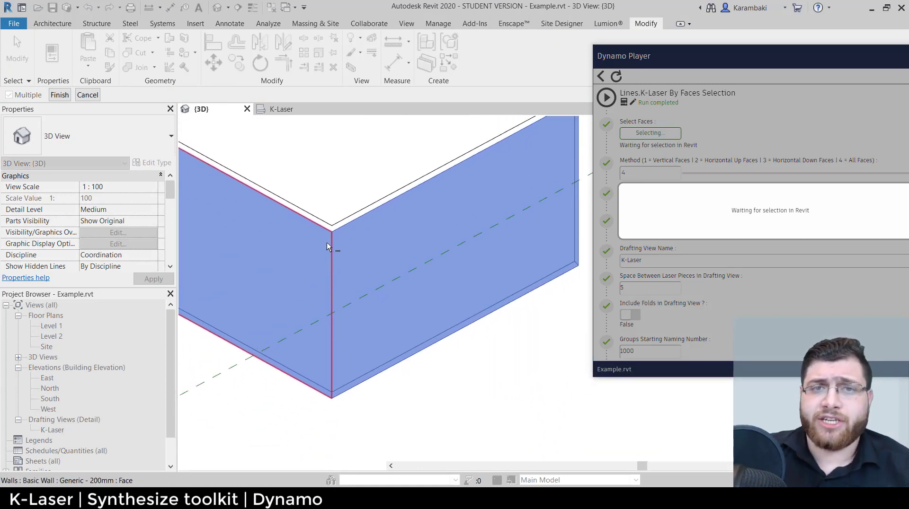
{"action": "scroll", "coordinate": [324, 251], "scroll_direction": "down", "scroll_amount": 2}
{"action": "left_click", "coordinate": [324, 250]}
{"action": "left_click", "coordinate": [337, 251]}
{"action": "left_click", "coordinate": [85, 91]}
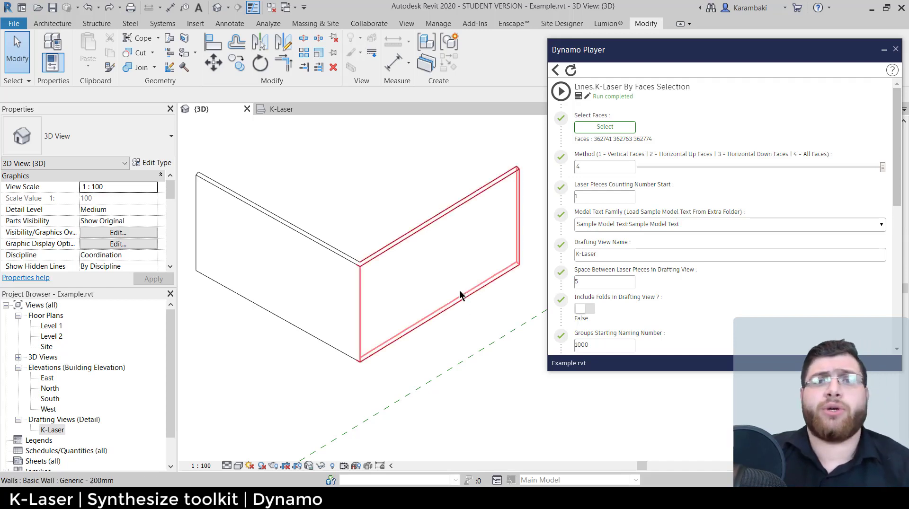
Step: Pick both corner wall faces for the script, examine the uncovered end strip between them, and cancel the selection
{"action": "left_click", "coordinate": [610, 127]}
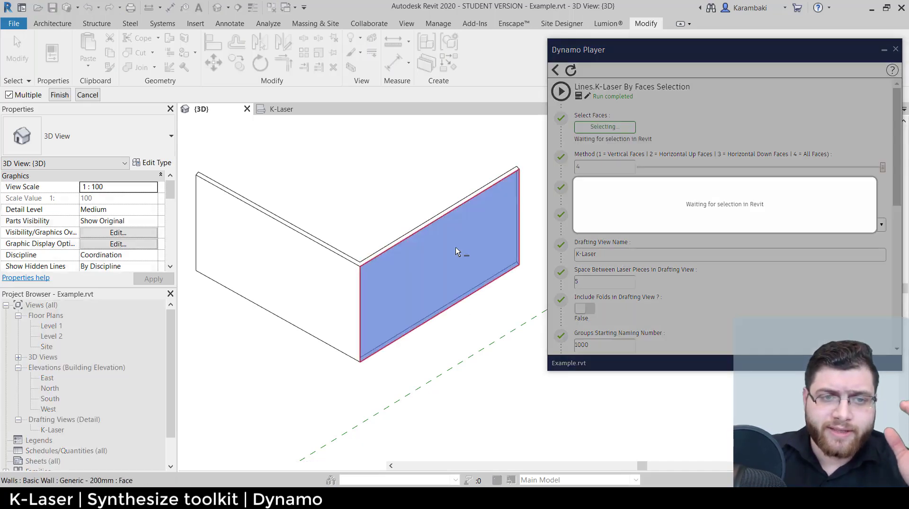
{"action": "left_click", "coordinate": [439, 269]}
{"action": "scroll", "coordinate": [435, 273], "scroll_direction": "up", "scroll_amount": 2}
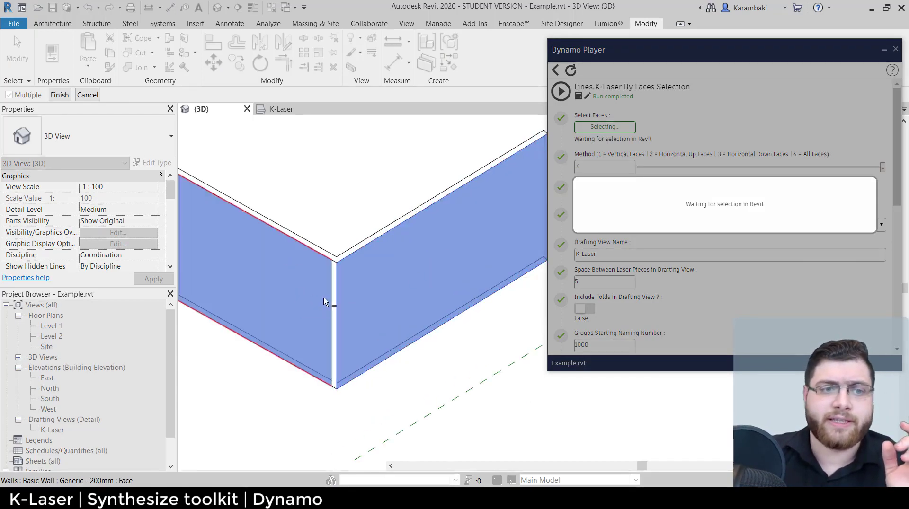
{"action": "scroll", "coordinate": [325, 284], "scroll_direction": "up", "scroll_amount": 5}
{"action": "middle_click_drag", "start_coordinate": [399, 234], "coordinate": [373, 242]}
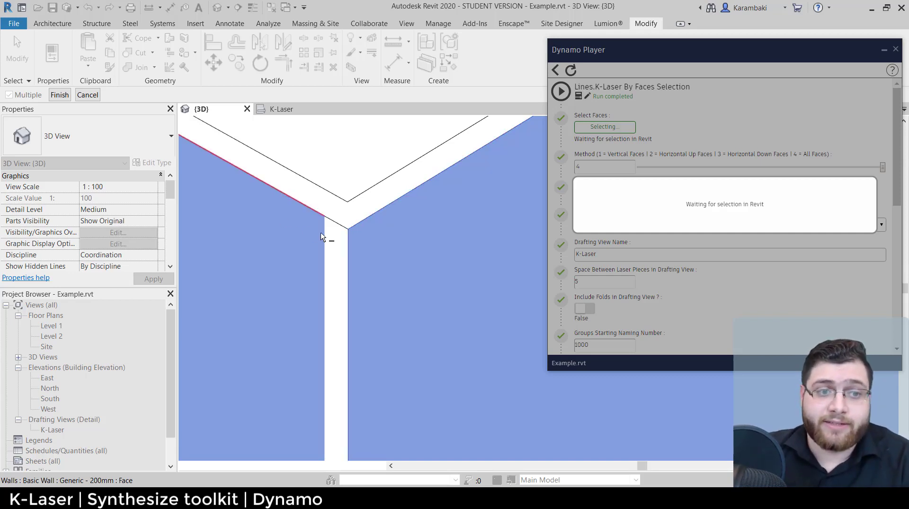
{"action": "scroll", "coordinate": [327, 240], "scroll_direction": "up", "scroll_amount": 2}
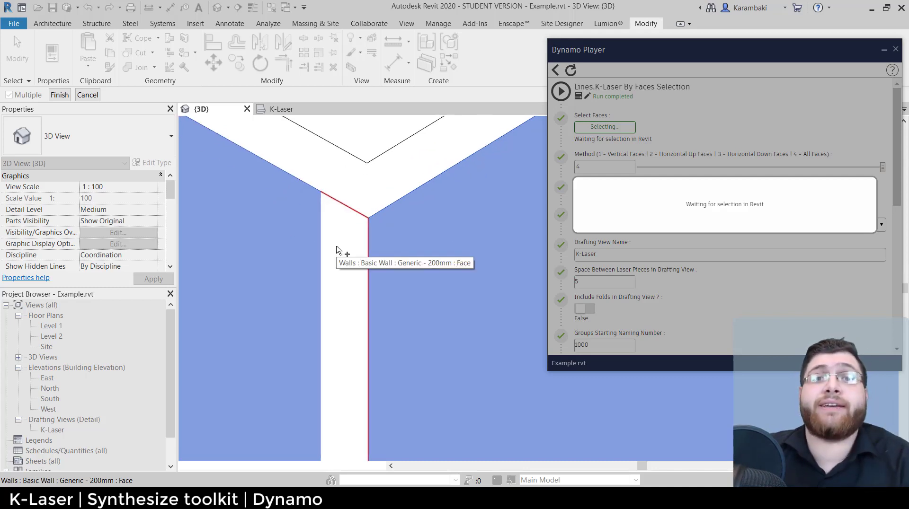
{"action": "scroll", "coordinate": [333, 267], "scroll_direction": "down", "scroll_amount": 3}
{"action": "key", "text": "Escape"}
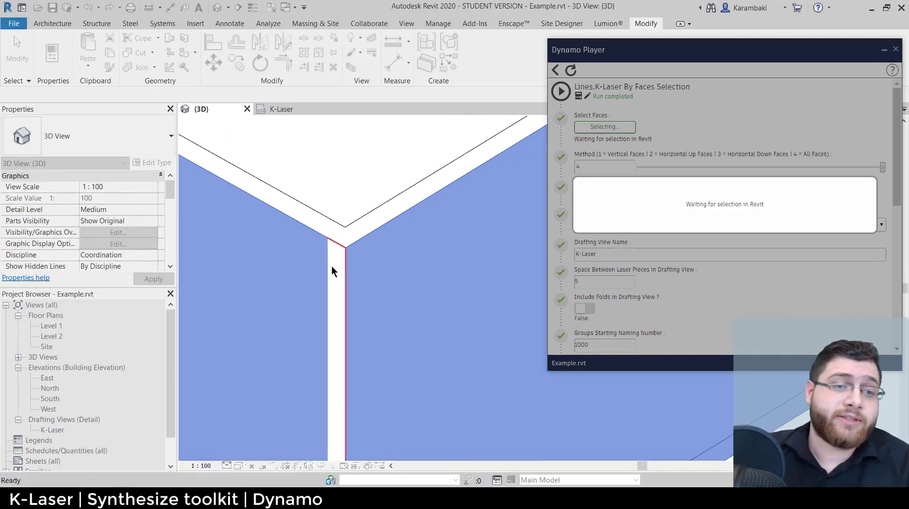
Step: Open the Generic - 200mm wall type's layer structure, examine its thickness value, and close it again
{"action": "scroll", "coordinate": [331, 266], "scroll_direction": "down", "scroll_amount": 5}
{"action": "left_click", "coordinate": [413, 240]}
{"action": "middle_click_drag", "start_coordinate": [410, 255], "coordinate": [325, 235]}
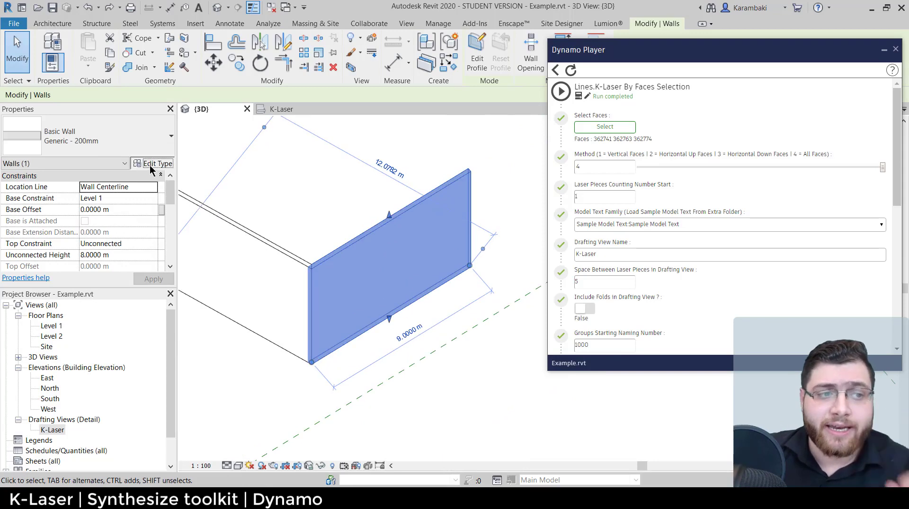
{"action": "left_click", "coordinate": [153, 162]}
{"action": "left_click", "coordinate": [445, 235]}
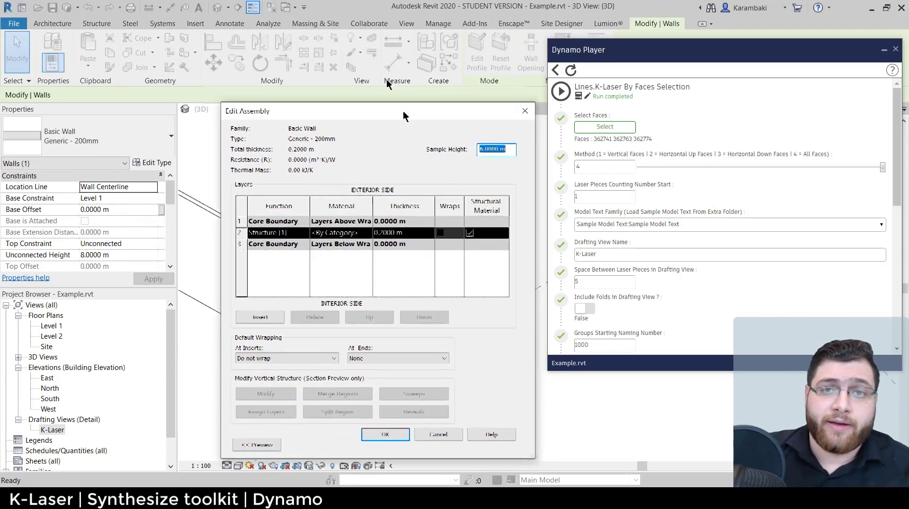
{"action": "left_click", "coordinate": [391, 196]}
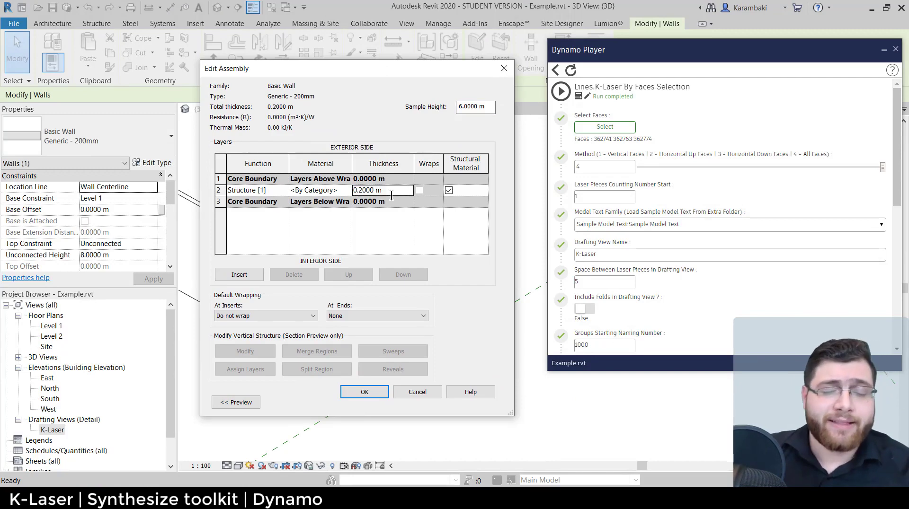
{"action": "key", "text": "Return"}
{"action": "key", "text": "Escape"}
{"action": "key", "text": "Escape"}
Step: Create a rectangular footprint roof on Level 2 beside the curved wall, with Defines Slope turned off for all edges
{"action": "scroll", "coordinate": [471, 228], "scroll_direction": "down", "scroll_amount": 3}
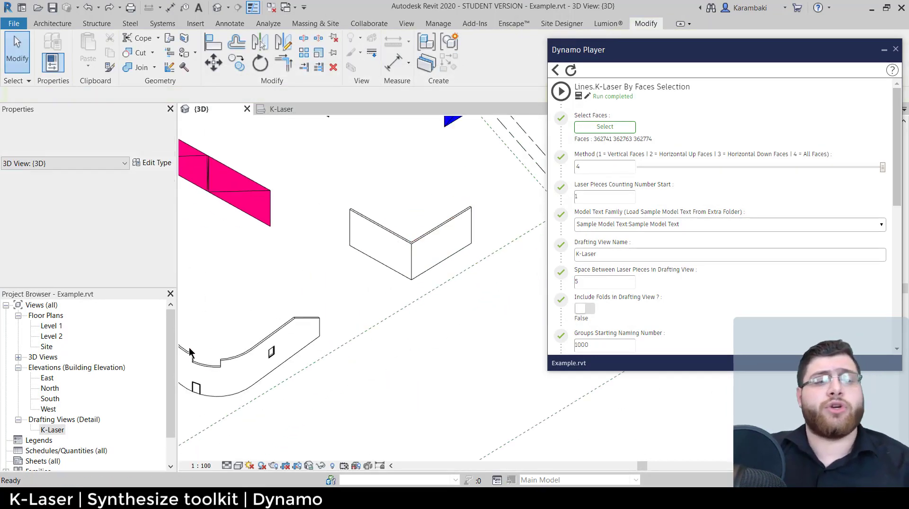
{"action": "middle_click_drag", "start_coordinate": [341, 310], "coordinate": [547, 266]}
{"action": "middle_click_drag", "start_coordinate": [477, 383], "coordinate": [400, 358]}
{"action": "scroll", "coordinate": [399, 359], "scroll_direction": "up", "scroll_amount": 2}
{"action": "middle_click_drag", "start_coordinate": [403, 253], "coordinate": [413, 223], "text": "shift"}
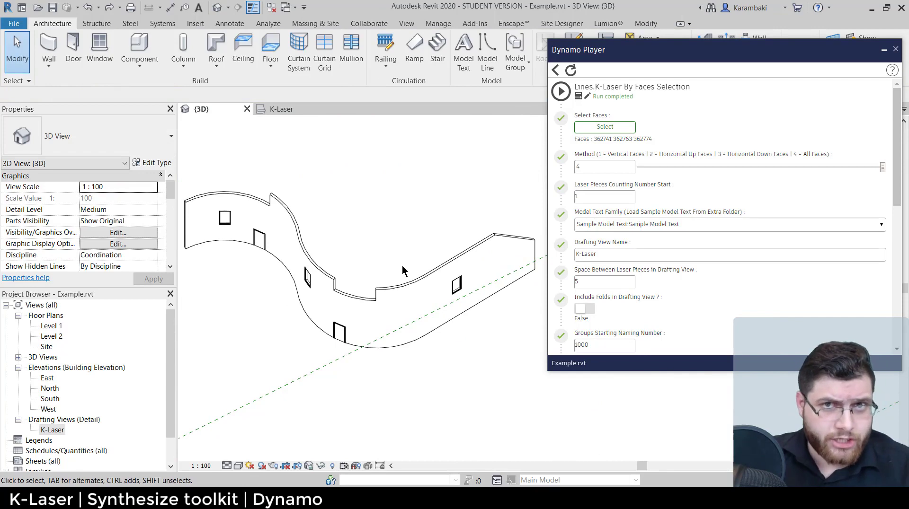
{"action": "scroll", "coordinate": [402, 266], "scroll_direction": "down", "scroll_amount": 3}
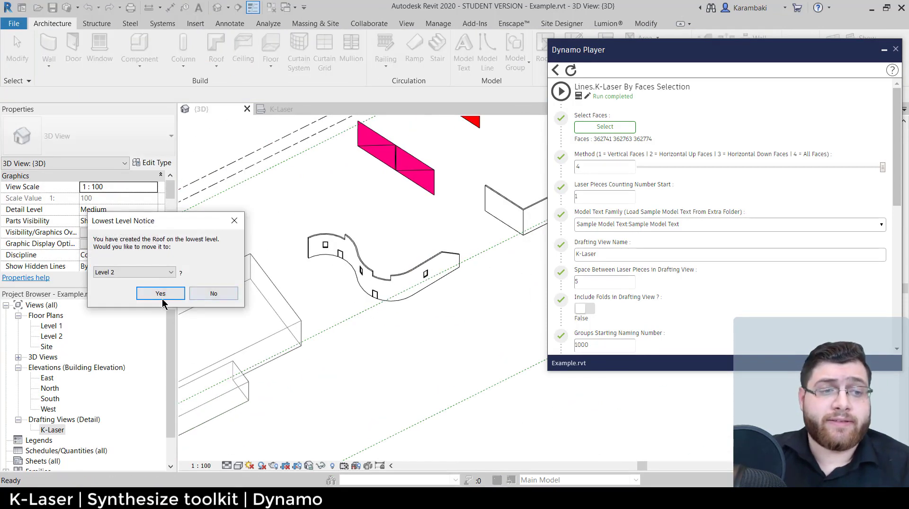
{"action": "key", "text": "Return"}
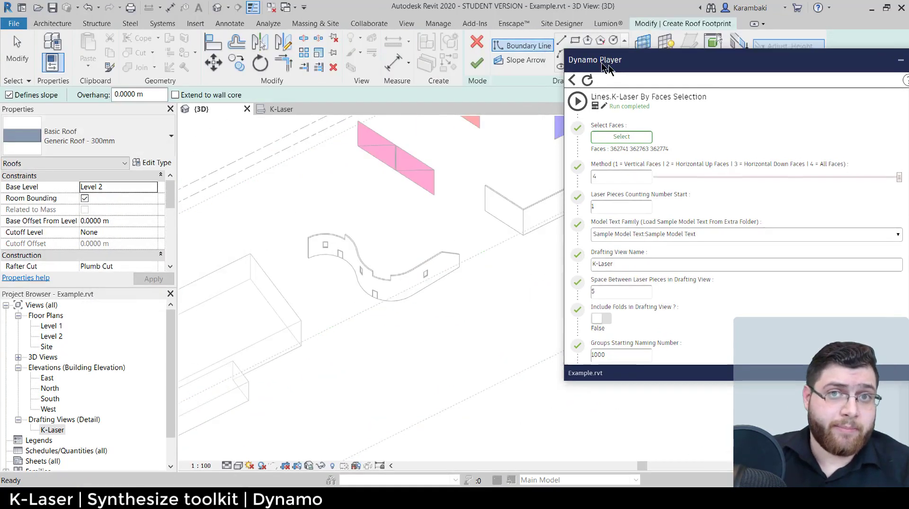
{"action": "left_click", "coordinate": [459, 322]}
{"action": "left_click", "coordinate": [433, 408]}
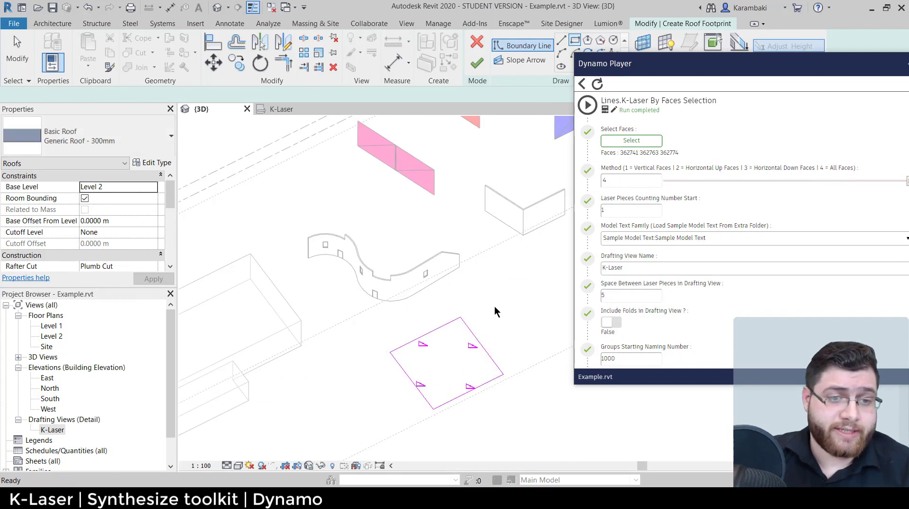
{"action": "key", "text": "Escape"}
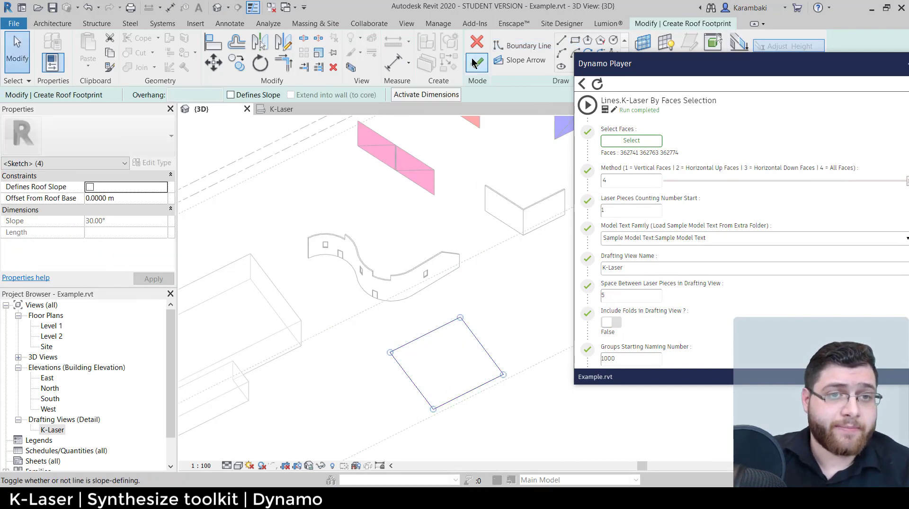
{"action": "left_click", "coordinate": [477, 62]}
Step: Raise two opposite corner points of the new roof to an elevation of 5 m
{"action": "left_click", "coordinate": [525, 58]}
{"action": "left_click", "coordinate": [298, 305]}
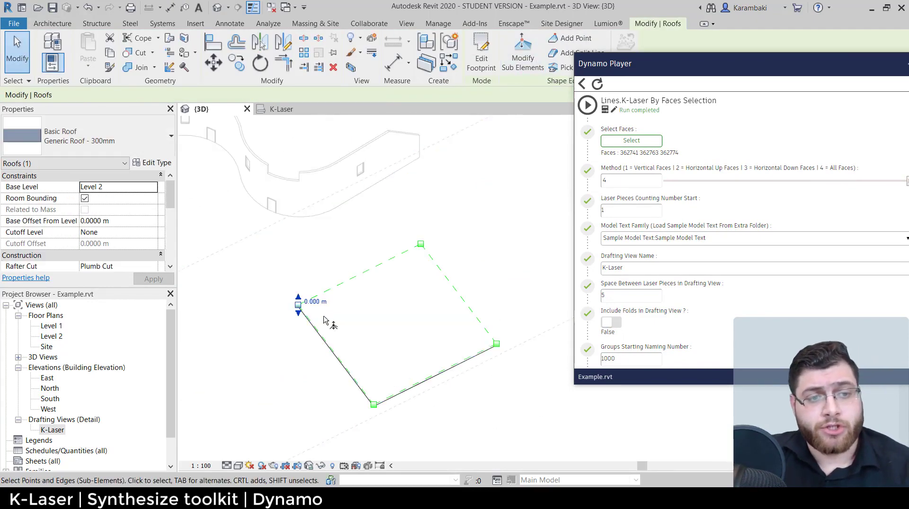
{"action": "left_click", "coordinate": [313, 301]}
{"action": "type", "text": "5"}
{"action": "key", "text": "Return"}
{"action": "left_click", "coordinate": [496, 344]}
{"action": "left_click", "coordinate": [521, 341]}
{"action": "type", "text": "5"}
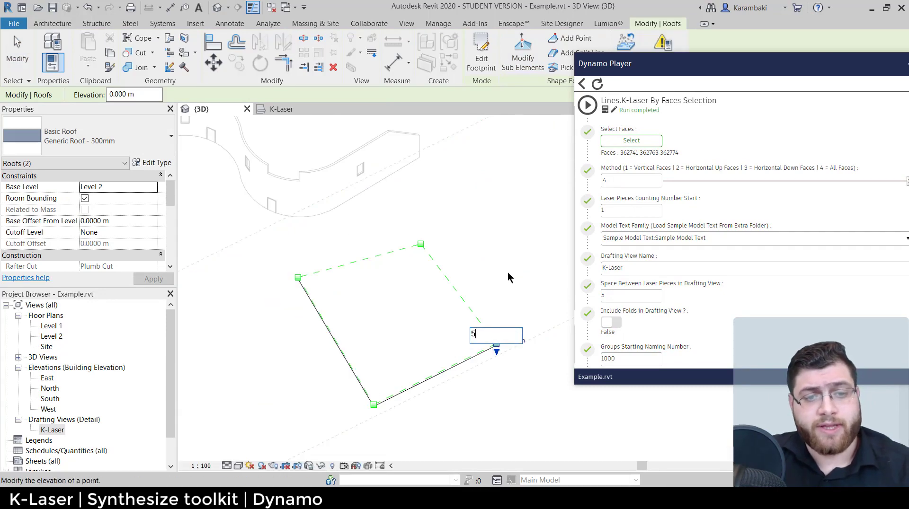
{"action": "key", "text": "Return"}
{"action": "key", "text": "Escape"}
Step: Examine the warped roof and the curved wall with its openings from several angles
{"action": "middle_click_drag", "start_coordinate": [466, 389], "coordinate": [464, 265], "text": "shift"}
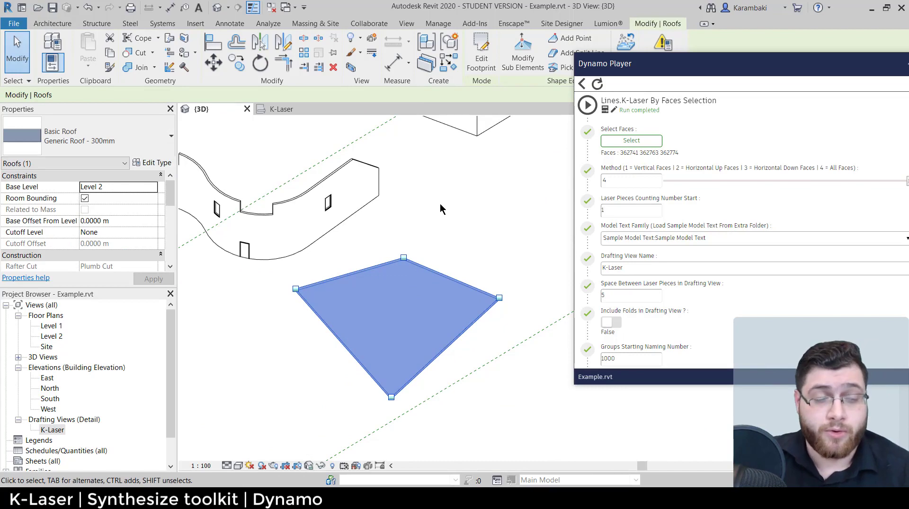
{"action": "middle_click_drag", "start_coordinate": [440, 205], "coordinate": [451, 260], "text": "shift"}
{"action": "left_click", "coordinate": [451, 260]}
{"action": "scroll", "coordinate": [444, 297], "scroll_direction": "down", "scroll_amount": 2}
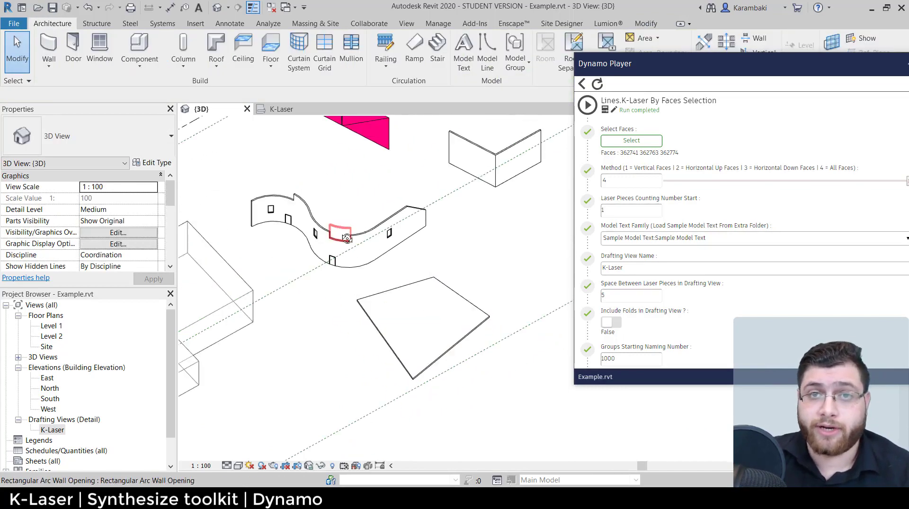
{"action": "middle_click_drag", "start_coordinate": [347, 238], "coordinate": [358, 289], "text": "shift"}
{"action": "scroll", "coordinate": [339, 228], "scroll_direction": "up", "scroll_amount": 5}
{"action": "left_click", "coordinate": [396, 297]}
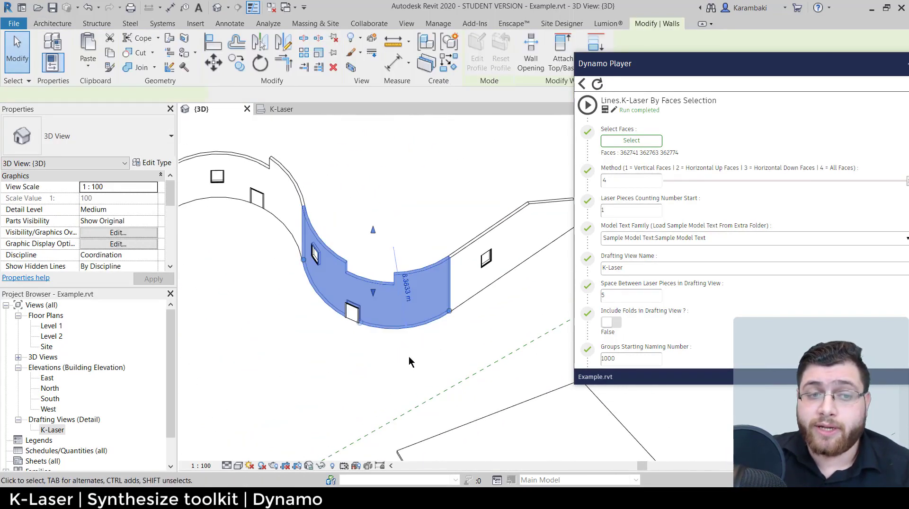
{"action": "scroll", "coordinate": [385, 343], "scroll_direction": "down", "scroll_amount": 3}
{"action": "scroll", "coordinate": [427, 357], "scroll_direction": "up", "scroll_amount": 1}
{"action": "left_click", "coordinate": [427, 357]}
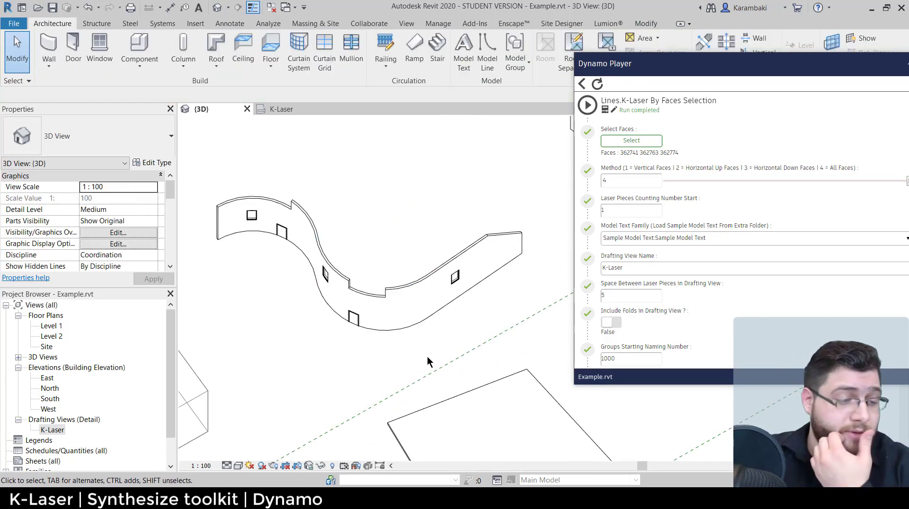
{"action": "middle_click_drag", "start_coordinate": [427, 357], "coordinate": [428, 301]}
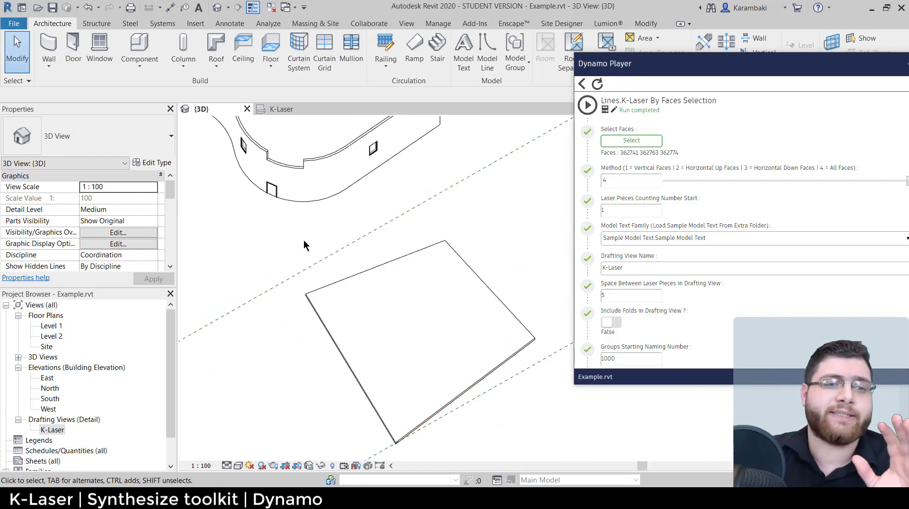
{"action": "left_click_drag", "start_coordinate": [303, 240], "coordinate": [335, 227]}
{"action": "middle_click_drag", "start_coordinate": [356, 248], "coordinate": [424, 381]}
{"action": "scroll", "coordinate": [364, 333], "scroll_direction": "up", "scroll_amount": 1}
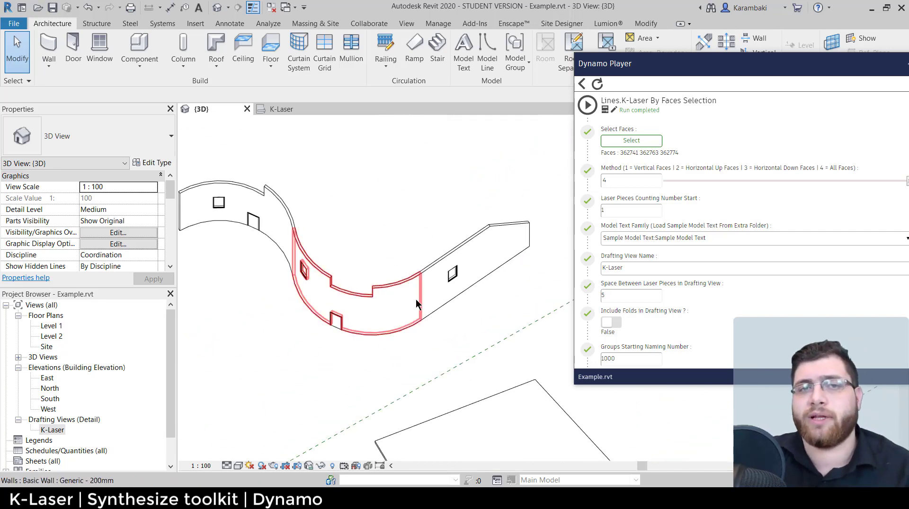
Step: Try selecting the three connected faces along the curved wall for the K-Laser script
{"action": "left_click", "coordinate": [632, 141]}
{"action": "scroll", "coordinate": [447, 324], "scroll_direction": "up", "scroll_amount": 1}
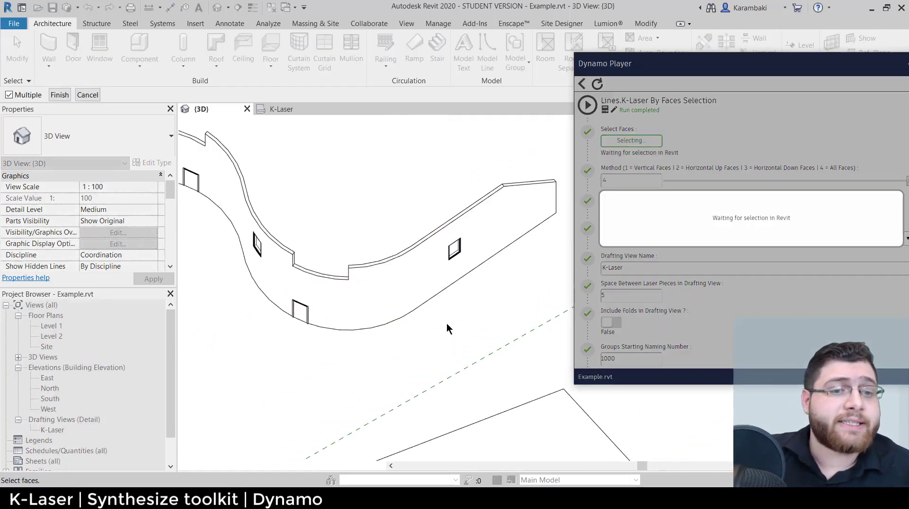
{"action": "left_click", "coordinate": [434, 284]}
{"action": "left_click", "coordinate": [381, 296]}
{"action": "scroll", "coordinate": [381, 296], "scroll_direction": "down", "scroll_amount": 3}
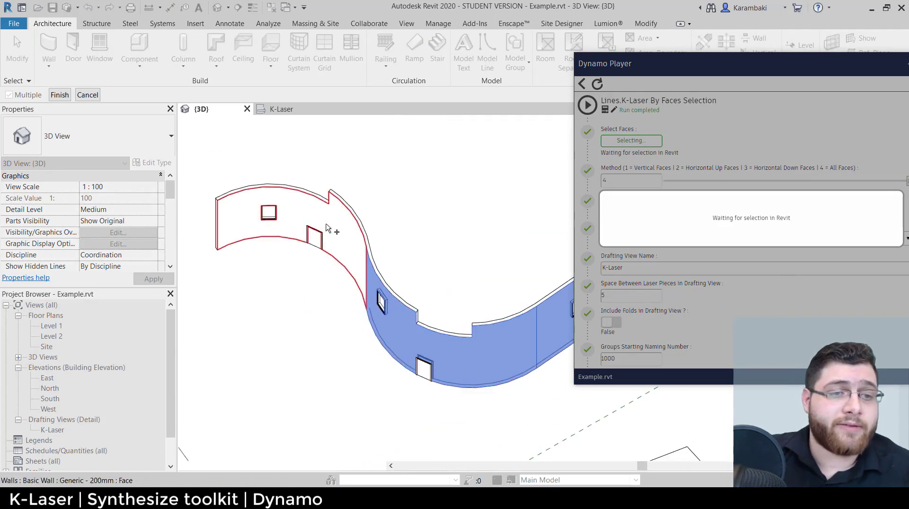
{"action": "left_click", "coordinate": [334, 235]}
{"action": "left_click", "coordinate": [66, 94]}
Step: Delete the rectangular arc opening at the top edge of the curved wall's middle section
{"action": "scroll", "coordinate": [439, 193], "scroll_direction": "up", "scroll_amount": 3}
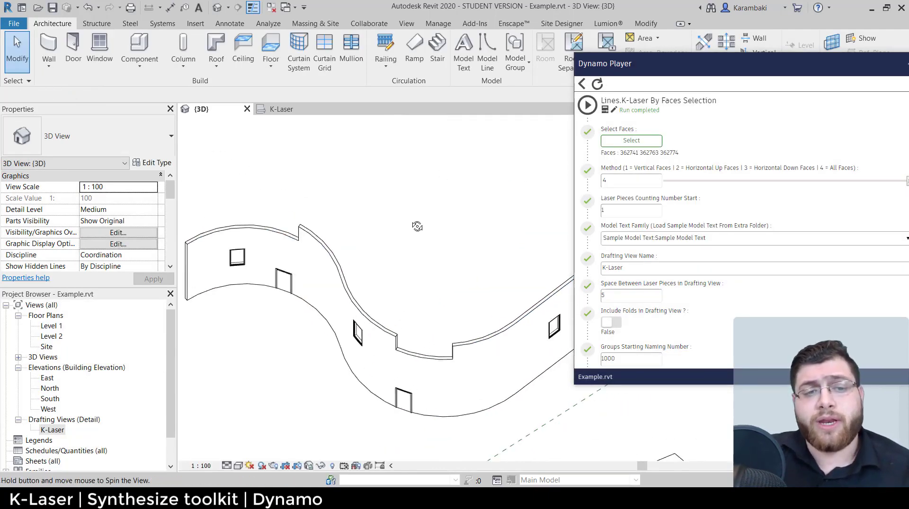
{"action": "middle_click_drag", "start_coordinate": [439, 192], "coordinate": [455, 139]}
{"action": "left_click", "coordinate": [416, 268]}
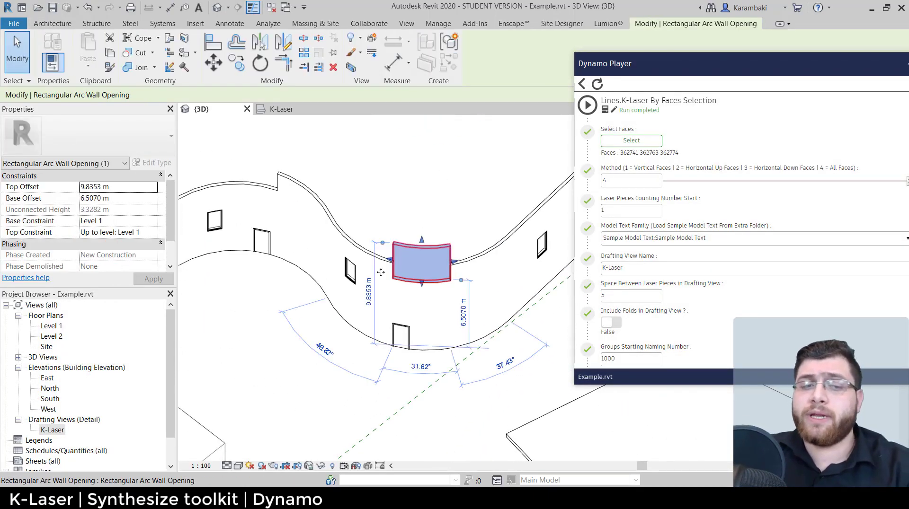
{"action": "left_click", "coordinate": [349, 276]}
{"action": "key", "text": "Delete"}
Step: Copy the window in the curved wall's middle section twice along the same wall
{"action": "scroll", "coordinate": [349, 276], "scroll_direction": "up", "scroll_amount": 2}
{"action": "left_click", "coordinate": [352, 277]}
{"action": "left_click_drag", "start_coordinate": [314, 228], "coordinate": [436, 305]}
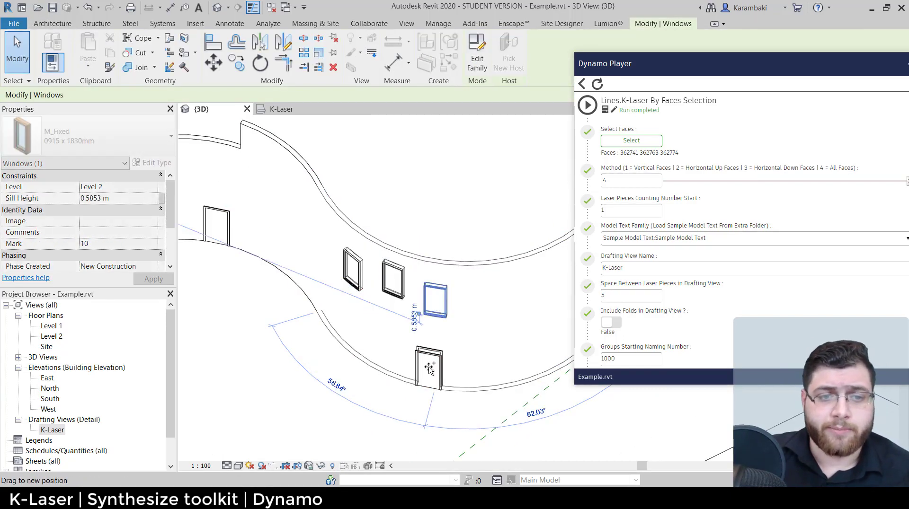
Step: Copy the door in the curved wall's middle section once to each side of the original
{"action": "left_click", "coordinate": [430, 375]}
{"action": "left_click", "coordinate": [430, 375]}
{"action": "left_click_drag", "start_coordinate": [430, 374], "coordinate": [355, 345], "text": "ctrl"}
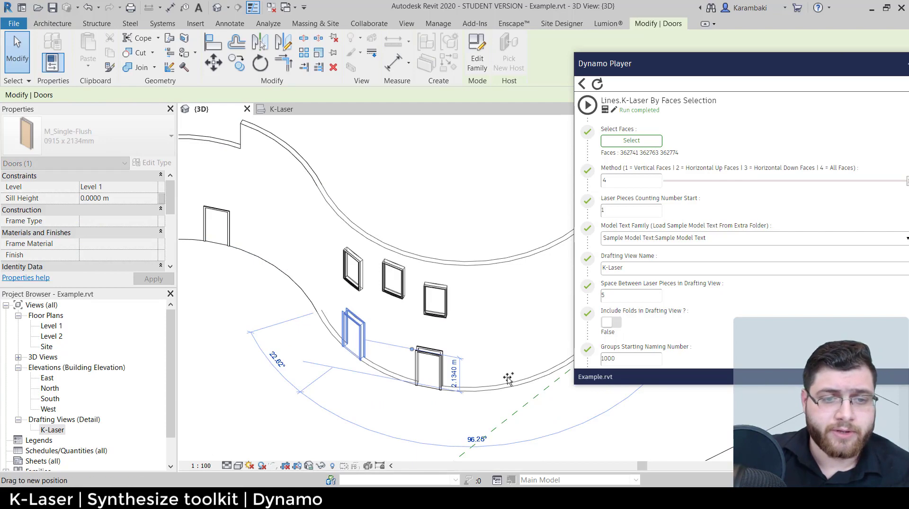
{"action": "key", "text": "Escape"}
{"action": "scroll", "coordinate": [422, 245], "scroll_direction": "down", "scroll_amount": 6}
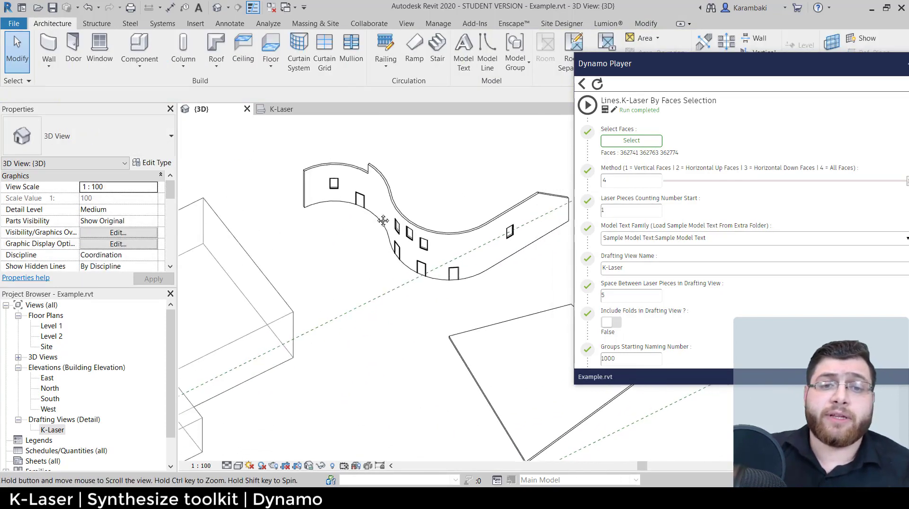
Step: Run the K-Laser By Faces Selection script on the three curved-wall faces, choosing and confirming a color in each color prompt
{"action": "middle_click_drag", "start_coordinate": [383, 221], "coordinate": [334, 240]}
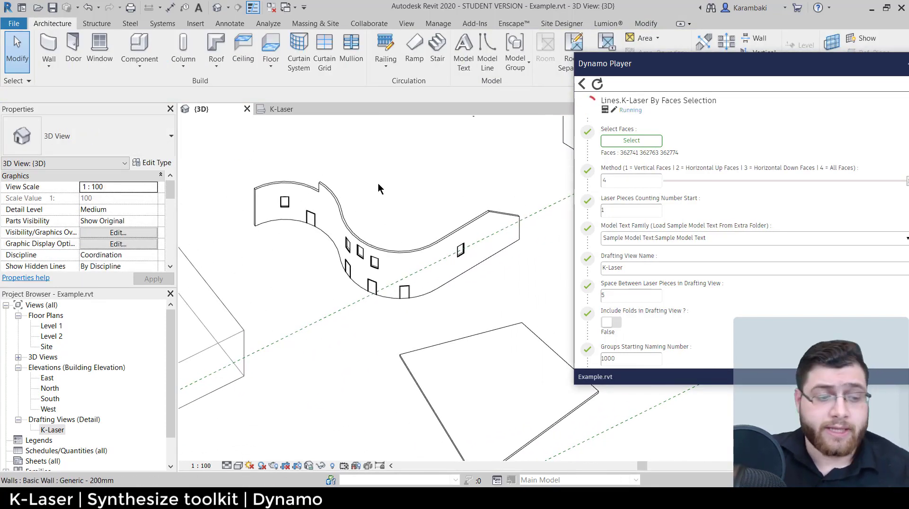
{"action": "left_click", "coordinate": [355, 179]}
{"action": "key", "text": "Return"}
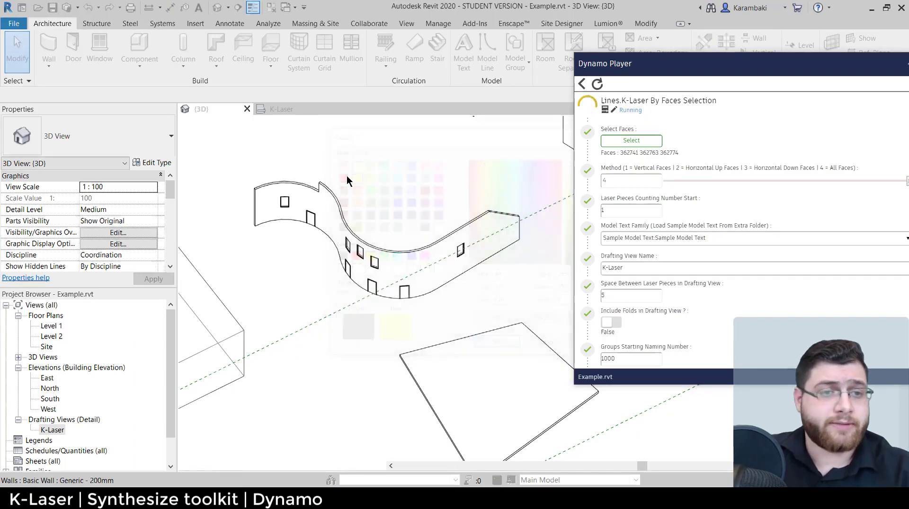
{"action": "left_click", "coordinate": [342, 175]}
{"action": "key", "text": "Return"}
{"action": "left_click", "coordinate": [396, 204]}
{"action": "key", "text": "Return"}
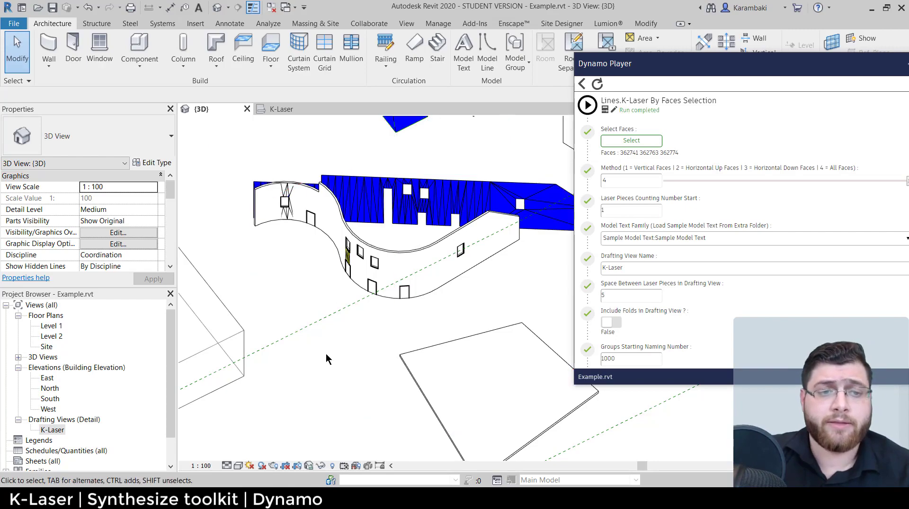
Step: Examine the generated unfolded curved-wall group and its window and door openings in the 3D view
{"action": "scroll", "coordinate": [325, 354], "scroll_direction": "down", "scroll_amount": 3}
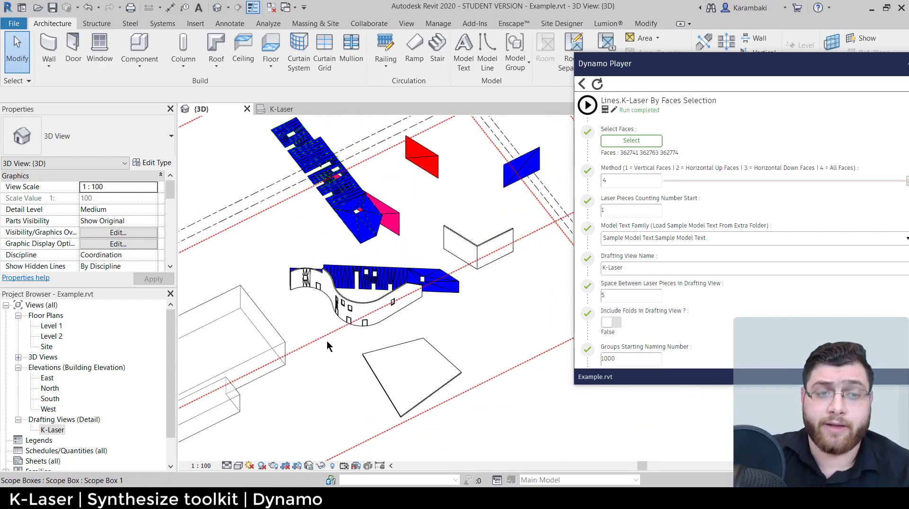
{"action": "scroll", "coordinate": [299, 262], "scroll_direction": "up", "scroll_amount": 1}
{"action": "scroll", "coordinate": [311, 258], "scroll_direction": "up", "scroll_amount": 3}
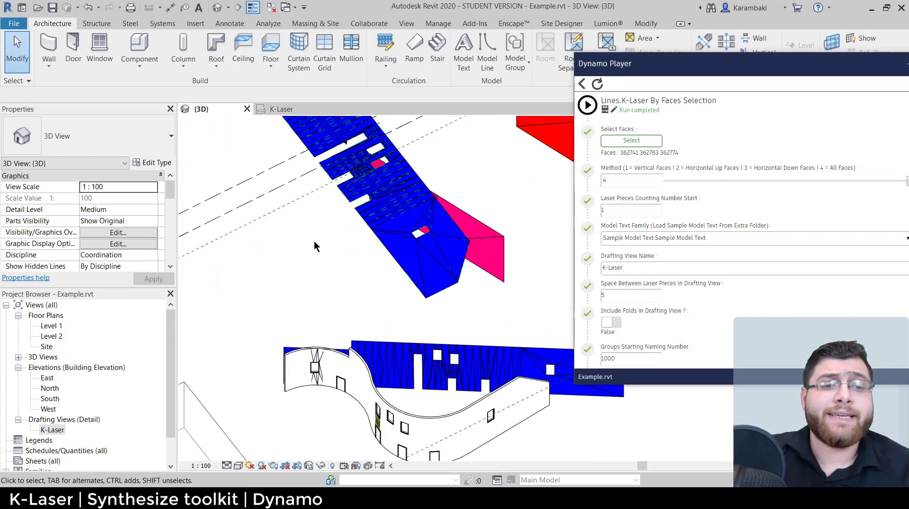
{"action": "middle_click_drag", "start_coordinate": [314, 242], "coordinate": [341, 265], "text": "shift"}
{"action": "left_click", "coordinate": [349, 243]}
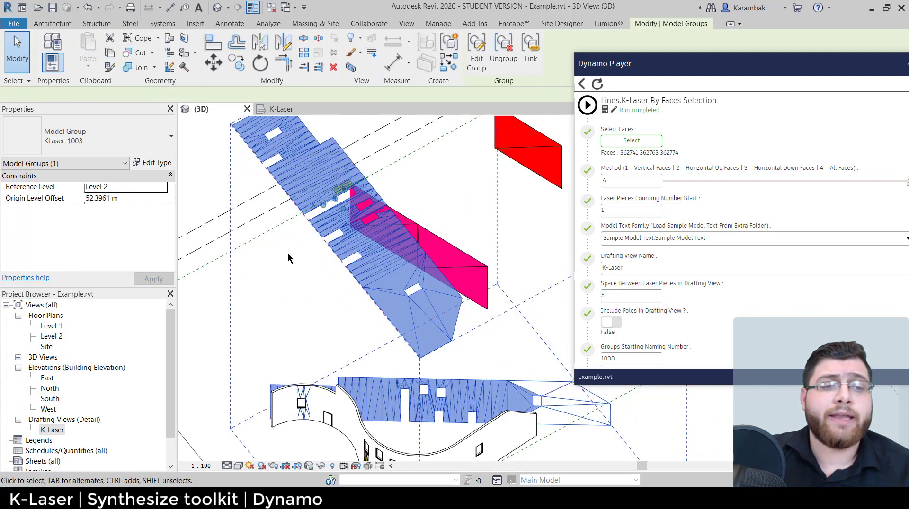
{"action": "scroll", "coordinate": [306, 285], "scroll_direction": "down", "scroll_amount": 3}
{"action": "middle_click_drag", "start_coordinate": [305, 286], "coordinate": [282, 242]}
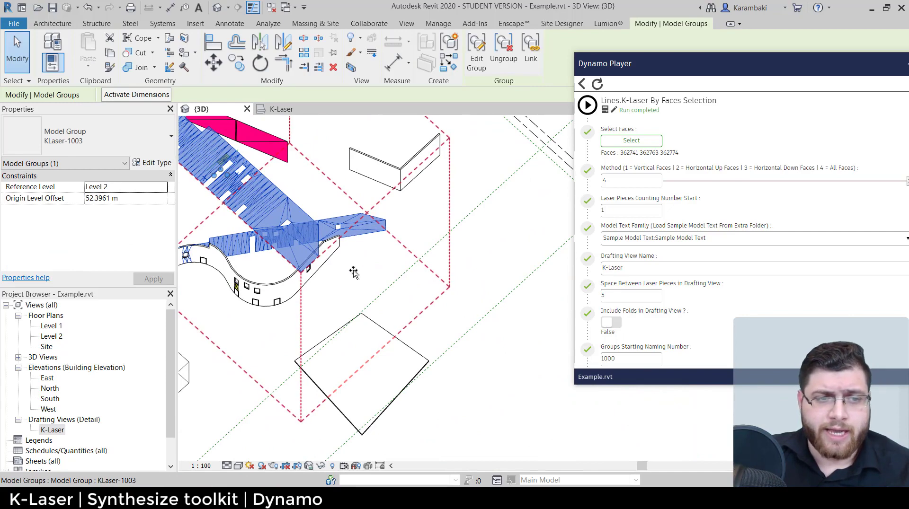
{"action": "left_click_drag", "start_coordinate": [354, 272], "coordinate": [483, 295]}
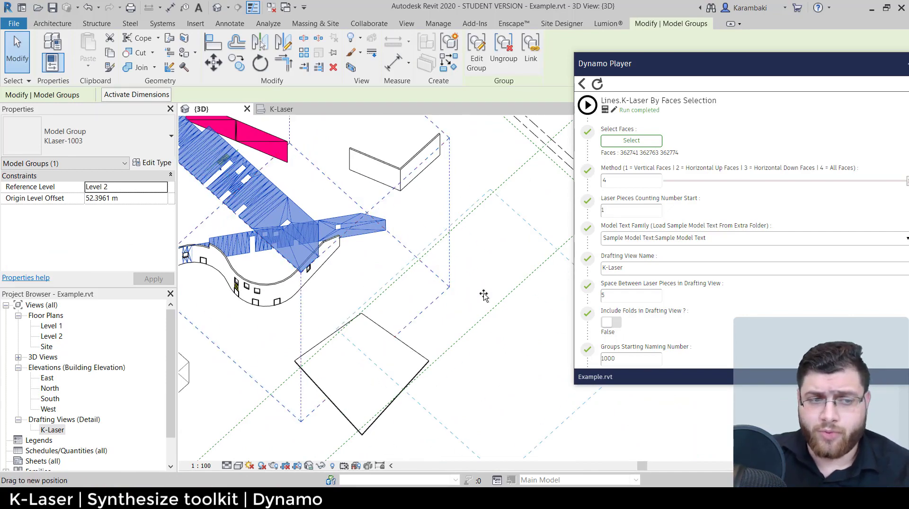
{"action": "key", "text": "Escape"}
{"action": "key", "text": "Escape"}
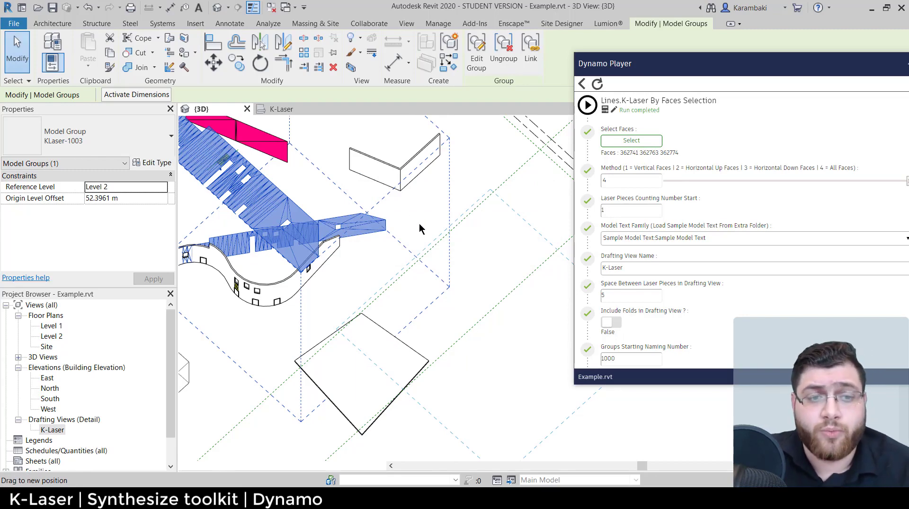
{"action": "middle_click_drag", "start_coordinate": [405, 237], "coordinate": [426, 235]}
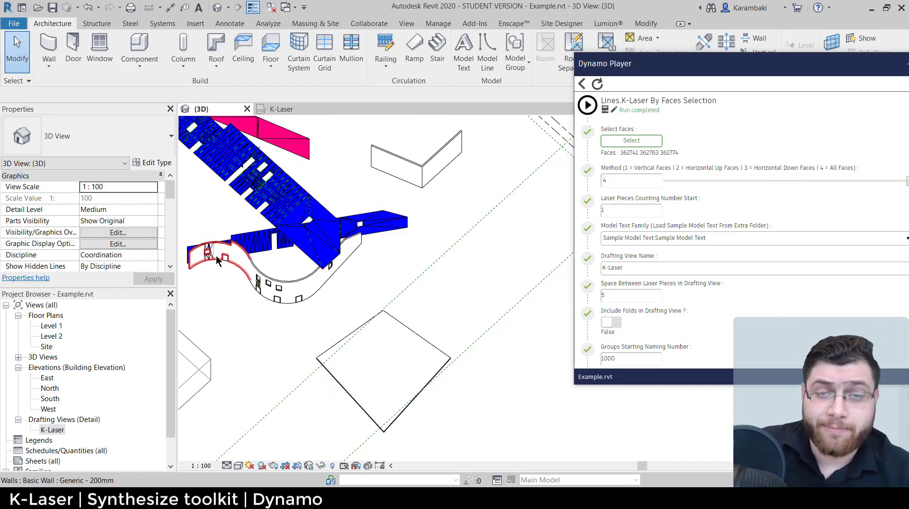
{"action": "middle_click_drag", "start_coordinate": [217, 257], "coordinate": [278, 310]}
{"action": "scroll", "coordinate": [277, 310], "scroll_direction": "up", "scroll_amount": 5}
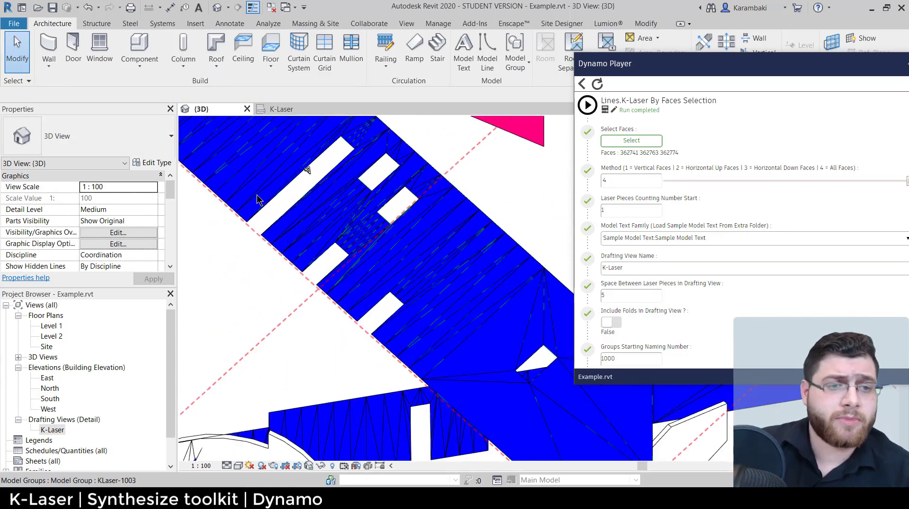
{"action": "scroll", "coordinate": [227, 213], "scroll_direction": "down", "scroll_amount": 4}
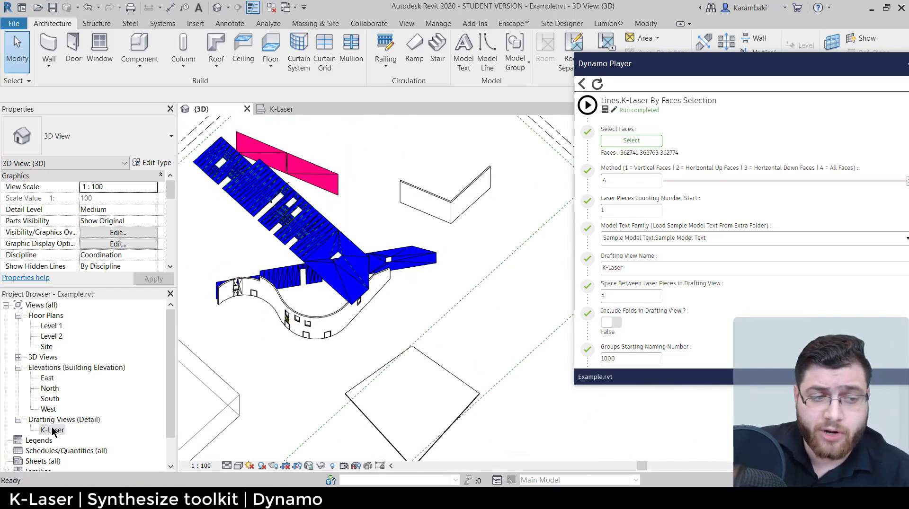
Step: Open the K-Laser drafting view and move the detail lines of piece 5 onto the long opening in piece 4
{"action": "double_click", "coordinate": [52, 430]}
{"action": "scroll", "coordinate": [374, 211], "scroll_direction": "up", "scroll_amount": 5}
{"action": "middle_click_drag", "start_coordinate": [383, 220], "coordinate": [341, 247]}
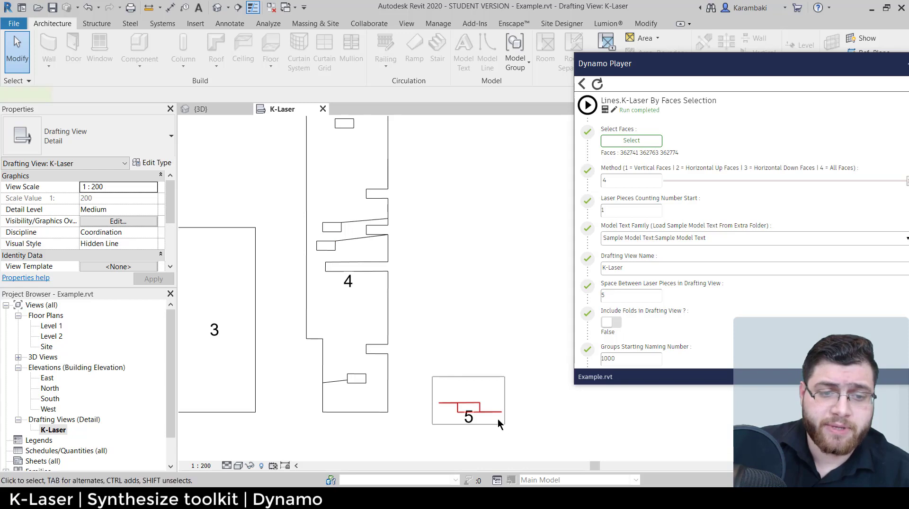
{"action": "left_click_drag", "start_coordinate": [498, 419], "coordinate": [505, 424]}
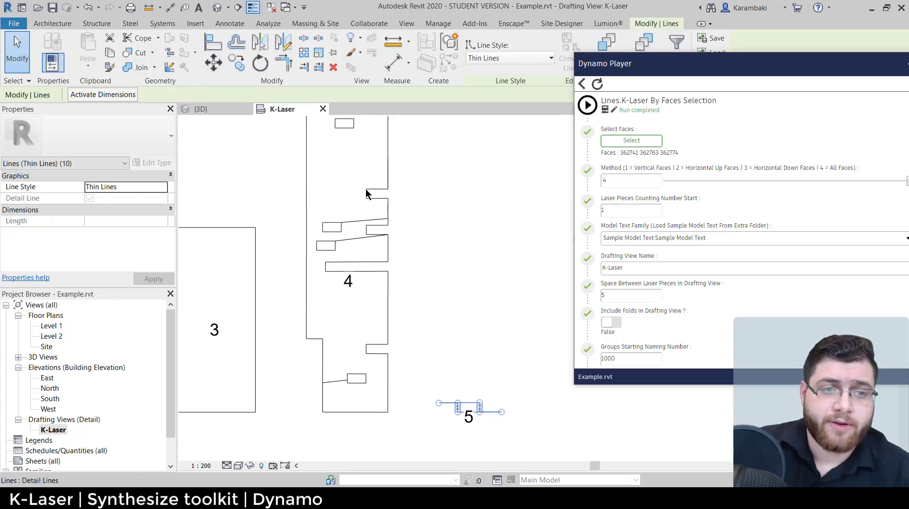
{"action": "mouse_move", "coordinate": [448, 218]}
{"action": "middle_mouse_down"}
{"action": "mouse_move", "coordinate": [447, 445]}
{"action": "mouse_move", "coordinate": [440, 204]}
{"action": "middle_mouse_up"}
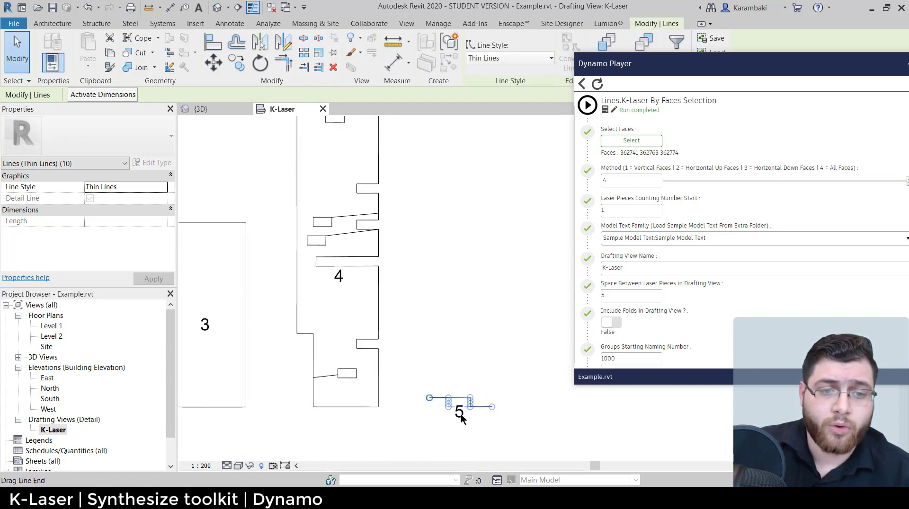
{"action": "scroll", "coordinate": [480, 416], "scroll_direction": "up", "scroll_amount": 2}
{"action": "left_click_drag", "start_coordinate": [479, 390], "coordinate": [362, 217]}
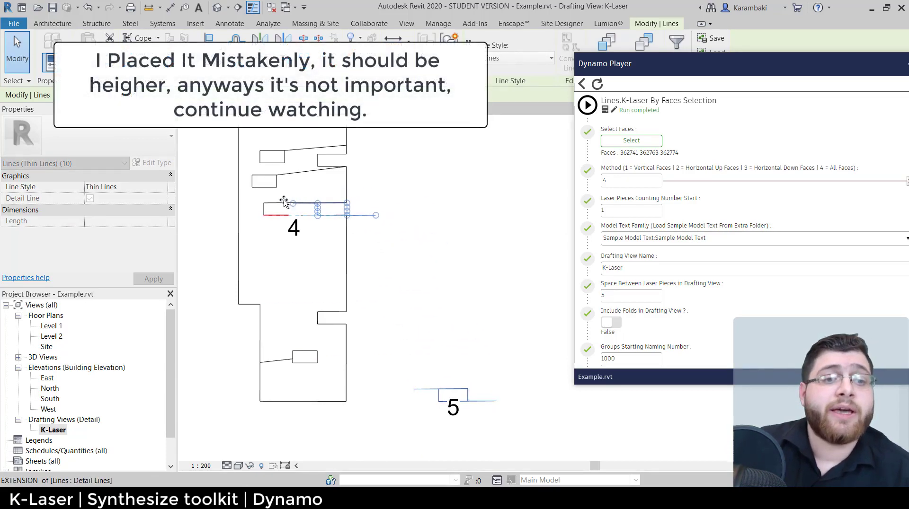
{"action": "left_click", "coordinate": [369, 269]}
Step: Examine up close the slanted connecting line where it meets the outer edge of piece 4
{"action": "middle_click_drag", "start_coordinate": [366, 259], "coordinate": [391, 272]}
{"action": "middle_click_drag", "start_coordinate": [377, 209], "coordinate": [391, 214]}
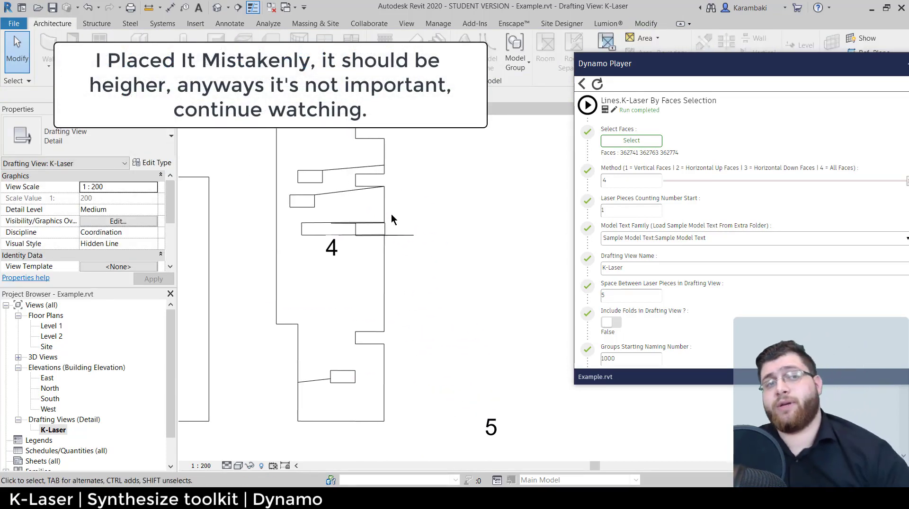
{"action": "scroll", "coordinate": [383, 227], "scroll_direction": "up", "scroll_amount": 1}
{"action": "scroll", "coordinate": [364, 218], "scroll_direction": "up", "scroll_amount": 1}
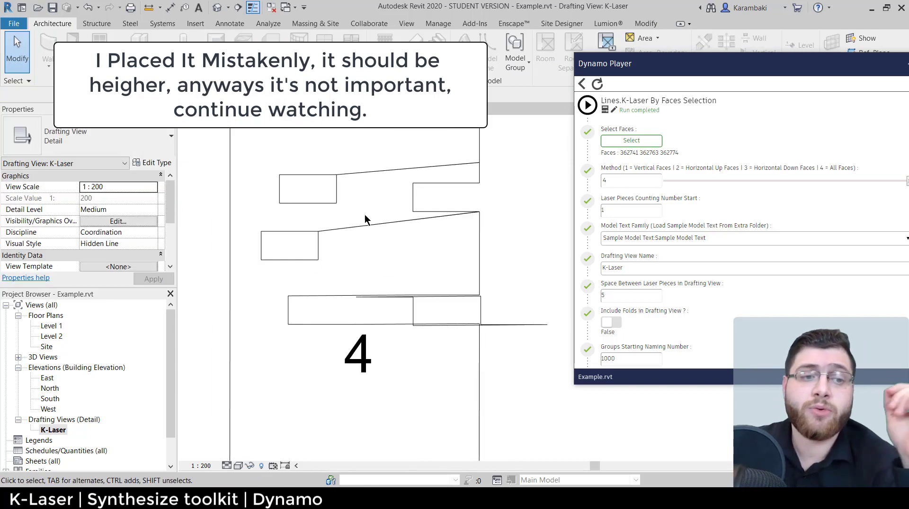
{"action": "scroll", "coordinate": [367, 218], "scroll_direction": "up", "scroll_amount": 2}
{"action": "middle_click_drag", "start_coordinate": [402, 262], "coordinate": [186, 318]}
{"action": "scroll", "coordinate": [410, 263], "scroll_direction": "up", "scroll_amount": 2}
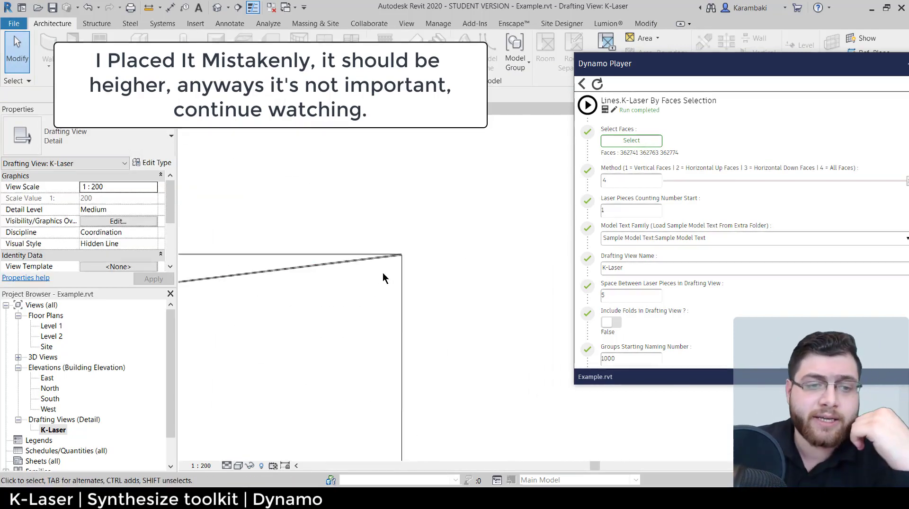
{"action": "scroll", "coordinate": [404, 258], "scroll_direction": "up", "scroll_amount": 5}
{"action": "scroll", "coordinate": [487, 225], "scroll_direction": "down", "scroll_amount": 5}
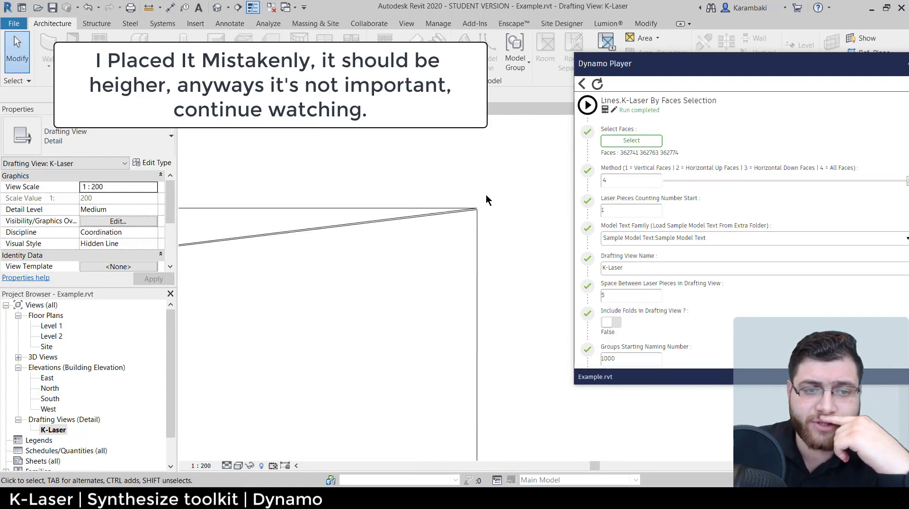
{"action": "scroll", "coordinate": [485, 195], "scroll_direction": "down", "scroll_amount": 4}
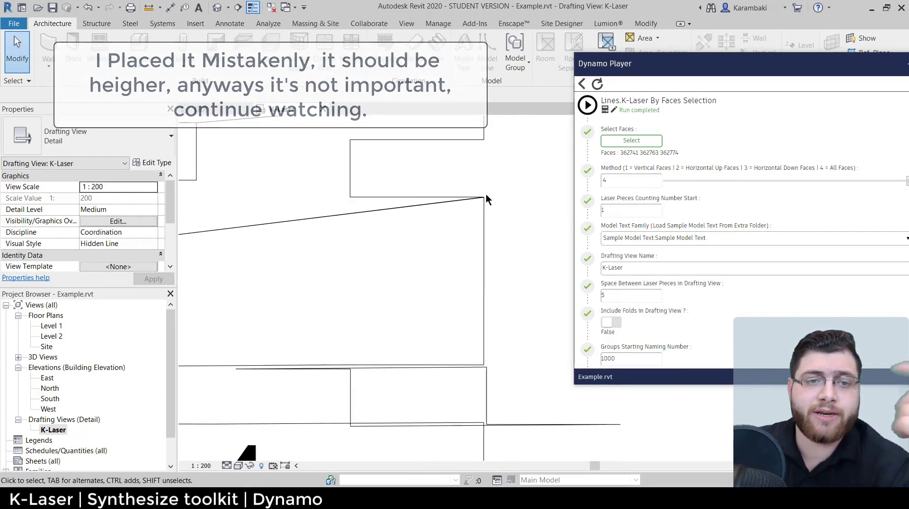
{"action": "scroll", "coordinate": [485, 197], "scroll_direction": "down", "scroll_amount": 2}
Step: Delete the slanted lines connecting the two adjacent window openings to the outer edge of piece 4
{"action": "left_click", "coordinate": [322, 258]}
{"action": "scroll", "coordinate": [303, 251], "scroll_direction": "up", "scroll_amount": 3}
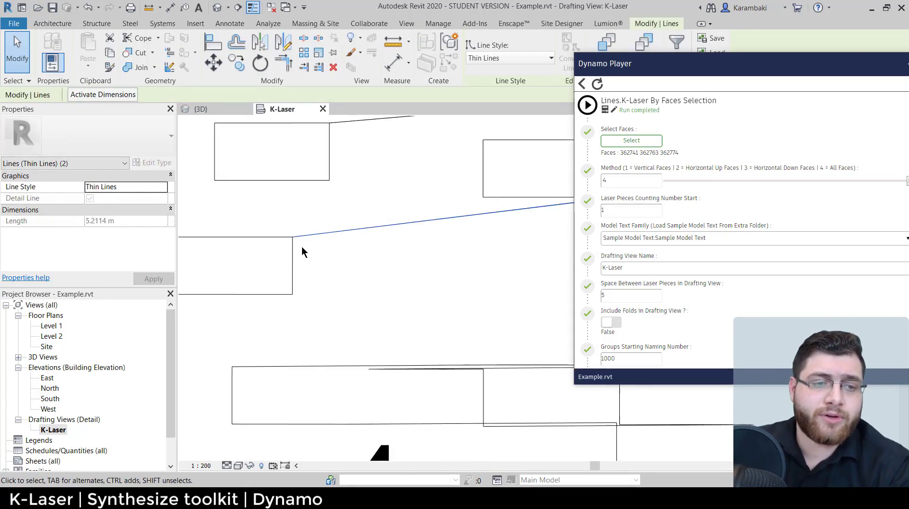
{"action": "scroll", "coordinate": [296, 240], "scroll_direction": "up", "scroll_amount": 4}
{"action": "key", "text": "Delete"}
{"action": "scroll", "coordinate": [304, 303], "scroll_direction": "down", "scroll_amount": 3}
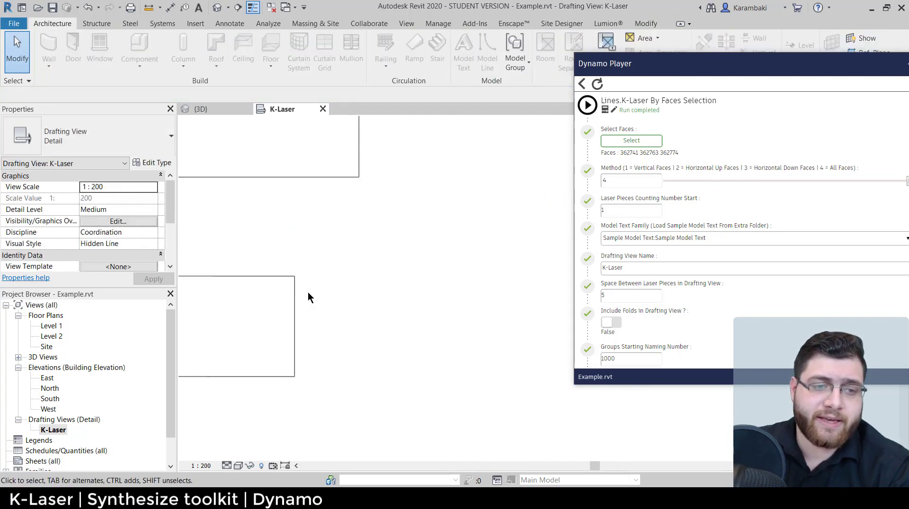
{"action": "scroll", "coordinate": [308, 292], "scroll_direction": "down", "scroll_amount": 3}
{"action": "left_click_drag", "start_coordinate": [385, 180], "coordinate": [364, 243]}
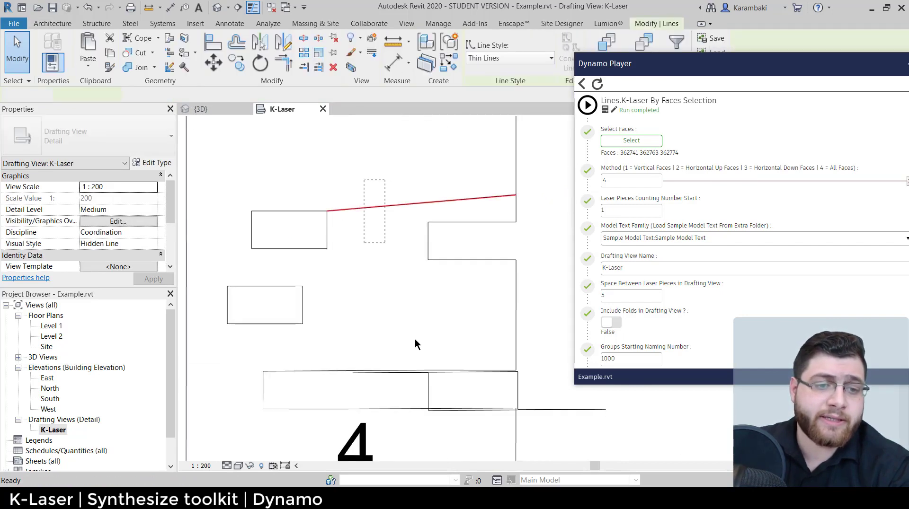
{"action": "key", "text": "Delete"}
Step: Delete the horizontal lines of the relocated piece that overlap and extend past the long opening in piece 4
{"action": "scroll", "coordinate": [450, 417], "scroll_direction": "down", "scroll_amount": 4}
{"action": "middle_click_drag", "start_coordinate": [450, 416], "coordinate": [386, 296]}
{"action": "scroll", "coordinate": [386, 296], "scroll_direction": "up", "scroll_amount": 3}
{"action": "left_click_drag", "start_coordinate": [506, 274], "coordinate": [470, 322]}
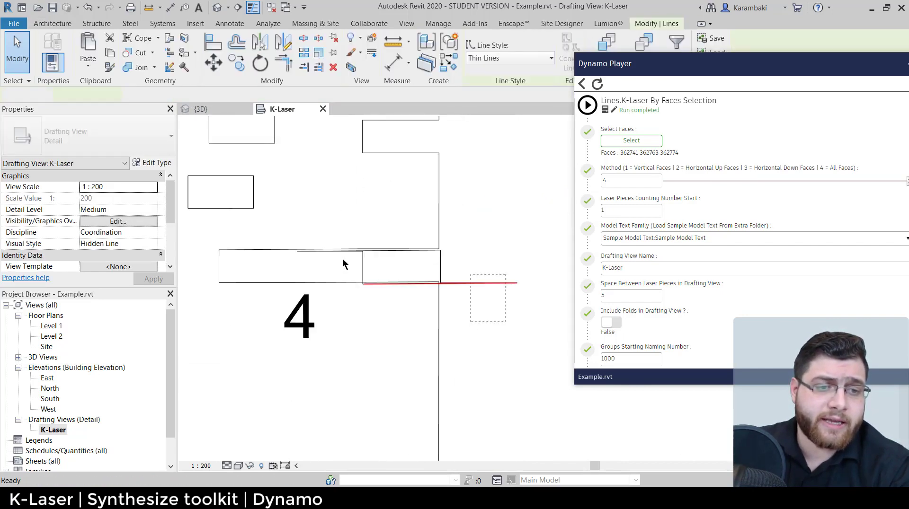
{"action": "key", "text": "Delete"}
{"action": "scroll", "coordinate": [342, 258], "scroll_direction": "up", "scroll_amount": 3}
{"action": "left_click_drag", "start_coordinate": [342, 256], "coordinate": [330, 247]}
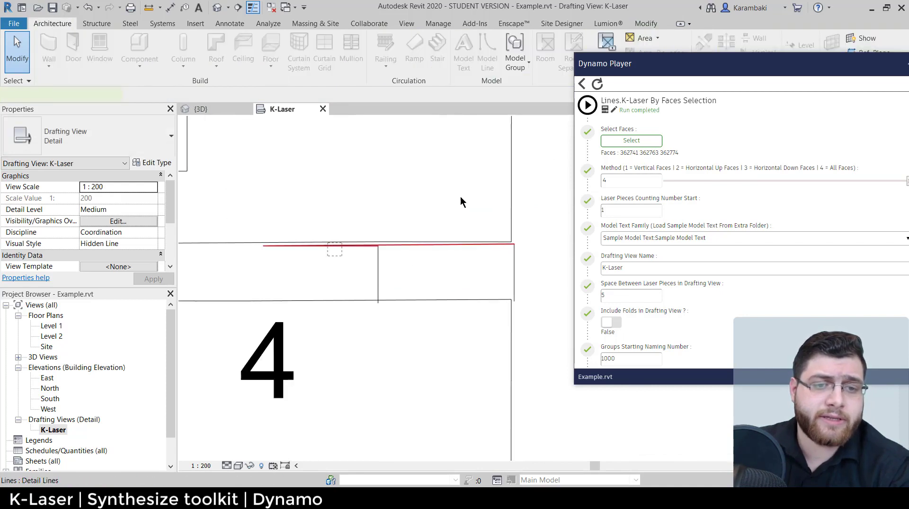
{"action": "key", "text": "Delete"}
Step: Move the short vertical lines crossing the long opening in piece 4 up to the opening's upper edge
{"action": "scroll", "coordinate": [425, 198], "scroll_direction": "down", "scroll_amount": 3}
{"action": "scroll", "coordinate": [403, 232], "scroll_direction": "up", "scroll_amount": 2}
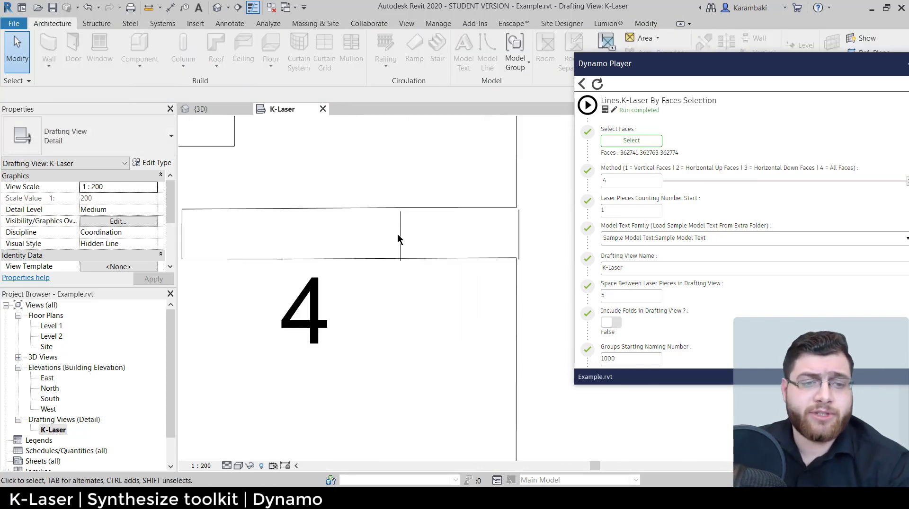
{"action": "scroll", "coordinate": [397, 239], "scroll_direction": "up", "scroll_amount": 2}
{"action": "left_click_drag", "start_coordinate": [384, 180], "coordinate": [411, 303]}
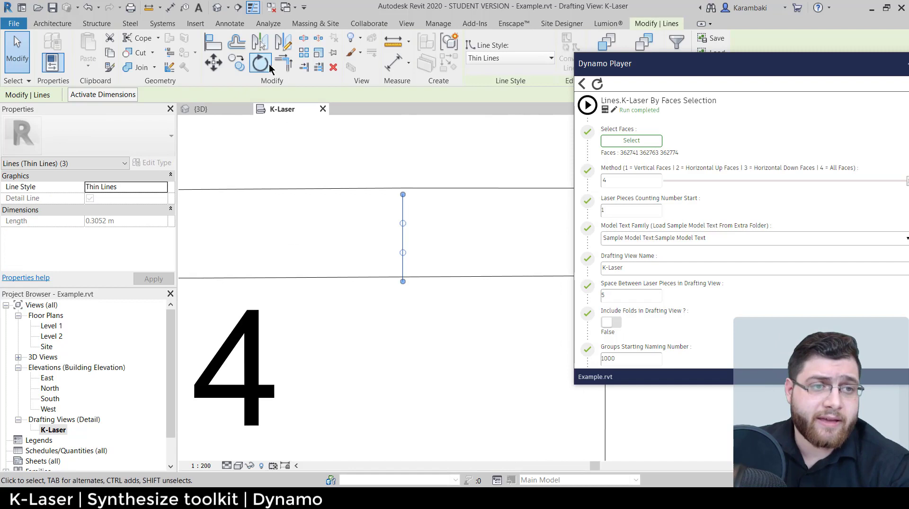
{"action": "left_click", "coordinate": [223, 61]}
{"action": "left_click", "coordinate": [396, 187]}
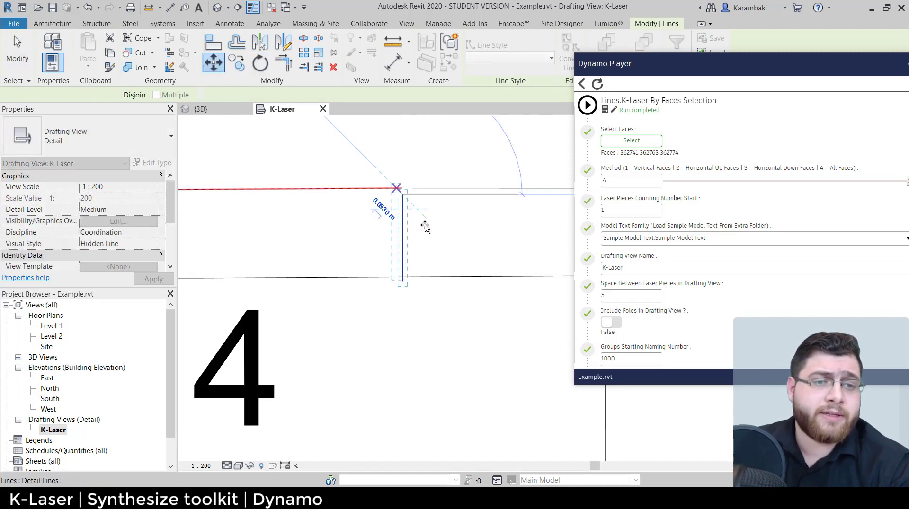
{"action": "key", "text": "Escape"}
{"action": "key", "text": "Escape"}
Step: Select the slanted line connecting the lowest window opening to the edge of piece 4
{"action": "scroll", "coordinate": [425, 226], "scroll_direction": "down", "scroll_amount": 5}
{"action": "middle_click_drag", "start_coordinate": [513, 328], "coordinate": [426, 412]}
{"action": "scroll", "coordinate": [446, 297], "scroll_direction": "down", "scroll_amount": 2}
{"action": "mouse_move", "coordinate": [432, 136]}
{"action": "middle_mouse_down"}
{"action": "mouse_move", "coordinate": [403, 339]}
{"action": "mouse_move", "coordinate": [419, 145]}
{"action": "middle_mouse_up"}
{"action": "middle_click_drag", "start_coordinate": [403, 260], "coordinate": [407, 213]}
{"action": "scroll", "coordinate": [339, 321], "scroll_direction": "up", "scroll_amount": 2}
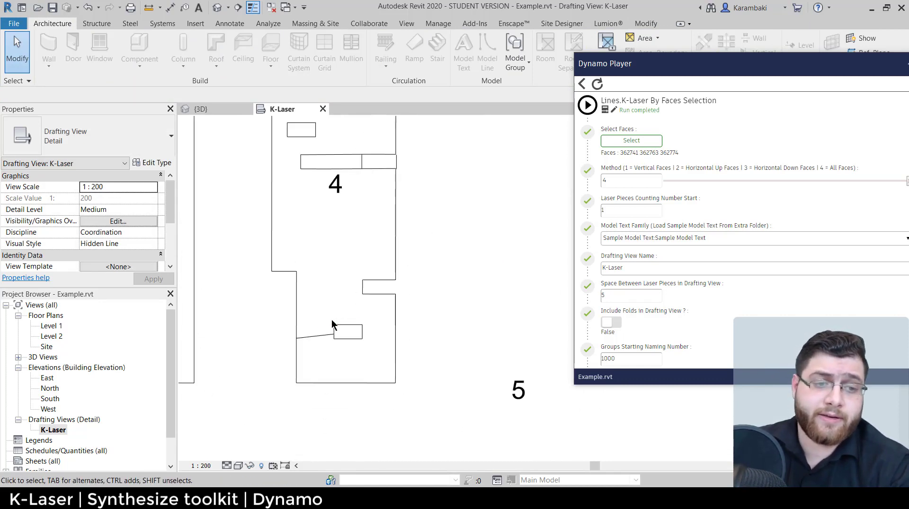
{"action": "left_click", "coordinate": [308, 367]}
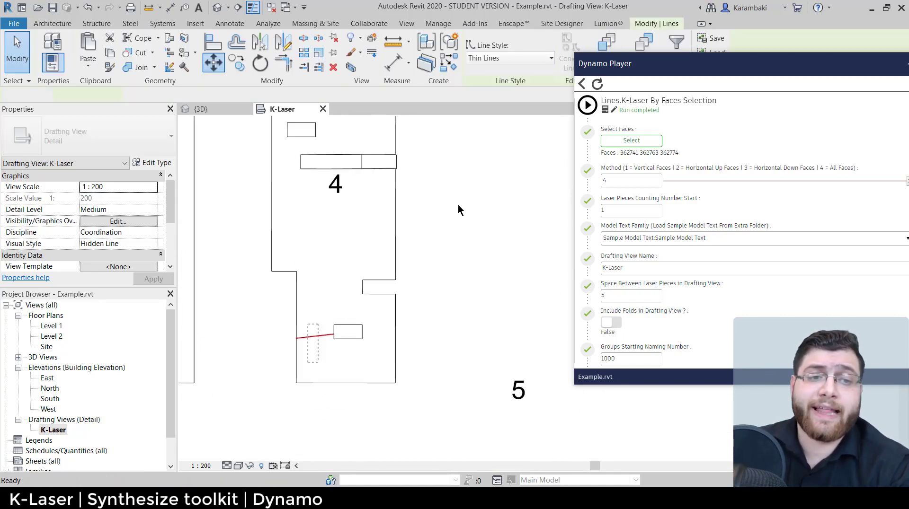
Step: Return to the 3D view and enable Include Folds in Drafting View in the K-Laser script's settings
{"action": "left_click", "coordinate": [203, 109]}
{"action": "scroll", "coordinate": [231, 175], "scroll_direction": "up", "scroll_amount": 5}
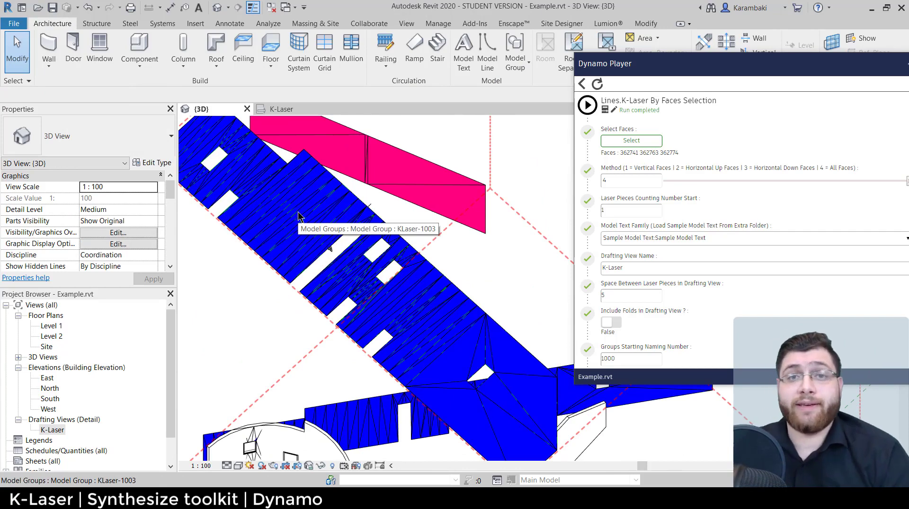
{"action": "scroll", "coordinate": [387, 166], "scroll_direction": "down", "scroll_amount": 4}
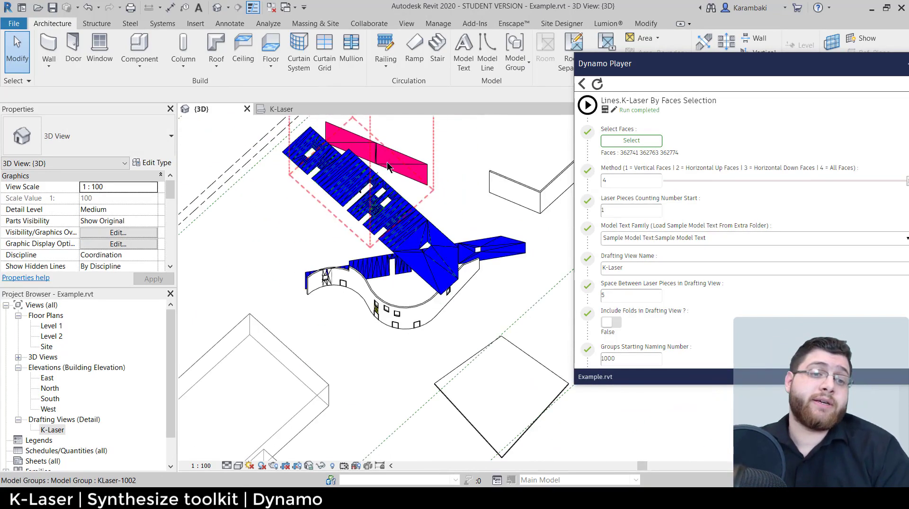
{"action": "middle_click_drag", "start_coordinate": [433, 266], "coordinate": [367, 290]}
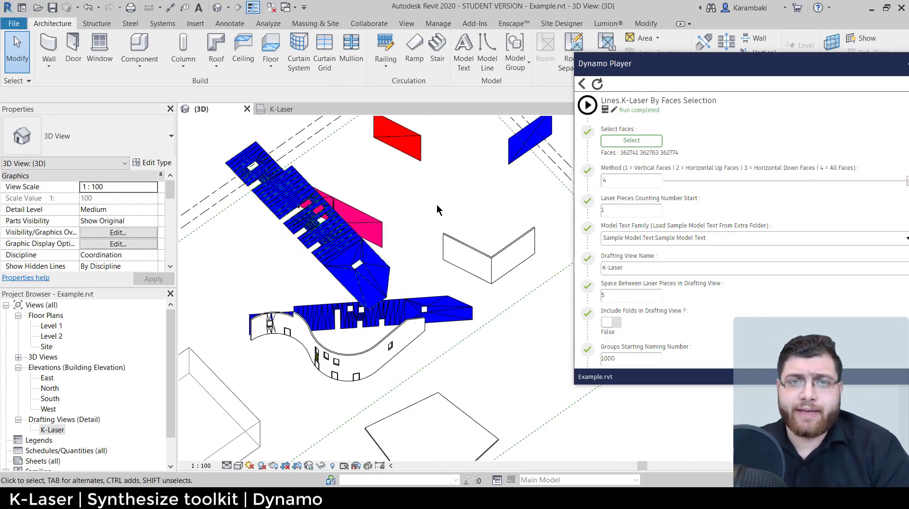
{"action": "scroll", "coordinate": [639, 236], "scroll_direction": "down", "scroll_amount": 3}
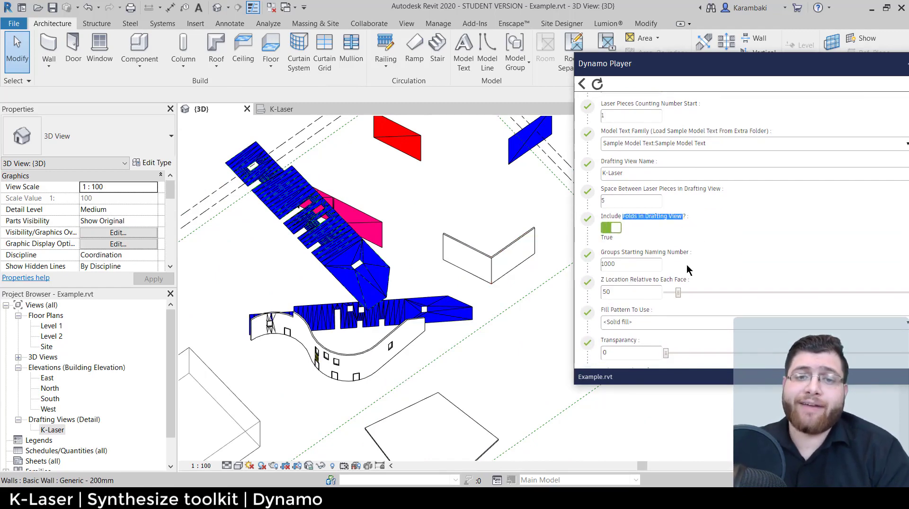
Step: Undo the previous K-Laser script run so the curved wall is back to its bare state in the 3D view
{"action": "left_click", "coordinate": [524, 373]}
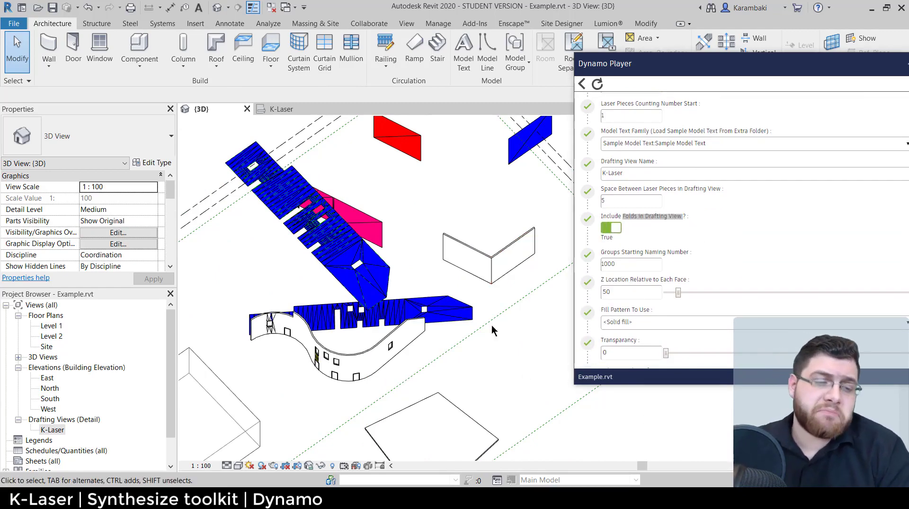
{"action": "left_click", "coordinate": [100, 9]}
{"action": "left_click", "coordinate": [121, 121]}
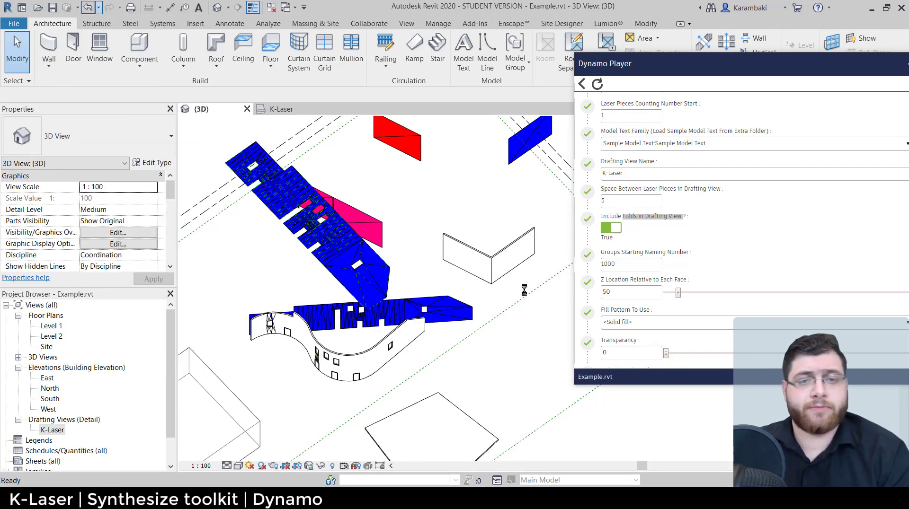
{"action": "scroll", "coordinate": [631, 249], "scroll_direction": "up", "scroll_amount": 3}
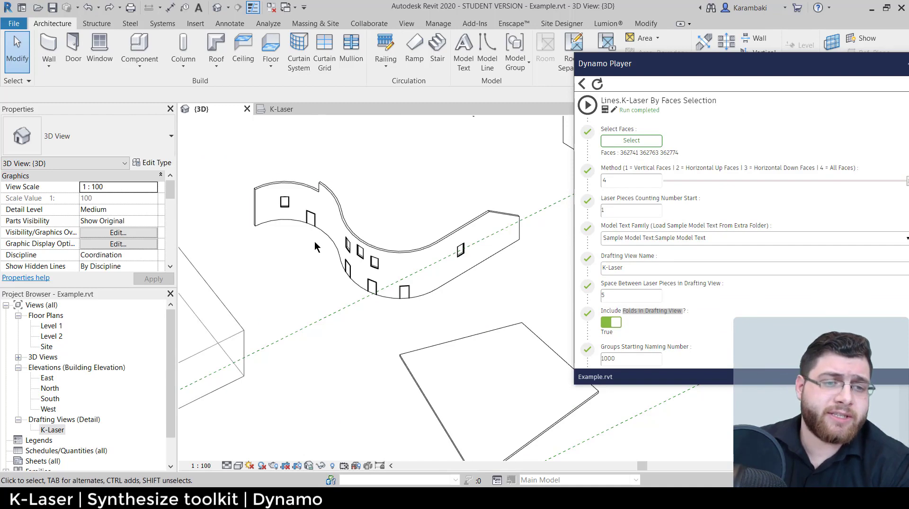
{"action": "scroll", "coordinate": [315, 242], "scroll_direction": "up", "scroll_amount": 4}
{"action": "left_click_drag", "start_coordinate": [404, 269], "coordinate": [405, 272]}
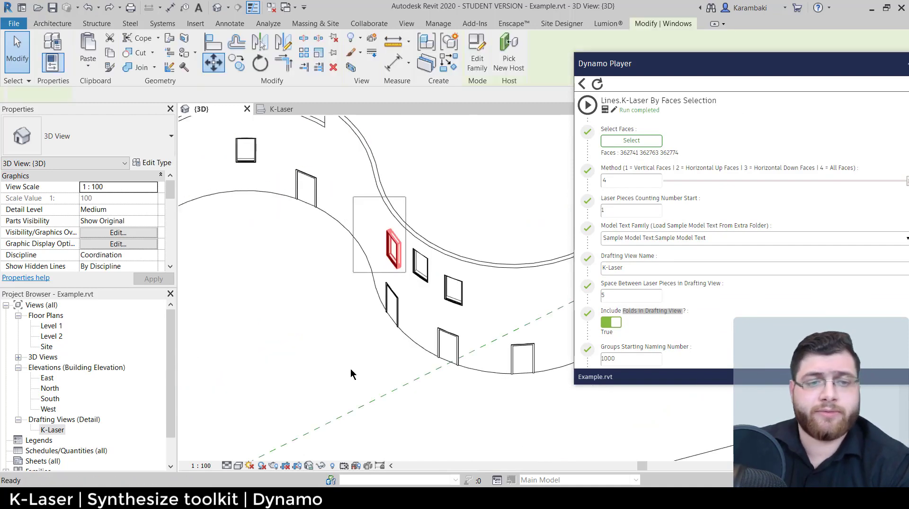
{"action": "left_click", "coordinate": [290, 317]}
{"action": "scroll", "coordinate": [298, 303], "scroll_direction": "down", "scroll_amount": 5}
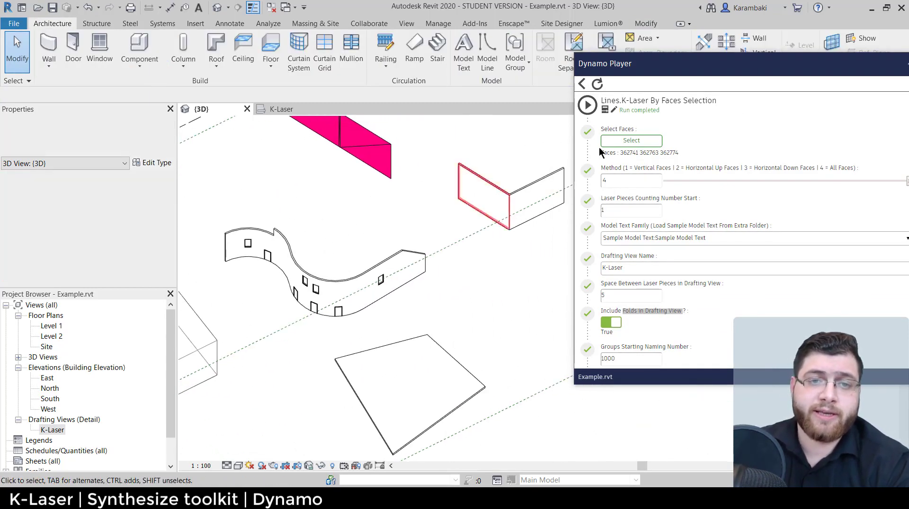
Step: Run the K-Laser By Faces Selection script with folds included, choosing yellow, red and blue as the colors
{"action": "left_click", "coordinate": [587, 105]}
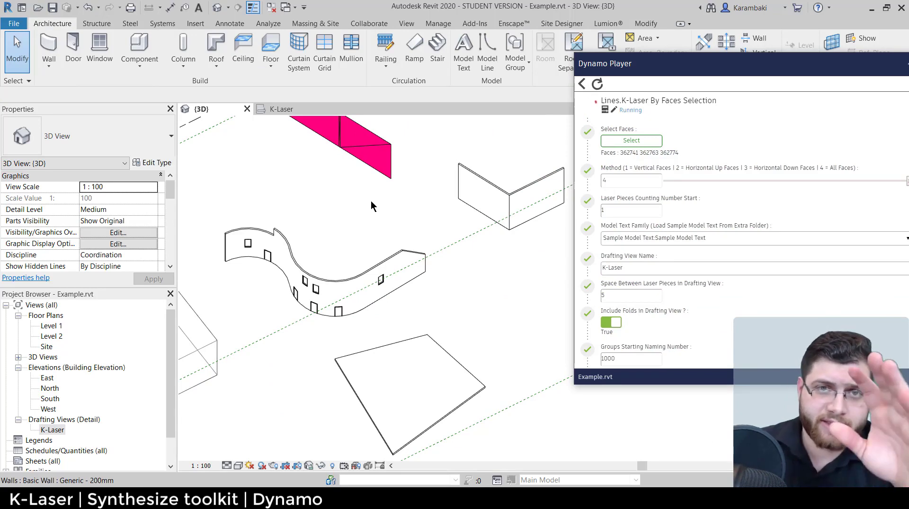
{"action": "left_click", "coordinate": [354, 176]}
{"action": "key", "text": "Return"}
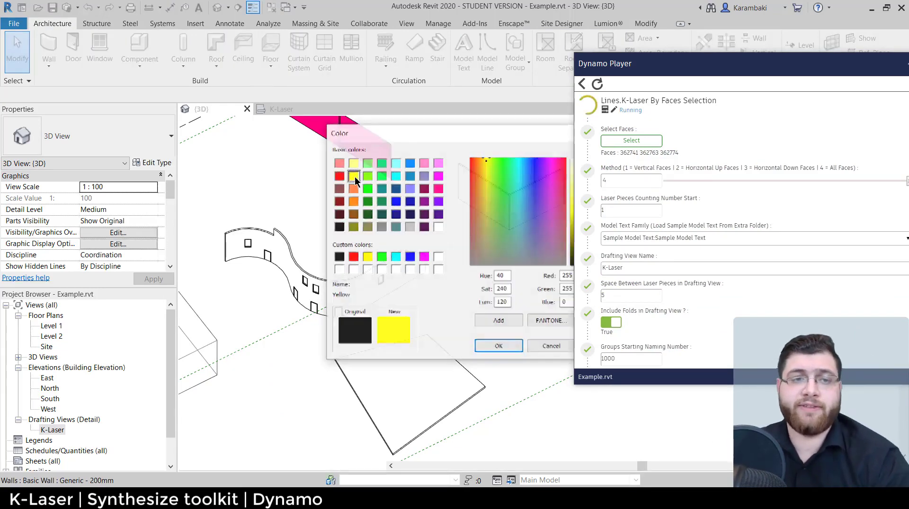
{"action": "left_click", "coordinate": [340, 177]}
{"action": "key", "text": "Return"}
{"action": "left_click", "coordinate": [398, 204]}
{"action": "key", "text": "Return"}
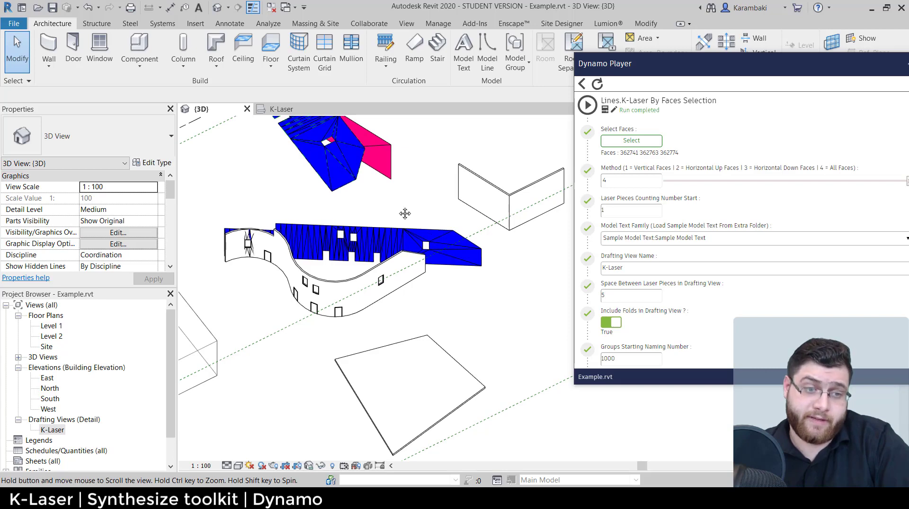
Step: Examine the unfolded wall in 3D and the dashed fold lines of piece 4 in the K-Laser drafting view
{"action": "middle_click_drag", "start_coordinate": [405, 213], "coordinate": [426, 335]}
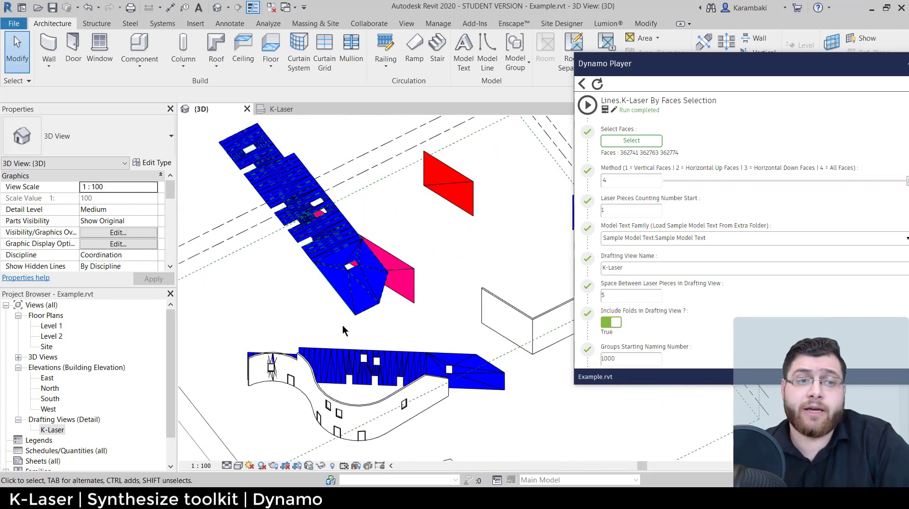
{"action": "scroll", "coordinate": [241, 211], "scroll_direction": "up", "scroll_amount": 5}
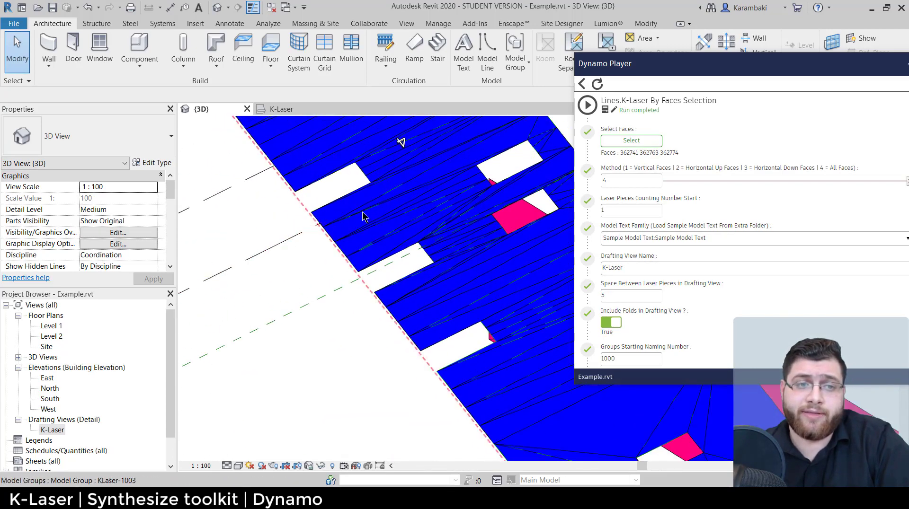
{"action": "scroll", "coordinate": [331, 198], "scroll_direction": "down", "scroll_amount": 5}
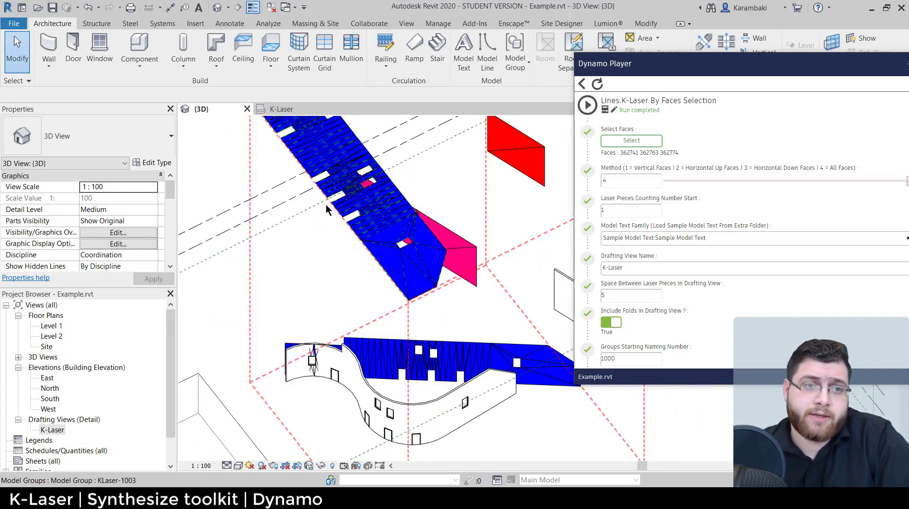
{"action": "middle_click_drag", "start_coordinate": [325, 204], "coordinate": [281, 189]}
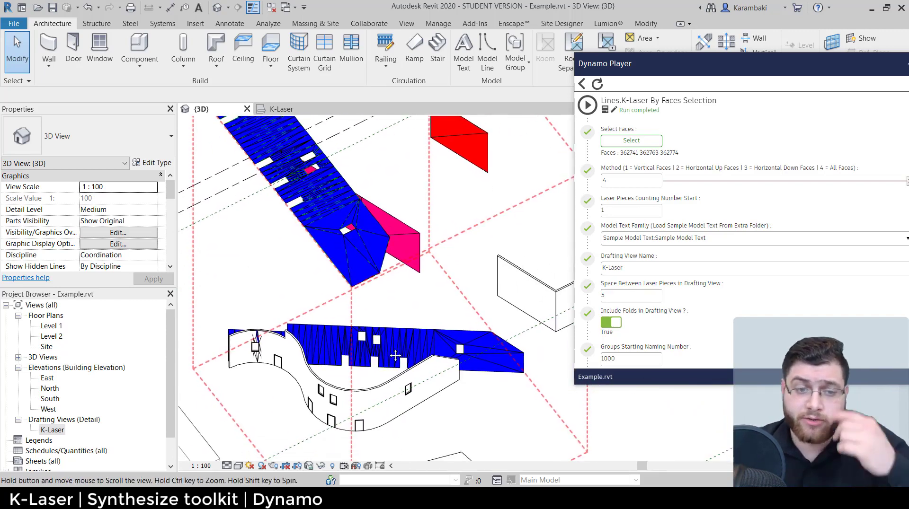
{"action": "double_click", "coordinate": [52, 430]}
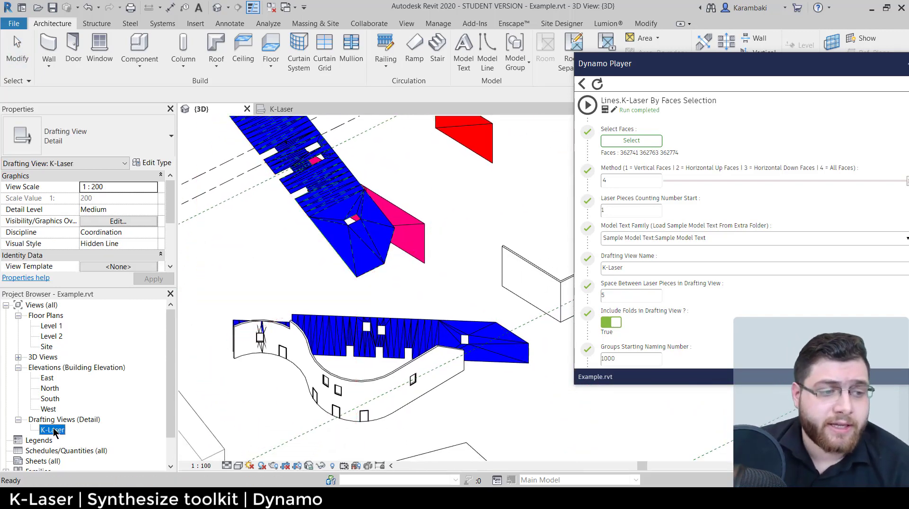
{"action": "scroll", "coordinate": [285, 257], "scroll_direction": "down", "scroll_amount": 3}
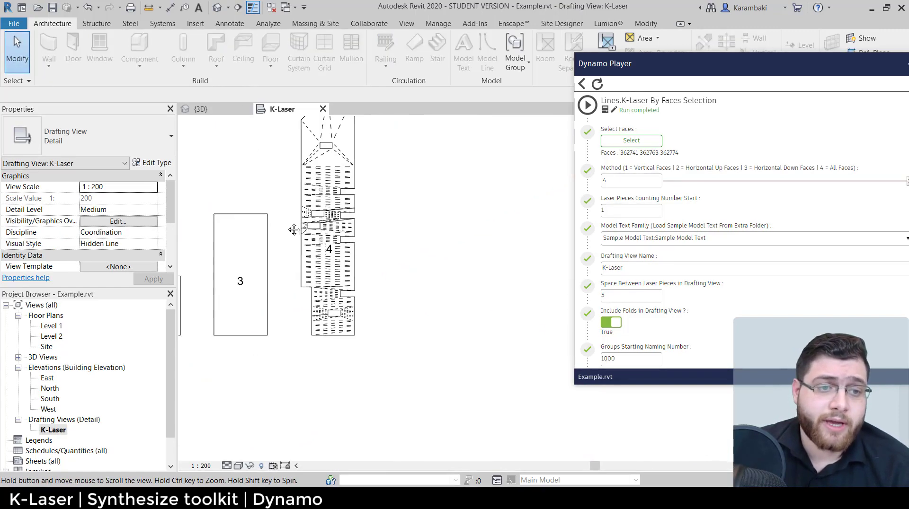
{"action": "scroll", "coordinate": [310, 295], "scroll_direction": "up", "scroll_amount": 4}
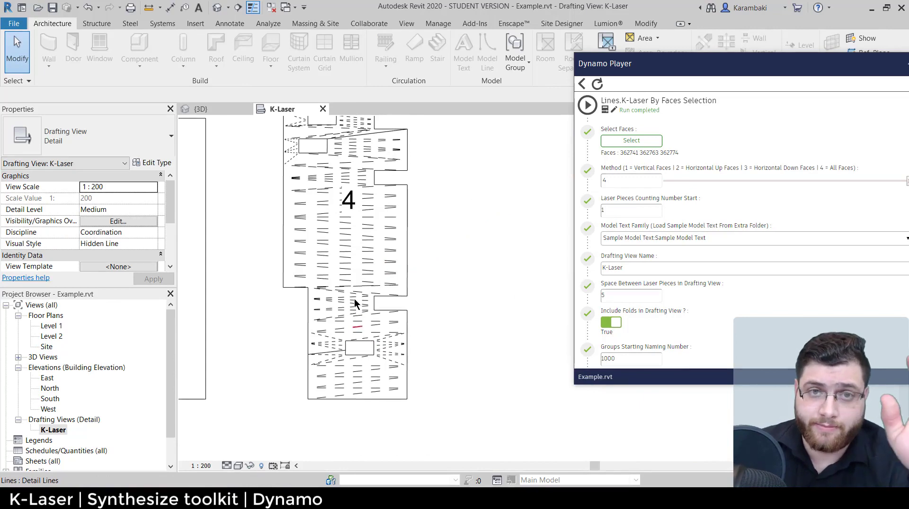
{"action": "middle_click_drag", "start_coordinate": [354, 336], "coordinate": [366, 507]}
{"action": "middle_click_drag", "start_coordinate": [337, 236], "coordinate": [349, 319]}
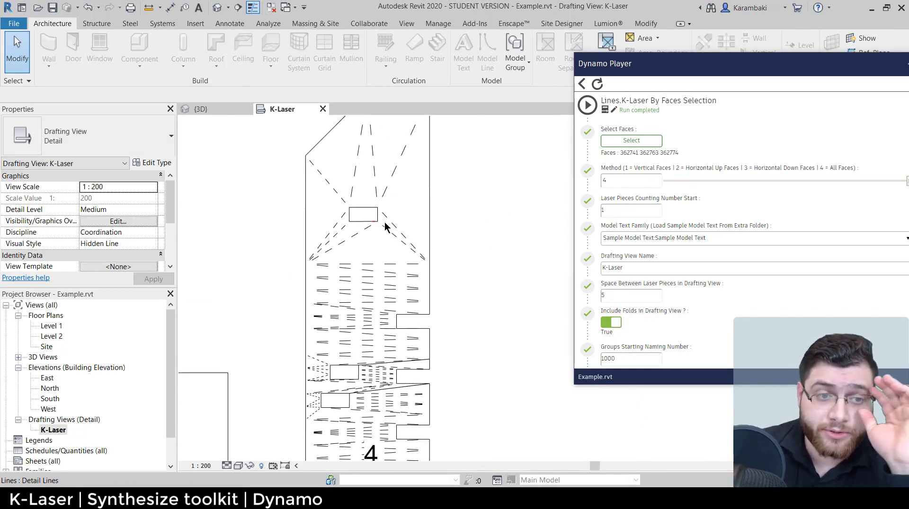
Step: Delete the diagonal fold lines running from the uppermost window opening of piece 4 down to the right edge
{"action": "scroll", "coordinate": [391, 222], "scroll_direction": "up", "scroll_amount": 2}
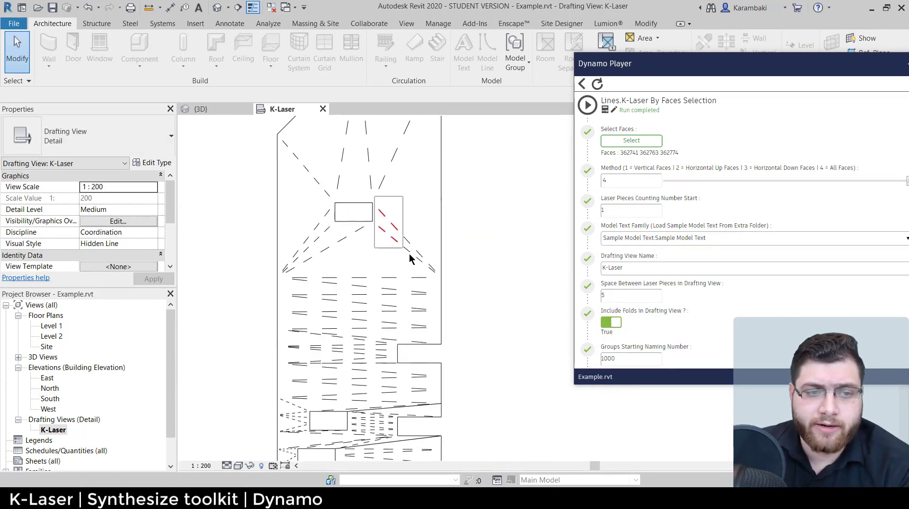
{"action": "left_click_drag", "start_coordinate": [410, 258], "coordinate": [442, 278]}
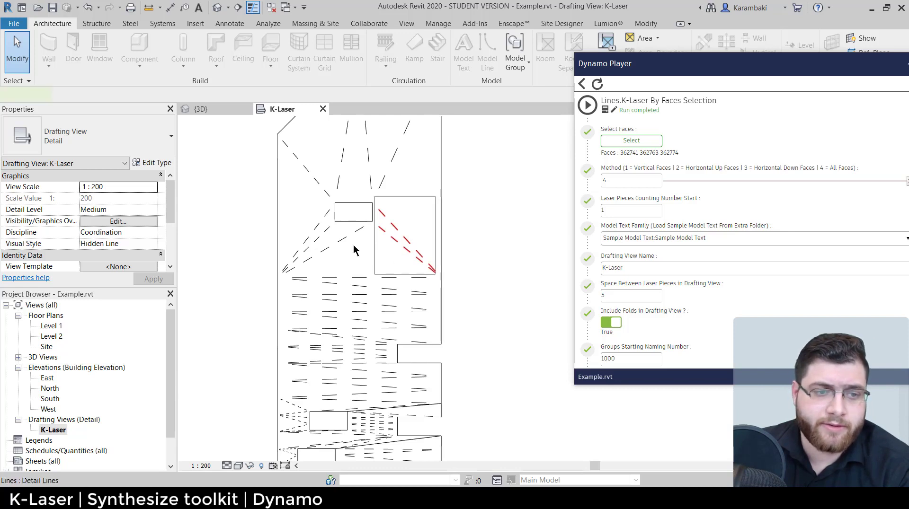
{"action": "left_click", "coordinate": [282, 279]}
{"action": "mouse_move", "coordinate": [312, 250]}
{"action": "left_mouse_down"}
{"action": "mouse_move", "coordinate": [314, 239]}
{"action": "mouse_move", "coordinate": [294, 245]}
{"action": "left_mouse_up"}
{"action": "key", "text": "Escape"}
{"action": "scroll", "coordinate": [351, 238], "scroll_direction": "up", "scroll_amount": 2}
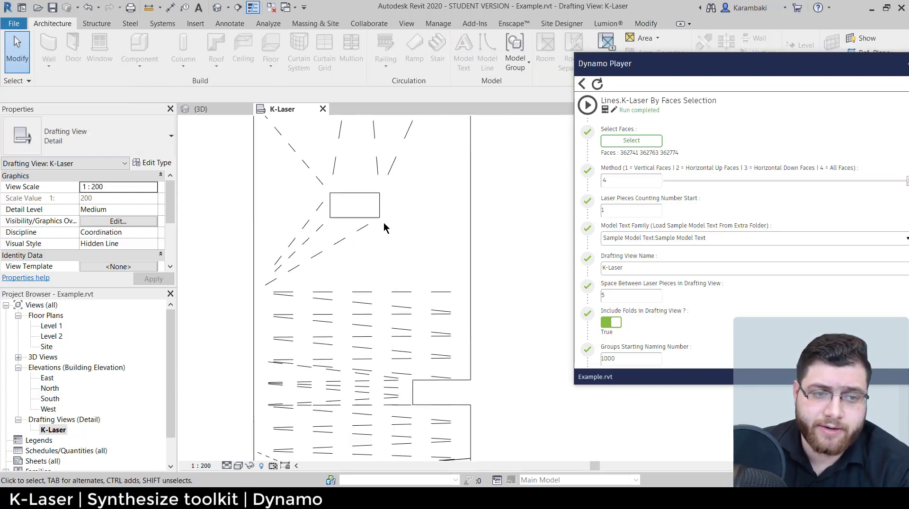
Step: Delete the diagonal fold lines running from the uppermost window opening of piece 4 down to the left edge
{"action": "left_click_drag", "start_coordinate": [384, 223], "coordinate": [265, 283]}
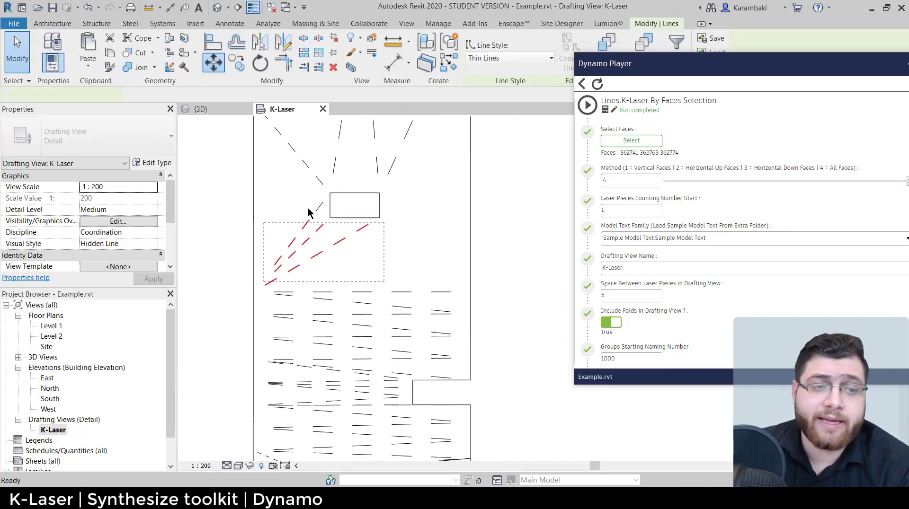
{"action": "key", "text": "Delete"}
{"action": "left_click_drag", "start_coordinate": [288, 177], "coordinate": [326, 231]}
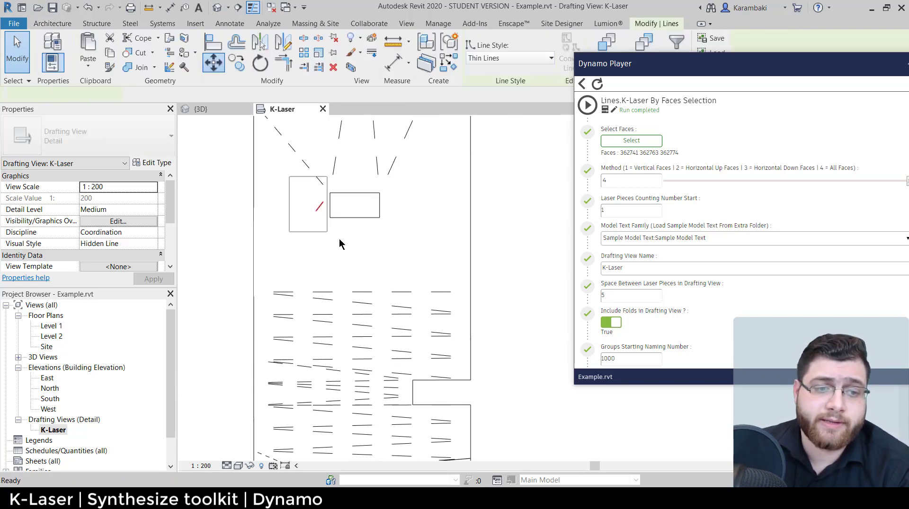
{"action": "key", "text": "Escape"}
Step: Delete the fold lines above the uppermost window opening of piece 4, including the diagonal toward the left corner
{"action": "scroll", "coordinate": [331, 327], "scroll_direction": "down", "scroll_amount": 3}
{"action": "scroll", "coordinate": [286, 255], "scroll_direction": "up", "scroll_amount": 4}
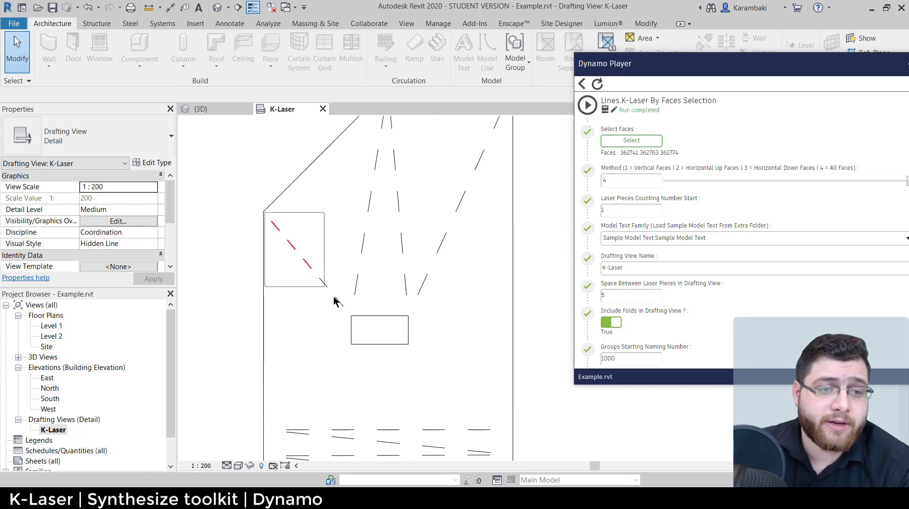
{"action": "left_click_drag", "start_coordinate": [333, 298], "coordinate": [470, 152]}
{"action": "key", "text": "Escape"}
{"action": "scroll", "coordinate": [338, 303], "scroll_direction": "down", "scroll_amount": 2}
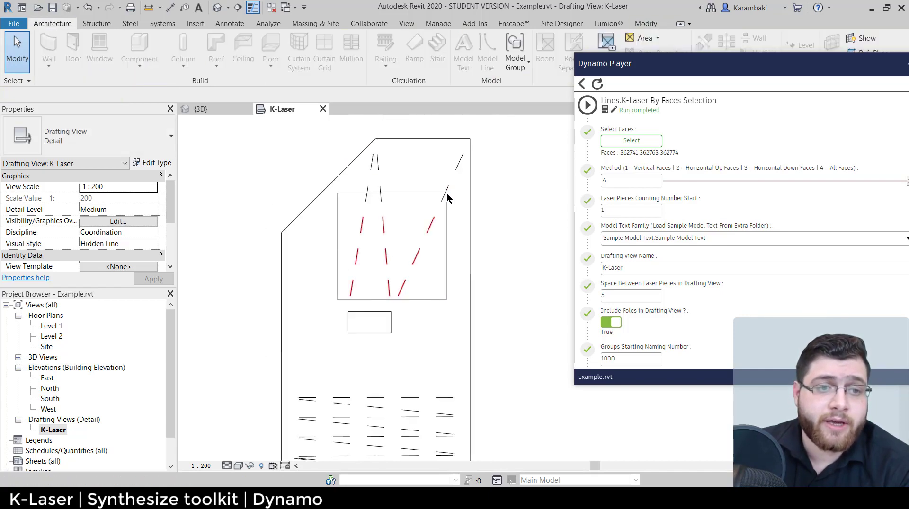
{"action": "left_click_drag", "start_coordinate": [365, 148], "coordinate": [470, 220]}
{"action": "left_click", "coordinate": [456, 152]}
Step: Delete the upper pair of overlapping slanted lines that cross piece 4 to its right edge
{"action": "scroll", "coordinate": [456, 152], "scroll_direction": "down", "scroll_amount": 2}
{"action": "middle_click_drag", "start_coordinate": [456, 237], "coordinate": [442, 122]}
{"action": "scroll", "coordinate": [416, 229], "scroll_direction": "up", "scroll_amount": 7}
{"action": "middle_click_drag", "start_coordinate": [490, 213], "coordinate": [378, 192]}
{"action": "scroll", "coordinate": [453, 196], "scroll_direction": "up", "scroll_amount": 3}
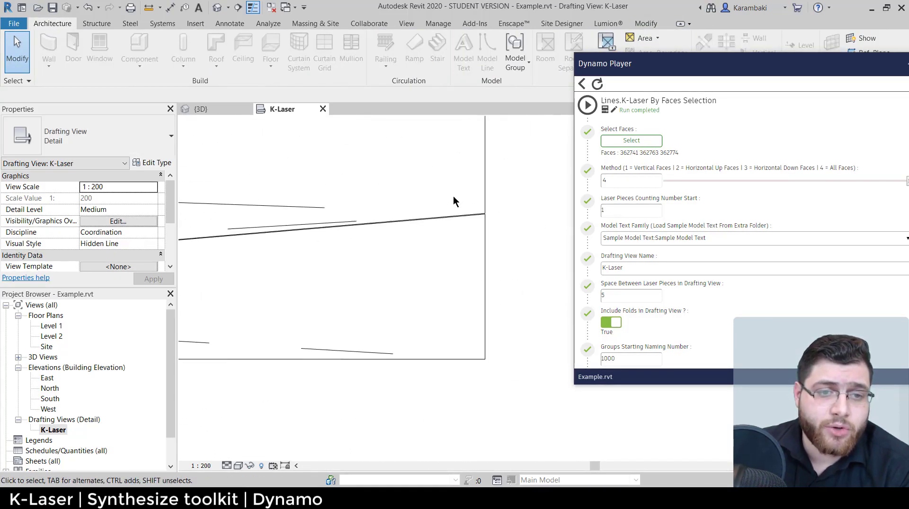
{"action": "left_click_drag", "start_coordinate": [454, 191], "coordinate": [428, 240]}
{"action": "scroll", "coordinate": [505, 221], "scroll_direction": "up", "scroll_amount": 3}
{"action": "scroll", "coordinate": [504, 218], "scroll_direction": "down", "scroll_amount": 3}
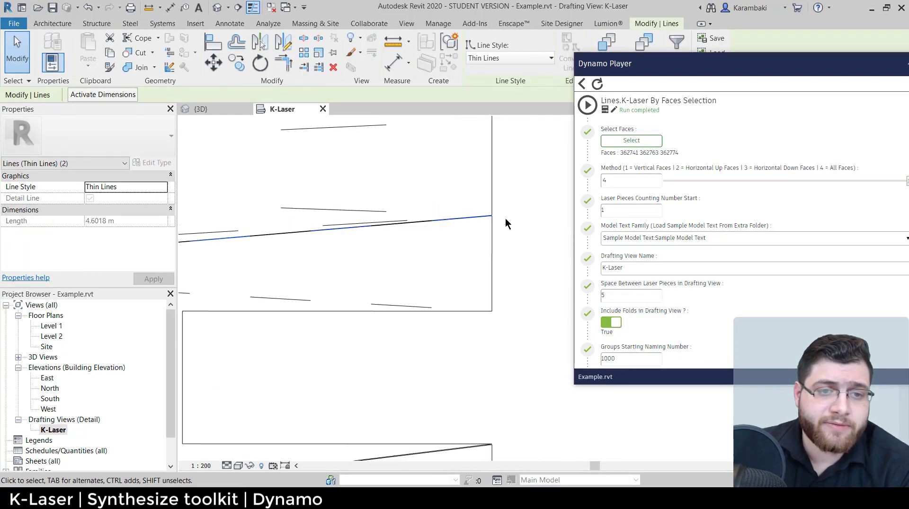
{"action": "scroll", "coordinate": [503, 217], "scroll_direction": "up", "scroll_amount": 3}
{"action": "key", "text": "Delete"}
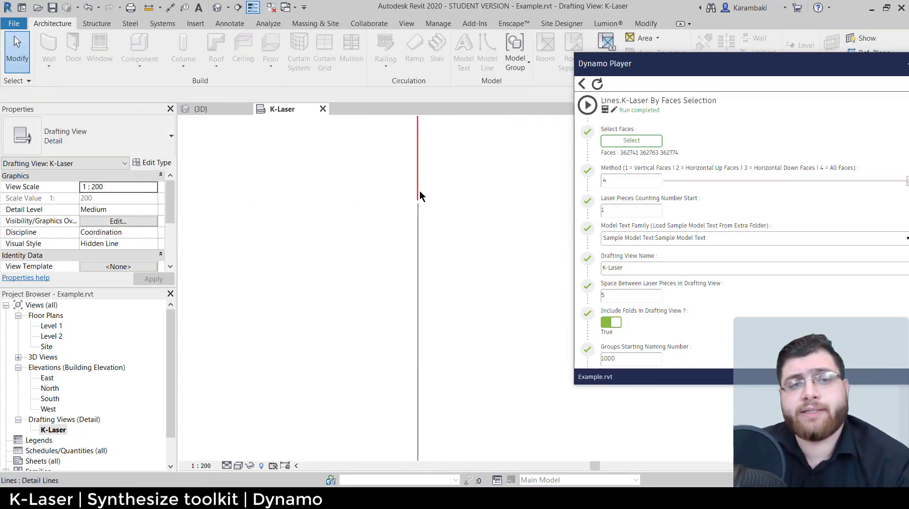
Step: Extend the vertical right edge line of piece 4 down to the end of the segment below, closing the gap
{"action": "left_click", "coordinate": [418, 193]}
{"action": "left_click_drag", "start_coordinate": [417, 200], "coordinate": [418, 203]}
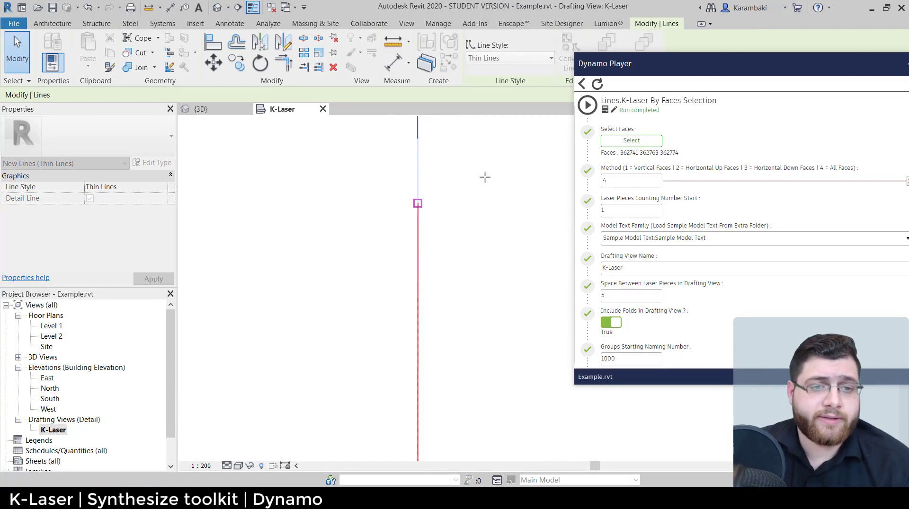
{"action": "key", "text": "Escape"}
Step: Delete the next slanted line that ends at the lower corner of the notch in piece 4's right edge
{"action": "scroll", "coordinate": [485, 177], "scroll_direction": "down", "scroll_amount": 5}
{"action": "mouse_move", "coordinate": [452, 163]}
{"action": "left_mouse_down"}
{"action": "mouse_move", "coordinate": [418, 188]}
{"action": "mouse_move", "coordinate": [440, 175]}
{"action": "left_mouse_up"}
{"action": "scroll", "coordinate": [439, 175], "scroll_direction": "down", "scroll_amount": 1}
{"action": "scroll", "coordinate": [458, 260], "scroll_direction": "up", "scroll_amount": 8}
{"action": "left_click_drag", "start_coordinate": [456, 259], "coordinate": [423, 255]}
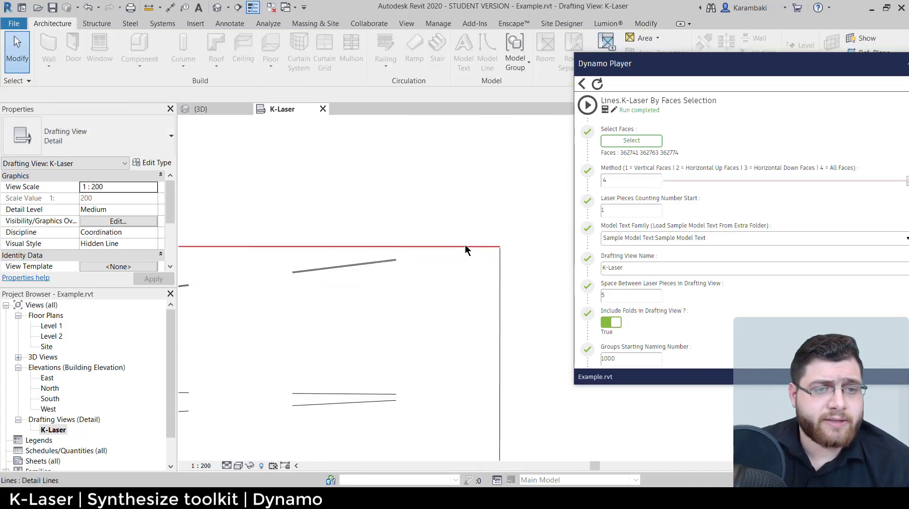
Step: Trim the notch's horizontal line and piece 4's right vertical edge to a clean corner
{"action": "left_click", "coordinate": [464, 246]}
{"action": "left_click", "coordinate": [284, 64]}
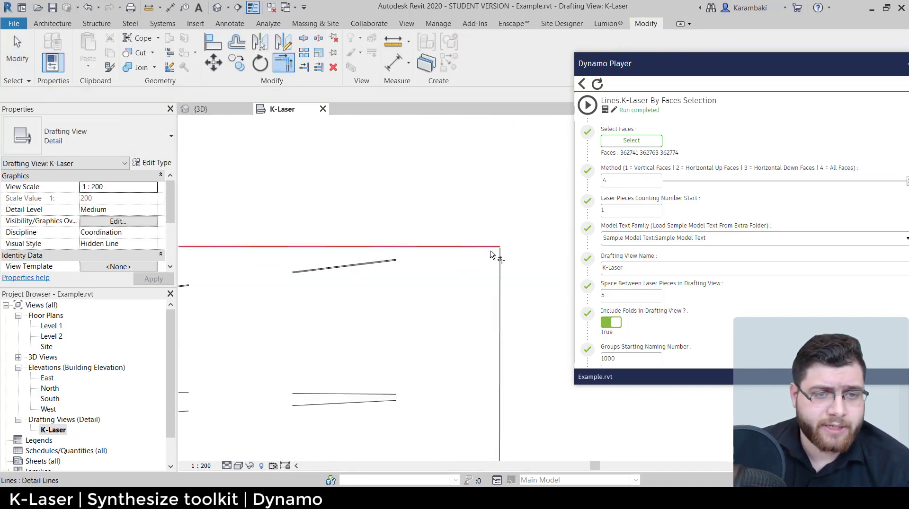
{"action": "scroll", "coordinate": [516, 192], "scroll_direction": "down", "scroll_amount": 3}
{"action": "key", "text": "Escape"}
Step: Examine the remaining fold lines and openings of piece 4 for leftover slanted lines
{"action": "scroll", "coordinate": [516, 191], "scroll_direction": "down", "scroll_amount": 3}
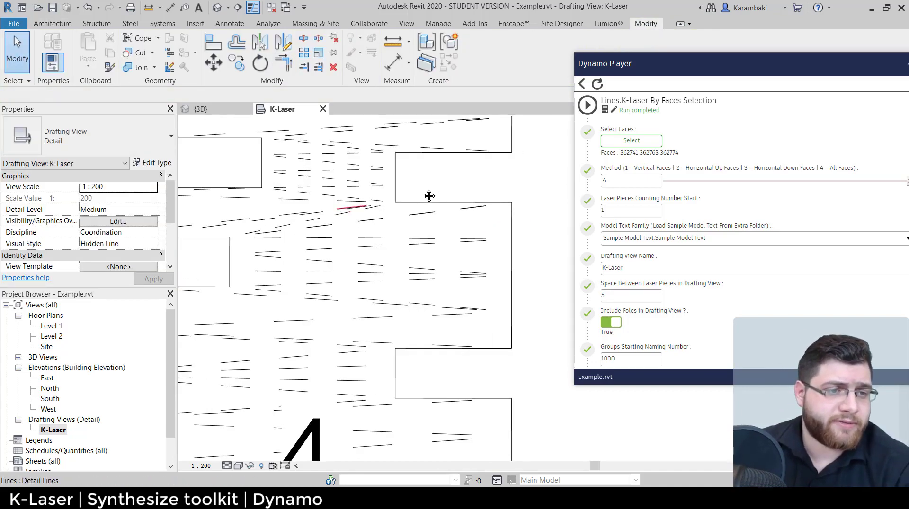
{"action": "middle_click_drag", "start_coordinate": [429, 196], "coordinate": [548, 170]}
{"action": "middle_click_drag", "start_coordinate": [411, 230], "coordinate": [335, 142]}
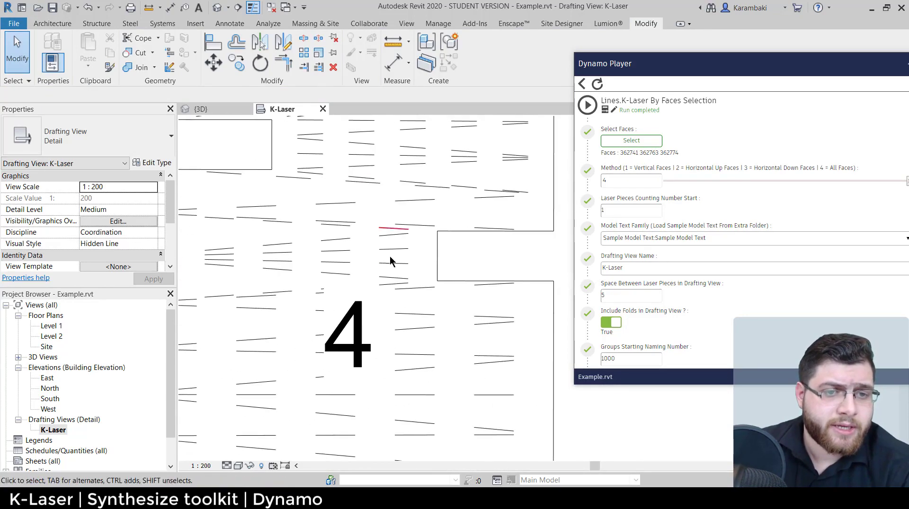
{"action": "middle_click_drag", "start_coordinate": [426, 300], "coordinate": [466, 320]}
{"action": "scroll", "coordinate": [353, 172], "scroll_direction": "down", "scroll_amount": 4}
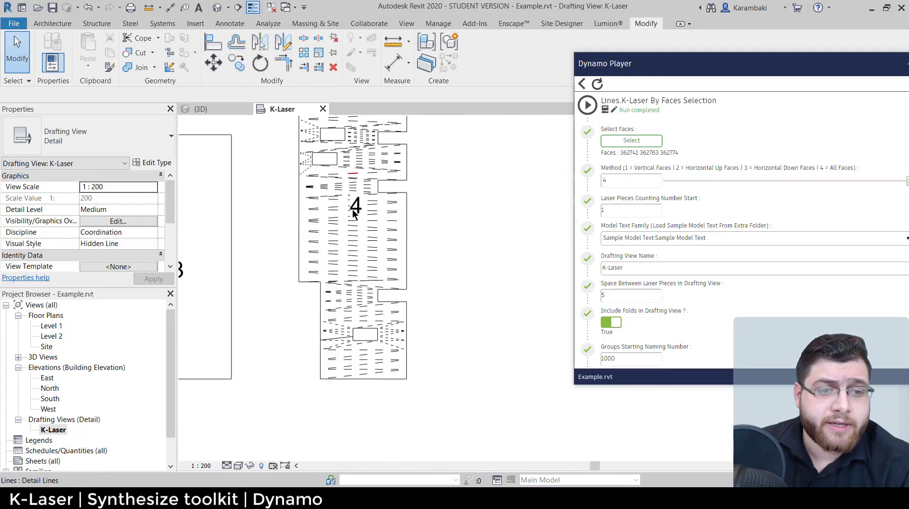
{"action": "scroll", "coordinate": [348, 288], "scroll_direction": "up", "scroll_amount": 4}
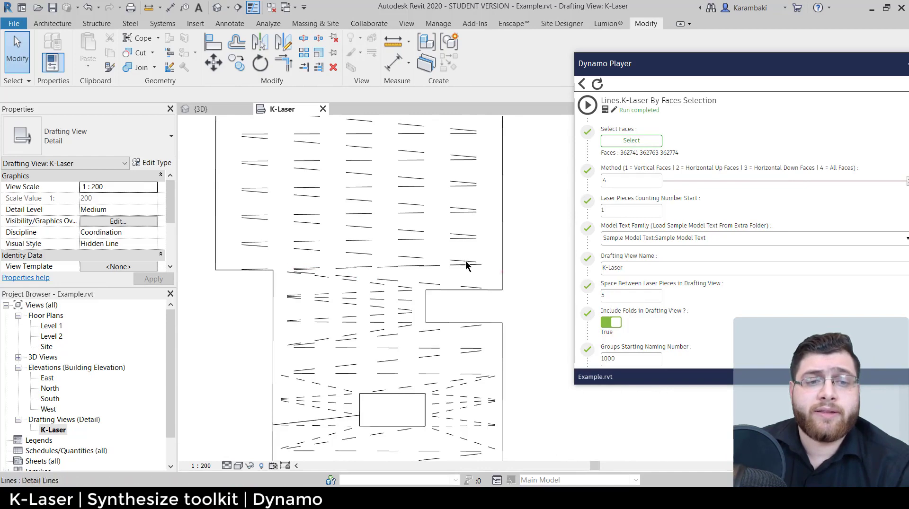
Step: Delete the slanted line running from piece 4's lower rectangular opening to its left vertical edge
{"action": "scroll", "coordinate": [363, 240], "scroll_direction": "down", "scroll_amount": 2}
{"action": "scroll", "coordinate": [281, 336], "scroll_direction": "up", "scroll_amount": 6}
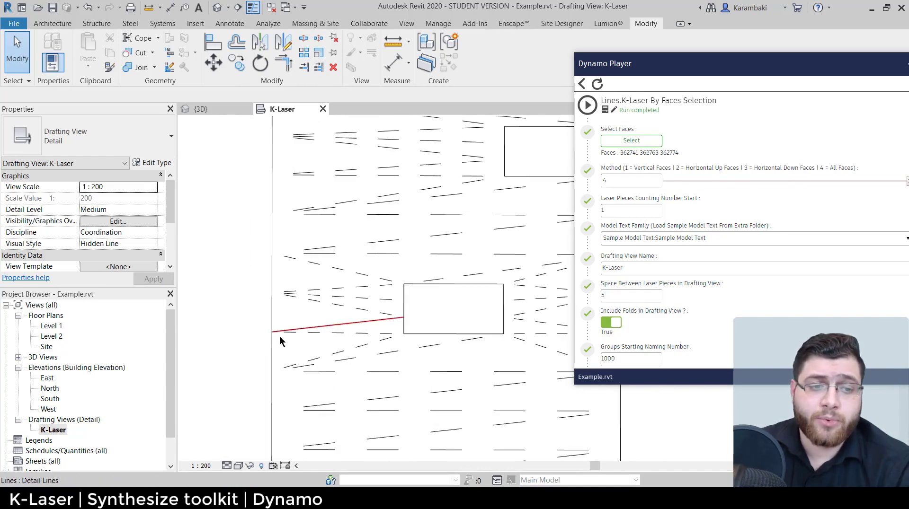
{"action": "left_click_drag", "start_coordinate": [286, 298], "coordinate": [245, 352]}
{"action": "scroll", "coordinate": [244, 352], "scroll_direction": "up", "scroll_amount": 3}
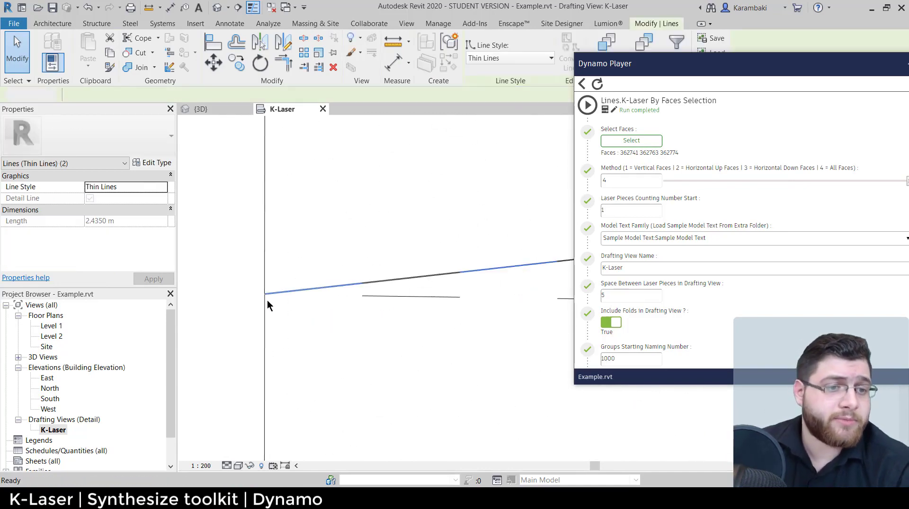
{"action": "key", "text": "Delete"}
{"action": "key", "text": "d"}
{"action": "key", "text": "l"}
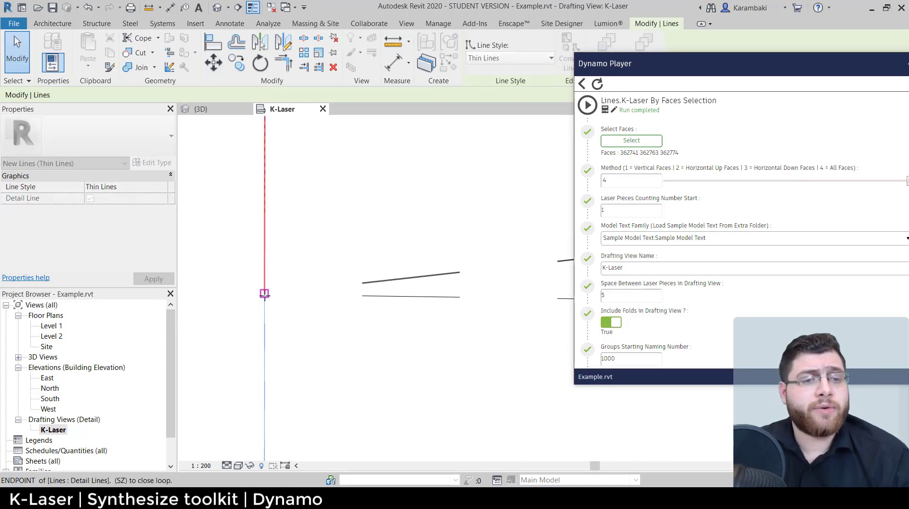
{"action": "key", "text": "Escape"}
{"action": "key", "text": "Escape"}
{"action": "scroll", "coordinate": [264, 294], "scroll_direction": "down", "scroll_amount": 8}
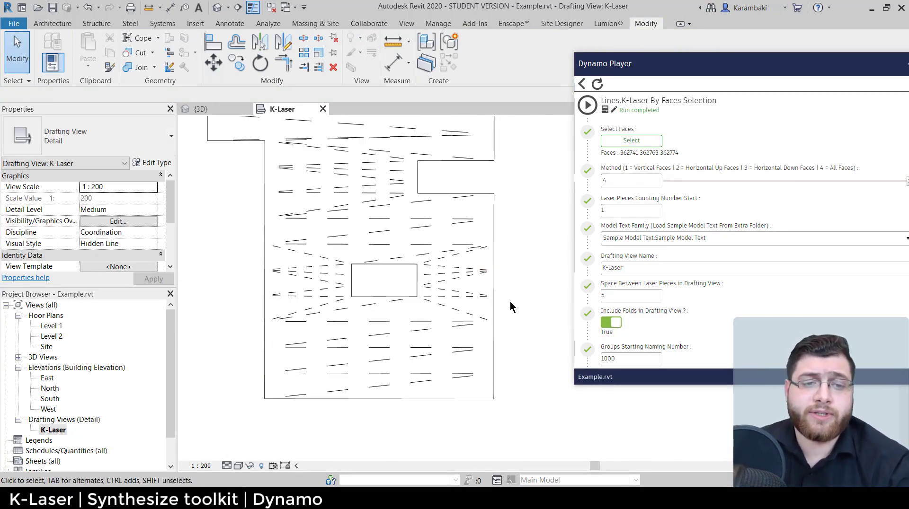
Step: Check piece 4's right vertical edge and remaining fold lines for stray or overlapping segments
{"action": "scroll", "coordinate": [510, 307], "scroll_direction": "up", "scroll_amount": 5}
{"action": "middle_click_drag", "start_coordinate": [430, 237], "coordinate": [302, 438]}
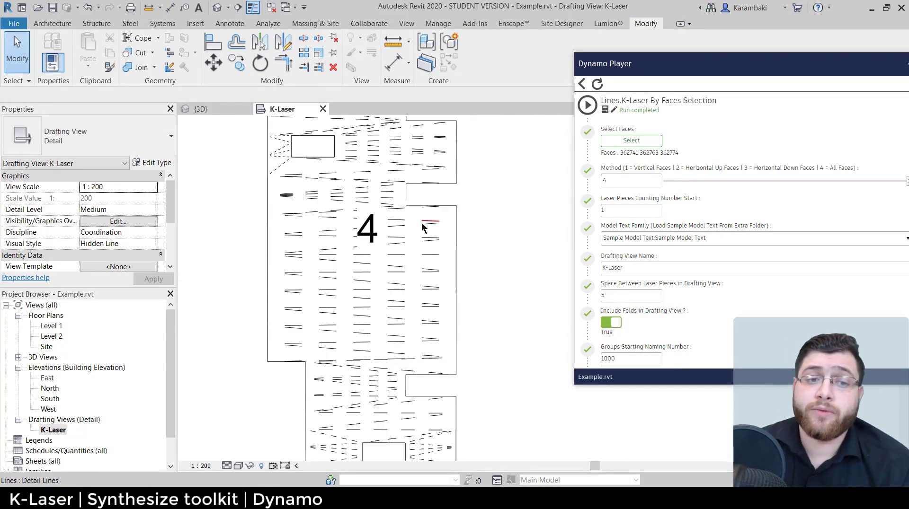
{"action": "middle_click_drag", "start_coordinate": [467, 245], "coordinate": [404, 230]}
{"action": "scroll", "coordinate": [390, 206], "scroll_direction": "up", "scroll_amount": 2}
{"action": "left_click_drag", "start_coordinate": [389, 206], "coordinate": [406, 440]}
{"action": "scroll", "coordinate": [400, 239], "scroll_direction": "up", "scroll_amount": 2}
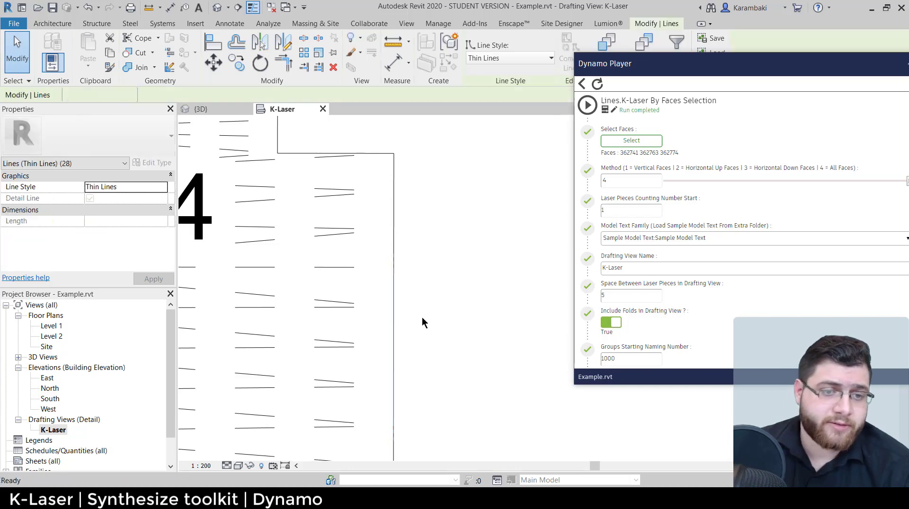
{"action": "left_click", "coordinate": [422, 317]}
{"action": "scroll", "coordinate": [422, 317], "scroll_direction": "down", "scroll_amount": 4}
{"action": "scroll", "coordinate": [398, 237], "scroll_direction": "down", "scroll_amount": 5}
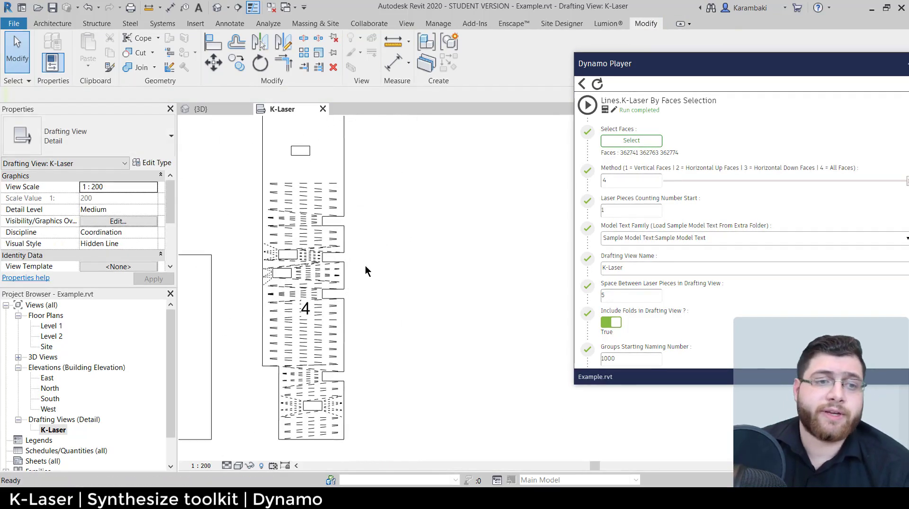
Step: Open the default 3D view and examine the stepped mass and the vaulted mass beside it
{"action": "left_click", "coordinate": [217, 7]}
{"action": "scroll", "coordinate": [436, 293], "scroll_direction": "down", "scroll_amount": 6}
{"action": "middle_click_drag", "start_coordinate": [372, 377], "coordinate": [432, 340]}
{"action": "scroll", "coordinate": [416, 333], "scroll_direction": "up", "scroll_amount": 5}
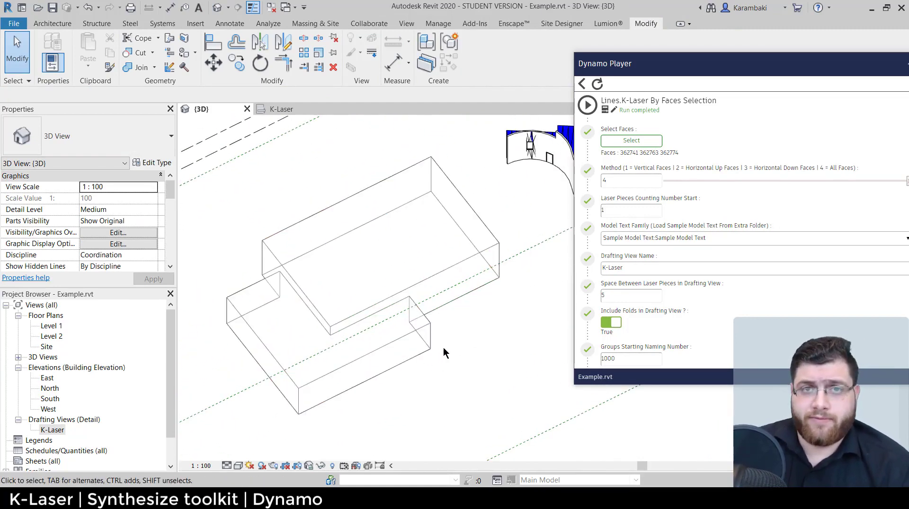
{"action": "scroll", "coordinate": [444, 222], "scroll_direction": "down", "scroll_amount": 4}
{"action": "left_click", "coordinate": [437, 219]}
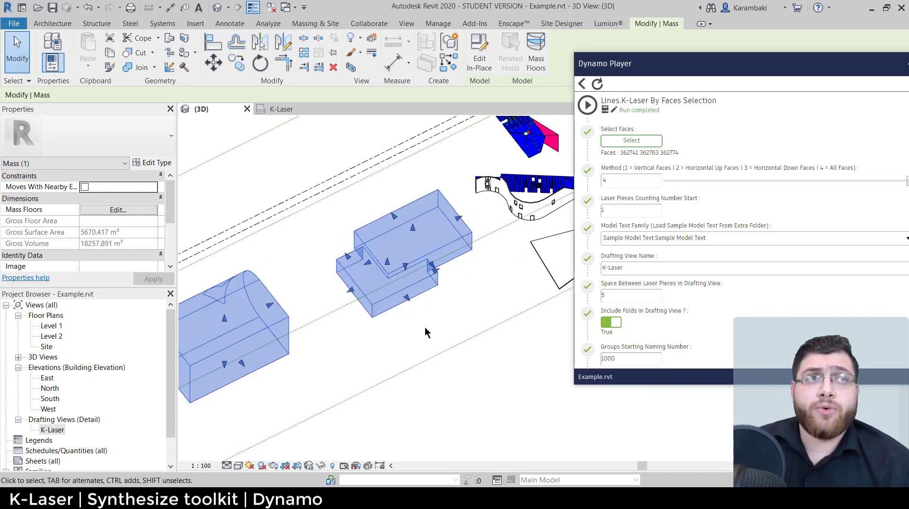
{"action": "middle_click_drag", "start_coordinate": [402, 336], "coordinate": [450, 334]}
{"action": "left_click", "coordinate": [400, 340]}
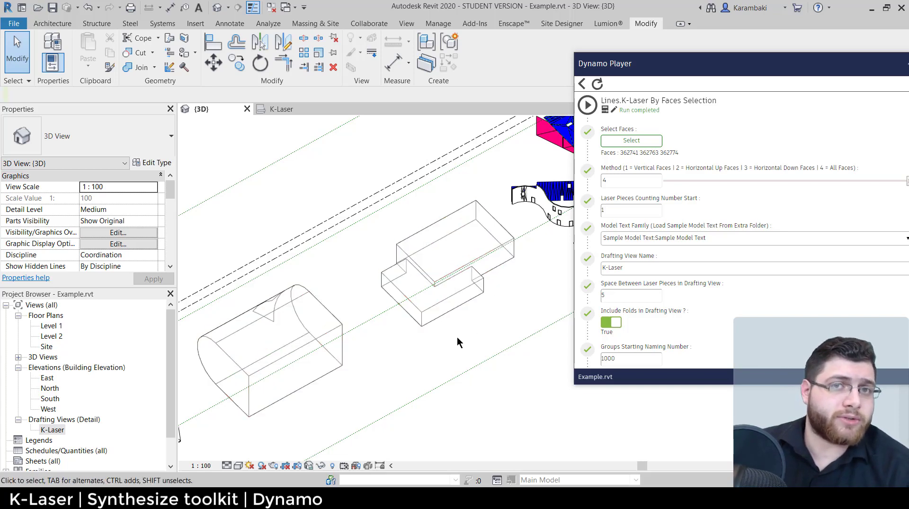
{"action": "scroll", "coordinate": [456, 337], "scroll_direction": "up", "scroll_amount": 2}
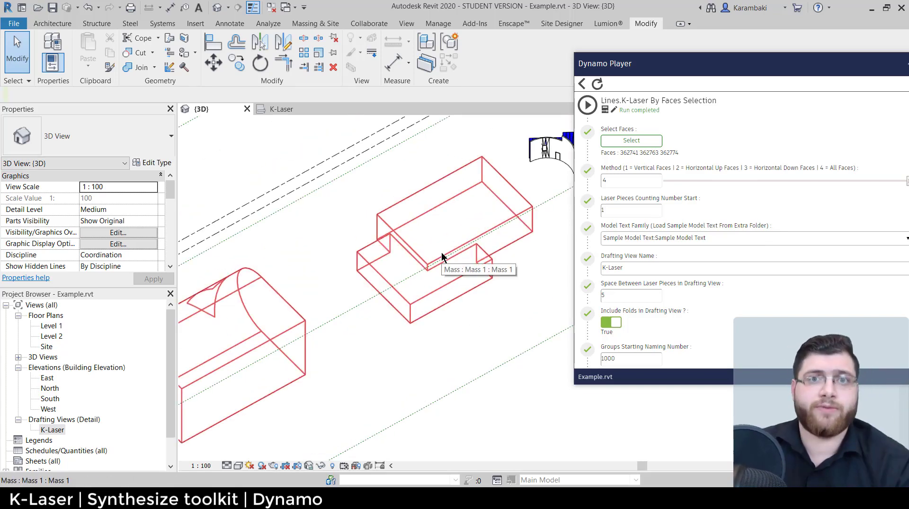
{"action": "middle_click_drag", "start_coordinate": [440, 260], "coordinate": [418, 274]}
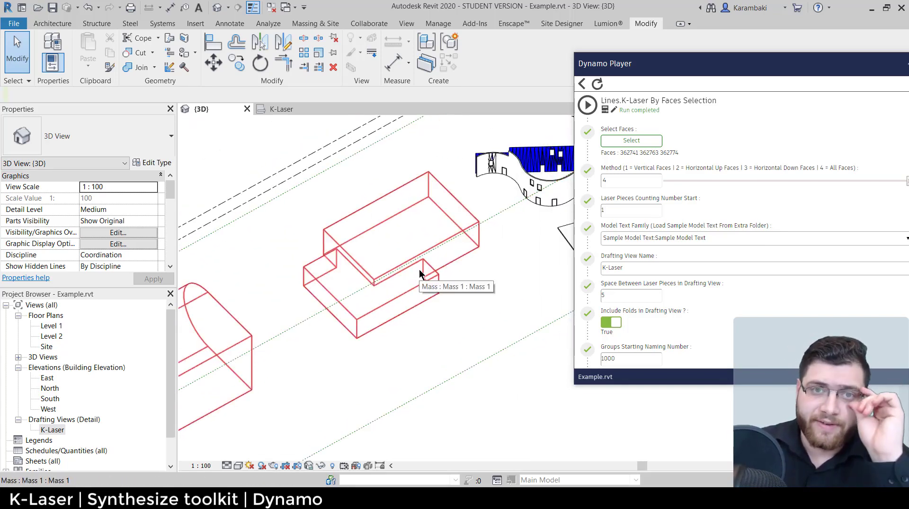
{"action": "scroll", "coordinate": [455, 253], "scroll_direction": "down", "scroll_amount": 1}
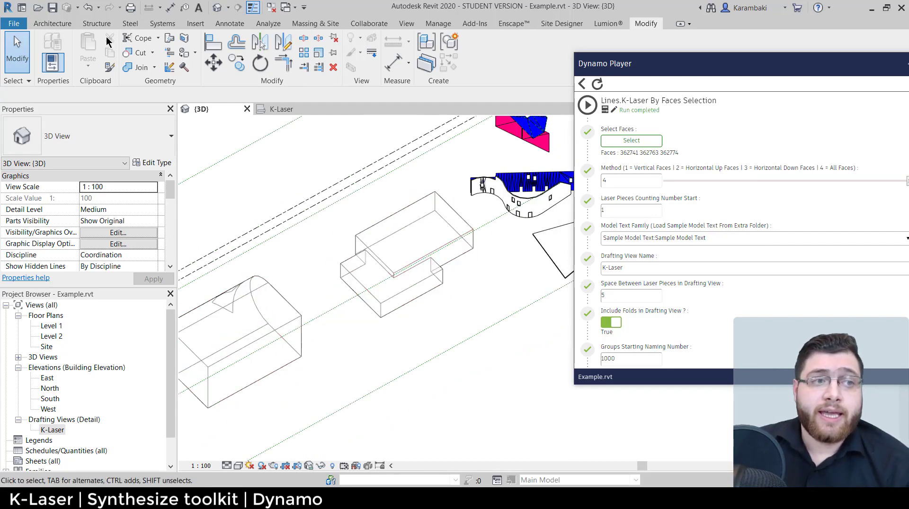
Step: Place a Generic - 200mm wall by face on the front of the stepped mass's lower block, and remove it
{"action": "left_click", "coordinate": [53, 23]}
{"action": "left_click", "coordinate": [48, 64]}
{"action": "left_click", "coordinate": [65, 137]}
{"action": "scroll", "coordinate": [412, 286], "scroll_direction": "up", "scroll_amount": 2}
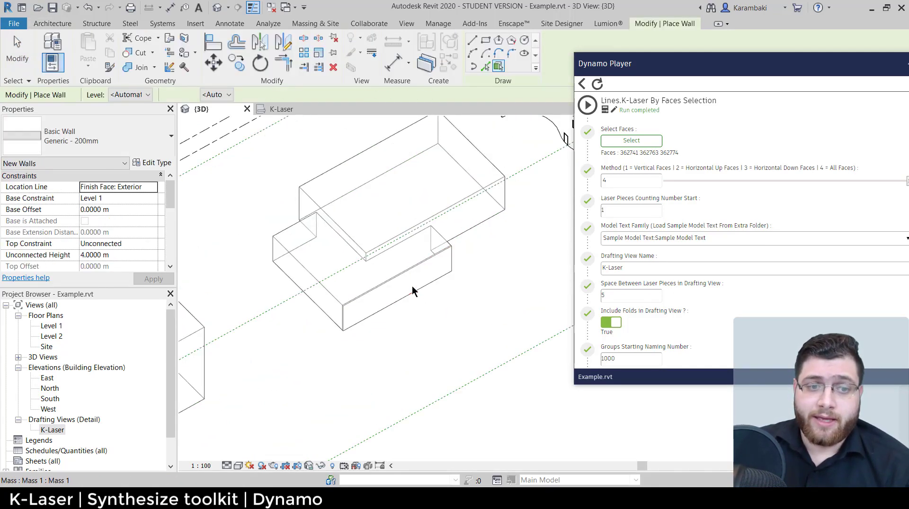
{"action": "key", "text": "Escape"}
{"action": "left_click", "coordinate": [395, 294]}
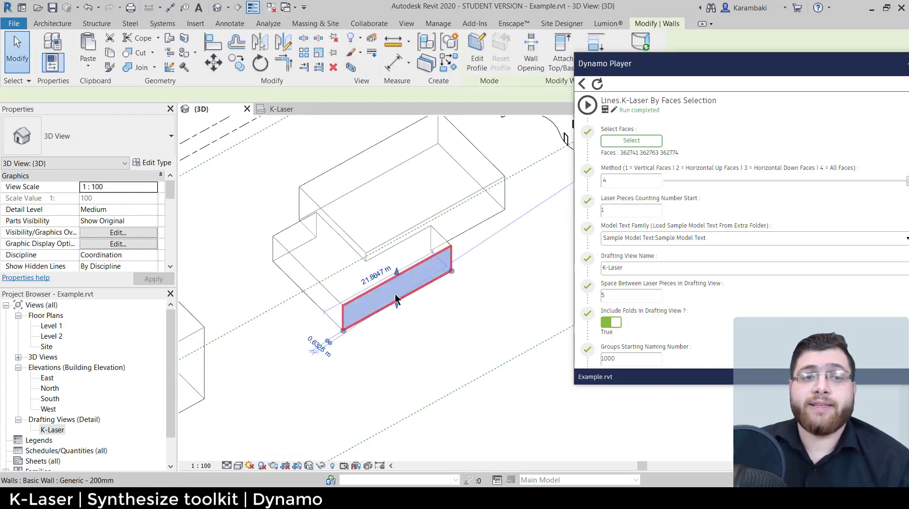
{"action": "left_click", "coordinate": [463, 369]}
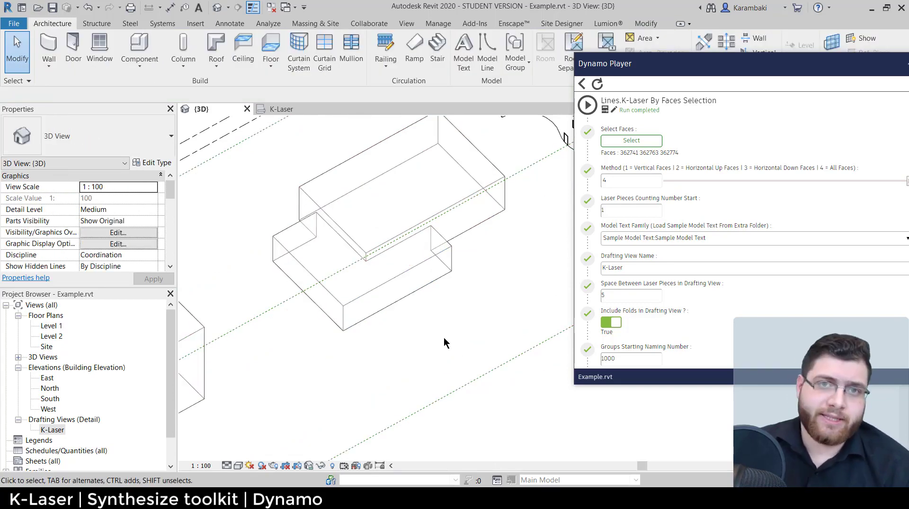
Step: Try to select all faces of the stepped mass at once as the script's face input
{"action": "middle_click_drag", "start_coordinate": [444, 339], "coordinate": [442, 380]}
{"action": "left_click", "coordinate": [368, 269]}
{"action": "left_click", "coordinate": [415, 421]}
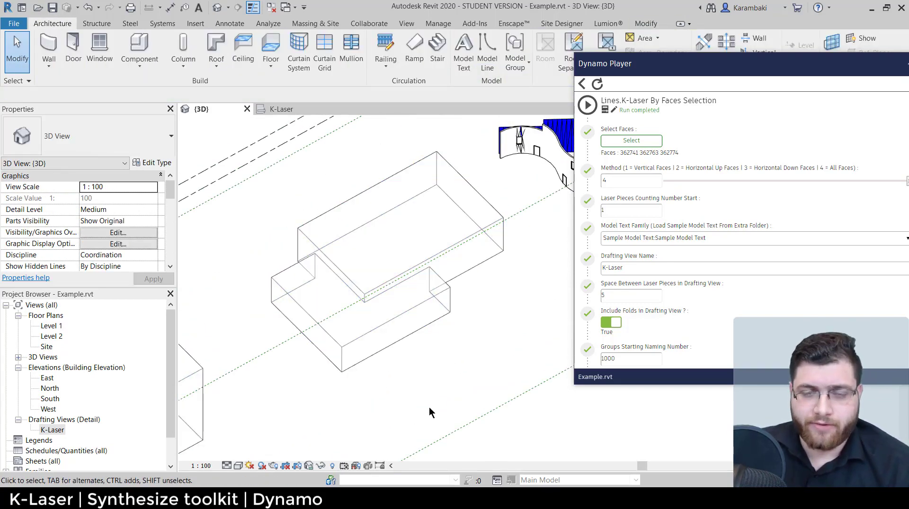
{"action": "left_click", "coordinate": [631, 140]}
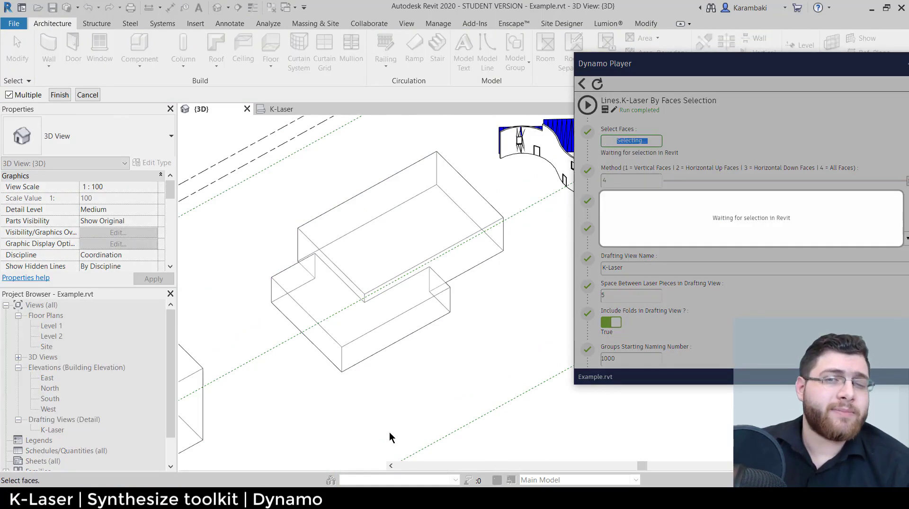
{"action": "middle_click_drag", "start_coordinate": [369, 389], "coordinate": [405, 370]}
{"action": "scroll", "coordinate": [420, 351], "scroll_direction": "up", "scroll_amount": 1}
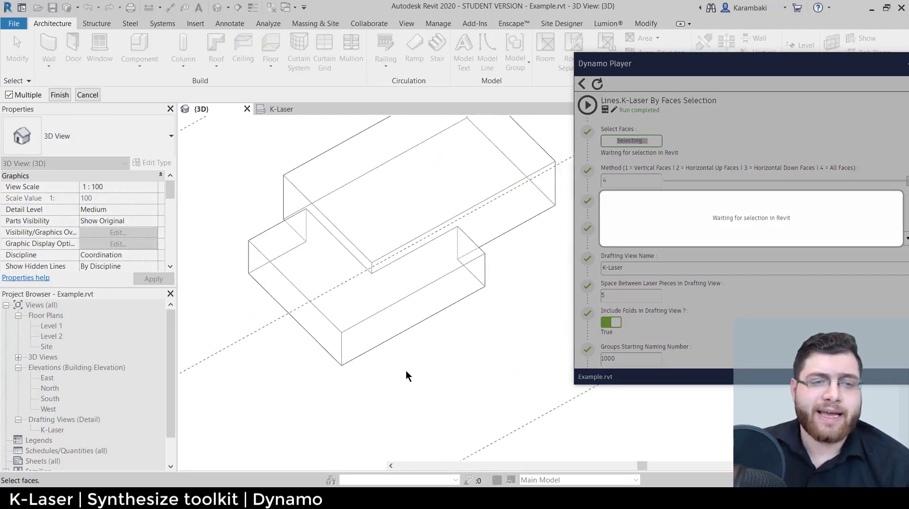
{"action": "scroll", "coordinate": [405, 370], "scroll_direction": "down", "scroll_amount": 2}
{"action": "scroll", "coordinate": [444, 378], "scroll_direction": "up", "scroll_amount": 2}
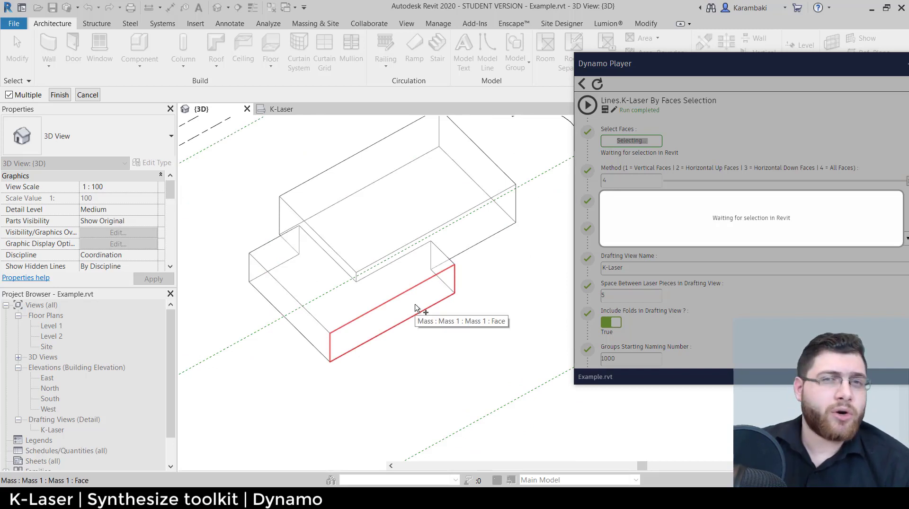
{"action": "scroll", "coordinate": [399, 312], "scroll_direction": "down", "scroll_amount": 2}
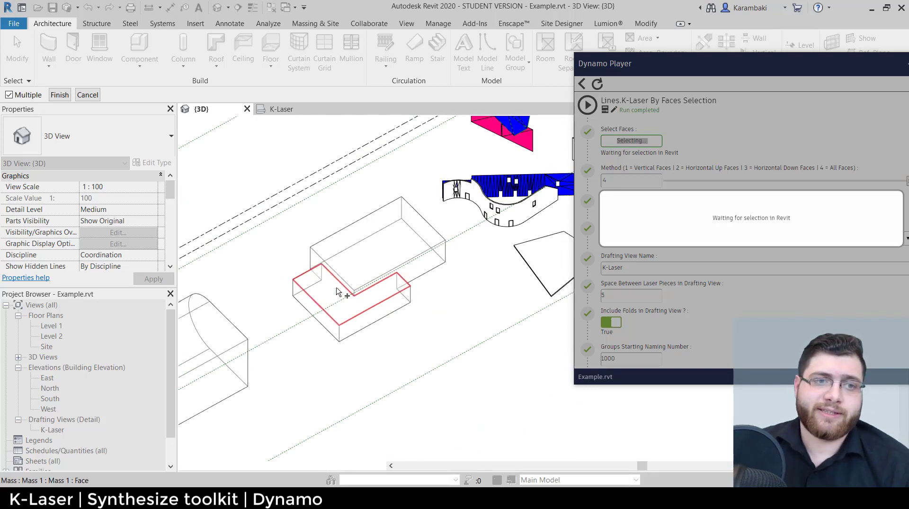
{"action": "left_click_drag", "start_coordinate": [274, 181], "coordinate": [441, 354]}
{"action": "middle_click_drag", "start_coordinate": [441, 355], "coordinate": [331, 362], "text": "shift"}
{"action": "left_click_drag", "start_coordinate": [256, 124], "coordinate": [439, 273]}
{"action": "middle_click_drag", "start_coordinate": [439, 273], "coordinate": [425, 338], "text": "shift"}
{"action": "scroll", "coordinate": [422, 350], "scroll_direction": "up", "scroll_amount": 2}
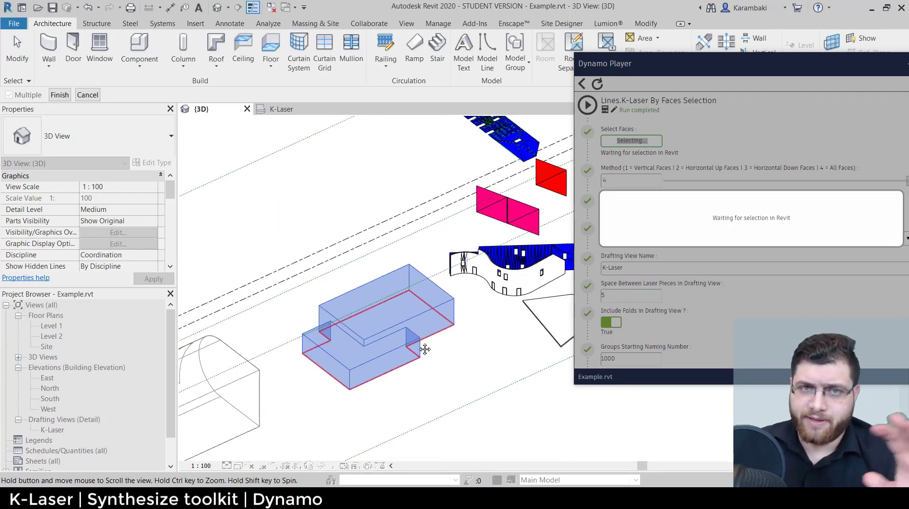
{"action": "left_click", "coordinate": [88, 95]}
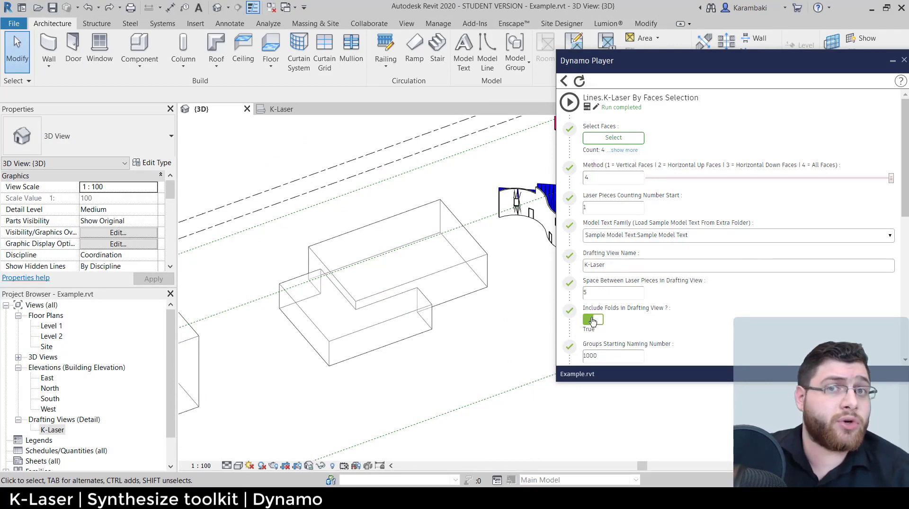
Step: Select the four outer vertical faces of the stepped mass's lower block as the script's face input
{"action": "left_click", "coordinate": [610, 138]}
{"action": "scroll", "coordinate": [426, 293], "scroll_direction": "up", "scroll_amount": 2}
{"action": "left_click", "coordinate": [411, 321]}
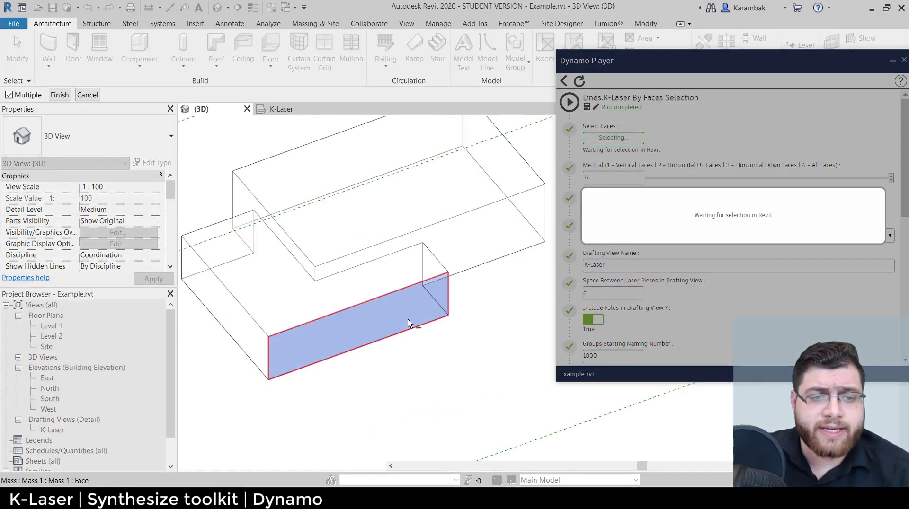
{"action": "left_click", "coordinate": [448, 270]}
{"action": "left_click", "coordinate": [251, 312]}
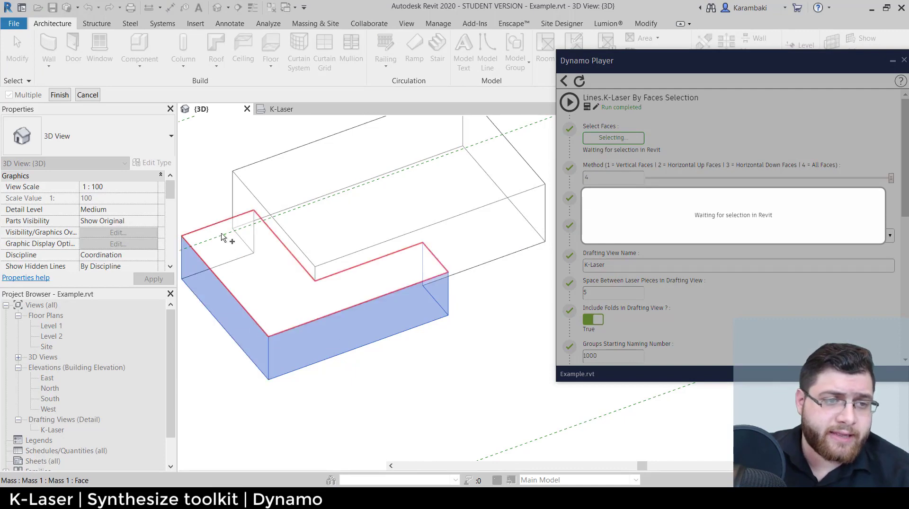
{"action": "scroll", "coordinate": [220, 225], "scroll_direction": "down", "scroll_amount": 2}
{"action": "middle_click_drag", "start_coordinate": [265, 385], "coordinate": [291, 433], "text": "shift"}
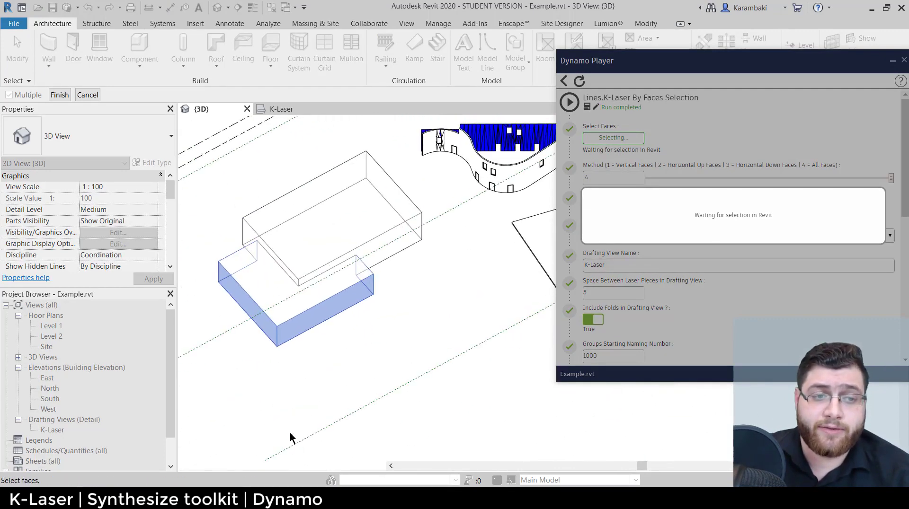
{"action": "left_click", "coordinate": [59, 95]}
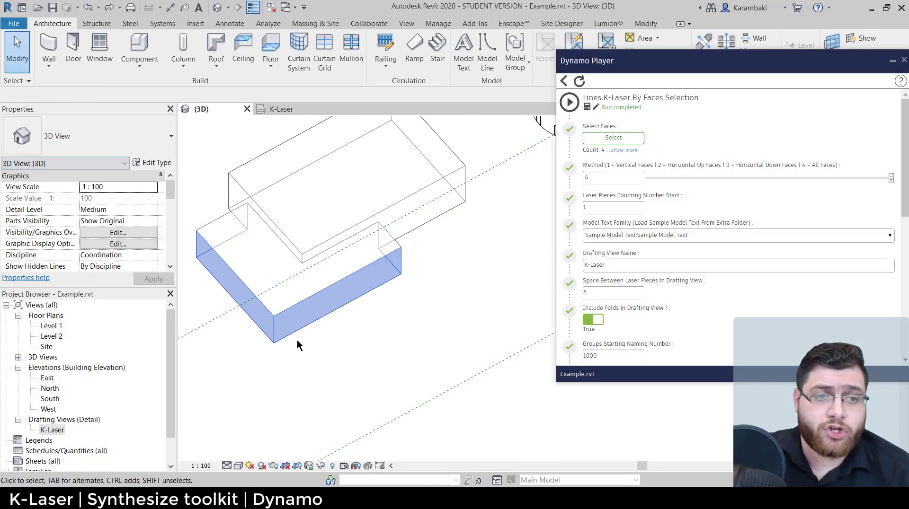
Step: Examine the two joined straight walls and their coloured unfolded pieces, and return to the stepped mass
{"action": "middle_click_drag", "start_coordinate": [351, 376], "coordinate": [386, 415]}
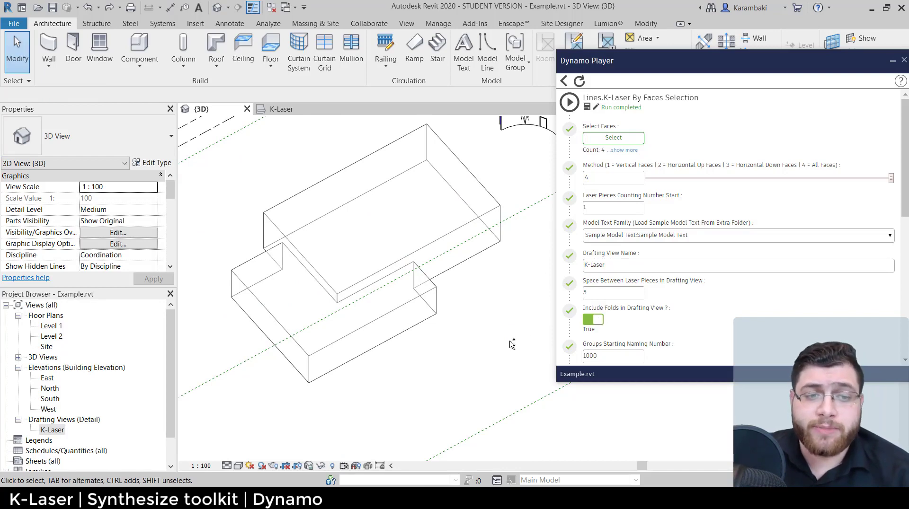
{"action": "scroll", "coordinate": [316, 327], "scroll_direction": "up", "scroll_amount": 5}
{"action": "scroll", "coordinate": [318, 369], "scroll_direction": "down", "scroll_amount": 8}
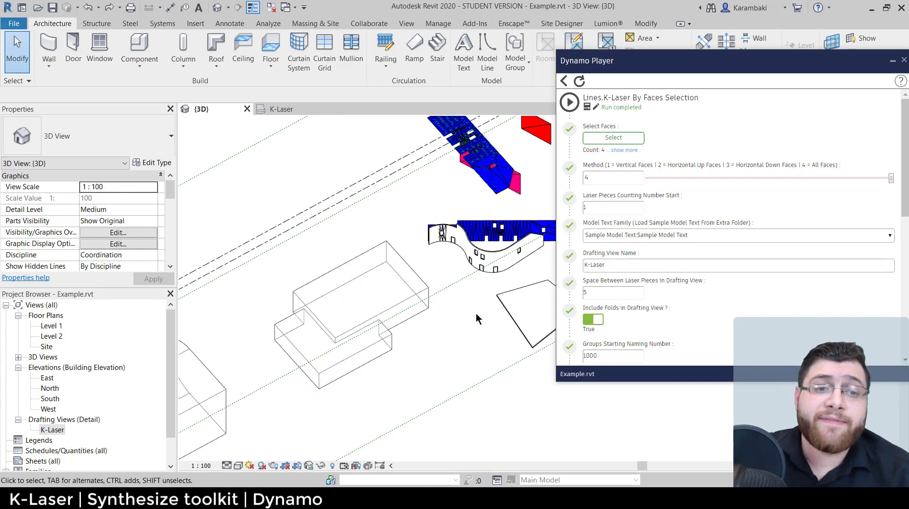
{"action": "middle_click_drag", "start_coordinate": [476, 315], "coordinate": [223, 430]}
{"action": "middle_click_drag", "start_coordinate": [360, 313], "coordinate": [405, 345]}
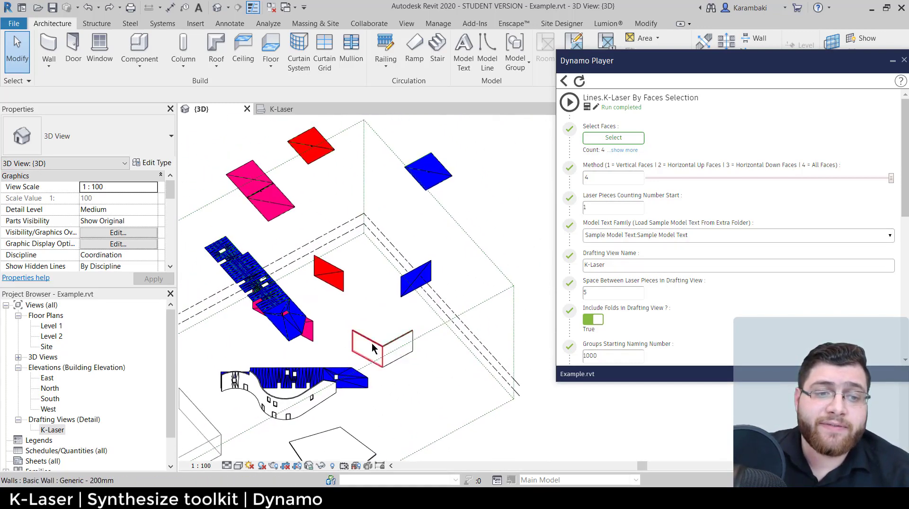
{"action": "scroll", "coordinate": [374, 349], "scroll_direction": "up", "scroll_amount": 3}
{"action": "left_click", "coordinate": [417, 339]}
{"action": "scroll", "coordinate": [417, 339], "scroll_direction": "down", "scroll_amount": 4}
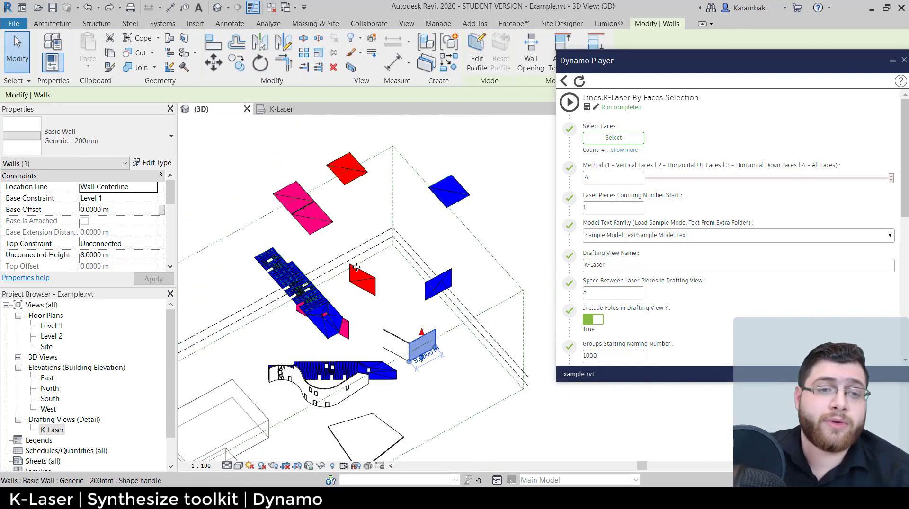
{"action": "scroll", "coordinate": [318, 218], "scroll_direction": "up", "scroll_amount": 2}
{"action": "left_click", "coordinate": [325, 225]}
{"action": "scroll", "coordinate": [331, 227], "scroll_direction": "up", "scroll_amount": 3}
{"action": "scroll", "coordinate": [350, 233], "scroll_direction": "down", "scroll_amount": 6}
{"action": "middle_click_drag", "start_coordinate": [333, 281], "coordinate": [431, 171]}
{"action": "left_click", "coordinate": [370, 284]}
{"action": "scroll", "coordinate": [367, 288], "scroll_direction": "up", "scroll_amount": 3}
{"action": "scroll", "coordinate": [364, 298], "scroll_direction": "up", "scroll_amount": 2}
{"action": "middle_click_drag", "start_coordinate": [363, 299], "coordinate": [317, 345]}
{"action": "scroll", "coordinate": [322, 339], "scroll_direction": "down", "scroll_amount": 2}
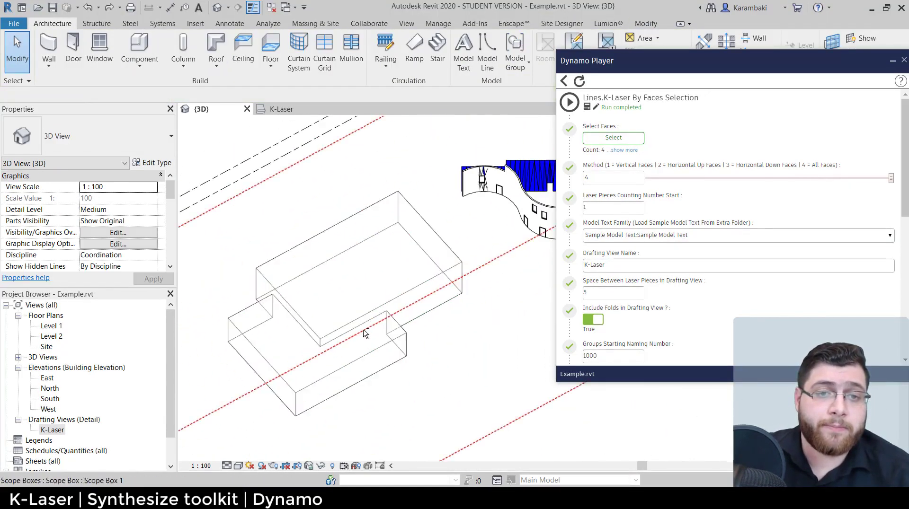
Step: Run the K-Laser By Faces Selection script, choosing red, yellow and blue in the successive colour prompts
{"action": "left_click", "coordinate": [570, 102]}
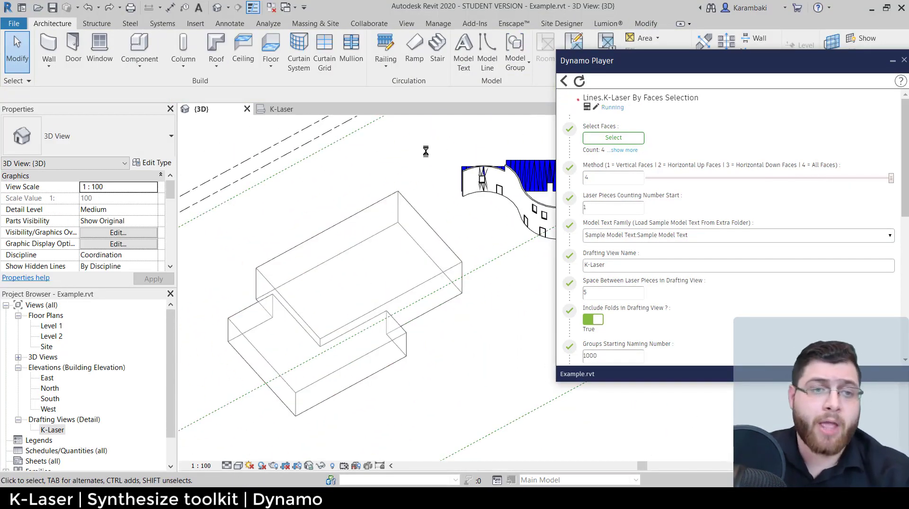
{"action": "left_click", "coordinate": [341, 176]}
{"action": "key", "text": "Return"}
{"action": "left_click", "coordinate": [352, 176]}
{"action": "key", "text": "Return"}
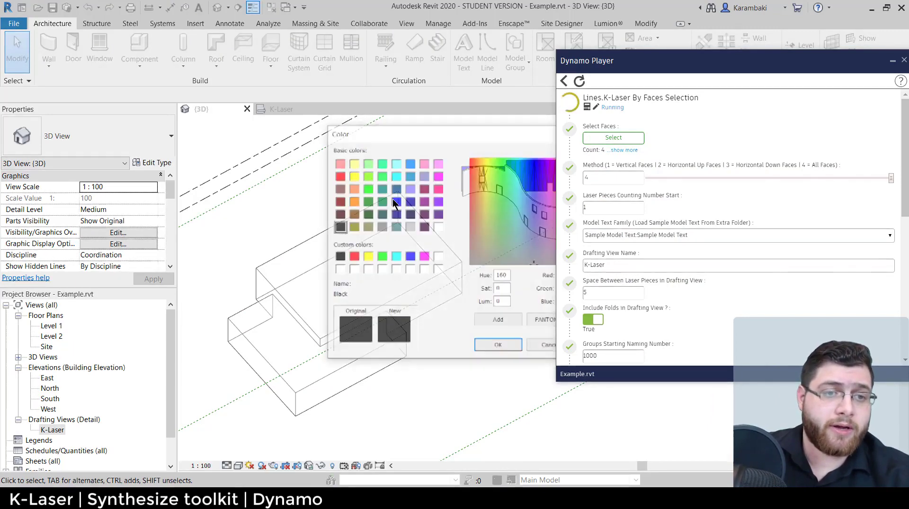
{"action": "left_click", "coordinate": [396, 202]}
{"action": "key", "text": "Return"}
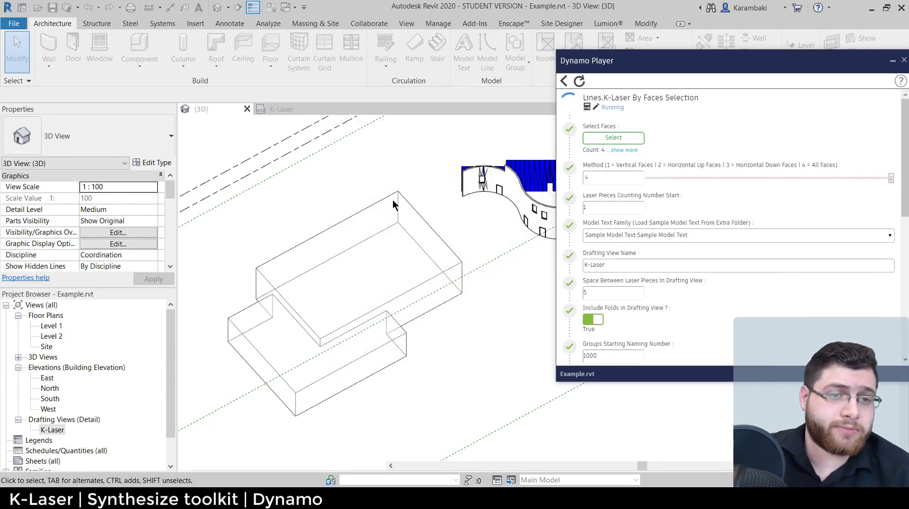
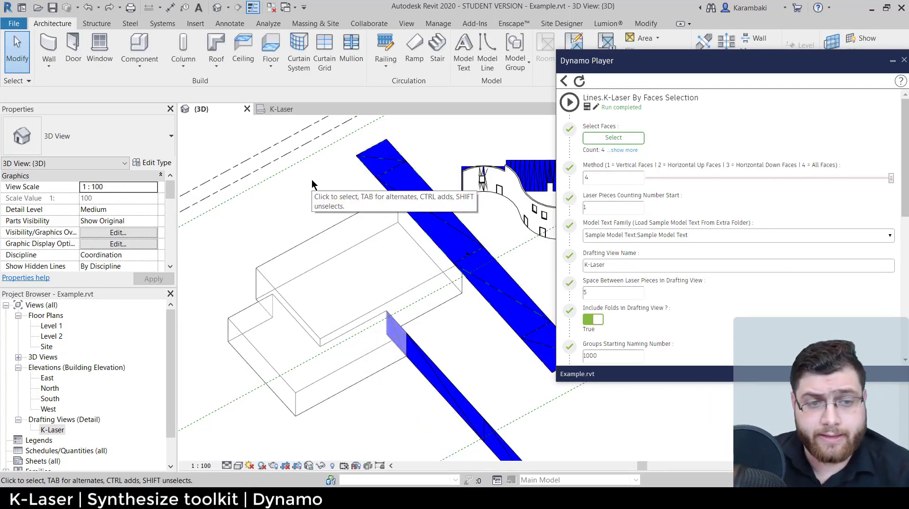
Step: Examine the blue unfolded piece 5 beside the stepped mass, and open the K-Laser drafting view
{"action": "scroll", "coordinate": [416, 219], "scroll_direction": "up", "scroll_amount": 8}
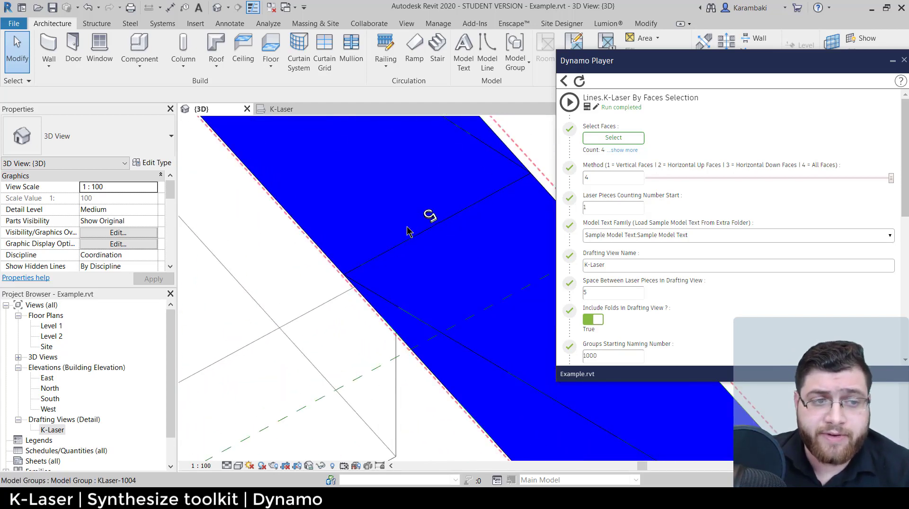
{"action": "scroll", "coordinate": [469, 249], "scroll_direction": "down", "scroll_amount": 7}
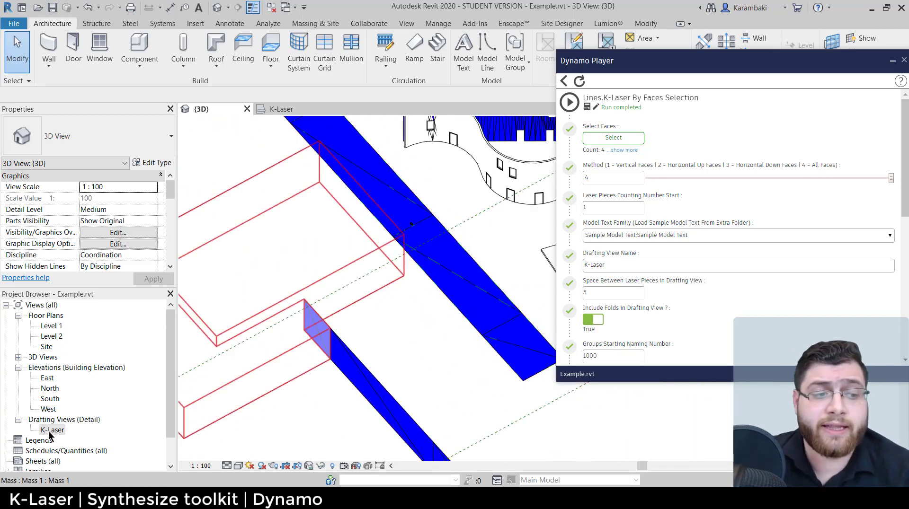
{"action": "left_click", "coordinate": [52, 430]}
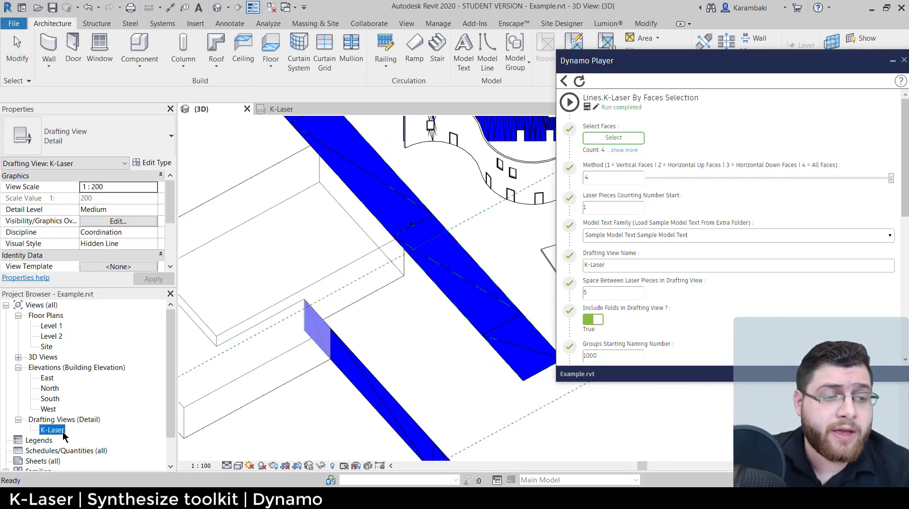
{"action": "double_click", "coordinate": [53, 430]}
Step: Delete the diagonal fold lines in the lowest section of unfolded piece 5 and select the first diagonal dashes in the long section above
{"action": "scroll", "coordinate": [442, 324], "scroll_direction": "up", "scroll_amount": 4}
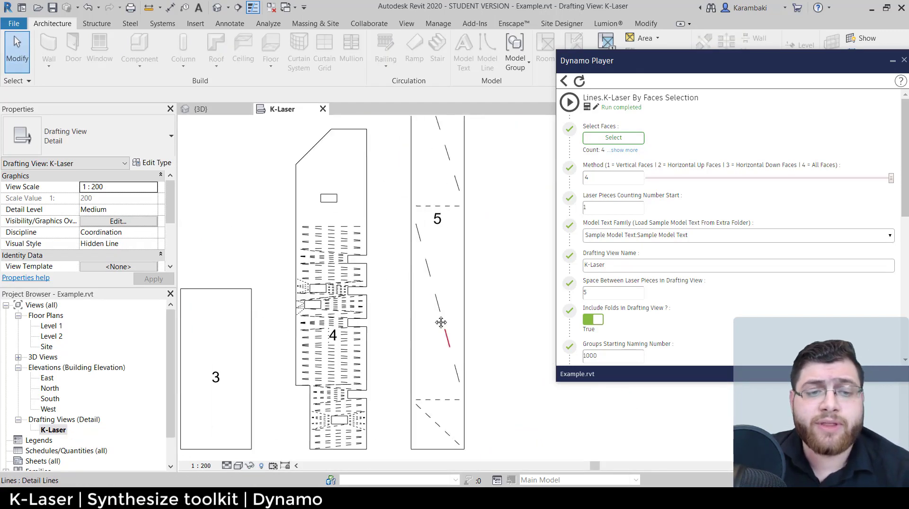
{"action": "middle_click_drag", "start_coordinate": [441, 323], "coordinate": [414, 255]}
{"action": "scroll", "coordinate": [401, 331], "scroll_direction": "up", "scroll_amount": 5}
{"action": "left_click_drag", "start_coordinate": [376, 350], "coordinate": [474, 436]}
{"action": "scroll", "coordinate": [405, 361], "scroll_direction": "down", "scroll_amount": 3}
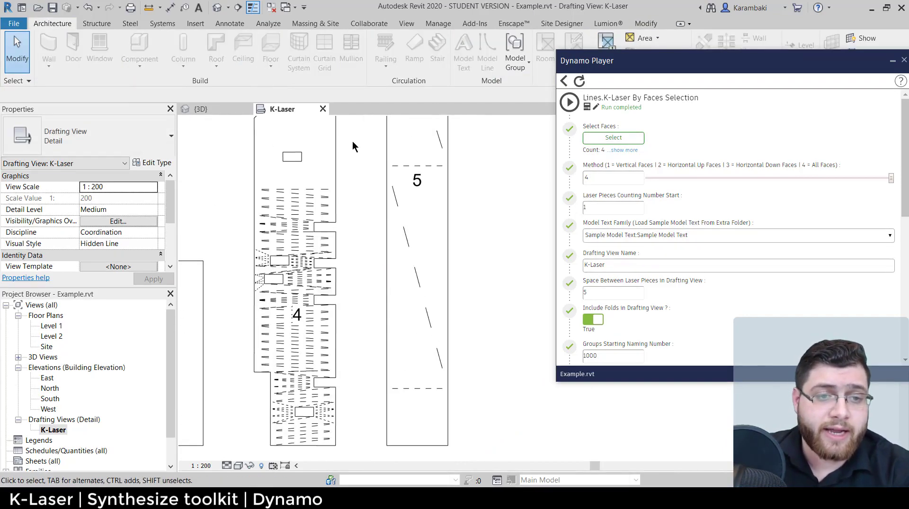
{"action": "left_click_drag", "start_coordinate": [372, 183], "coordinate": [415, 262]}
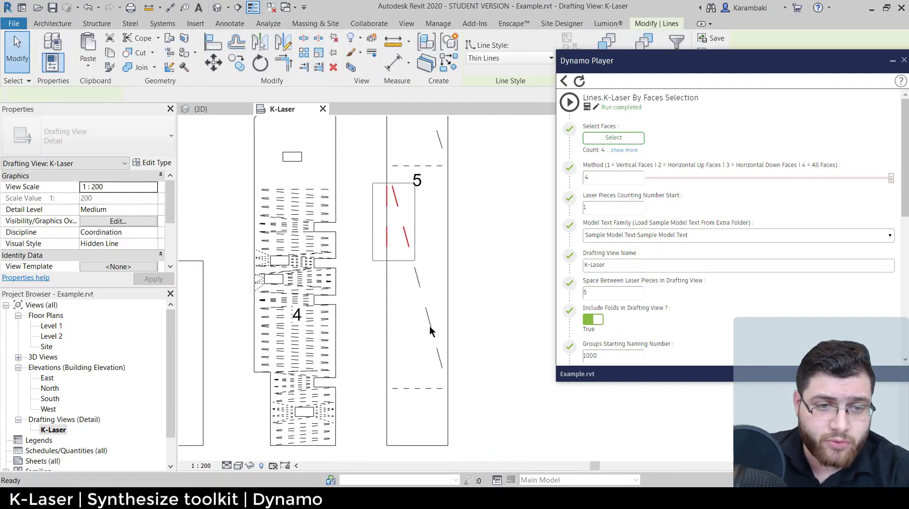
Step: Delete the diagonal fold lines from the panels of piece 5 below its topmost horizontal fold line
{"action": "left_click_drag", "start_coordinate": [429, 326], "coordinate": [448, 372]}
{"action": "scroll", "coordinate": [451, 269], "scroll_direction": "down", "scroll_amount": 1}
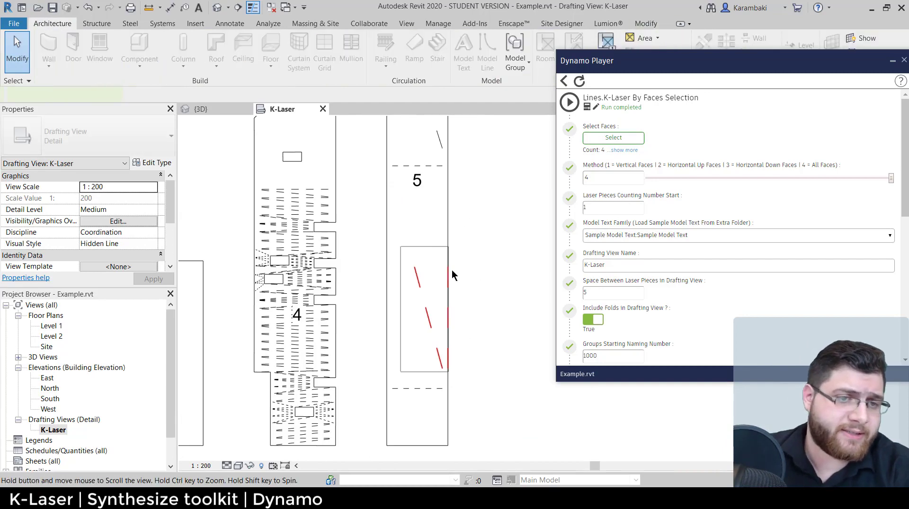
{"action": "middle_click_drag", "start_coordinate": [451, 270], "coordinate": [426, 324]}
{"action": "left_click_drag", "start_coordinate": [382, 216], "coordinate": [444, 376]}
{"action": "key", "text": "Delete"}
{"action": "left_click_drag", "start_coordinate": [375, 207], "coordinate": [412, 252]}
{"action": "key", "text": "Delete"}
Step: Delete the remaining diagonal fold line in the uppermost panel of piece 5
{"action": "middle_click_drag", "start_coordinate": [464, 181], "coordinate": [447, 291]}
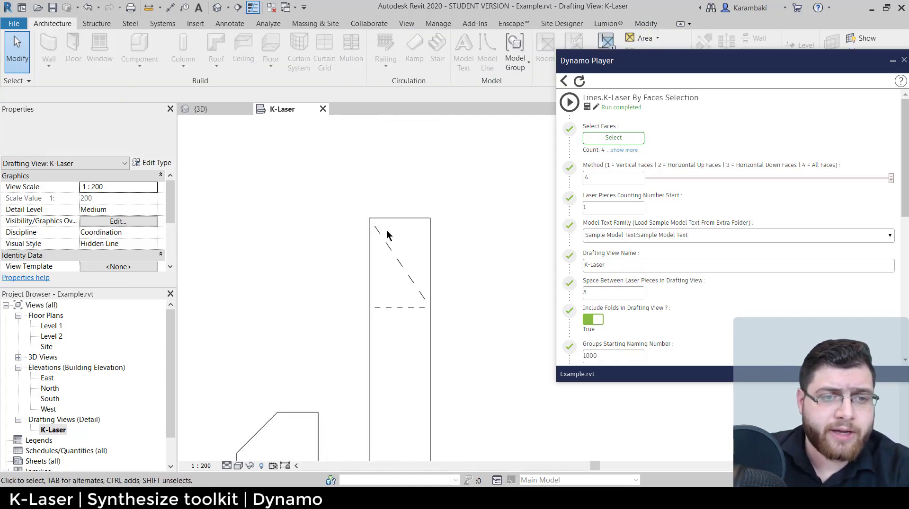
{"action": "left_click_drag", "start_coordinate": [363, 221], "coordinate": [427, 303]}
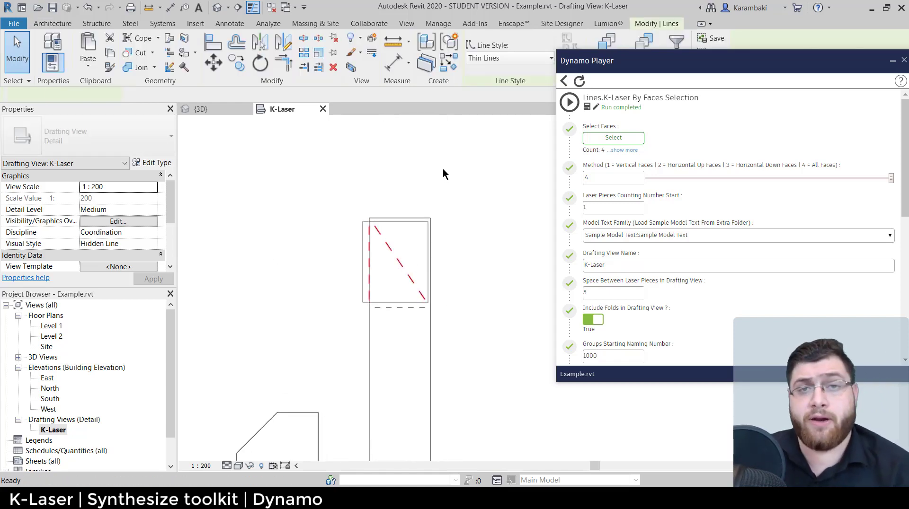
{"action": "key", "text": "Delete"}
{"action": "scroll", "coordinate": [439, 178], "scroll_direction": "down", "scroll_amount": 3}
{"action": "middle_click_drag", "start_coordinate": [468, 346], "coordinate": [476, 298]}
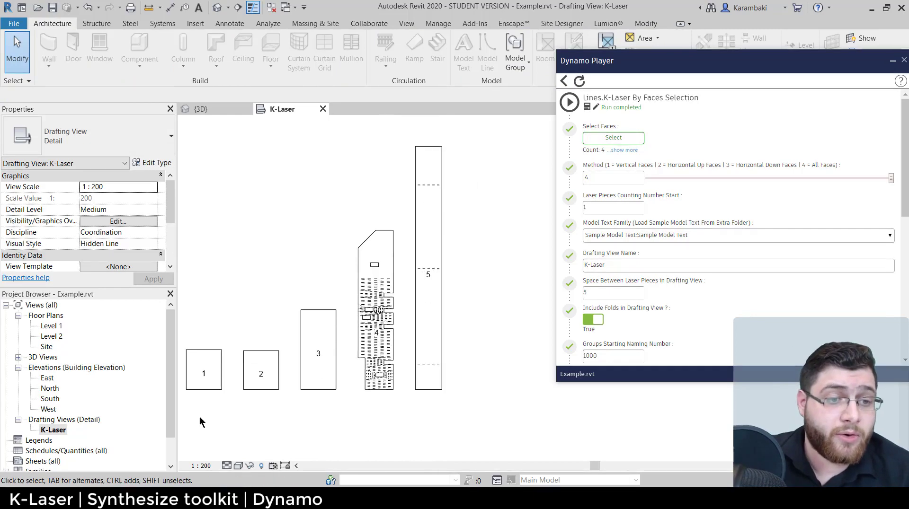
Step: Examine piece 5's outline and remaining horizontal fold lines beside the other laser pieces
{"action": "scroll", "coordinate": [439, 393], "scroll_direction": "up", "scroll_amount": 4}
{"action": "left_click_drag", "start_coordinate": [342, 294], "coordinate": [385, 278]}
{"action": "middle_click_drag", "start_coordinate": [367, 292], "coordinate": [359, 404]}
{"action": "left_click_drag", "start_coordinate": [392, 163], "coordinate": [497, 398]}
{"action": "scroll", "coordinate": [462, 257], "scroll_direction": "down", "scroll_amount": 4}
{"action": "scroll", "coordinate": [426, 317], "scroll_direction": "up", "scroll_amount": 4}
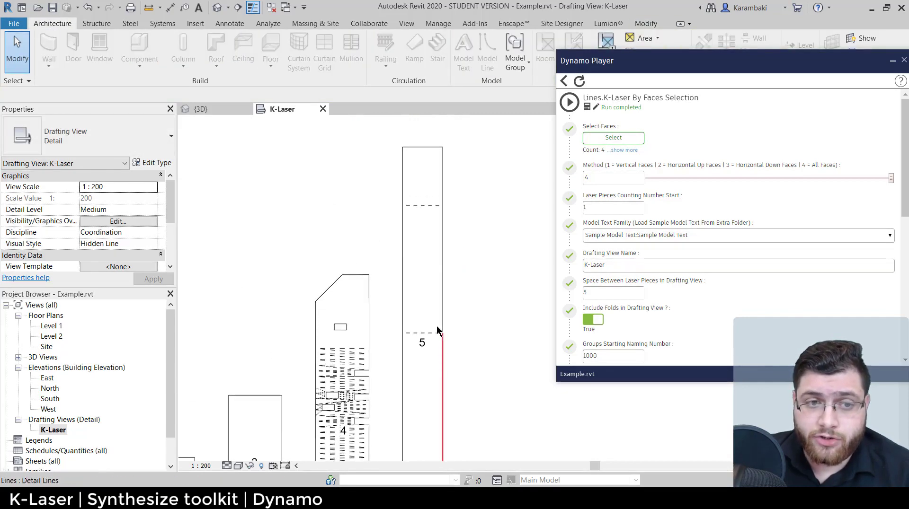
{"action": "left_click_drag", "start_coordinate": [428, 316], "coordinate": [458, 210]}
{"action": "scroll", "coordinate": [454, 226], "scroll_direction": "up", "scroll_amount": 2}
{"action": "scroll", "coordinate": [455, 228], "scroll_direction": "up", "scroll_amount": 1}
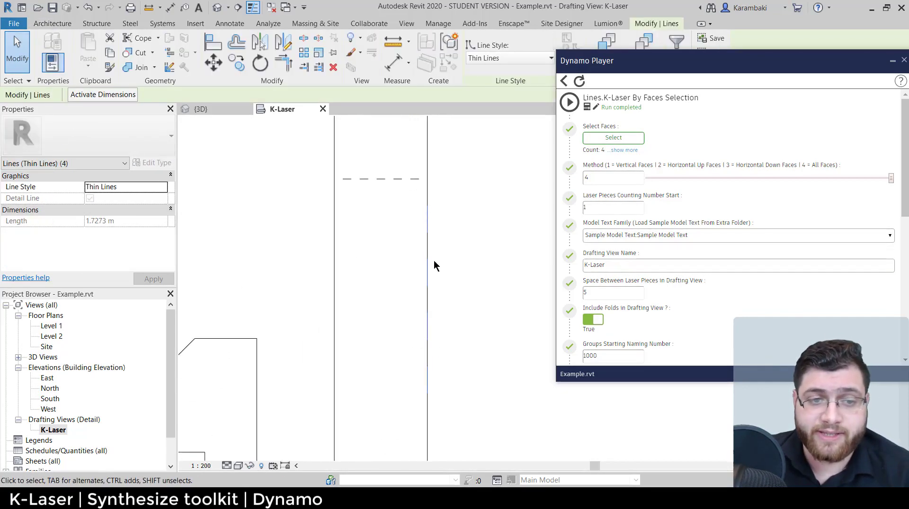
{"action": "left_click", "coordinate": [473, 222]}
{"action": "scroll", "coordinate": [473, 222], "scroll_direction": "down", "scroll_amount": 5}
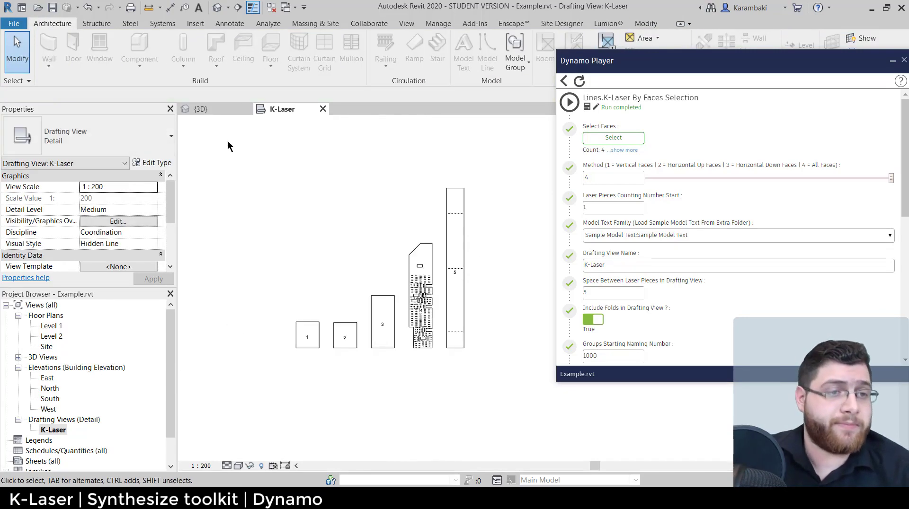
Step: In the 3D view, select the four side faces of the upper mass volume as the script's input faces
{"action": "left_click", "coordinate": [223, 110]}
{"action": "middle_click_drag", "start_coordinate": [364, 355], "coordinate": [407, 352]}
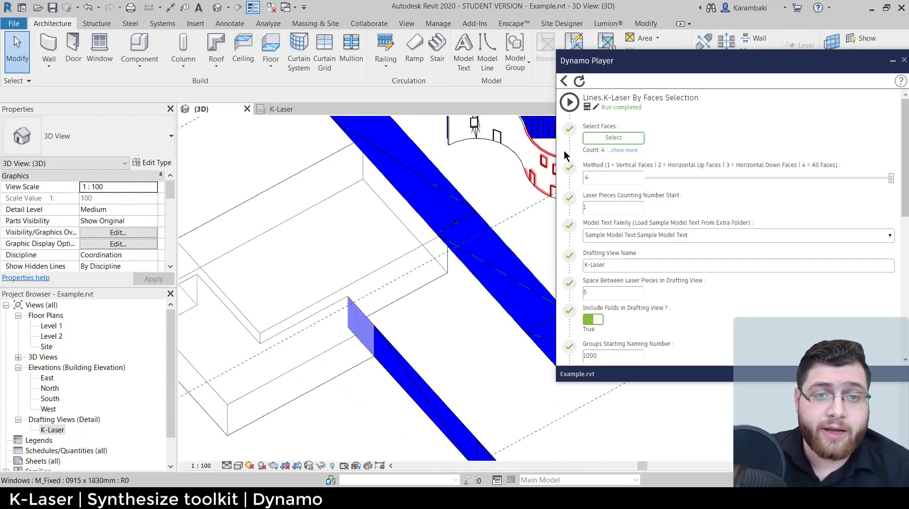
{"action": "left_click", "coordinate": [588, 140]}
{"action": "left_click", "coordinate": [417, 290]}
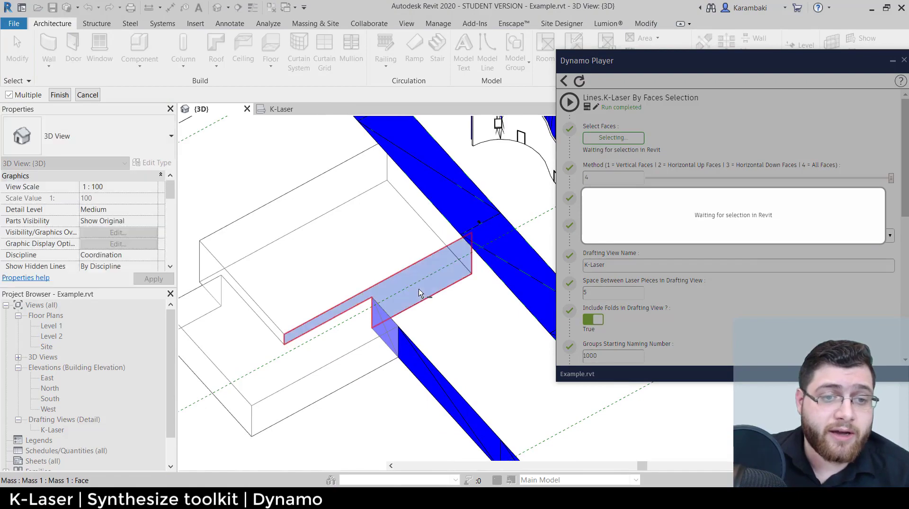
{"action": "middle_click_drag", "start_coordinate": [420, 293], "coordinate": [260, 327], "text": "shift"}
{"action": "middle_click_drag", "start_coordinate": [260, 326], "coordinate": [149, 467]}
{"action": "mouse_move", "coordinate": [366, 255]}
{"action": "middle_mouse_down", "text": "shift"}
{"action": "mouse_move", "coordinate": [386, 308]}
{"action": "mouse_move", "coordinate": [396, 297]}
{"action": "mouse_move", "coordinate": [325, 321]}
{"action": "mouse_move", "coordinate": [361, 341]}
{"action": "mouse_move", "coordinate": [351, 387]}
{"action": "mouse_move", "coordinate": [274, 339]}
{"action": "mouse_move", "coordinate": [519, 343]}
{"action": "mouse_move", "coordinate": [527, 368]}
{"action": "middle_mouse_up", "text": "shift"}
{"action": "left_click", "coordinate": [59, 95]}
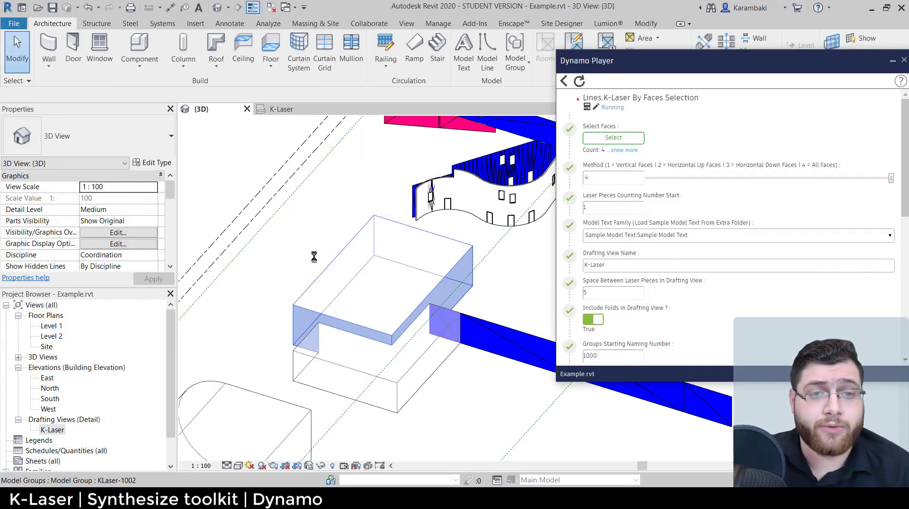
Step: Run the K-Laser script on the four faces, choosing red as the first color and yellow as the second
{"action": "left_click", "coordinate": [340, 177]}
{"action": "key", "text": "Return"}
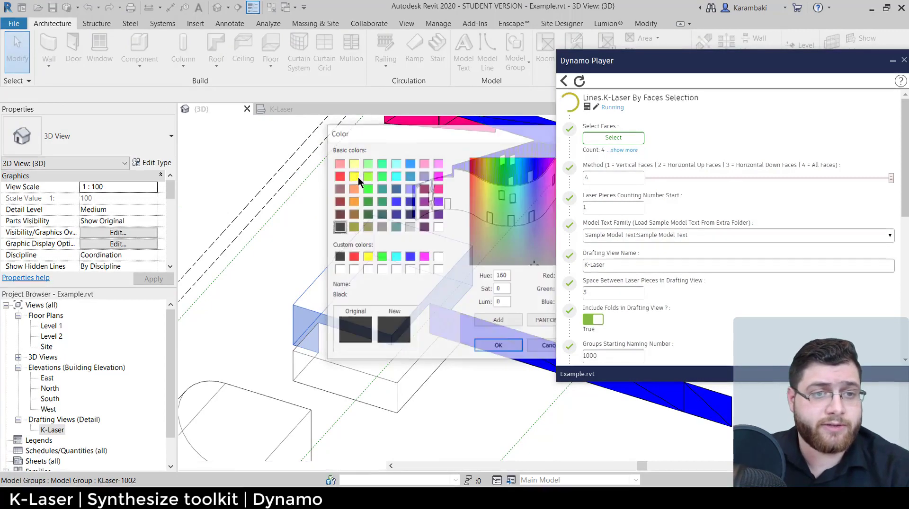
{"action": "left_click", "coordinate": [357, 177]}
{"action": "key", "text": "Return"}
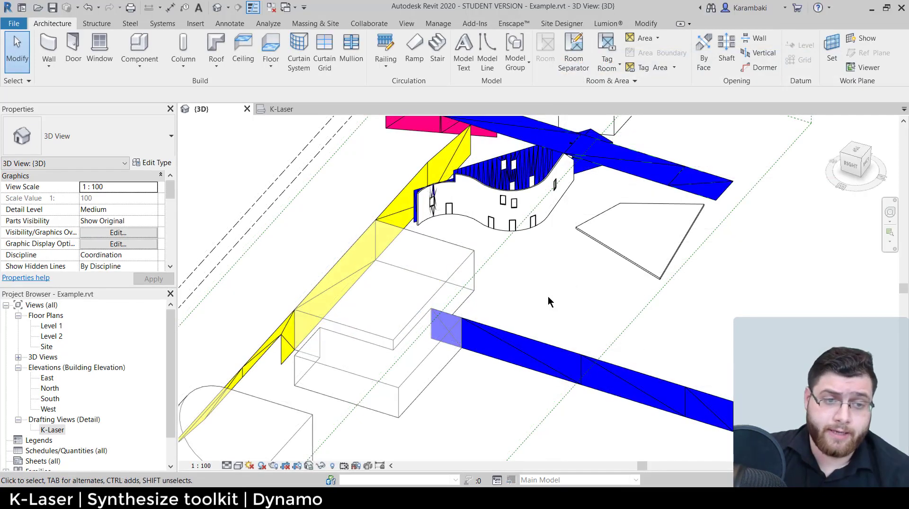
Step: Examine the yellow unfolded model group in the 3D view from several angles
{"action": "middle_click_drag", "start_coordinate": [524, 300], "coordinate": [472, 217], "text": "shift"}
{"action": "left_click", "coordinate": [472, 217]}
{"action": "scroll", "coordinate": [495, 296], "scroll_direction": "down", "scroll_amount": 5}
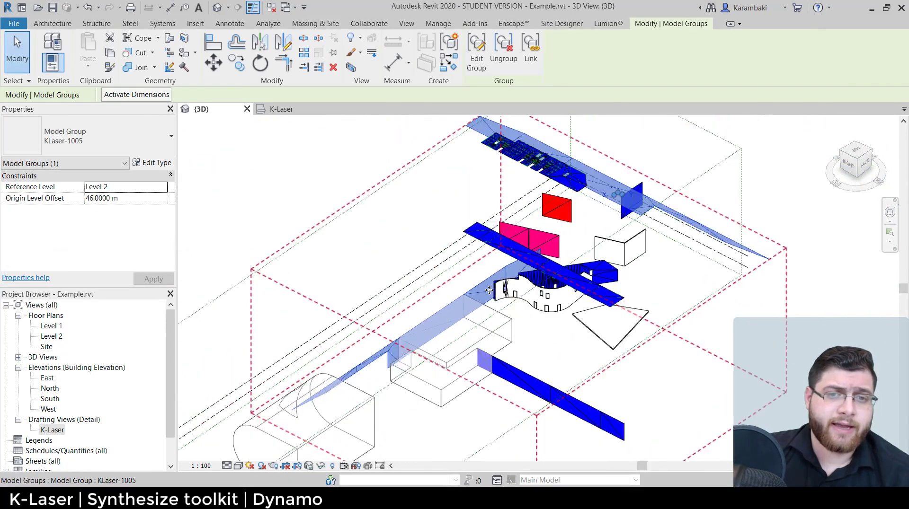
{"action": "middle_click_drag", "start_coordinate": [446, 310], "coordinate": [379, 363]}
{"action": "middle_click_drag", "start_coordinate": [378, 363], "coordinate": [426, 449], "text": "shift"}
{"action": "scroll", "coordinate": [536, 217], "scroll_direction": "up", "scroll_amount": 5}
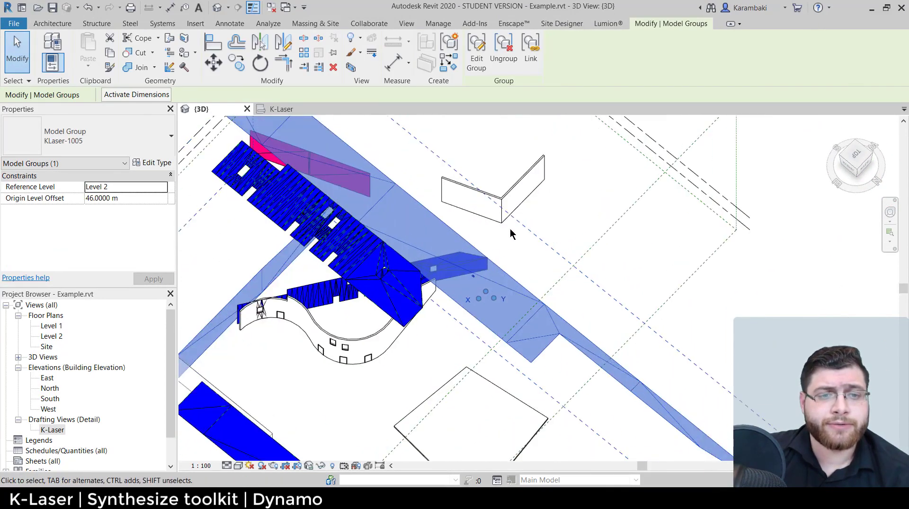
{"action": "left_click", "coordinate": [511, 233]}
{"action": "scroll", "coordinate": [476, 273], "scroll_direction": "up", "scroll_amount": 8}
{"action": "scroll", "coordinate": [468, 279], "scroll_direction": "down", "scroll_amount": 5}
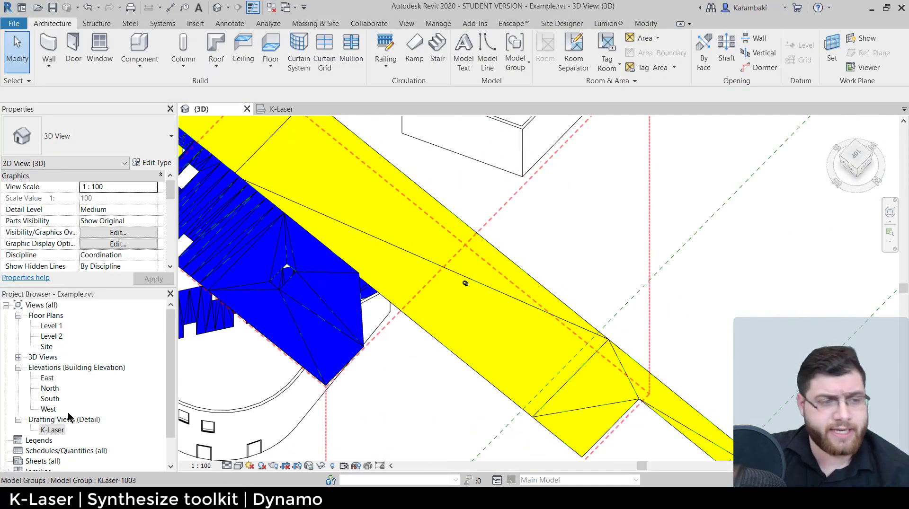
Step: Open the K-Laser drafting view and examine the outline and fold lines of piece 6
{"action": "double_click", "coordinate": [51, 430]}
{"action": "scroll", "coordinate": [450, 275], "scroll_direction": "up", "scroll_amount": 2}
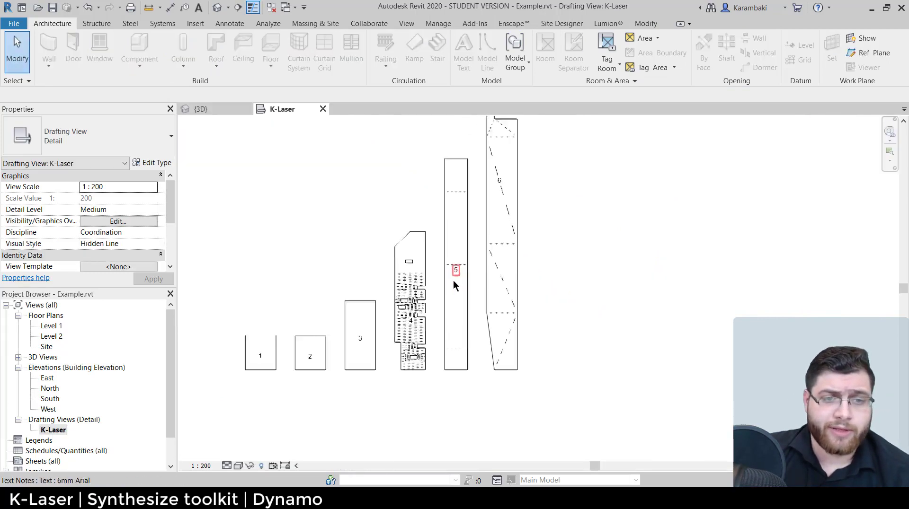
{"action": "scroll", "coordinate": [459, 312], "scroll_direction": "up", "scroll_amount": 2}
{"action": "scroll", "coordinate": [462, 327], "scroll_direction": "down", "scroll_amount": 4}
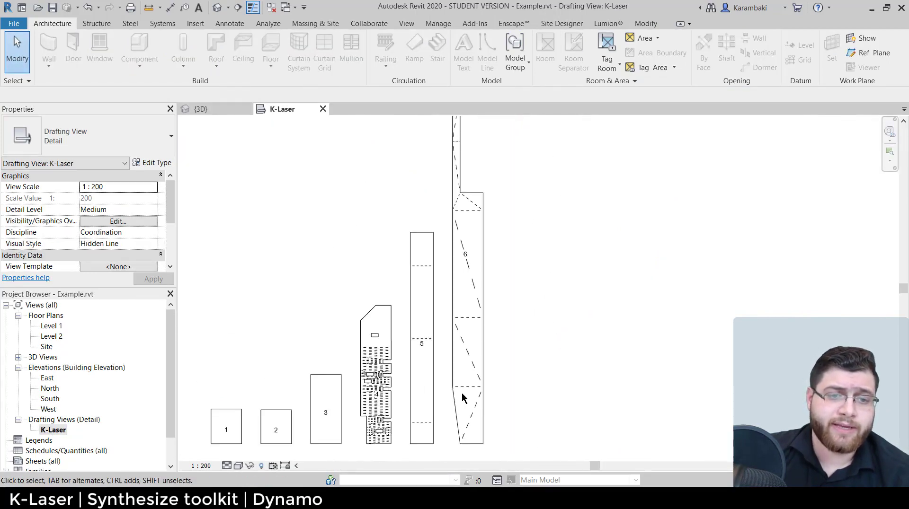
{"action": "scroll", "coordinate": [459, 411], "scroll_direction": "up", "scroll_amount": 4}
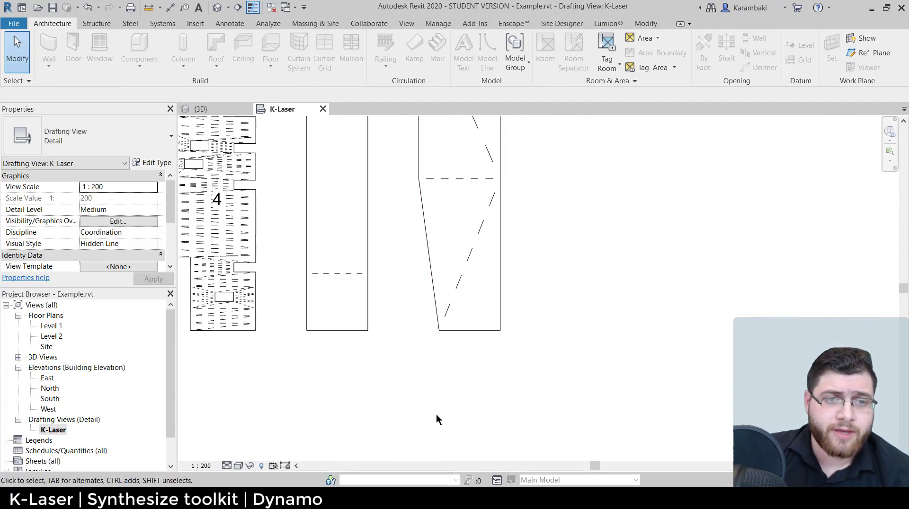
{"action": "scroll", "coordinate": [436, 414], "scroll_direction": "down", "scroll_amount": 4}
{"action": "scroll", "coordinate": [453, 326], "scroll_direction": "up", "scroll_amount": 4}
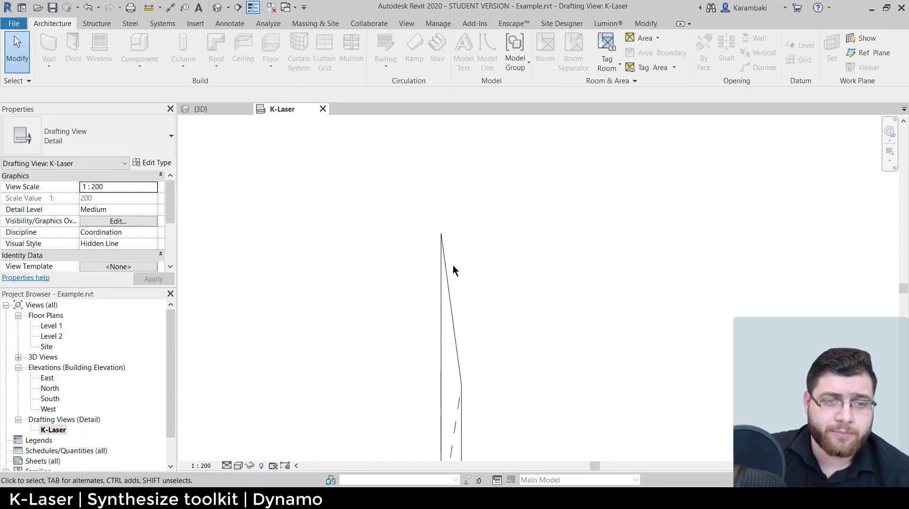
{"action": "scroll", "coordinate": [443, 178], "scroll_direction": "down", "scroll_amount": 5}
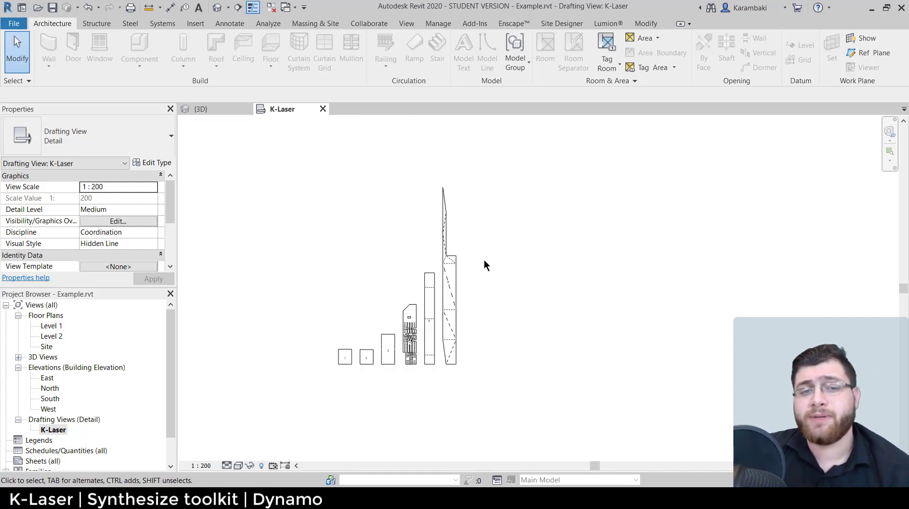
{"action": "scroll", "coordinate": [466, 374], "scroll_direction": "up", "scroll_amount": 5}
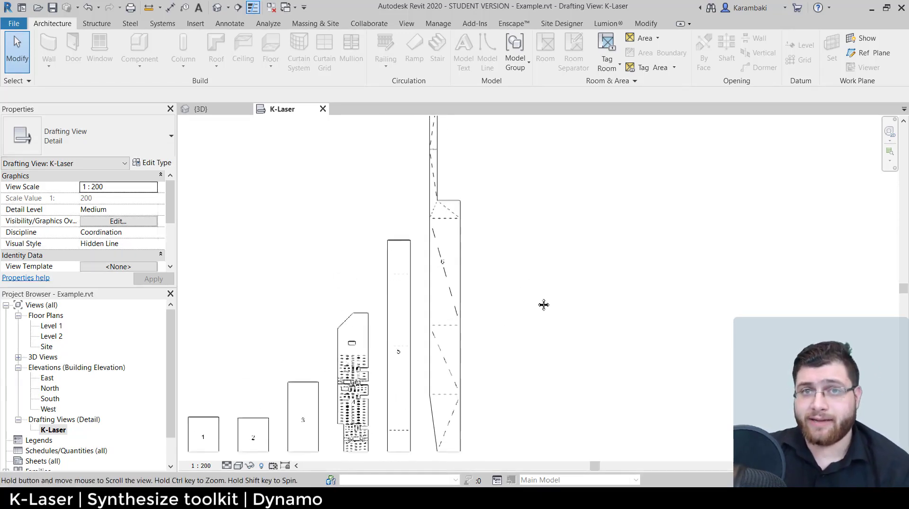
Step: Return to the 3D view and delete the yellow unfolded model group
{"action": "left_click", "coordinate": [215, 9]}
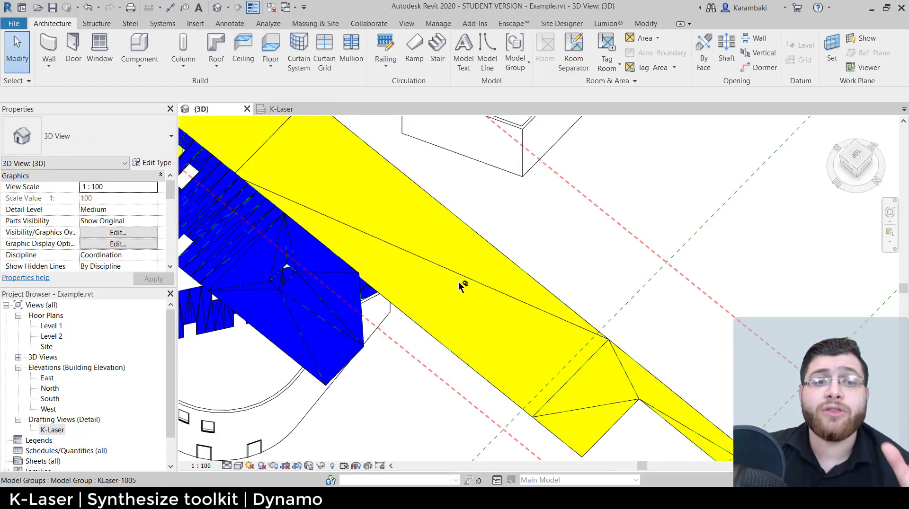
{"action": "scroll", "coordinate": [461, 285], "scroll_direction": "down", "scroll_amount": 4}
{"action": "left_click", "coordinate": [462, 287]}
{"action": "middle_click_drag", "start_coordinate": [594, 298], "coordinate": [715, 272]}
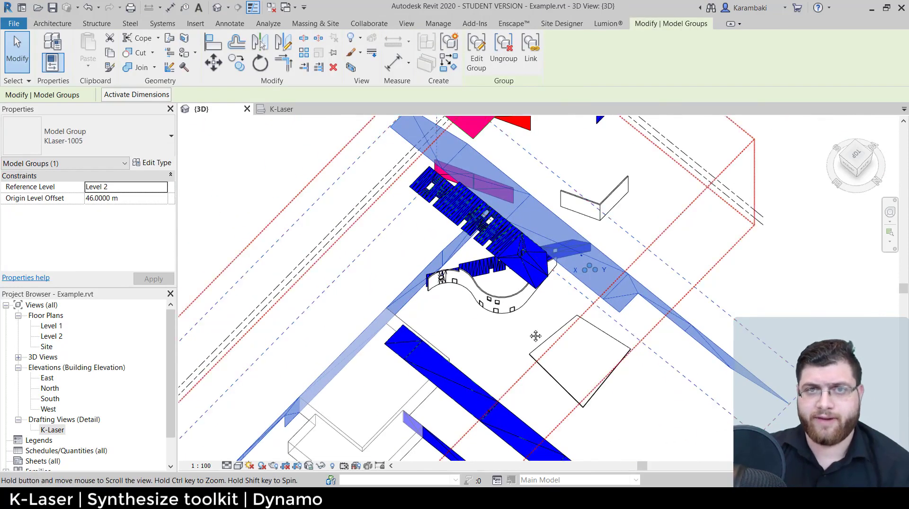
{"action": "middle_click_drag", "start_coordinate": [535, 336], "coordinate": [558, 152]}
{"action": "middle_click_drag", "start_coordinate": [503, 299], "coordinate": [537, 343]}
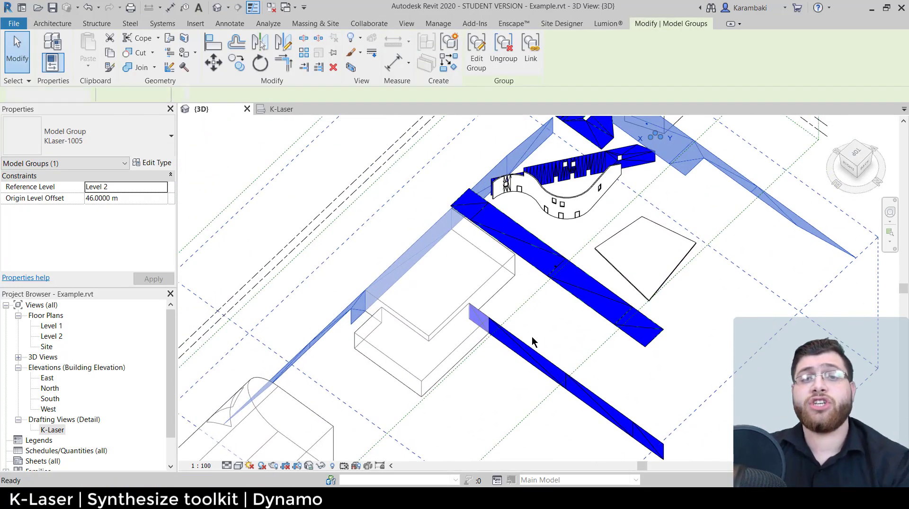
{"action": "left_click", "coordinate": [429, 333]}
{"action": "key", "text": "Escape"}
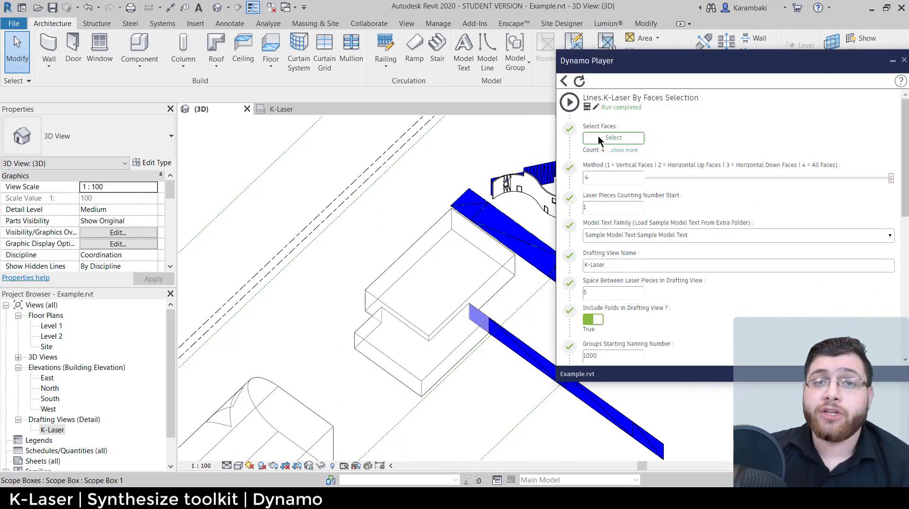
Step: Replace the script's input faces with the two adjoining notched side faces of the upper mass volume
{"action": "left_click", "coordinate": [598, 137]}
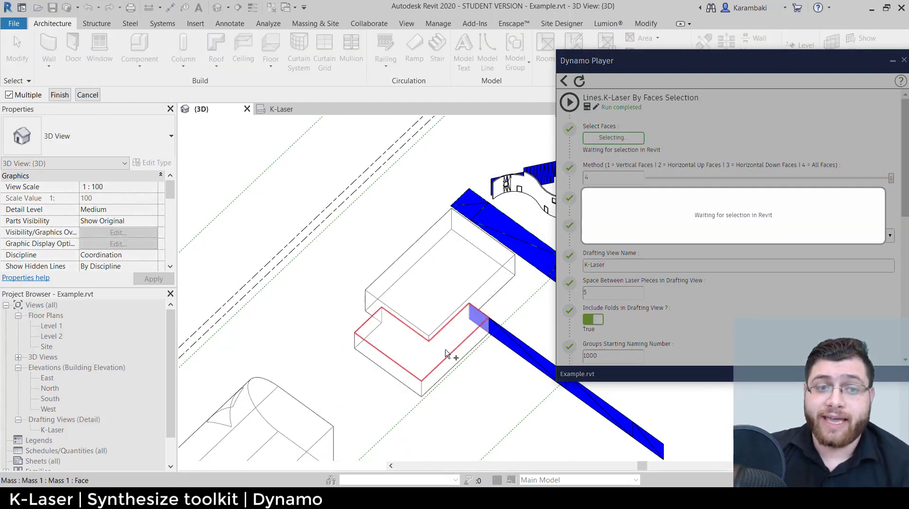
{"action": "scroll", "coordinate": [444, 351], "scroll_direction": "up", "scroll_amount": 4}
{"action": "left_click", "coordinate": [232, 227]}
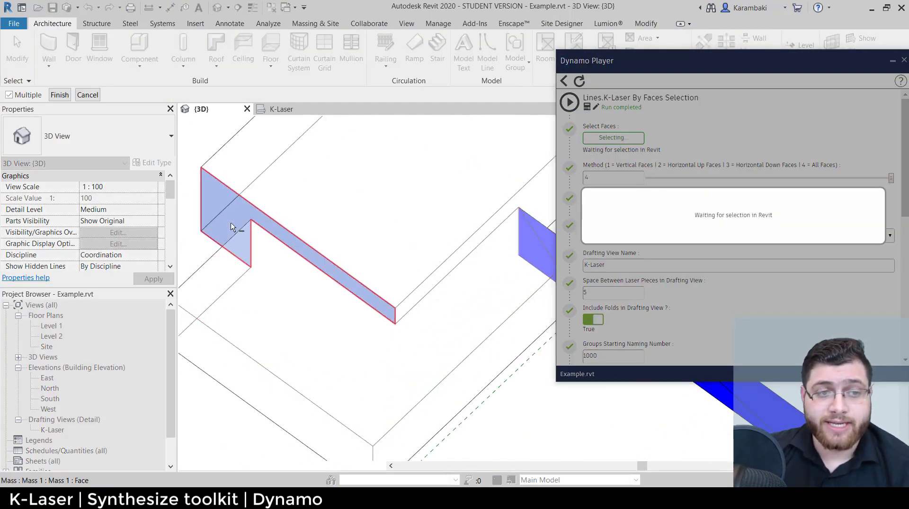
{"action": "middle_click_drag", "start_coordinate": [232, 227], "coordinate": [402, 298], "text": "shift"}
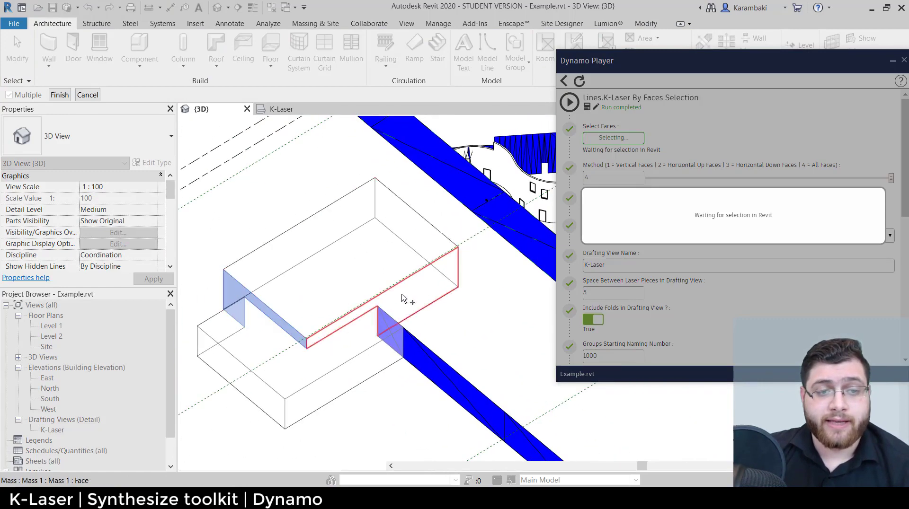
{"action": "left_click", "coordinate": [428, 292]}
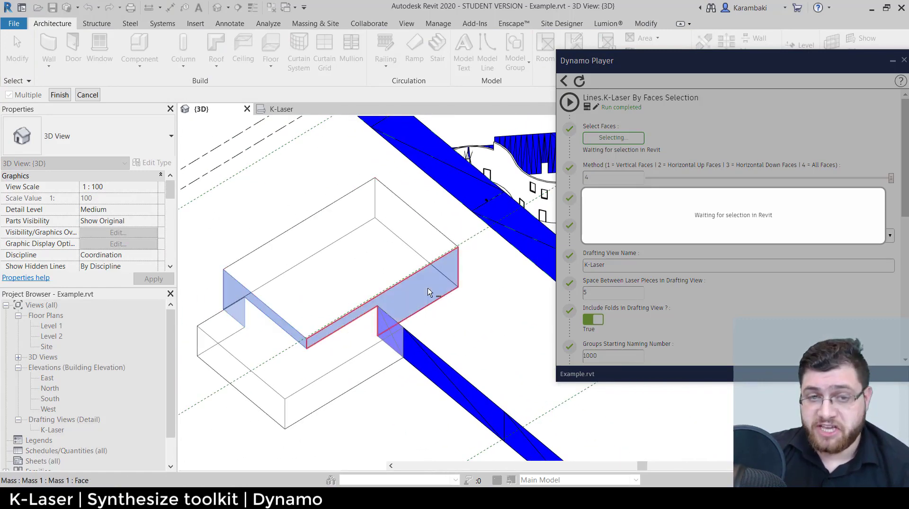
{"action": "left_click", "coordinate": [60, 95]}
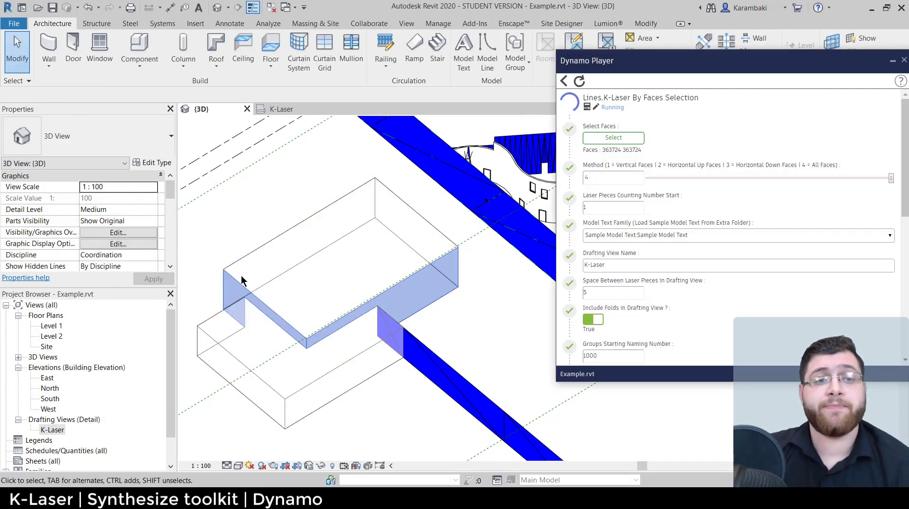
Step: Run the K-Laser script on the two notched faces, choosing yellow as the first color and green as the second
{"action": "left_click", "coordinate": [339, 176]}
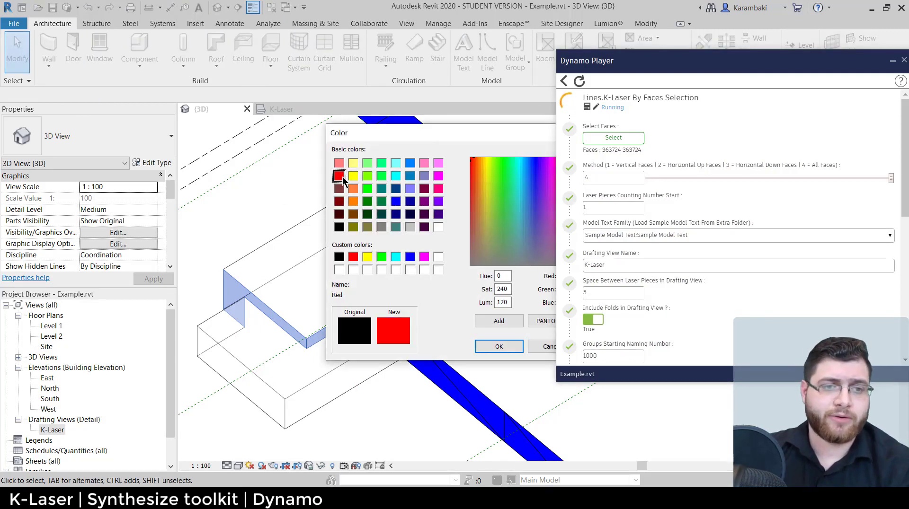
{"action": "left_click", "coordinate": [353, 176]}
{"action": "key", "text": "Return"}
{"action": "left_click", "coordinate": [367, 187]}
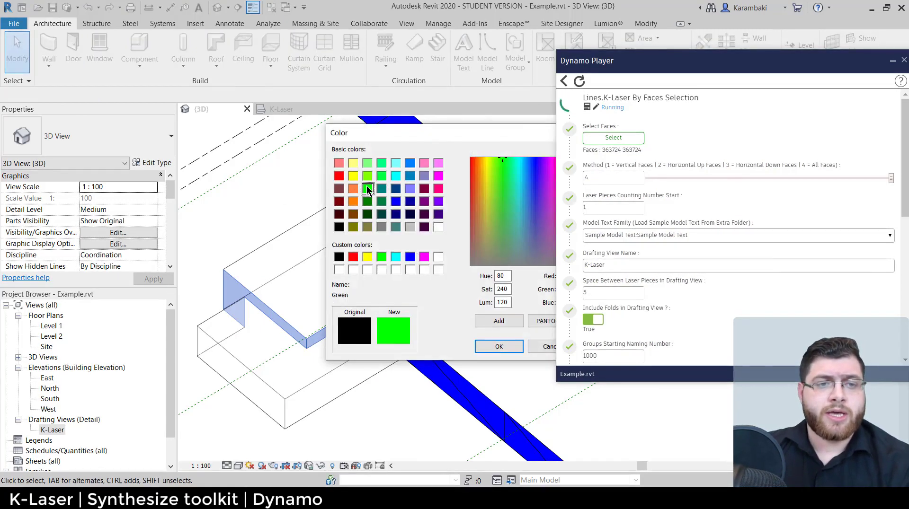
{"action": "key", "text": "Return"}
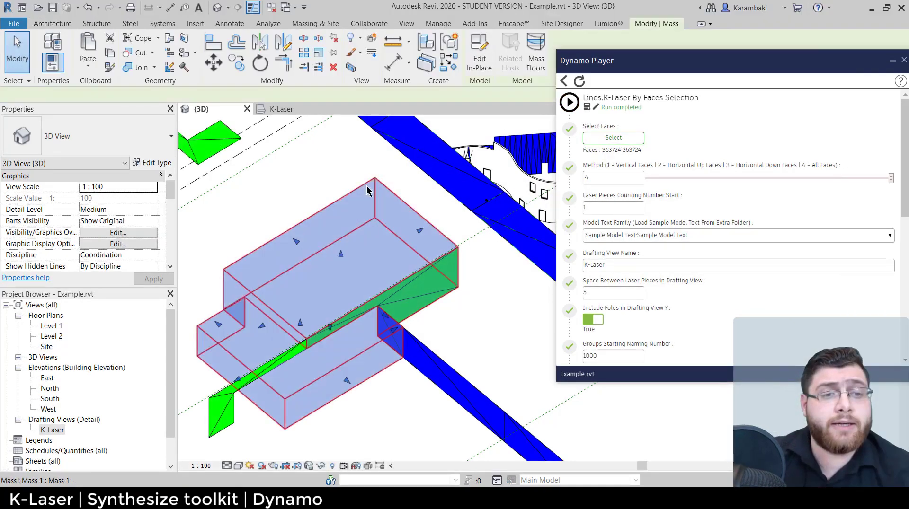
{"action": "left_click", "coordinate": [375, 169]}
{"action": "scroll", "coordinate": [386, 206], "scroll_direction": "down", "scroll_amount": 2}
{"action": "middle_click_drag", "start_coordinate": [387, 208], "coordinate": [529, 363]}
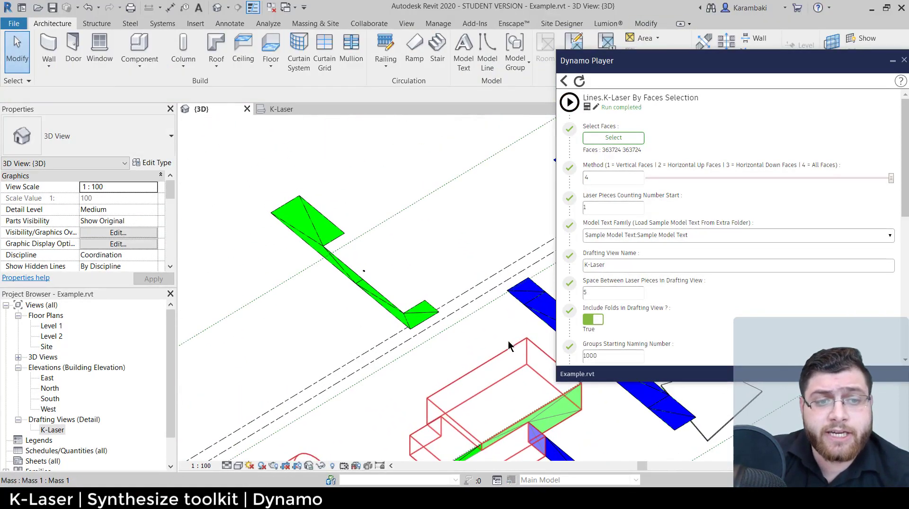
{"action": "middle_click_drag", "start_coordinate": [459, 259], "coordinate": [401, 217]}
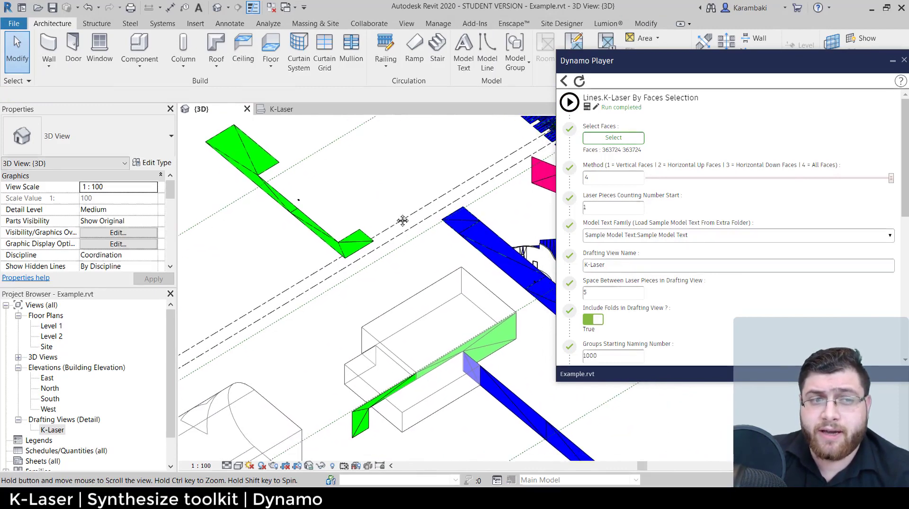
Step: Open the K-Laser drafting view and examine the outline and fold lines of the newest piece 6
{"action": "left_click", "coordinate": [275, 113]}
{"action": "scroll", "coordinate": [409, 247], "scroll_direction": "down", "scroll_amount": 1}
{"action": "middle_click_drag", "start_coordinate": [454, 320], "coordinate": [379, 274]}
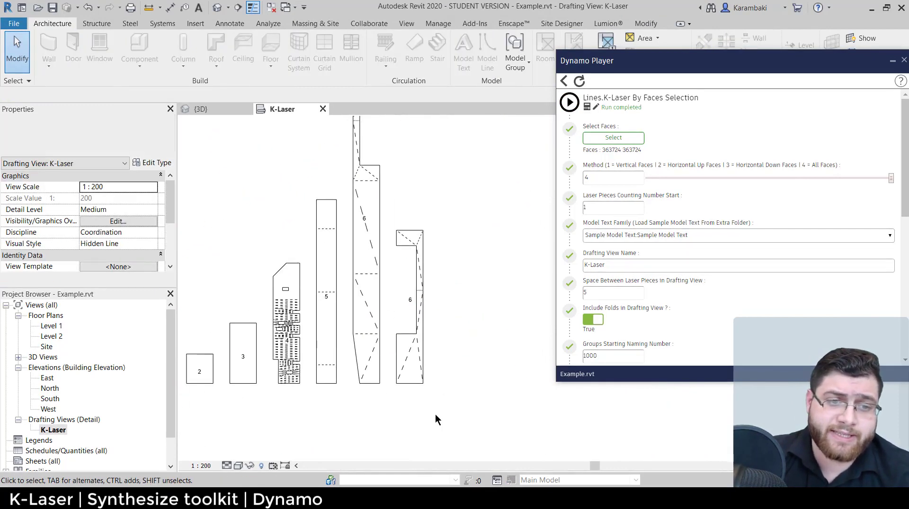
{"action": "scroll", "coordinate": [435, 414], "scroll_direction": "up", "scroll_amount": 4}
{"action": "middle_click_drag", "start_coordinate": [404, 242], "coordinate": [400, 325]}
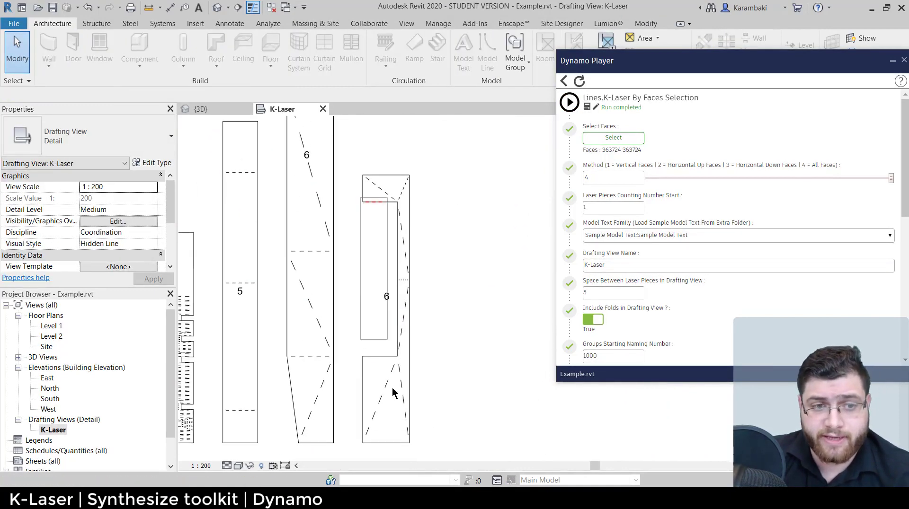
Step: Return to the 3D view and examine the green unfolded strip and its source faces on the stepped mass
{"action": "left_click", "coordinate": [199, 108]}
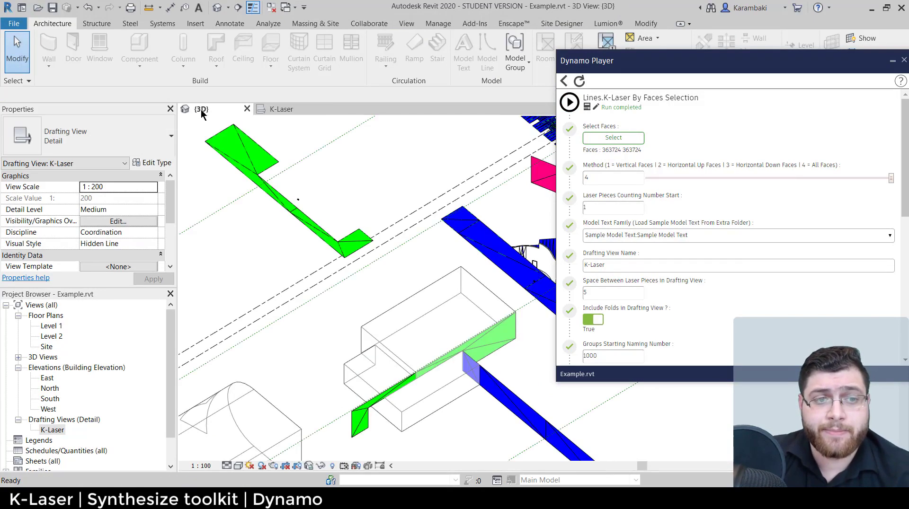
{"action": "scroll", "coordinate": [264, 263], "scroll_direction": "down", "scroll_amount": 2}
{"action": "scroll", "coordinate": [311, 269], "scroll_direction": "up", "scroll_amount": 4}
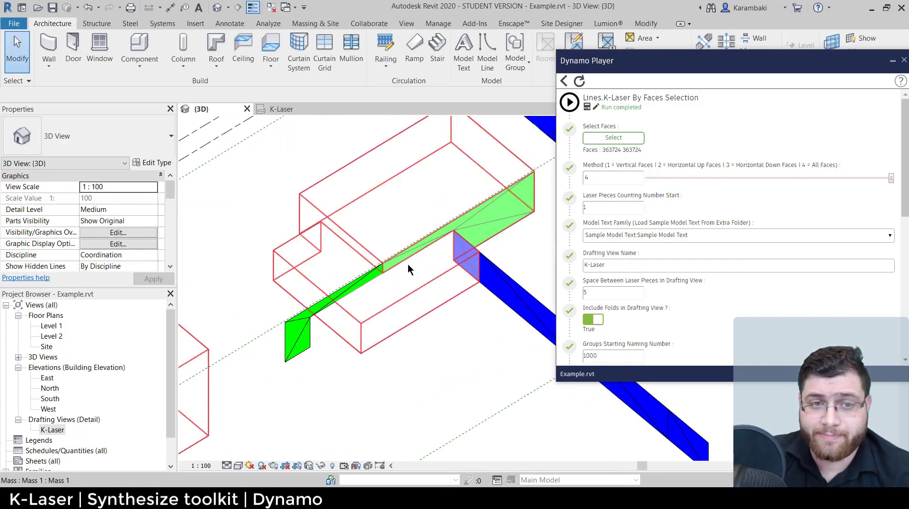
{"action": "scroll", "coordinate": [317, 376], "scroll_direction": "down", "scroll_amount": 3}
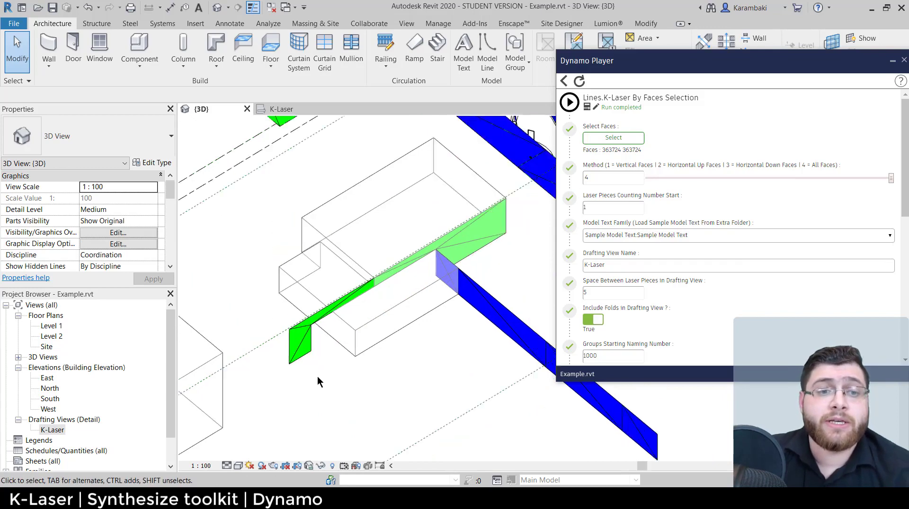
{"action": "scroll", "coordinate": [325, 379], "scroll_direction": "up", "scroll_amount": 1}
{"action": "scroll", "coordinate": [219, 148], "scroll_direction": "up", "scroll_amount": 4}
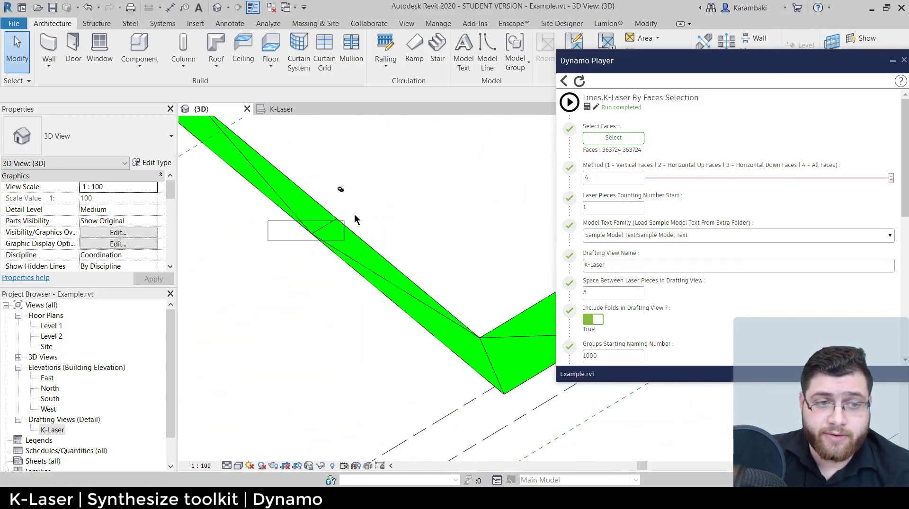
{"action": "scroll", "coordinate": [294, 260], "scroll_direction": "down", "scroll_amount": 4}
{"action": "scroll", "coordinate": [378, 222], "scroll_direction": "up", "scroll_amount": 2}
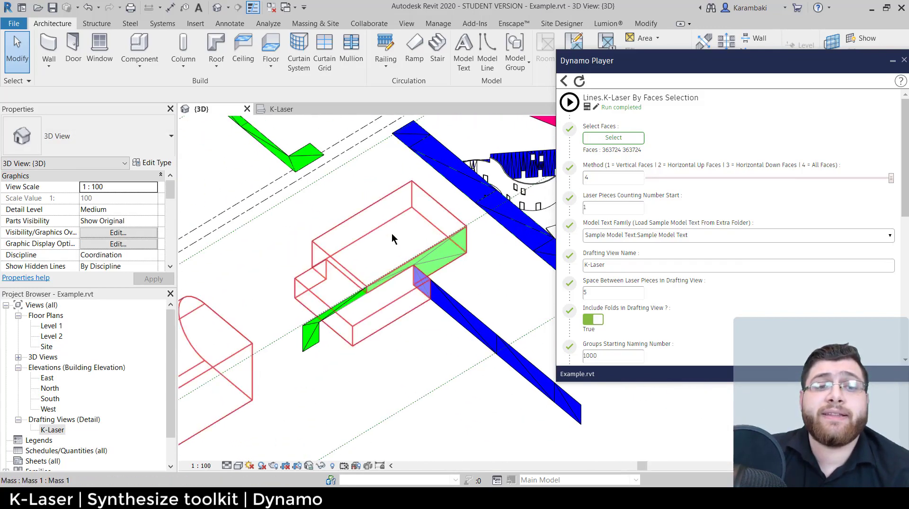
{"action": "middle_click_drag", "start_coordinate": [373, 199], "coordinate": [325, 204]}
{"action": "scroll", "coordinate": [362, 182], "scroll_direction": "up", "scroll_amount": 2}
{"action": "scroll", "coordinate": [318, 240], "scroll_direction": "down", "scroll_amount": 1}
{"action": "middle_click_drag", "start_coordinate": [325, 204], "coordinate": [332, 184], "text": "shift"}
Step: Replace the script's input faces with the top face and two adjoining side faces of the upper mass volume
{"action": "left_click", "coordinate": [606, 137]}
{"action": "scroll", "coordinate": [333, 217], "scroll_direction": "up", "scroll_amount": 2}
{"action": "scroll", "coordinate": [325, 216], "scroll_direction": "down", "scroll_amount": 3}
{"action": "middle_click_drag", "start_coordinate": [306, 239], "coordinate": [495, 268], "text": "shift"}
{"action": "middle_click_drag", "start_coordinate": [393, 375], "coordinate": [511, 260]}
{"action": "scroll", "coordinate": [449, 304], "scroll_direction": "up", "scroll_amount": 2}
{"action": "scroll", "coordinate": [450, 305], "scroll_direction": "up", "scroll_amount": 2}
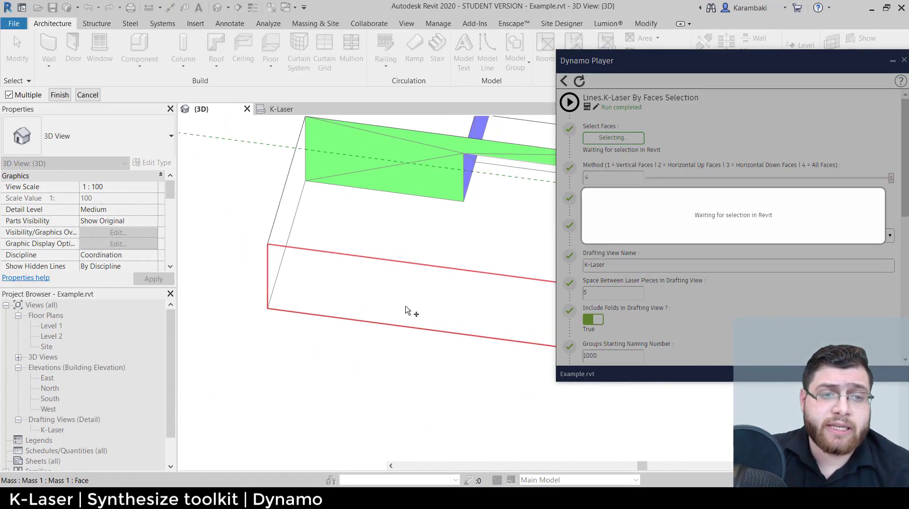
{"action": "left_click", "coordinate": [406, 308]}
{"action": "left_click", "coordinate": [363, 224]}
{"action": "scroll", "coordinate": [362, 224], "scroll_direction": "down", "scroll_amount": 2}
{"action": "middle_click_drag", "start_coordinate": [369, 244], "coordinate": [272, 277], "text": "shift"}
{"action": "scroll", "coordinate": [302, 215], "scroll_direction": "up", "scroll_amount": 2}
{"action": "left_click", "coordinate": [354, 244]}
{"action": "middle_click_drag", "start_coordinate": [325, 221], "coordinate": [336, 244]}
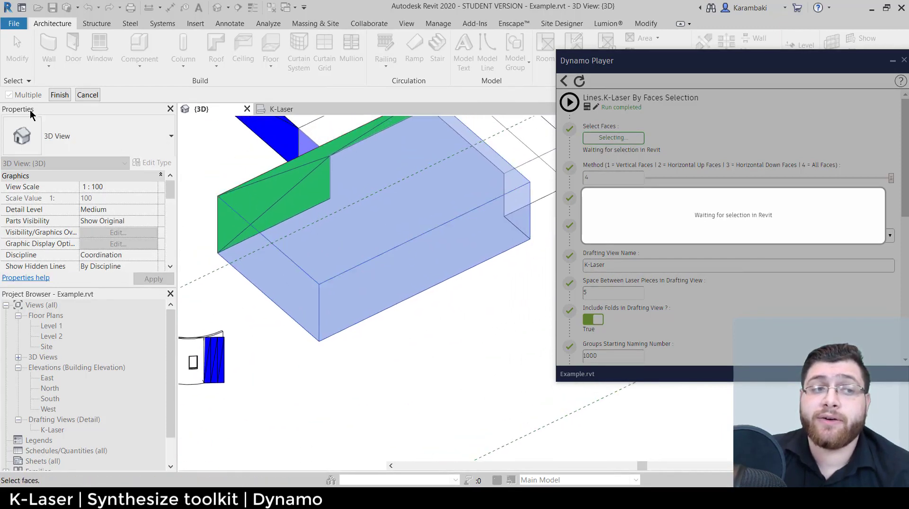
{"action": "left_click", "coordinate": [59, 94]}
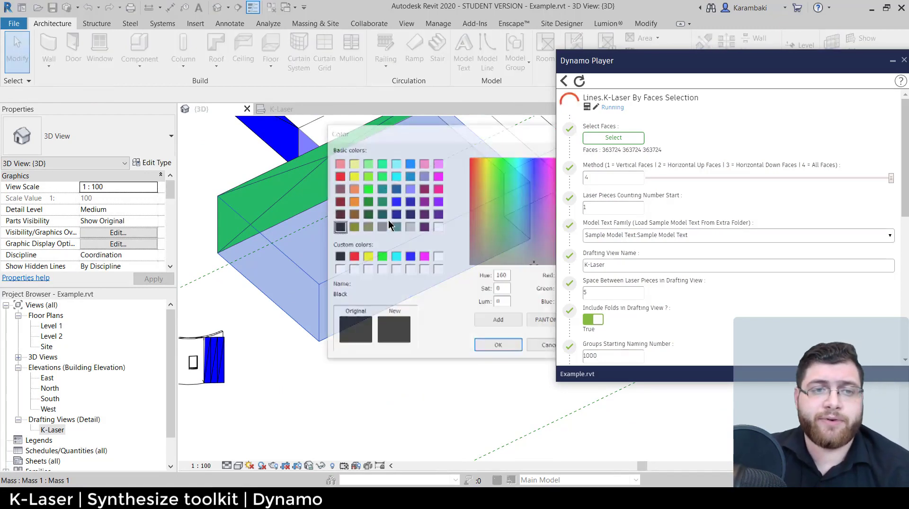
Step: Run the K-Laser script on the three upper-volume faces, choosing yellow as the first color and blue as the second
{"action": "left_click", "coordinate": [342, 177]}
{"action": "key", "text": "Return"}
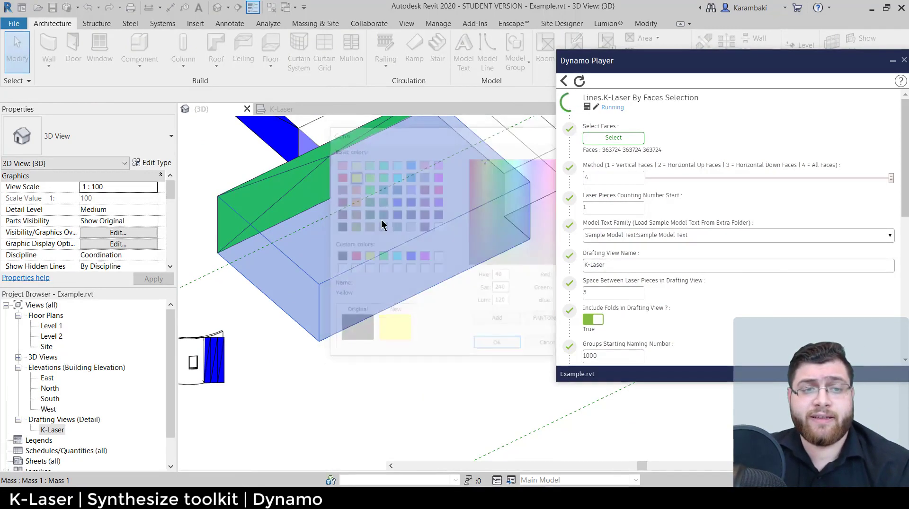
{"action": "left_click", "coordinate": [396, 202]}
{"action": "key", "text": "Return"}
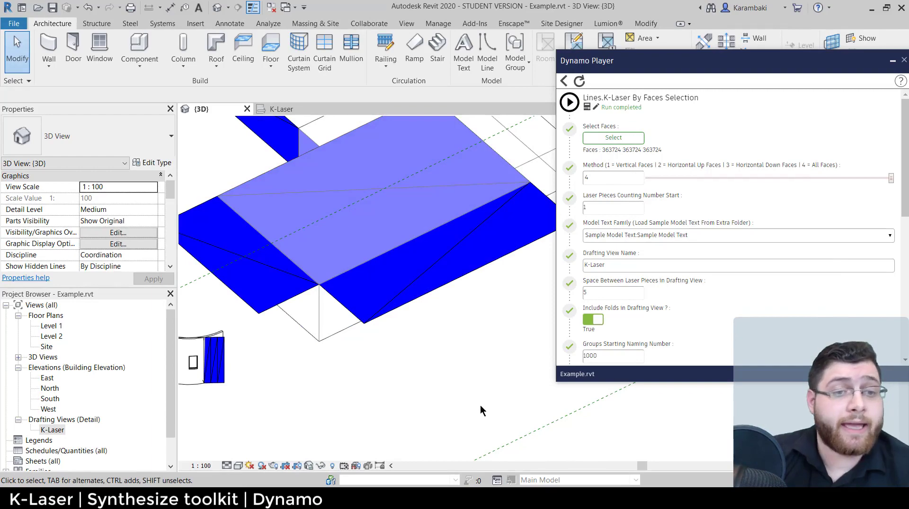
Step: Check the blue unfolded piece in 3D, and examine the fold lines of piece 7 in the K-Laser drafting view
{"action": "scroll", "coordinate": [480, 405], "scroll_direction": "down", "scroll_amount": 4}
{"action": "middle_click_drag", "start_coordinate": [461, 239], "coordinate": [381, 249]}
{"action": "left_click", "coordinate": [456, 248]}
{"action": "key", "text": "Escape"}
{"action": "double_click", "coordinate": [52, 429]}
{"action": "scroll", "coordinate": [265, 232], "scroll_direction": "down", "scroll_amount": 3}
{"action": "scroll", "coordinate": [323, 280], "scroll_direction": "up", "scroll_amount": 5}
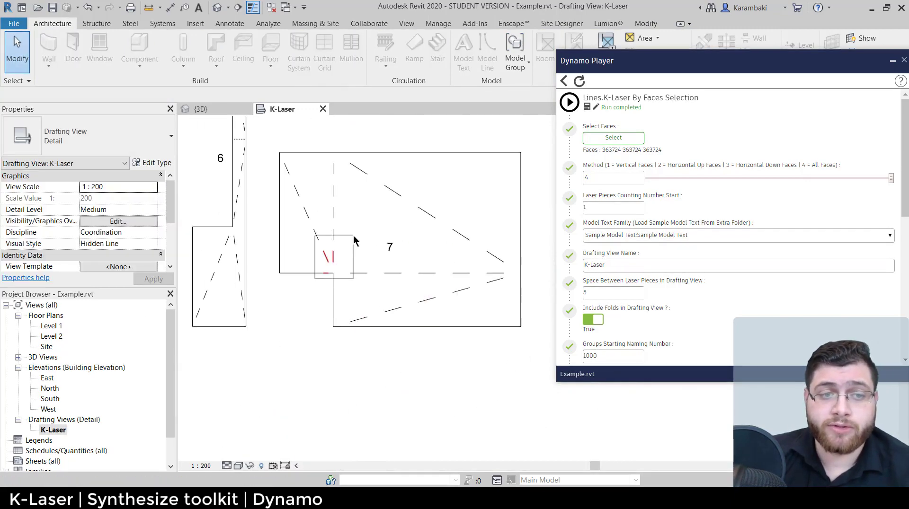
Step: Delete the dashed diagonal line crossing the lower flap of piece 7
{"action": "left_click_drag", "start_coordinate": [332, 148], "coordinate": [552, 296]}
{"action": "scroll", "coordinate": [472, 306], "scroll_direction": "up", "scroll_amount": 2}
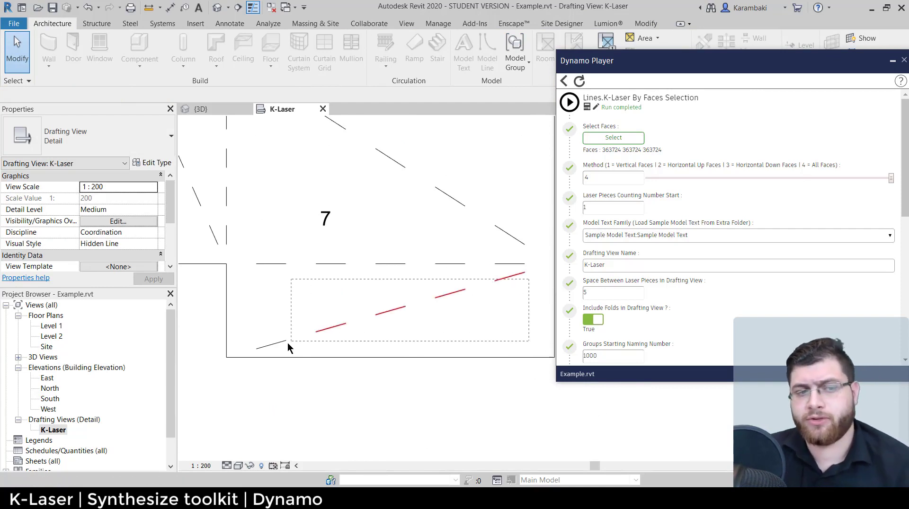
{"action": "left_click_drag", "start_coordinate": [356, 378], "coordinate": [379, 392]}
{"action": "left_click", "coordinate": [379, 393]}
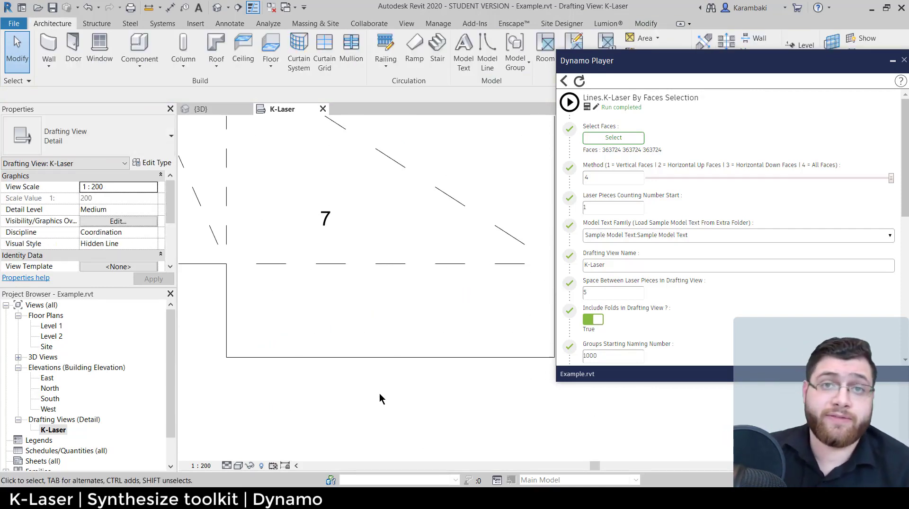
{"action": "scroll", "coordinate": [379, 393], "scroll_direction": "down", "scroll_amount": 2}
Step: Return to the 3D view and examine the unfolded pieces and remaining faces around the stepped mass
{"action": "left_click", "coordinate": [217, 9]}
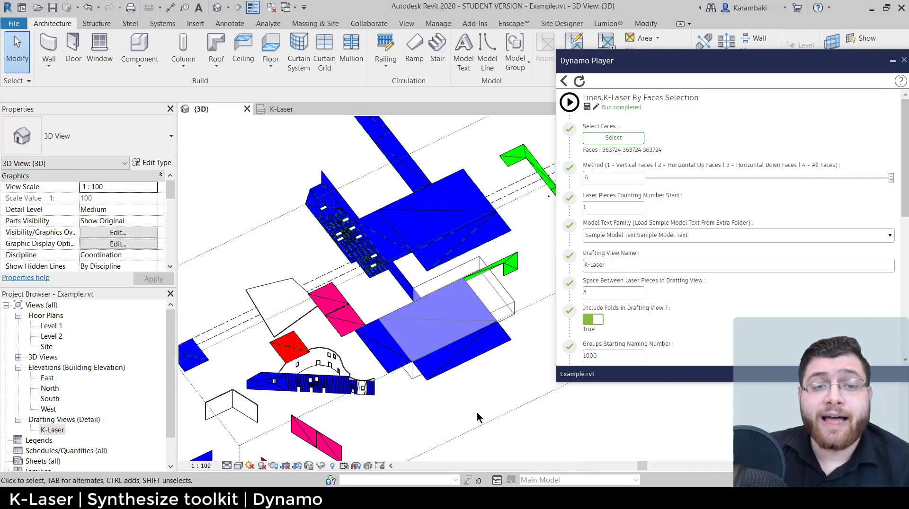
{"action": "middle_click_drag", "start_coordinate": [477, 418], "coordinate": [437, 425]}
{"action": "middle_click_drag", "start_coordinate": [469, 395], "coordinate": [489, 425]}
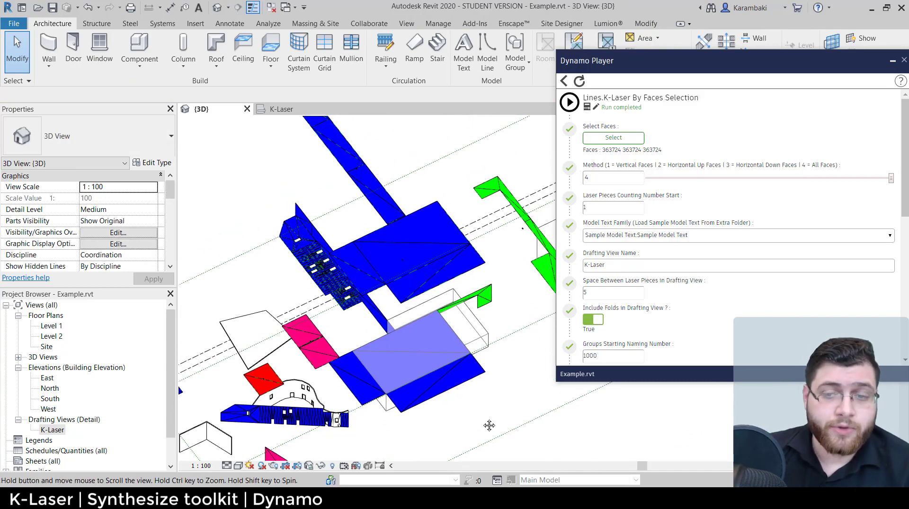
{"action": "middle_click_drag", "start_coordinate": [470, 397], "coordinate": [425, 361]}
{"action": "scroll", "coordinate": [464, 389], "scroll_direction": "up", "scroll_amount": 2}
{"action": "scroll", "coordinate": [448, 385], "scroll_direction": "down", "scroll_amount": 3}
{"action": "middle_click_drag", "start_coordinate": [426, 360], "coordinate": [329, 359], "text": "shift"}
{"action": "middle_click_drag", "start_coordinate": [429, 384], "coordinate": [404, 412], "text": "shift"}
{"action": "scroll", "coordinate": [335, 407], "scroll_direction": "up", "scroll_amount": 3}
{"action": "scroll", "coordinate": [371, 399], "scroll_direction": "up", "scroll_amount": 1}
{"action": "left_click", "coordinate": [604, 137]}
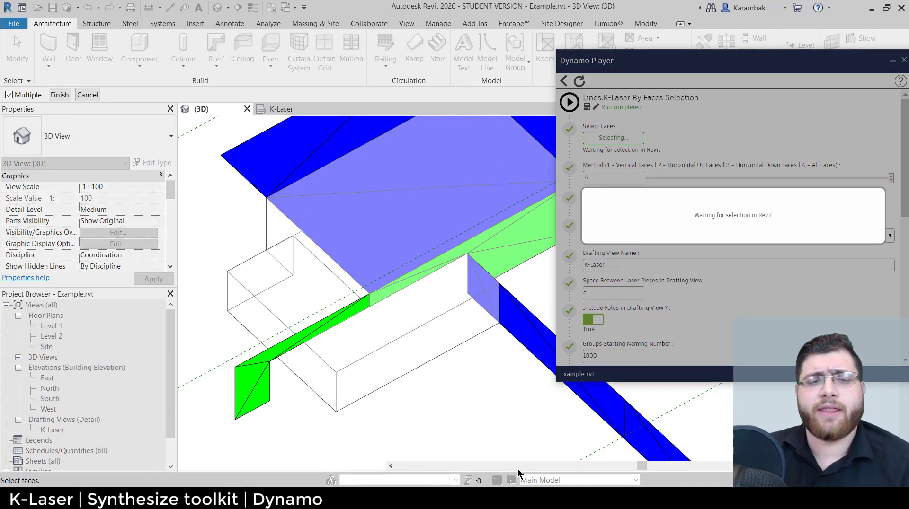
{"action": "left_click", "coordinate": [396, 325]}
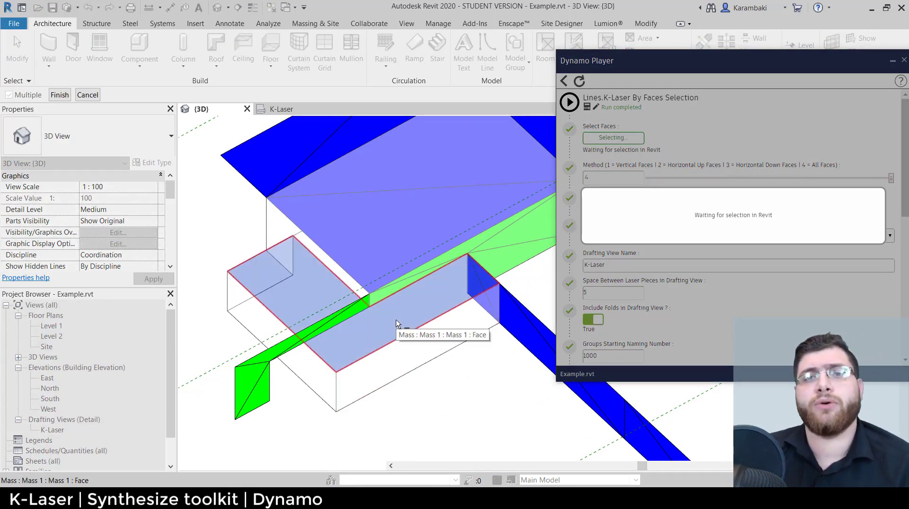
{"action": "scroll", "coordinate": [397, 324], "scroll_direction": "down", "scroll_amount": 4}
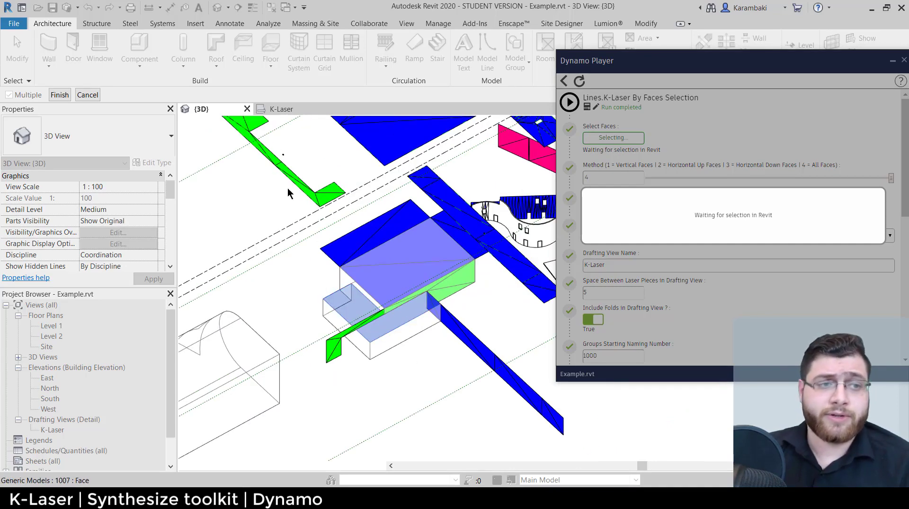
{"action": "left_click", "coordinate": [90, 95]}
Step: Examine the curved mass with the cut-out opening from several sides
{"action": "middle_click_drag", "start_coordinate": [332, 375], "coordinate": [530, 236]}
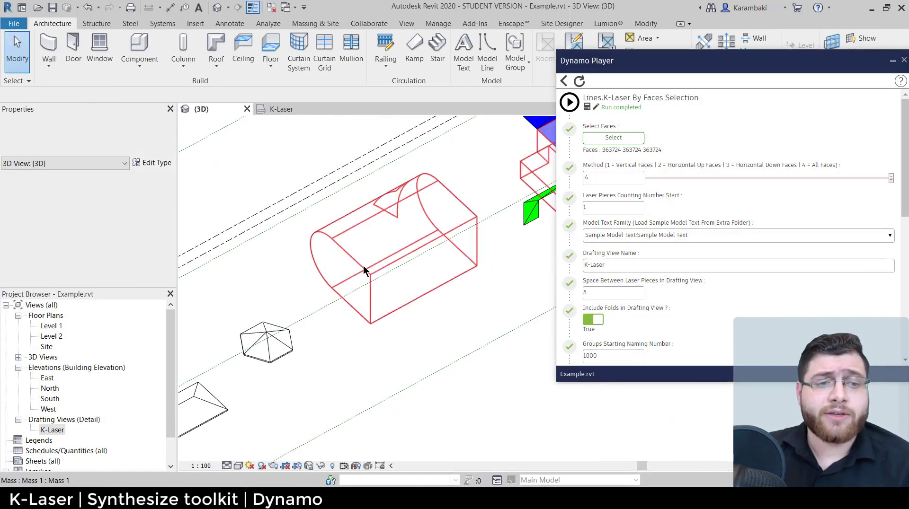
{"action": "left_click", "coordinate": [317, 271]}
{"action": "middle_click_drag", "start_coordinate": [317, 271], "coordinate": [372, 377], "text": "shift"}
{"action": "scroll", "coordinate": [323, 266], "scroll_direction": "up", "scroll_amount": 2}
{"action": "left_click", "coordinate": [440, 369]}
{"action": "middle_click_drag", "start_coordinate": [440, 369], "coordinate": [228, 352], "text": "shift"}
{"action": "middle_click_drag", "start_coordinate": [227, 353], "coordinate": [360, 391]}
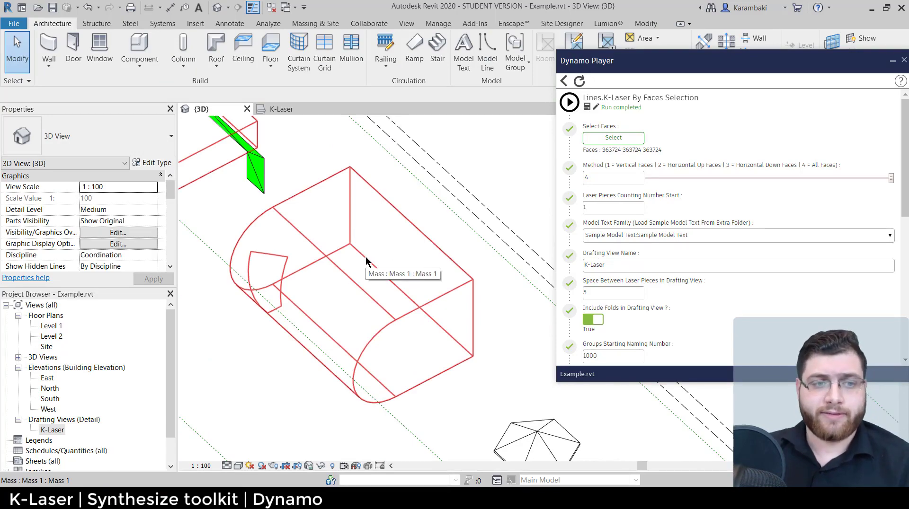
{"action": "middle_click_drag", "start_coordinate": [365, 258], "coordinate": [473, 291], "text": "shift"}
{"action": "left_click", "coordinate": [422, 267]}
{"action": "scroll", "coordinate": [472, 289], "scroll_direction": "up", "scroll_amount": 3}
{"action": "left_click", "coordinate": [472, 290]}
{"action": "middle_click_drag", "start_coordinate": [525, 280], "coordinate": [334, 285]}
{"action": "scroll", "coordinate": [438, 283], "scroll_direction": "up", "scroll_amount": 2}
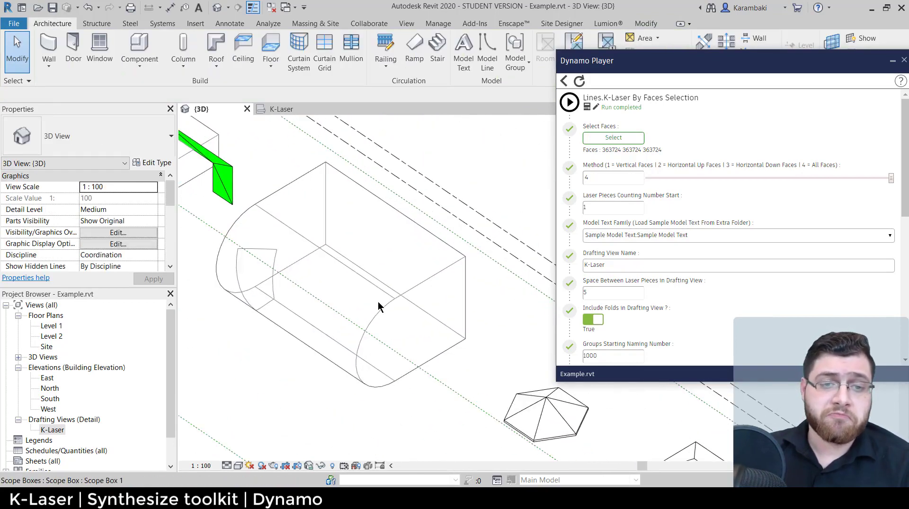
Step: Replace the script's input faces with the curved mass's cut-out face and its adjoining flat faces
{"action": "left_click", "coordinate": [623, 138]}
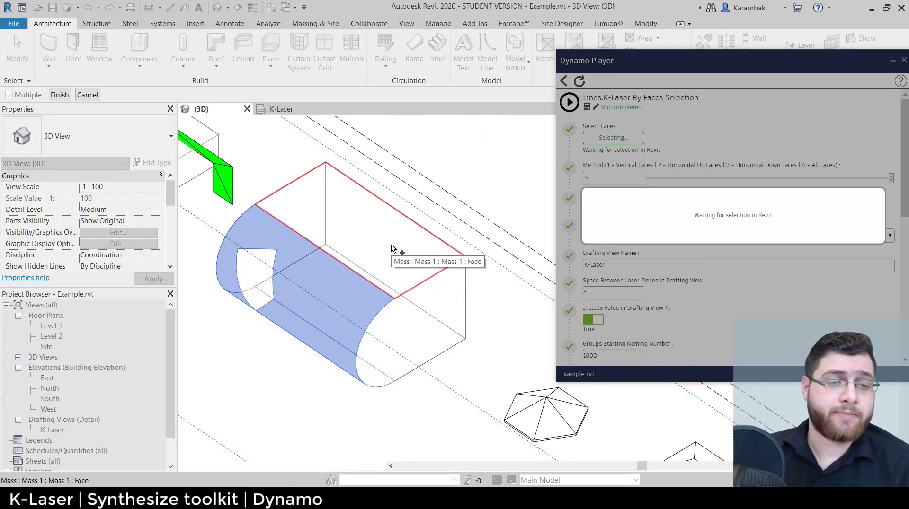
{"action": "middle_click_drag", "start_coordinate": [391, 249], "coordinate": [473, 364], "text": "shift"}
{"action": "middle_click_drag", "start_coordinate": [375, 277], "coordinate": [213, 301], "text": "shift"}
{"action": "scroll", "coordinate": [494, 341], "scroll_direction": "up", "scroll_amount": 2}
{"action": "left_click", "coordinate": [61, 95]}
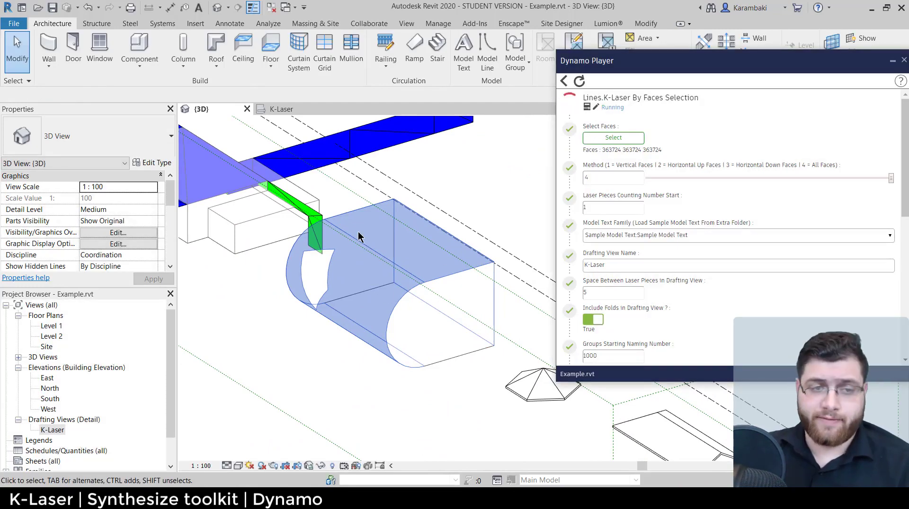
Step: Run the K-Laser script on the curved mass faces, choosing yellow as the first color and blue as the second
{"action": "double_click", "coordinate": [350, 180]}
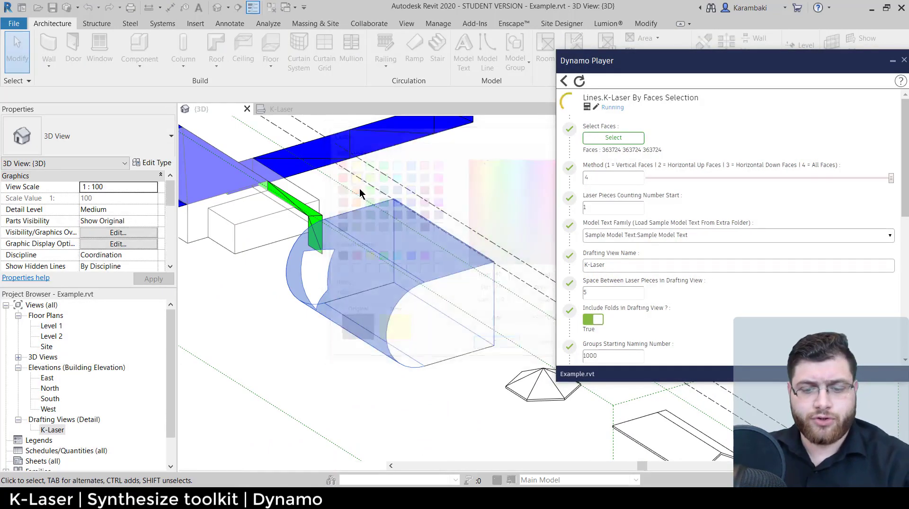
{"action": "double_click", "coordinate": [355, 189]}
{"action": "double_click", "coordinate": [395, 202]}
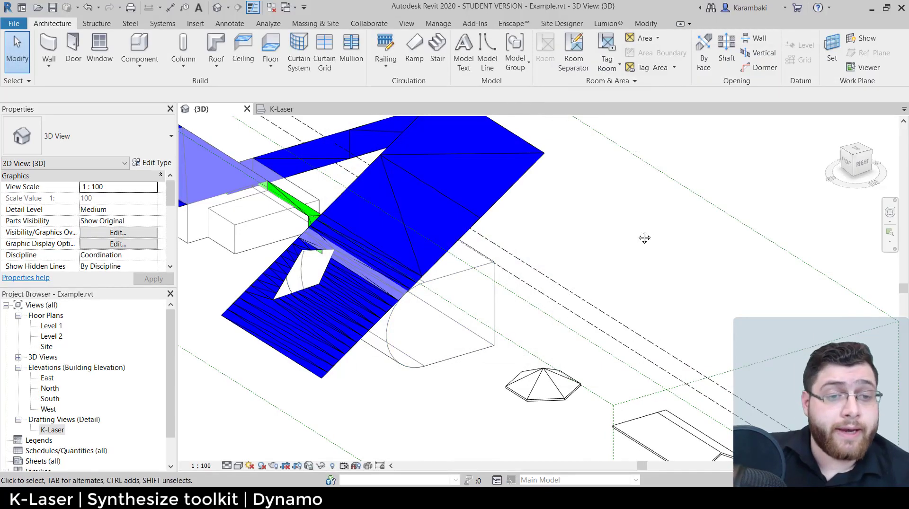
Step: Examine the blue unfolded curved piece in 3D, including its cut-out and number label
{"action": "middle_click_drag", "start_coordinate": [644, 237], "coordinate": [624, 326]}
{"action": "left_click", "coordinate": [555, 340]}
{"action": "middle_click_drag", "start_coordinate": [554, 339], "coordinate": [423, 247], "text": "shift"}
{"action": "scroll", "coordinate": [424, 246], "scroll_direction": "up", "scroll_amount": 5}
{"action": "left_click", "coordinate": [425, 231]}
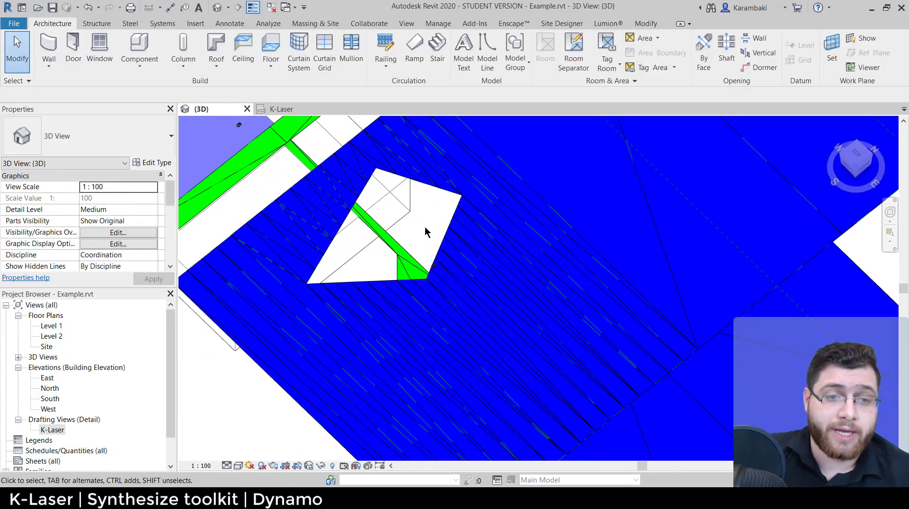
{"action": "scroll", "coordinate": [372, 283], "scroll_direction": "up", "scroll_amount": 5}
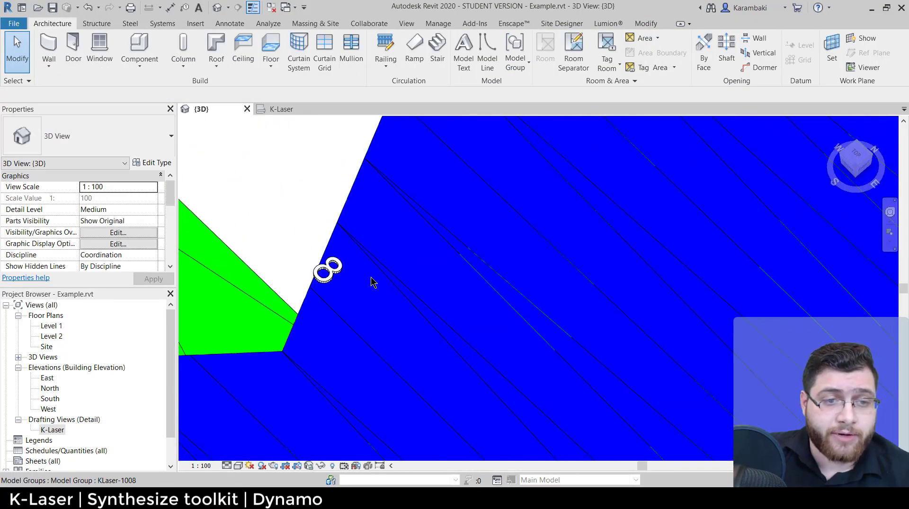
Step: Open the K-Laser drafting view, dismiss the save reminder, and examine the fold lines and cut-out of piece 8
{"action": "double_click", "coordinate": [52, 430]}
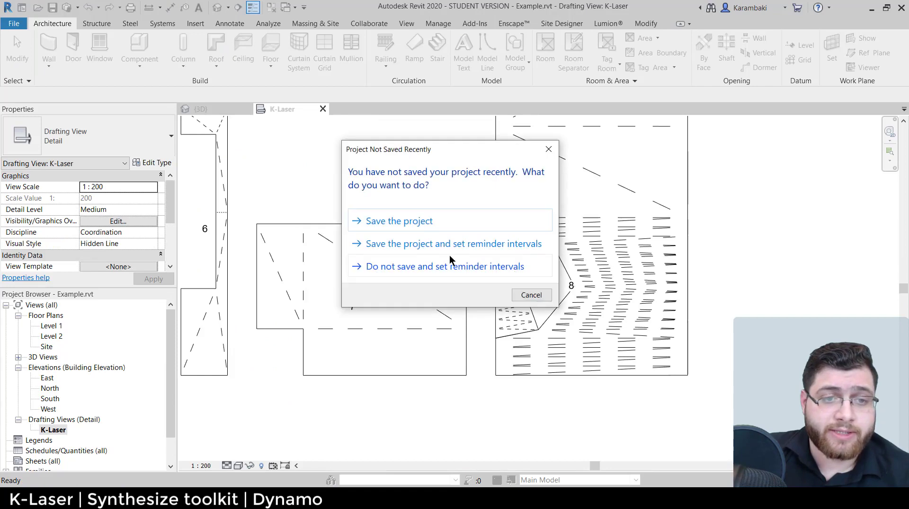
{"action": "left_click", "coordinate": [532, 294]}
{"action": "scroll", "coordinate": [565, 312], "scroll_direction": "up", "scroll_amount": 3}
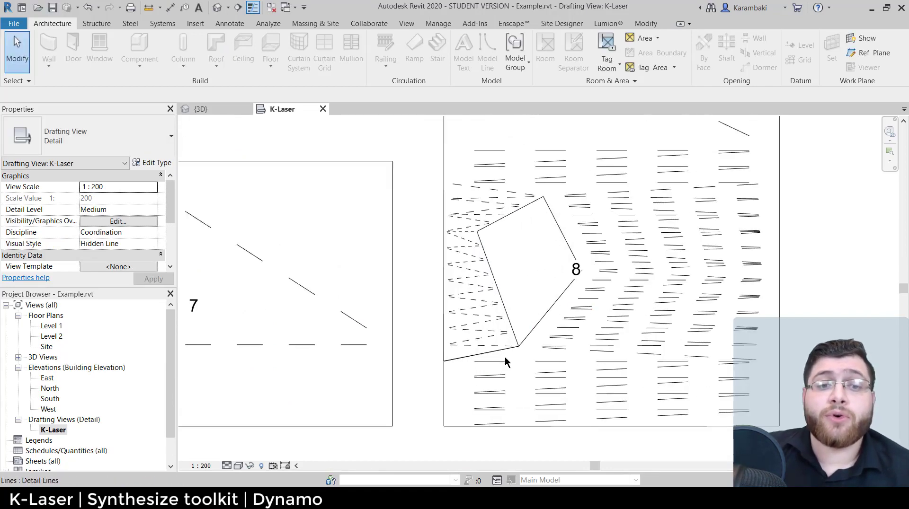
{"action": "middle_click_drag", "start_coordinate": [453, 371], "coordinate": [416, 342]}
{"action": "scroll", "coordinate": [370, 382], "scroll_direction": "down", "scroll_amount": 3}
Step: Delete the closely spaced solid slanted lines between the outer edge and the cut-out of piece 8
{"action": "scroll", "coordinate": [407, 359], "scroll_direction": "up", "scroll_amount": 7}
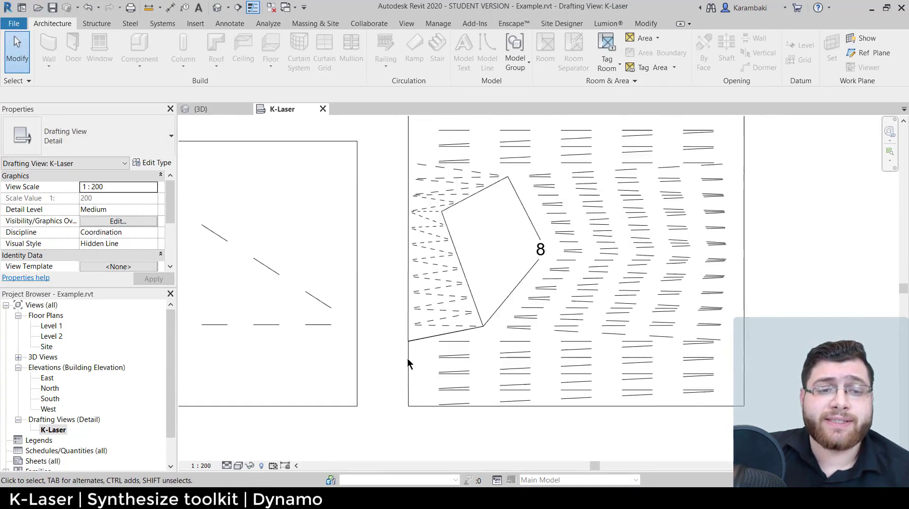
{"action": "scroll", "coordinate": [405, 298], "scroll_direction": "up", "scroll_amount": 3}
{"action": "left_click_drag", "start_coordinate": [362, 351], "coordinate": [363, 348]}
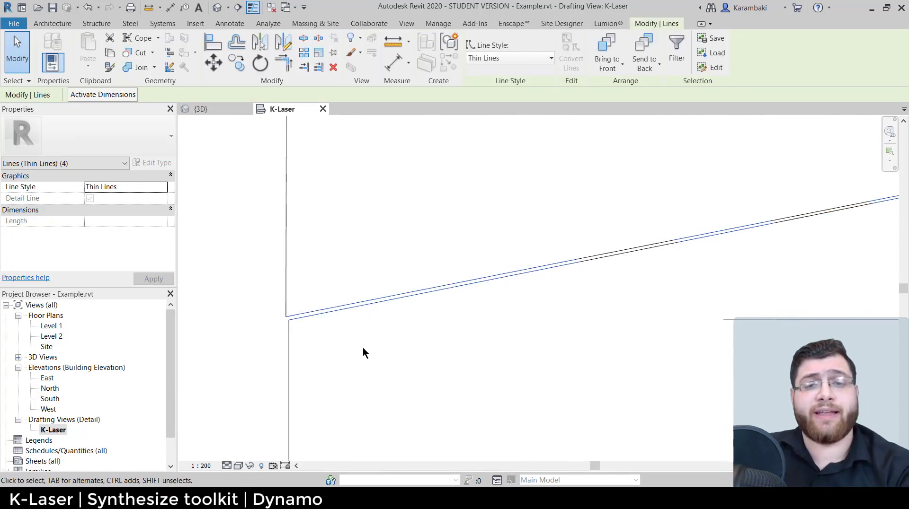
{"action": "key", "text": "Delete"}
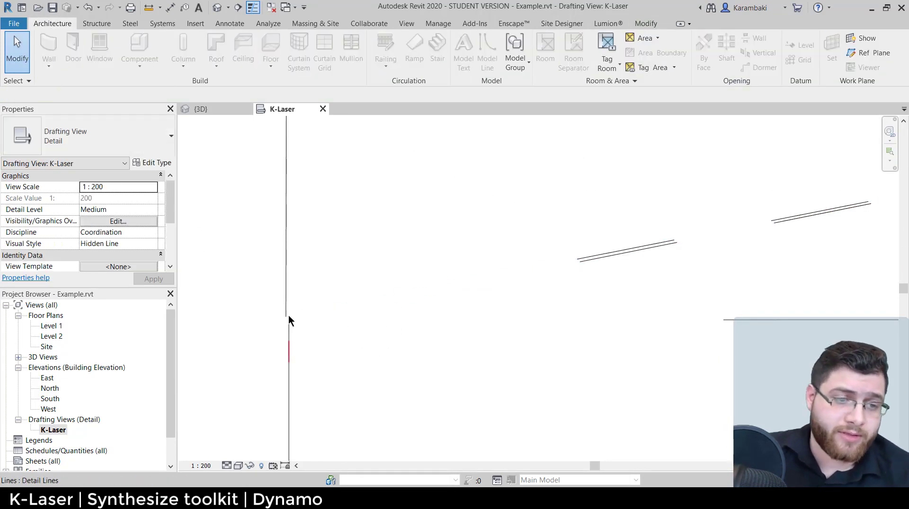
Step: Stretch the upper segment of piece 8's left outline to meet the endpoint of the segment below it
{"action": "left_click", "coordinate": [288, 314]}
{"action": "left_click_drag", "start_coordinate": [287, 315], "coordinate": [322, 321]}
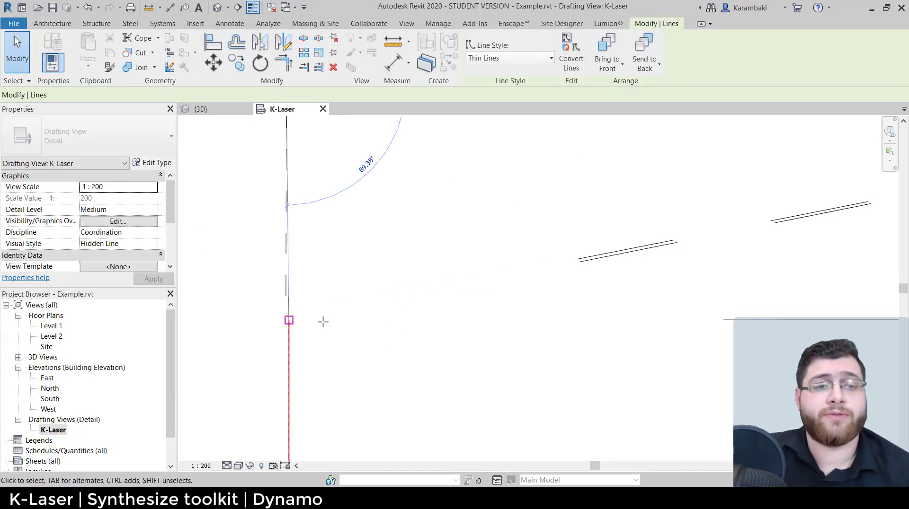
{"action": "key", "text": "Escape"}
{"action": "key", "text": "Escape"}
Step: Delete the middle segment of piece 8's left outline and extend the short bottom segment to the upper segment's endpoint
{"action": "scroll", "coordinate": [323, 322], "scroll_direction": "down", "scroll_amount": 3}
{"action": "scroll", "coordinate": [291, 341], "scroll_direction": "down", "scroll_amount": 5}
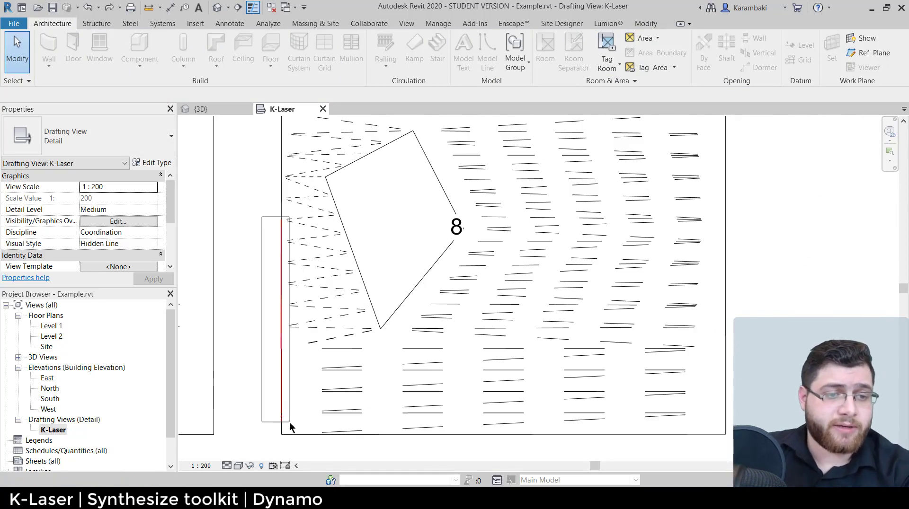
{"action": "left_click_drag", "start_coordinate": [289, 422], "coordinate": [289, 422]}
{"action": "key", "text": "Delete"}
{"action": "scroll", "coordinate": [285, 419], "scroll_direction": "up", "scroll_amount": 1}
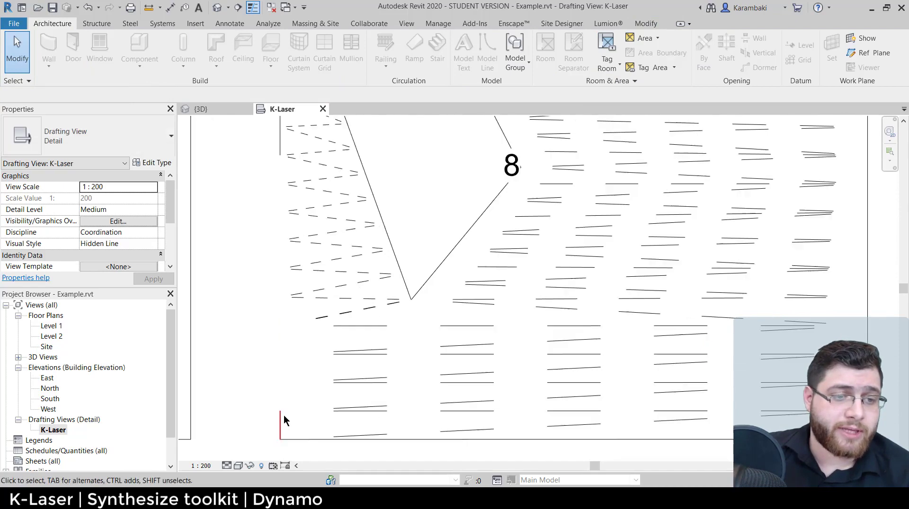
{"action": "left_click", "coordinate": [283, 412]}
{"action": "left_click_drag", "start_coordinate": [283, 161], "coordinate": [280, 155]}
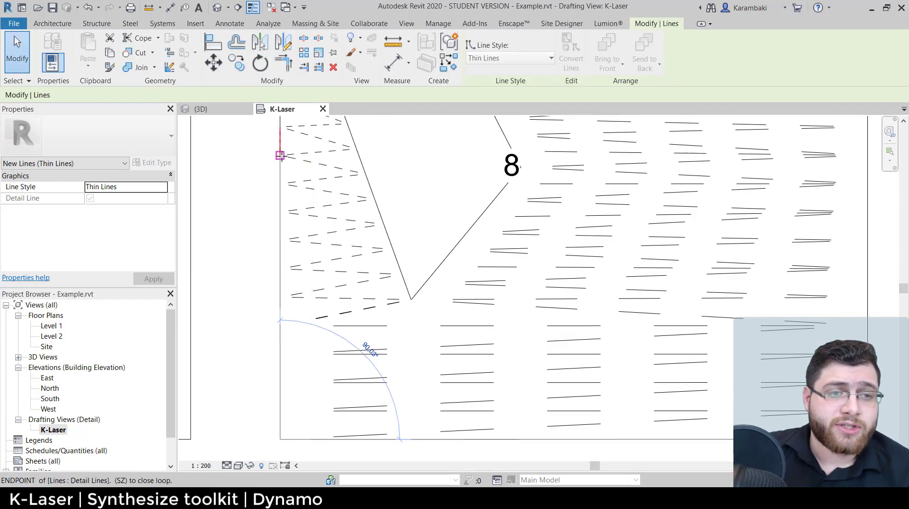
{"action": "key", "text": "Escape"}
{"action": "key", "text": "Escape"}
{"action": "scroll", "coordinate": [262, 379], "scroll_direction": "down", "scroll_amount": 2}
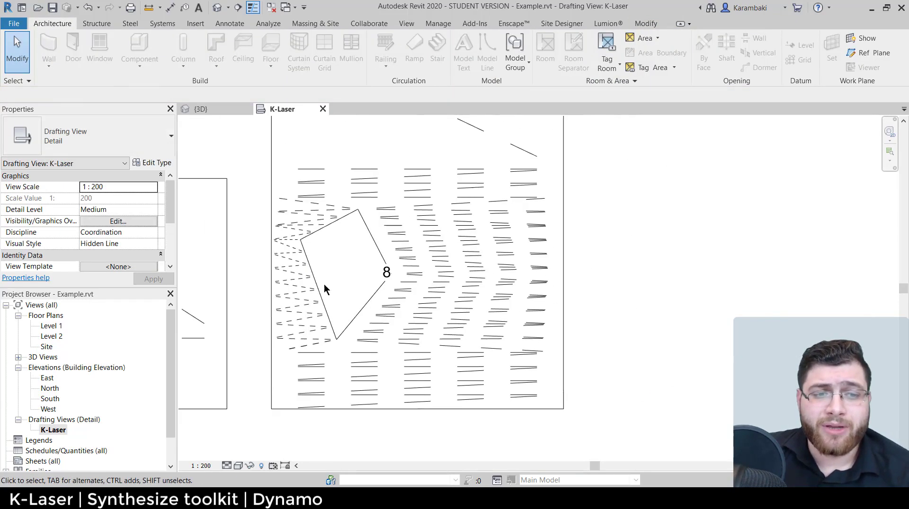
Step: Move the number label 8 off the outline into the middle of the cut-out
{"action": "left_click", "coordinate": [377, 269]}
{"action": "left_click_drag", "start_coordinate": [376, 263], "coordinate": [334, 258]}
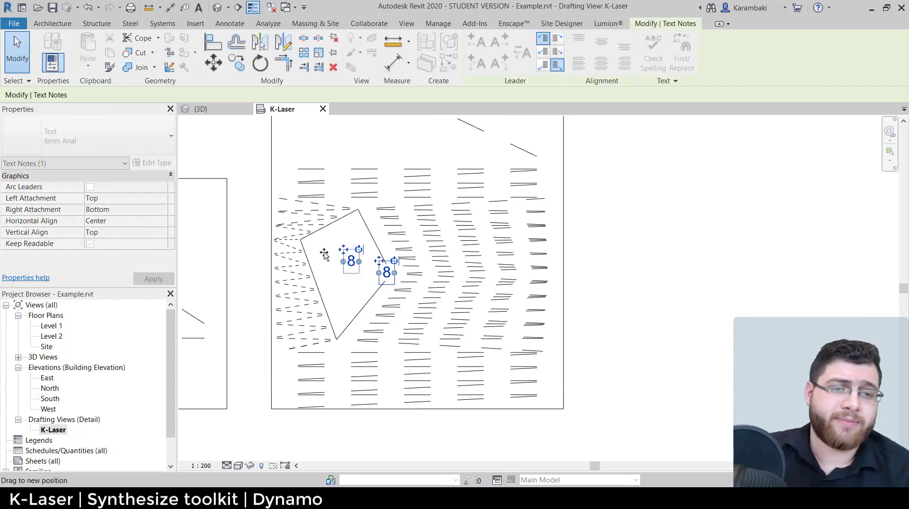
{"action": "key", "text": "Escape"}
Step: Delete both diagonal rows of dashed lines in the upper section of piece 8, keeping the horizontal fold line
{"action": "scroll", "coordinate": [362, 321], "scroll_direction": "down", "scroll_amount": 2}
{"action": "scroll", "coordinate": [346, 298], "scroll_direction": "down", "scroll_amount": 2}
{"action": "scroll", "coordinate": [450, 260], "scroll_direction": "up", "scroll_amount": 4}
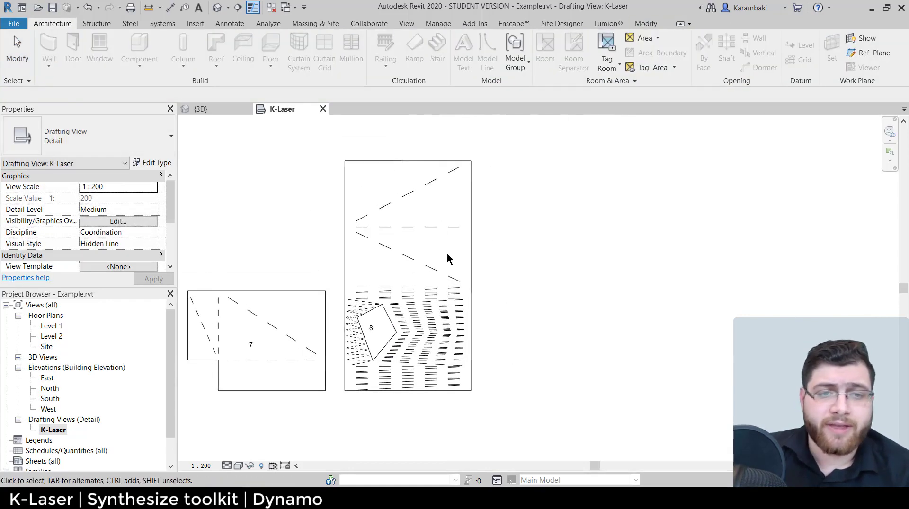
{"action": "mouse_move", "coordinate": [359, 194]}
{"action": "middle_mouse_down"}
{"action": "mouse_move", "coordinate": [334, 239]}
{"action": "mouse_move", "coordinate": [346, 188]}
{"action": "middle_mouse_up"}
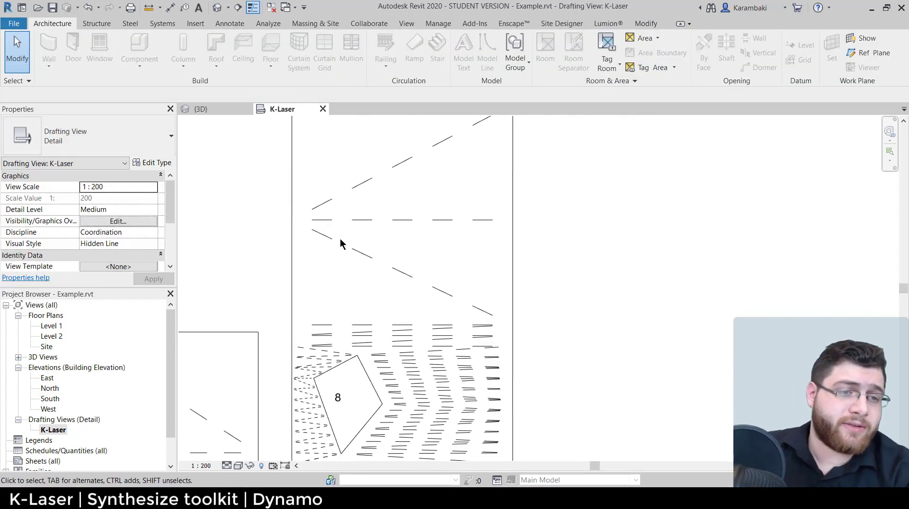
{"action": "left_click_drag", "start_coordinate": [497, 311], "coordinate": [501, 316]}
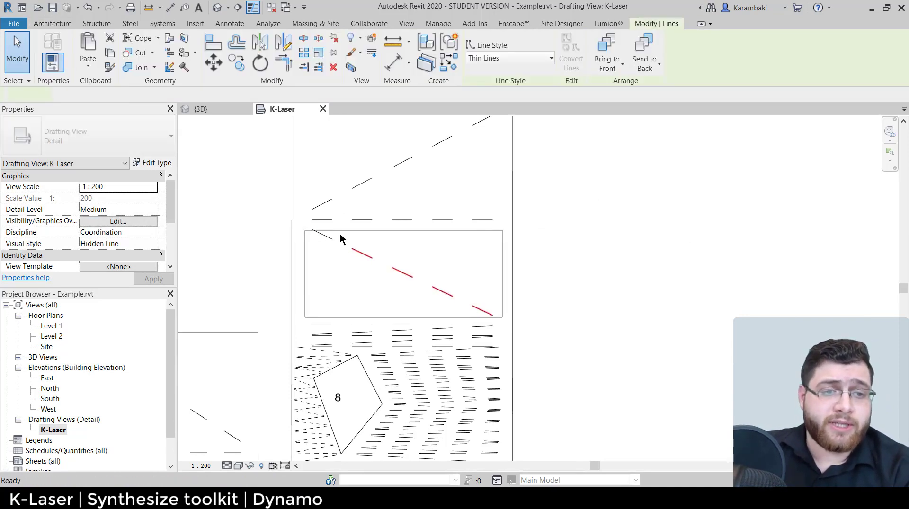
{"action": "key", "text": "Delete"}
{"action": "middle_click_drag", "start_coordinate": [314, 240], "coordinate": [316, 288]}
{"action": "left_click", "coordinate": [323, 283]}
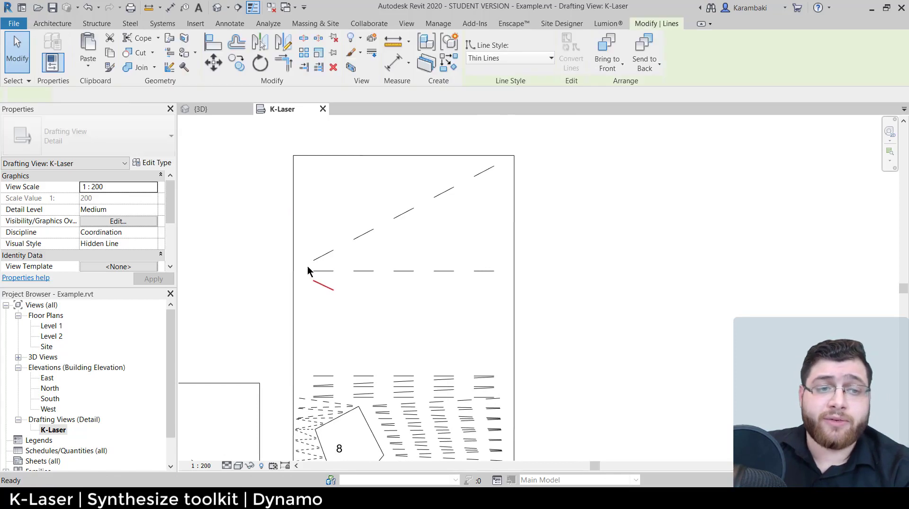
{"action": "key", "text": "Delete"}
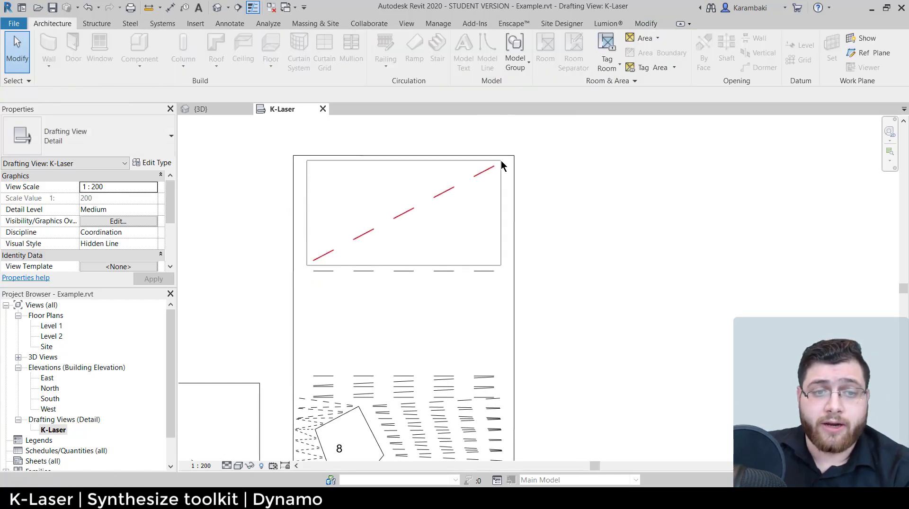
{"action": "left_click", "coordinate": [503, 163]}
{"action": "key", "text": "Delete"}
{"action": "scroll", "coordinate": [502, 157], "scroll_direction": "down", "scroll_amount": 2}
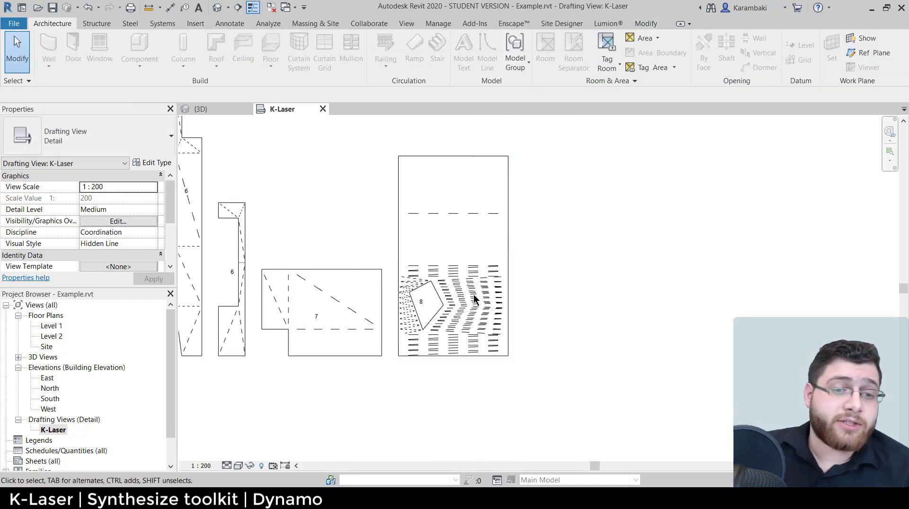
Step: Examine the dense fold lines of piece 8 and select outline lines just above them
{"action": "scroll", "coordinate": [495, 286], "scroll_direction": "up", "scroll_amount": 3}
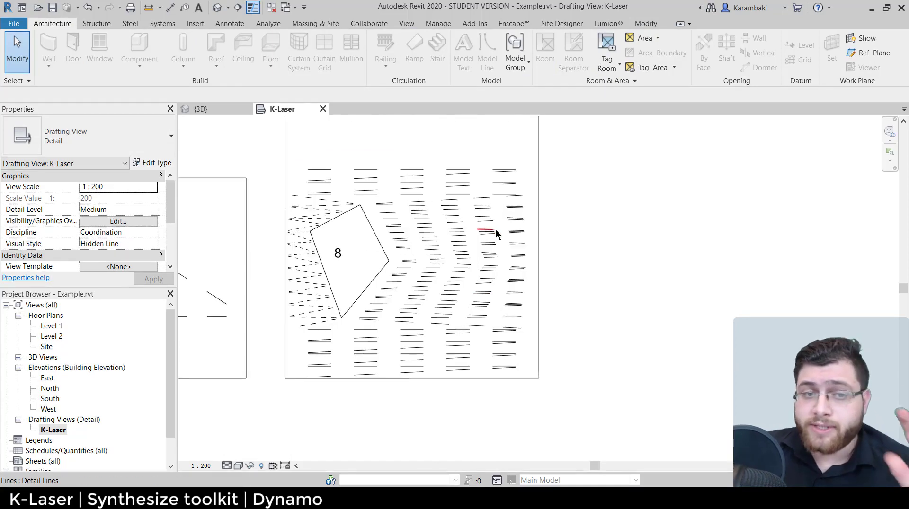
{"action": "middle_click_drag", "start_coordinate": [510, 172], "coordinate": [518, 220]}
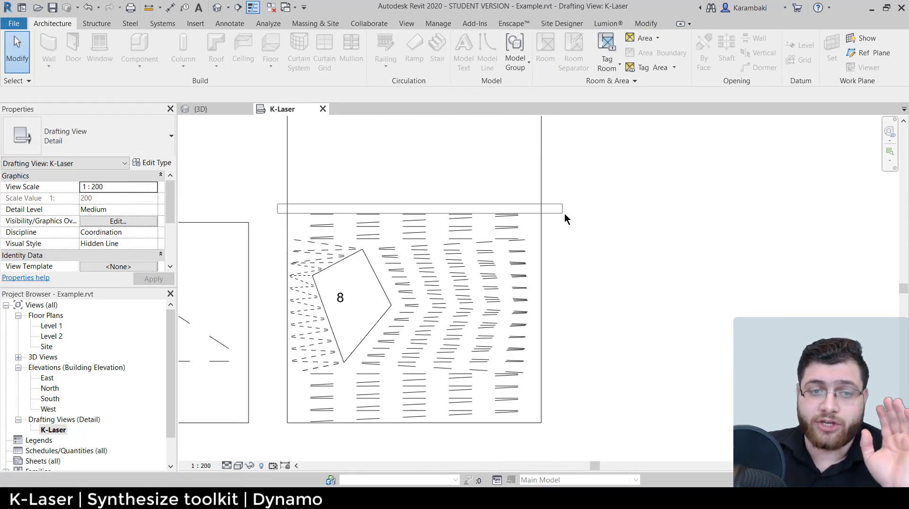
{"action": "left_click_drag", "start_coordinate": [396, 173], "coordinate": [400, 171]}
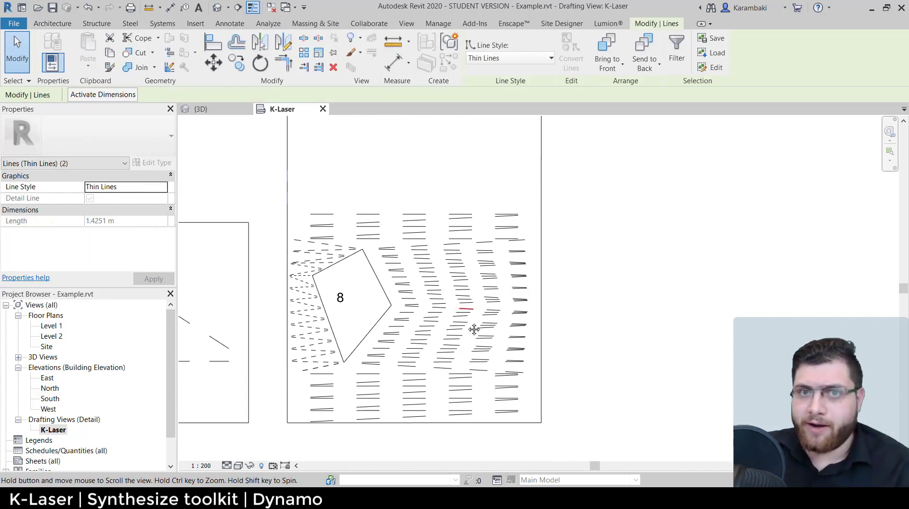
{"action": "scroll", "coordinate": [469, 303], "scroll_direction": "down", "scroll_amount": 3}
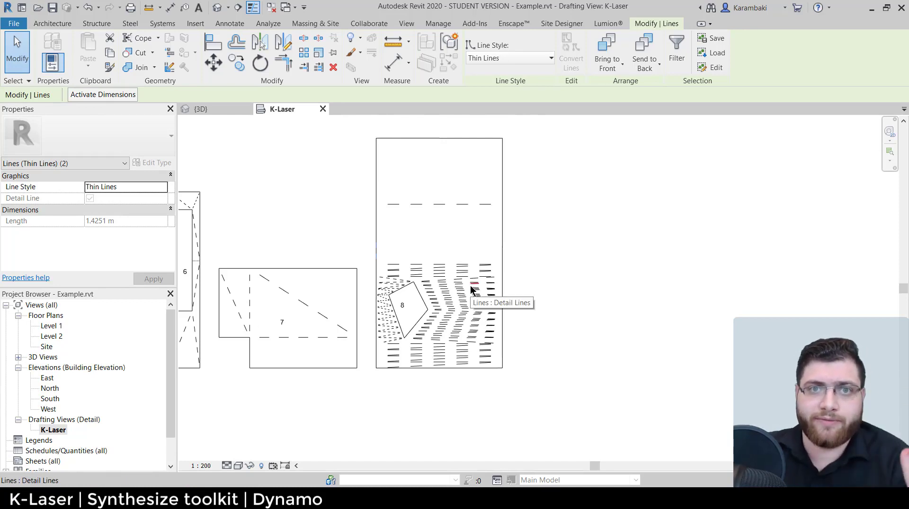
Step: Return to the 3D view, start a new K-Laser face selection in Dynamo Player, and pick the round-ended face of the mass
{"action": "left_click", "coordinate": [208, 110]}
{"action": "scroll", "coordinate": [441, 206], "scroll_direction": "down", "scroll_amount": 10}
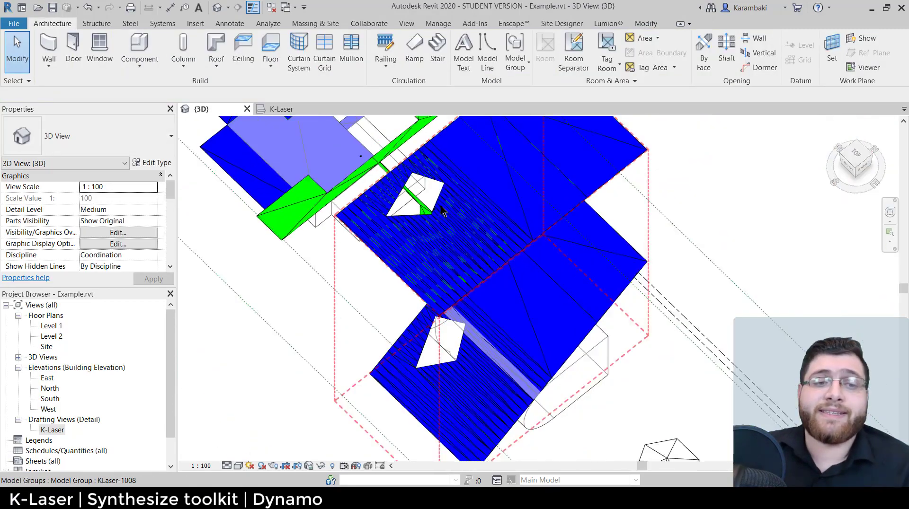
{"action": "middle_click_drag", "start_coordinate": [441, 206], "coordinate": [495, 322]}
{"action": "scroll", "coordinate": [475, 402], "scroll_direction": "up", "scroll_amount": 4}
{"action": "middle_click_drag", "start_coordinate": [495, 322], "coordinate": [500, 305], "text": "shift"}
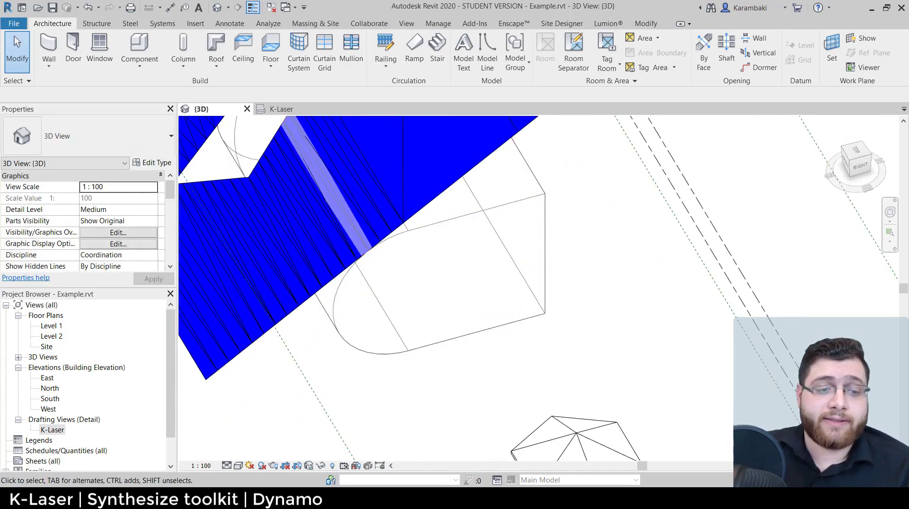
{"action": "key", "text": "alt+Tab"}
{"action": "left_click", "coordinate": [636, 141]}
{"action": "left_click", "coordinate": [470, 304]}
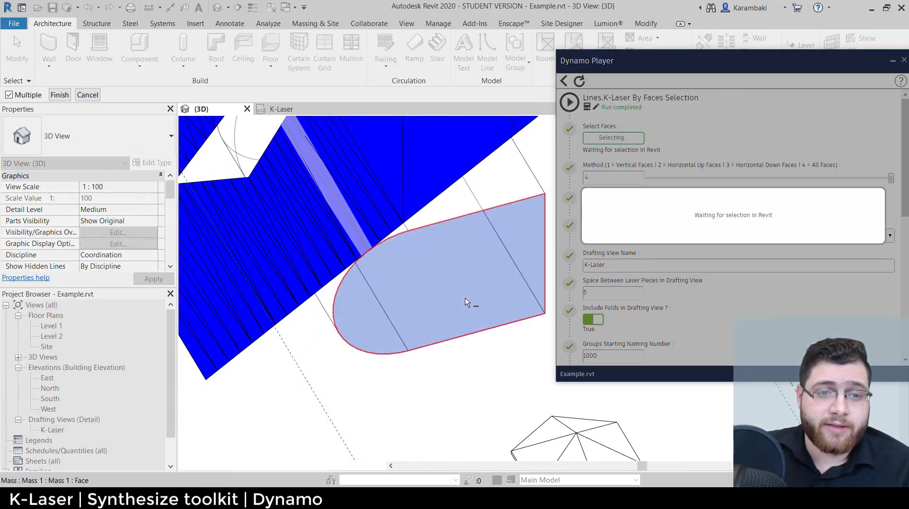
Step: Add the adjoining flat face and the opposite round-ended face of the mass, and finish the selection
{"action": "scroll", "coordinate": [468, 301], "scroll_direction": "down", "scroll_amount": 4}
{"action": "middle_click_drag", "start_coordinate": [481, 377], "coordinate": [481, 142], "text": "shift"}
{"action": "left_click", "coordinate": [446, 300]}
{"action": "middle_click_drag", "start_coordinate": [446, 300], "coordinate": [468, 394], "text": "shift"}
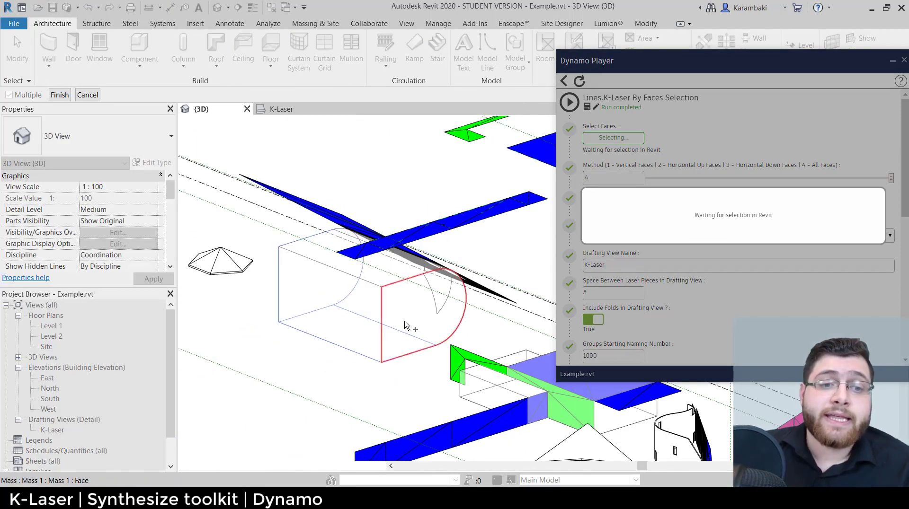
{"action": "left_click", "coordinate": [405, 324]}
{"action": "middle_click_drag", "start_coordinate": [410, 333], "coordinate": [348, 279]}
{"action": "left_click", "coordinate": [59, 95]}
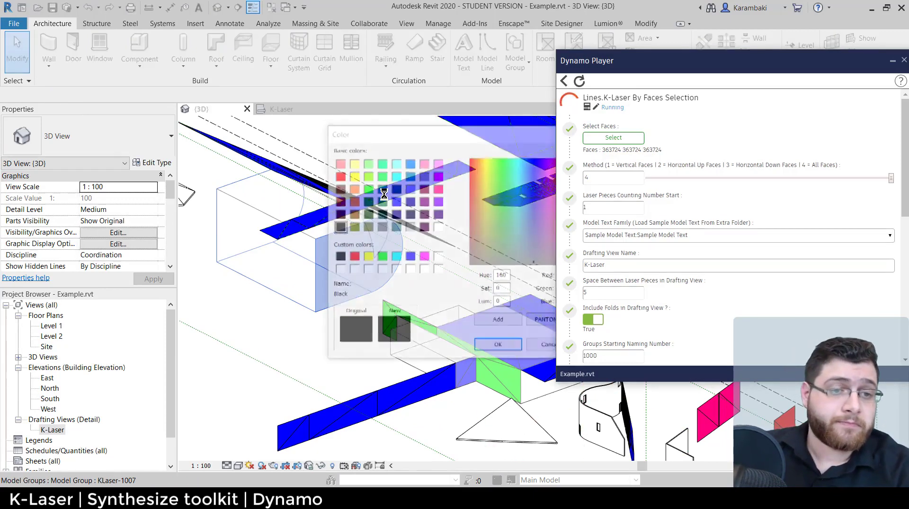
Step: Run the K-Laser script on the three selected faces, picking the first color and green as the second
{"action": "double_click", "coordinate": [367, 176]}
{"action": "left_click", "coordinate": [425, 189]}
{"action": "double_click", "coordinate": [427, 192]}
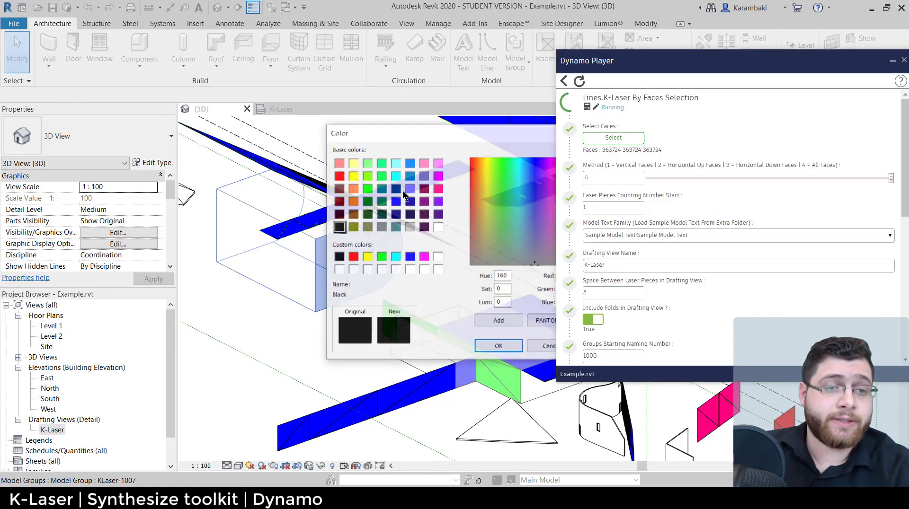
{"action": "double_click", "coordinate": [367, 189]}
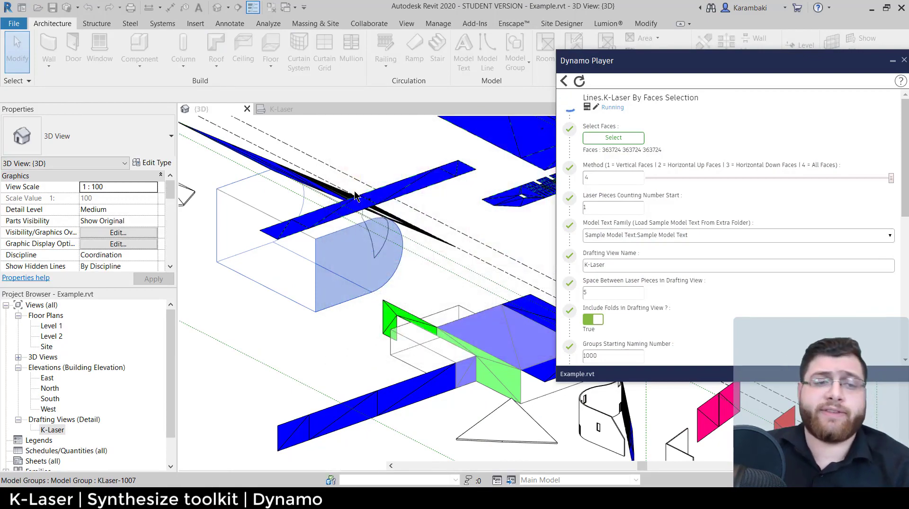
Step: Select the newly unfolded model group and examine its shape and number label 9 in 3D
{"action": "scroll", "coordinate": [621, 260], "scroll_direction": "down", "scroll_amount": 3}
{"action": "middle_click_drag", "start_coordinate": [620, 260], "coordinate": [543, 289]}
{"action": "left_click", "coordinate": [456, 231]}
{"action": "scroll", "coordinate": [462, 407], "scroll_direction": "up", "scroll_amount": 3}
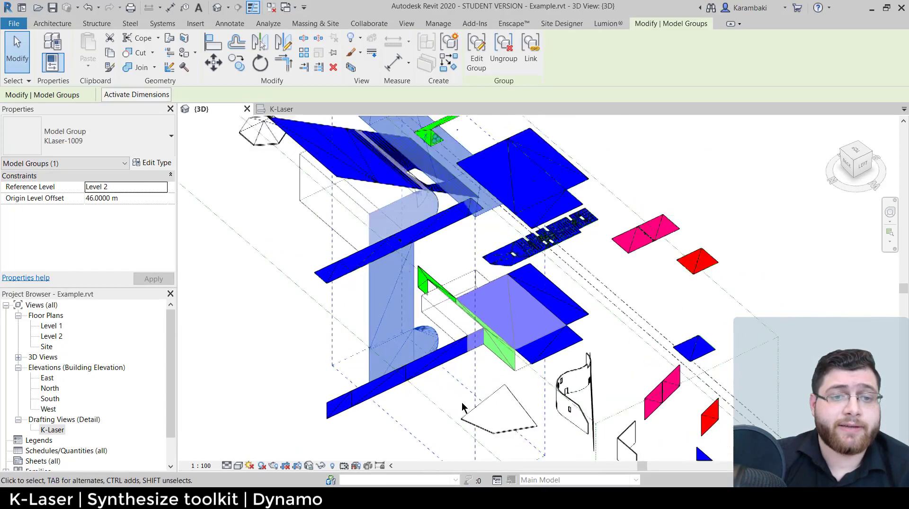
{"action": "middle_click_drag", "start_coordinate": [604, 432], "coordinate": [608, 327], "text": "shift"}
{"action": "middle_click_drag", "start_coordinate": [369, 180], "coordinate": [484, 500]}
{"action": "middle_click_drag", "start_coordinate": [492, 286], "coordinate": [394, 191]}
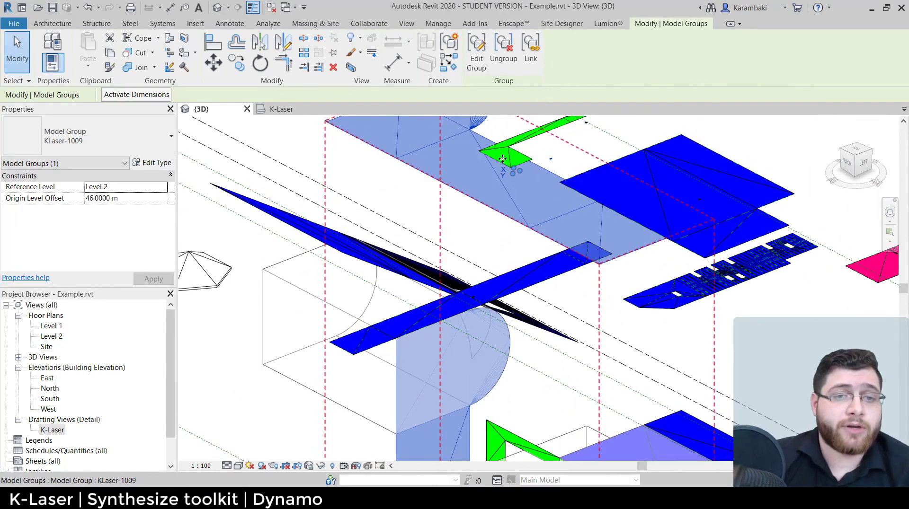
{"action": "scroll", "coordinate": [500, 160], "scroll_direction": "up", "scroll_amount": 3}
{"action": "left_click", "coordinate": [626, 140]}
{"action": "scroll", "coordinate": [628, 140], "scroll_direction": "up", "scroll_amount": 6}
{"action": "left_click", "coordinate": [552, 322]}
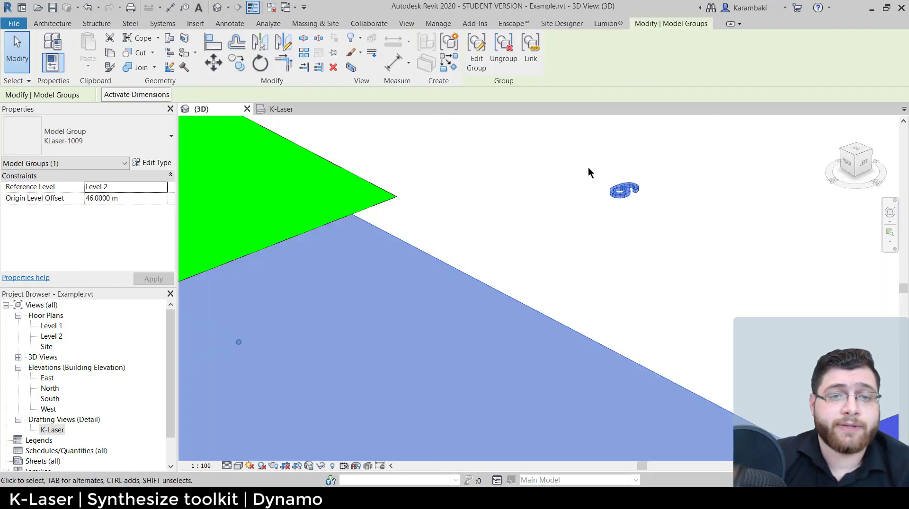
{"action": "scroll", "coordinate": [588, 166], "scroll_direction": "down", "scroll_amount": 3}
Step: Open the K-Laser drafting view and examine the fold lines, half-round ends and label of piece 9 beside the other pieces
{"action": "double_click", "coordinate": [57, 431]}
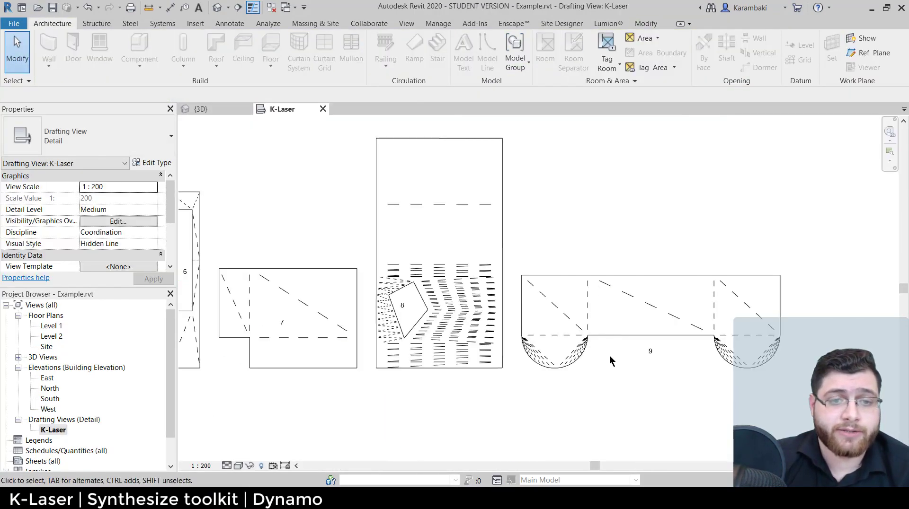
{"action": "scroll", "coordinate": [657, 362], "scroll_direction": "up", "scroll_amount": 5}
{"action": "left_click", "coordinate": [658, 362]}
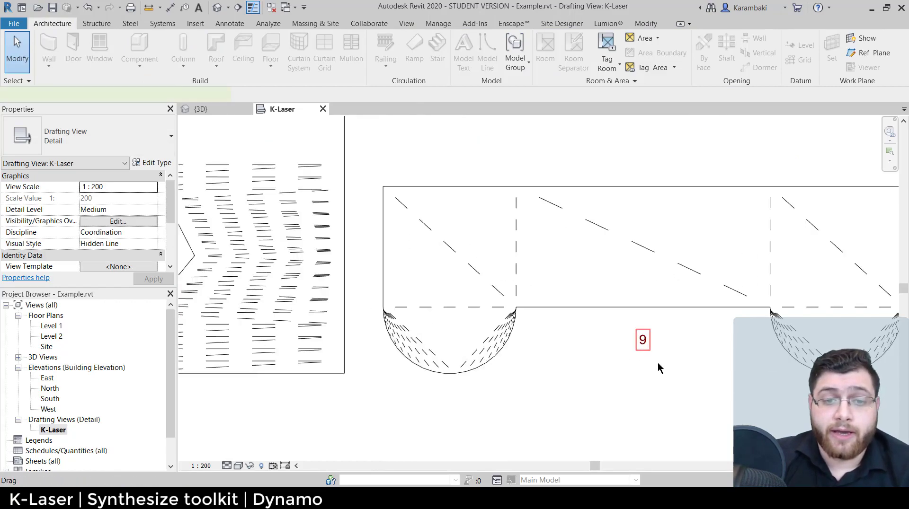
{"action": "middle_click_drag", "start_coordinate": [625, 369], "coordinate": [552, 361]}
{"action": "left_click", "coordinate": [619, 369]}
{"action": "scroll", "coordinate": [273, 295], "scroll_direction": "up", "scroll_amount": 2}
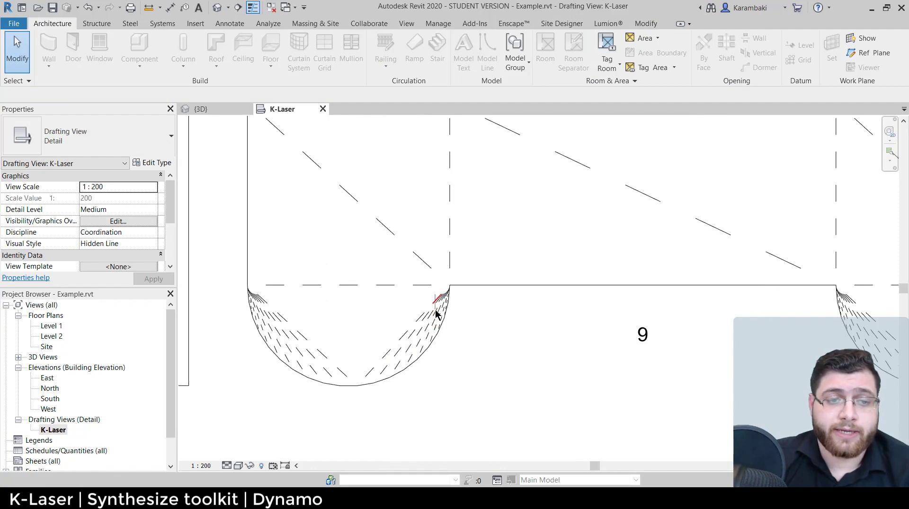
{"action": "scroll", "coordinate": [308, 426], "scroll_direction": "down", "scroll_amount": 4}
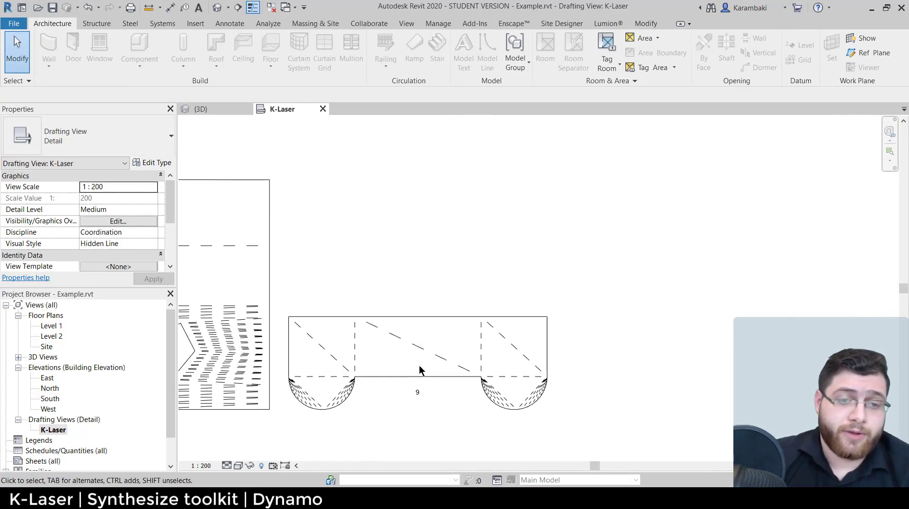
{"action": "middle_click_drag", "start_coordinate": [419, 390], "coordinate": [505, 329]}
{"action": "scroll", "coordinate": [505, 328], "scroll_direction": "down", "scroll_amount": 2}
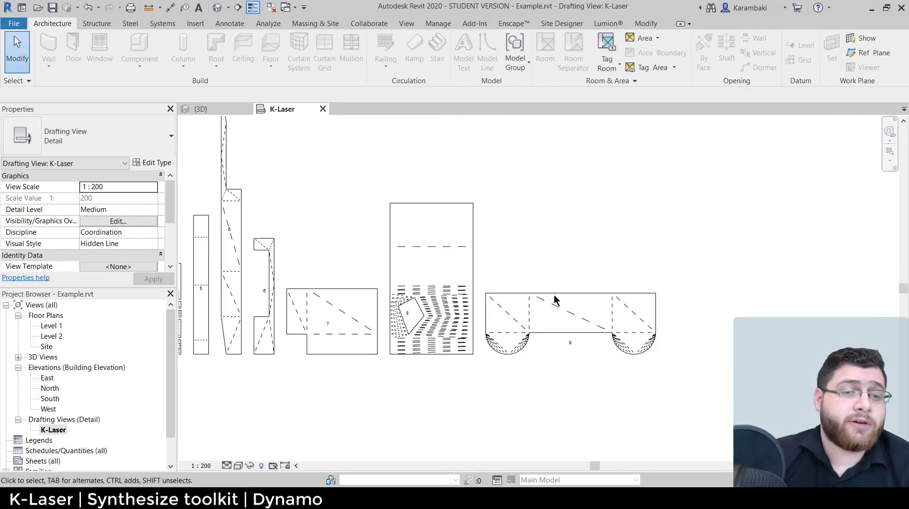
{"action": "middle_click_drag", "start_coordinate": [509, 297], "coordinate": [538, 289]}
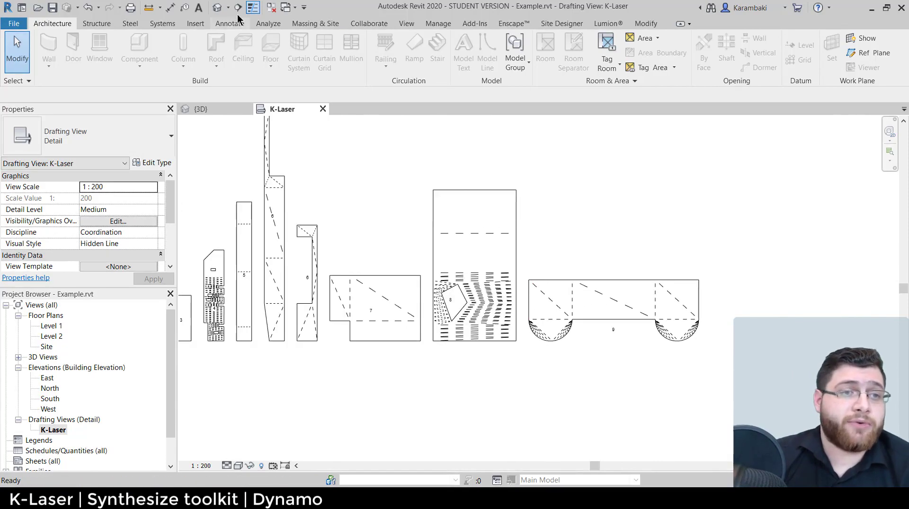
Step: Return to the 3D view at the hexagonal roof, ready for picking faces for the K-Laser script
{"action": "left_click", "coordinate": [216, 7]}
{"action": "scroll", "coordinate": [348, 254], "scroll_direction": "down", "scroll_amount": 2}
{"action": "middle_click_drag", "start_coordinate": [348, 254], "coordinate": [331, 293], "text": "shift"}
{"action": "scroll", "coordinate": [322, 227], "scroll_direction": "up", "scroll_amount": 2}
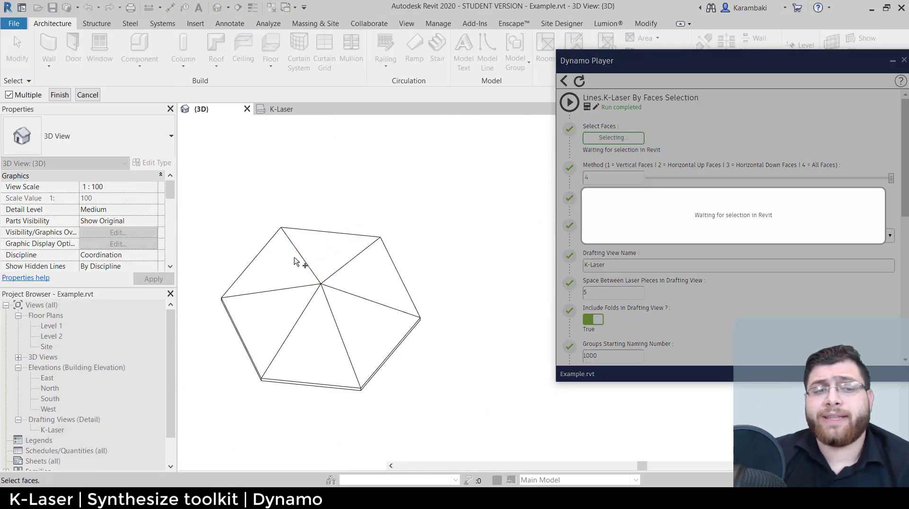
Step: Select the six sloped top faces of the hexagonal roof as script input and finish the selection
{"action": "left_click", "coordinate": [294, 261]}
{"action": "left_click", "coordinate": [326, 254]}
{"action": "left_click", "coordinate": [370, 289]}
{"action": "left_click", "coordinate": [358, 332]}
{"action": "left_click", "coordinate": [320, 338]}
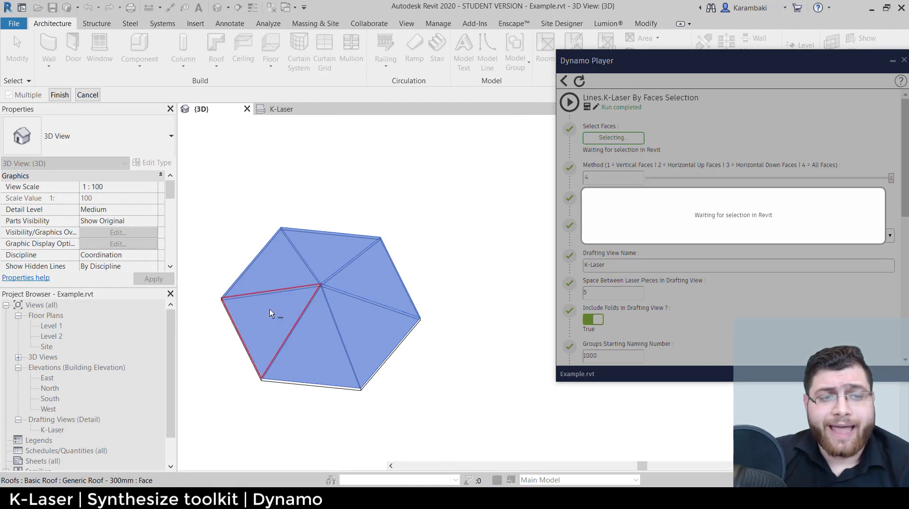
{"action": "left_click", "coordinate": [282, 364]}
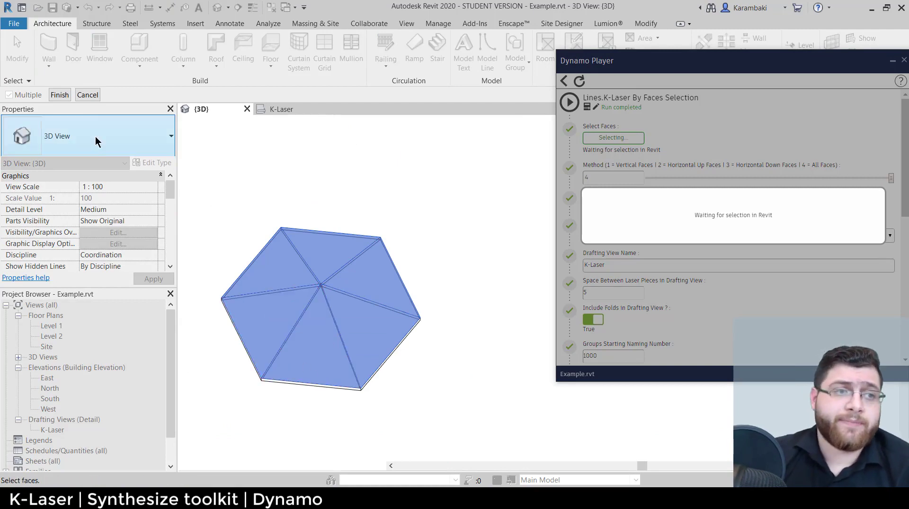
{"action": "left_click", "coordinate": [59, 95]}
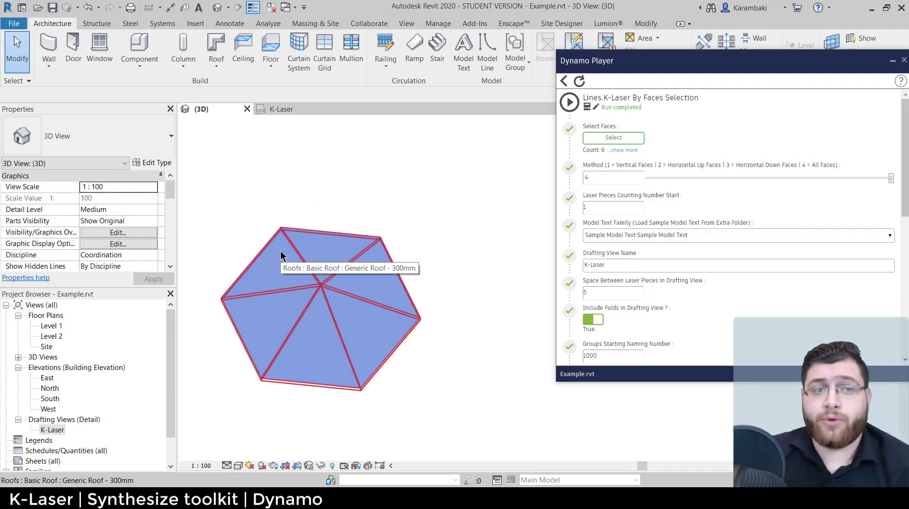
Step: Reselect the script's input faces as the top faces of both the rectangular hipped roof and the hexagonal roof, and finish the selection
{"action": "scroll", "coordinate": [292, 273], "scroll_direction": "down", "scroll_amount": 5}
{"action": "middle_click_drag", "start_coordinate": [298, 258], "coordinate": [301, 290], "text": "shift"}
{"action": "scroll", "coordinate": [289, 255], "scroll_direction": "up", "scroll_amount": 3}
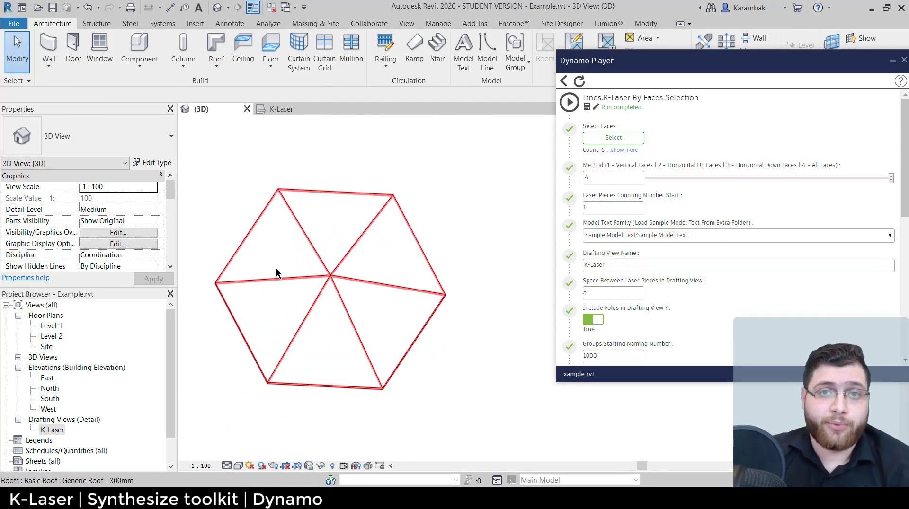
{"action": "scroll", "coordinate": [275, 268], "scroll_direction": "down", "scroll_amount": 5}
{"action": "middle_click_drag", "start_coordinate": [327, 253], "coordinate": [326, 287]}
{"action": "scroll", "coordinate": [312, 266], "scroll_direction": "up", "scroll_amount": 2}
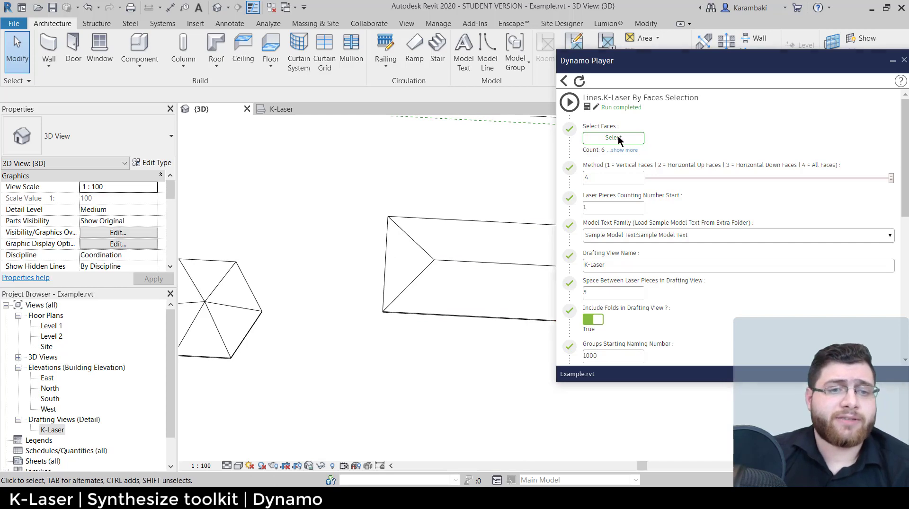
{"action": "left_click", "coordinate": [613, 138]}
{"action": "left_click", "coordinate": [477, 239]}
{"action": "middle_click_drag", "start_coordinate": [249, 308], "coordinate": [426, 279]}
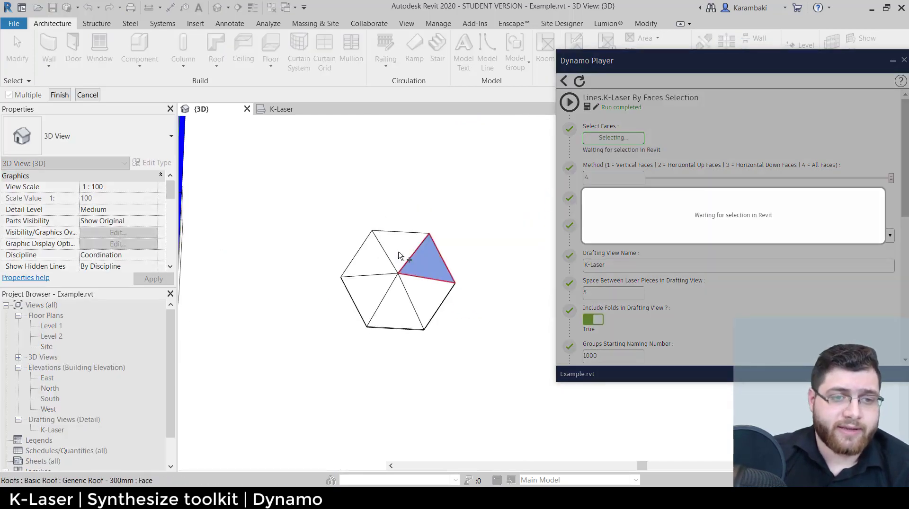
{"action": "left_click", "coordinate": [420, 298]}
{"action": "middle_click_drag", "start_coordinate": [351, 302], "coordinate": [223, 286]}
{"action": "scroll", "coordinate": [223, 286], "scroll_direction": "down", "scroll_amount": 1}
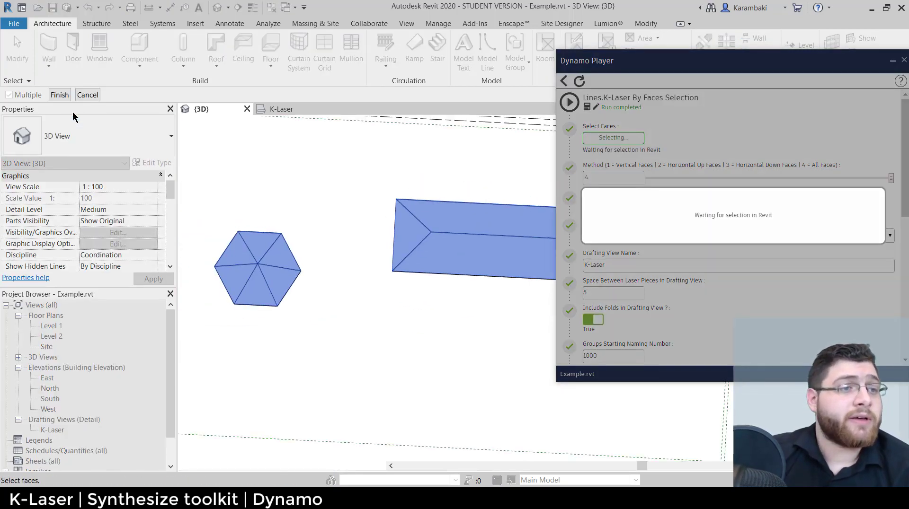
{"action": "left_click", "coordinate": [59, 95]}
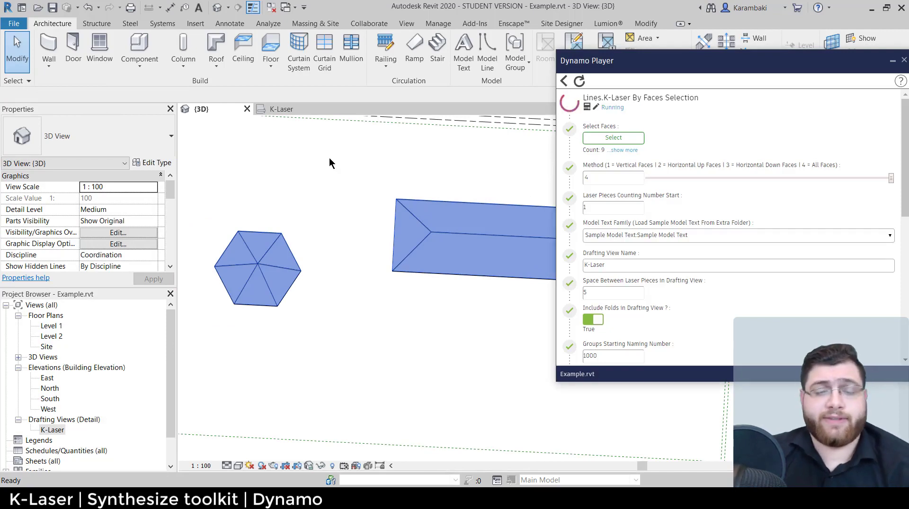
Step: Run the K-Laser script on the faces of both roofs with red, yellow and blue as its three colors
{"action": "double_click", "coordinate": [342, 176]}
{"action": "double_click", "coordinate": [355, 177]}
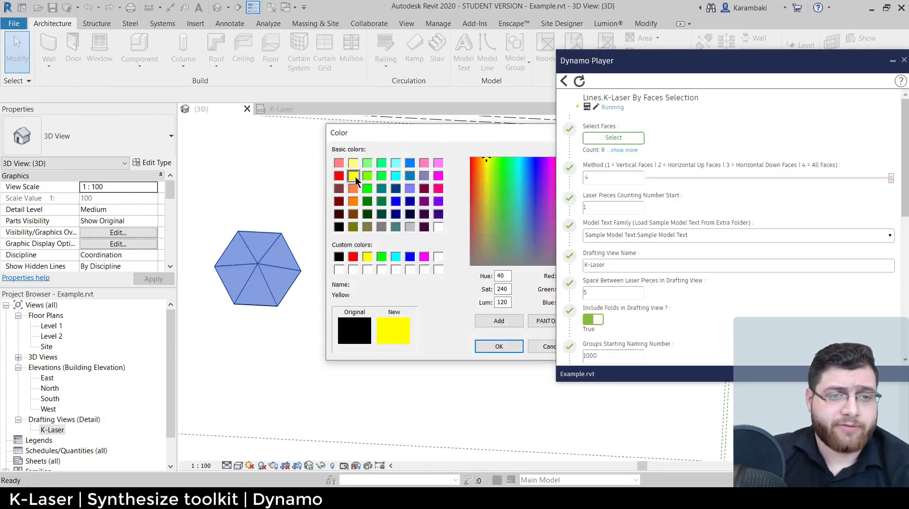
{"action": "double_click", "coordinate": [395, 205]}
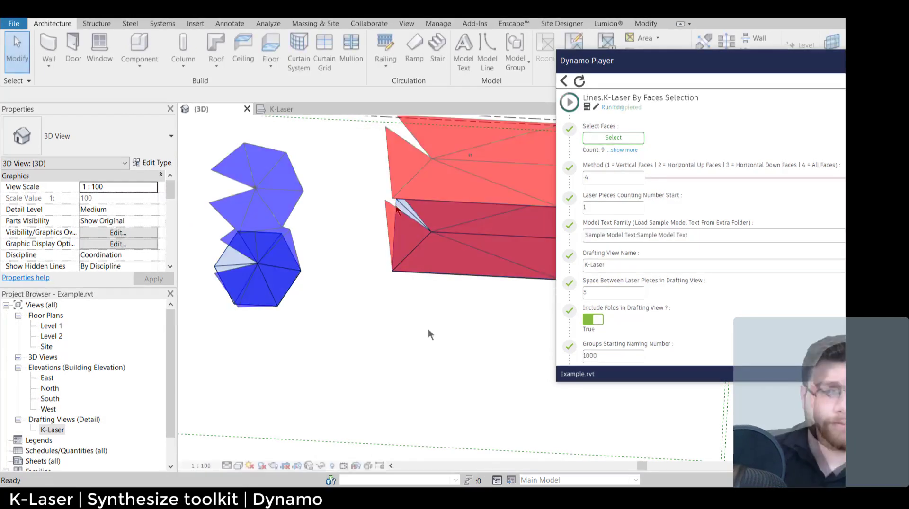
Step: Examine the unfolded hexagonal roof piece and its number label in 3D and compare it with the original roof
{"action": "scroll", "coordinate": [396, 353], "scroll_direction": "down", "scroll_amount": 2}
{"action": "middle_click_drag", "start_coordinate": [396, 353], "coordinate": [314, 236], "text": "shift"}
{"action": "scroll", "coordinate": [374, 253], "scroll_direction": "up", "scroll_amount": 4}
{"action": "scroll", "coordinate": [306, 234], "scroll_direction": "up", "scroll_amount": 5}
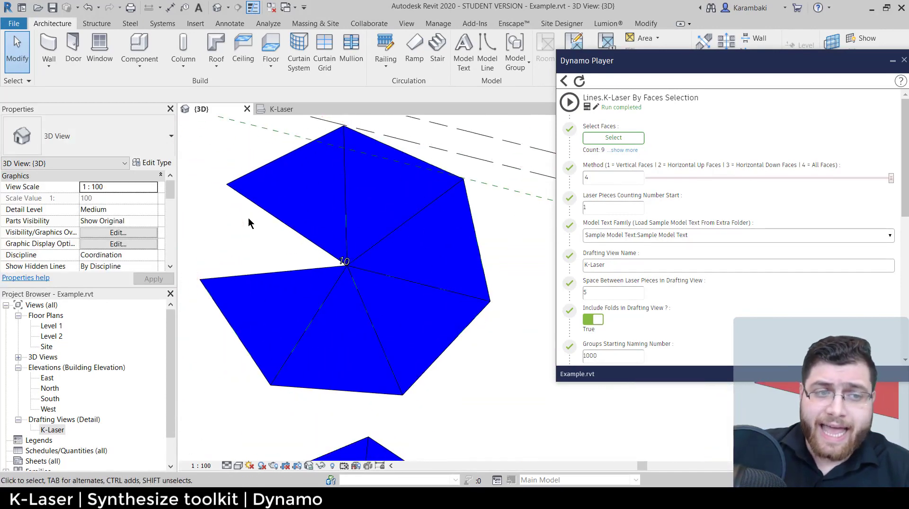
{"action": "scroll", "coordinate": [504, 198], "scroll_direction": "down", "scroll_amount": 5}
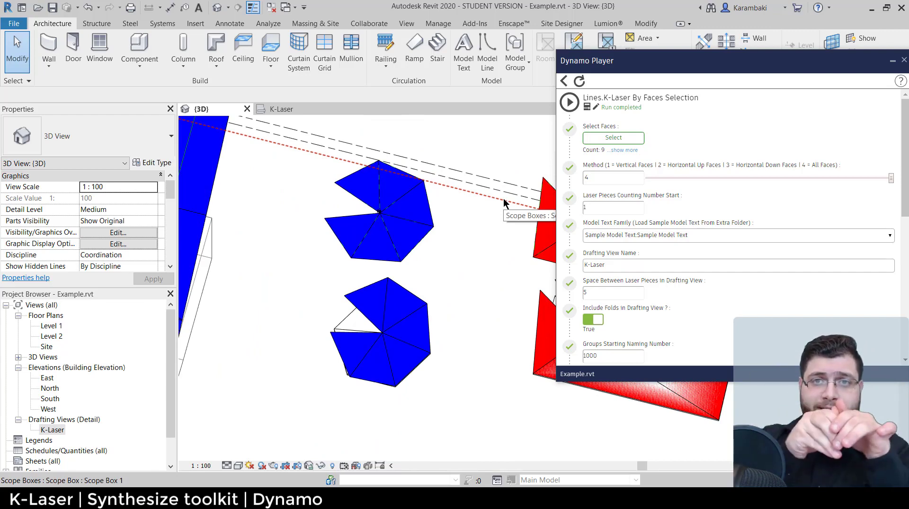
{"action": "scroll", "coordinate": [353, 326], "scroll_direction": "up", "scroll_amount": 2}
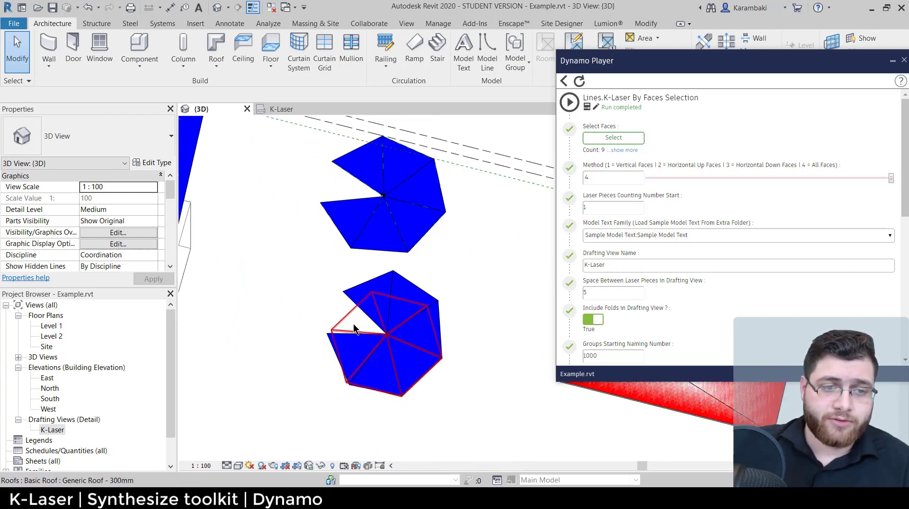
{"action": "left_click", "coordinate": [353, 326]}
{"action": "middle_click_drag", "start_coordinate": [354, 326], "coordinate": [189, 288], "text": "shift"}
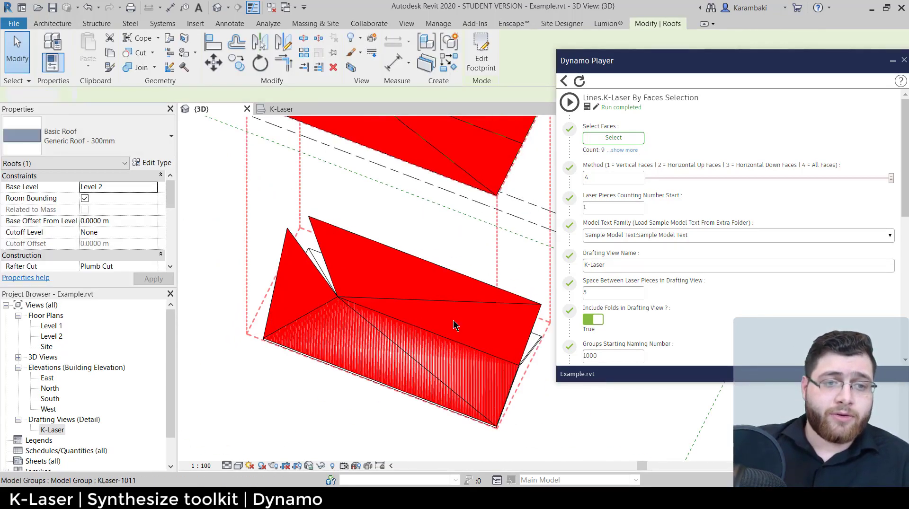
Step: Select the rectangular roof and compare it with its unfolded red piece from several angles
{"action": "key", "text": "Escape"}
{"action": "left_click", "coordinate": [532, 347]}
{"action": "middle_click_drag", "start_coordinate": [491, 360], "coordinate": [399, 385]}
{"action": "scroll", "coordinate": [367, 440], "scroll_direction": "up", "scroll_amount": 3}
{"action": "middle_click_drag", "start_coordinate": [368, 440], "coordinate": [400, 327]}
{"action": "scroll", "coordinate": [365, 378], "scroll_direction": "down", "scroll_amount": 3}
{"action": "middle_click_drag", "start_coordinate": [344, 318], "coordinate": [391, 392], "text": "shift"}
{"action": "scroll", "coordinate": [391, 391], "scroll_direction": "down", "scroll_amount": 3}
{"action": "middle_click_drag", "start_coordinate": [378, 284], "coordinate": [432, 319], "text": "shift"}
{"action": "left_click", "coordinate": [433, 319]}
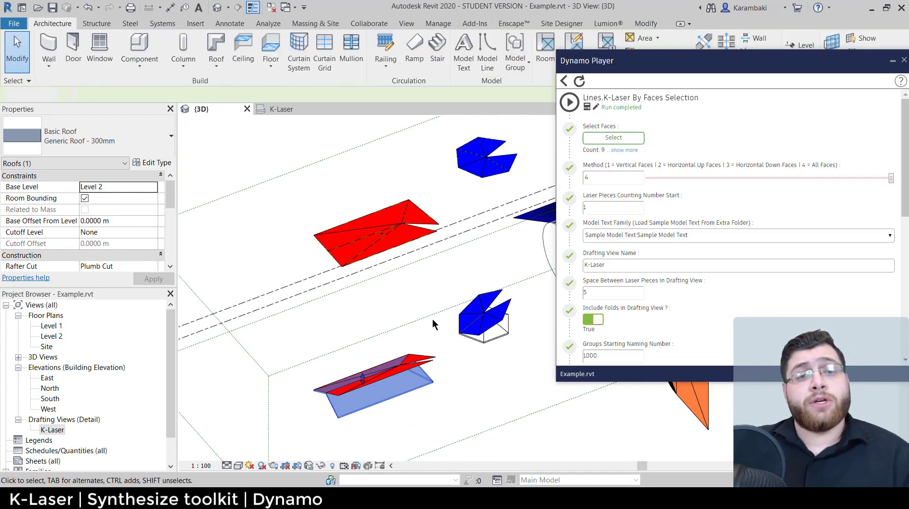
Step: Replace the script's input with the top face of the four-sided roof beside the curved wall, and finish the selection
{"action": "scroll", "coordinate": [407, 270], "scroll_direction": "down", "scroll_amount": 3}
{"action": "middle_click_drag", "start_coordinate": [407, 282], "coordinate": [344, 309]}
{"action": "middle_click_drag", "start_coordinate": [401, 240], "coordinate": [353, 289]}
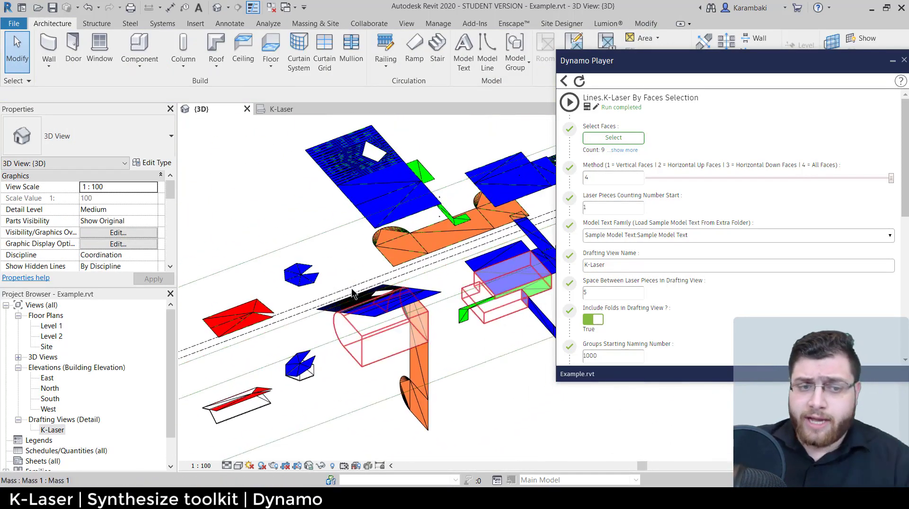
{"action": "scroll", "coordinate": [354, 286], "scroll_direction": "down", "scroll_amount": 2}
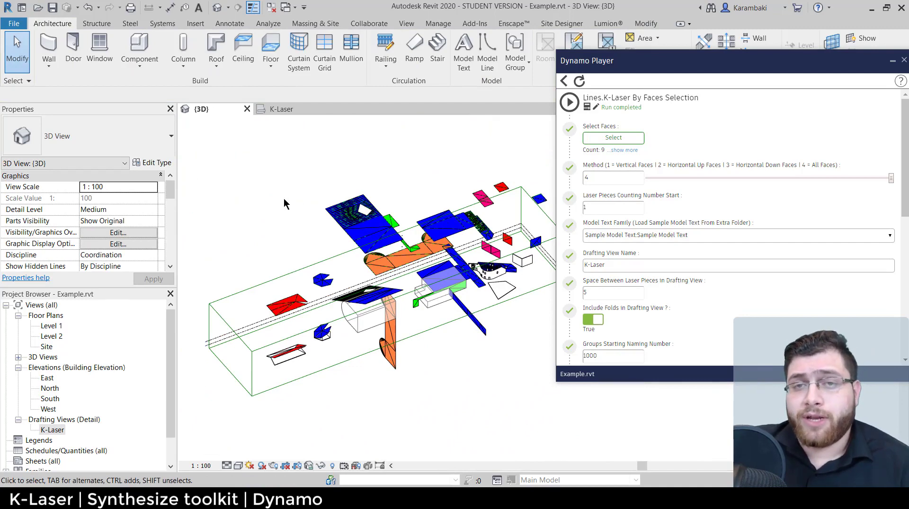
{"action": "middle_click_drag", "start_coordinate": [284, 204], "coordinate": [431, 321], "text": "shift"}
{"action": "scroll", "coordinate": [515, 265], "scroll_direction": "up", "scroll_amount": 6}
{"action": "left_click", "coordinate": [515, 266]}
{"action": "scroll", "coordinate": [515, 266], "scroll_direction": "up", "scroll_amount": 2}
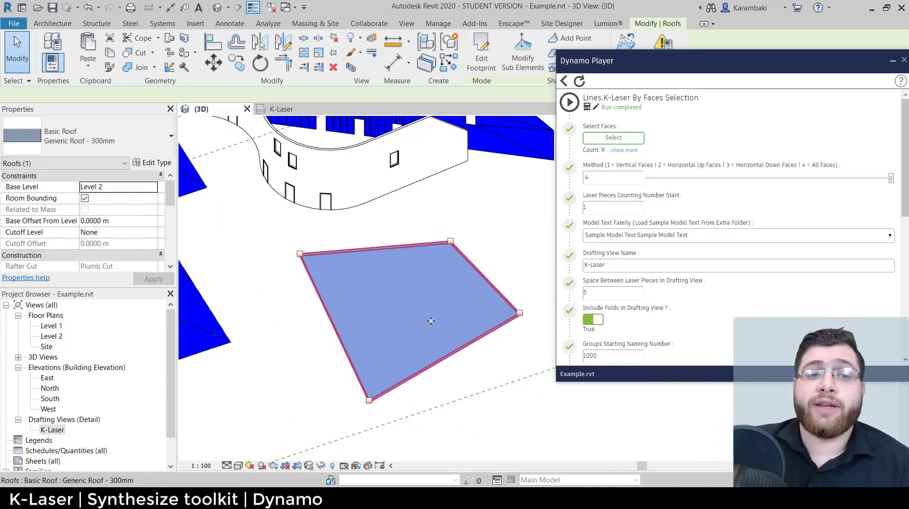
{"action": "left_click", "coordinate": [472, 359]}
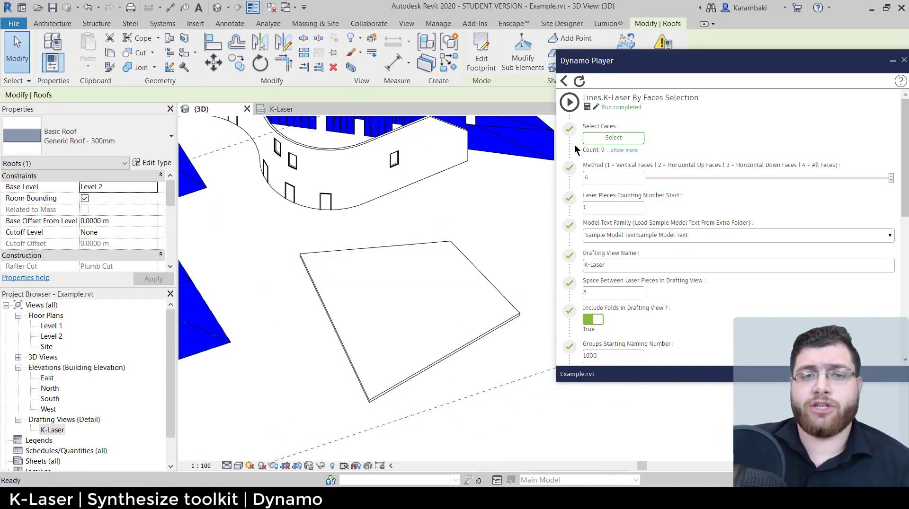
{"action": "left_click", "coordinate": [613, 138]}
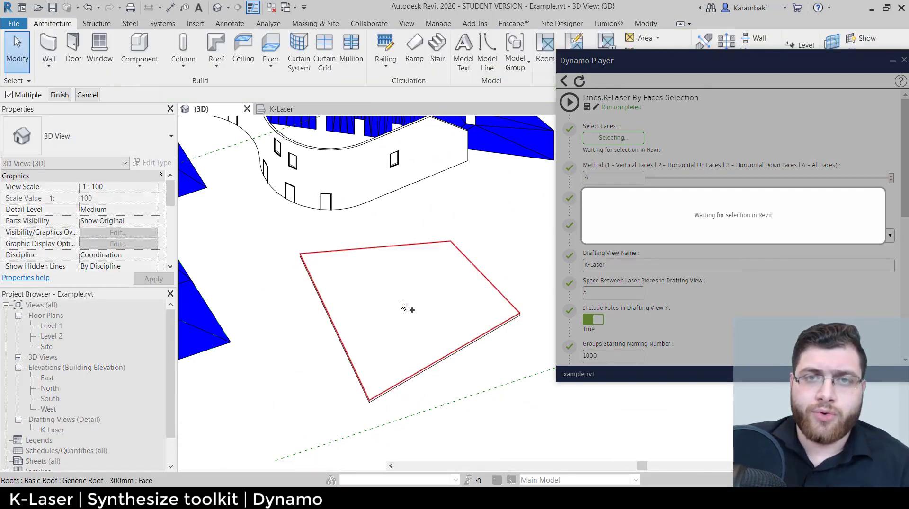
{"action": "left_click", "coordinate": [402, 305]}
{"action": "left_click", "coordinate": [59, 96]}
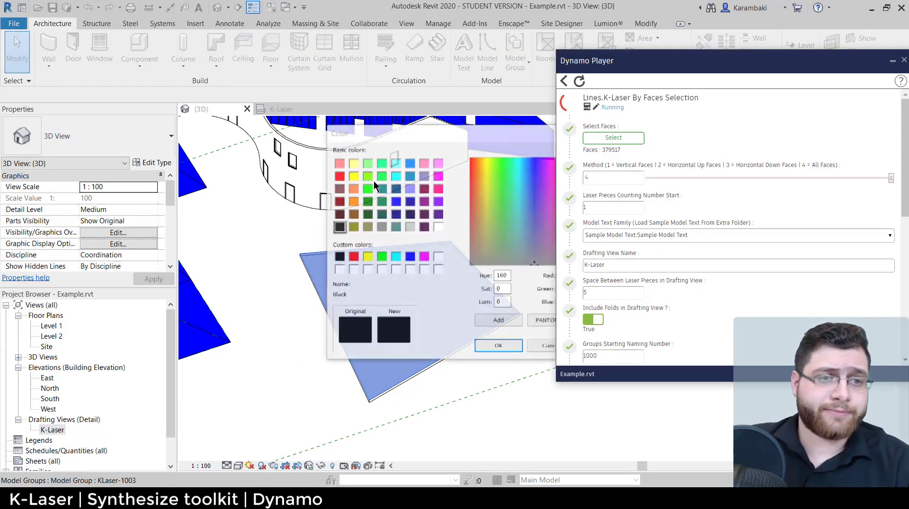
Step: Run the K-Laser script on the four-sided roof's top face, picking red, yellow and blue as the colors
{"action": "double_click", "coordinate": [344, 177]}
{"action": "double_click", "coordinate": [355, 177]}
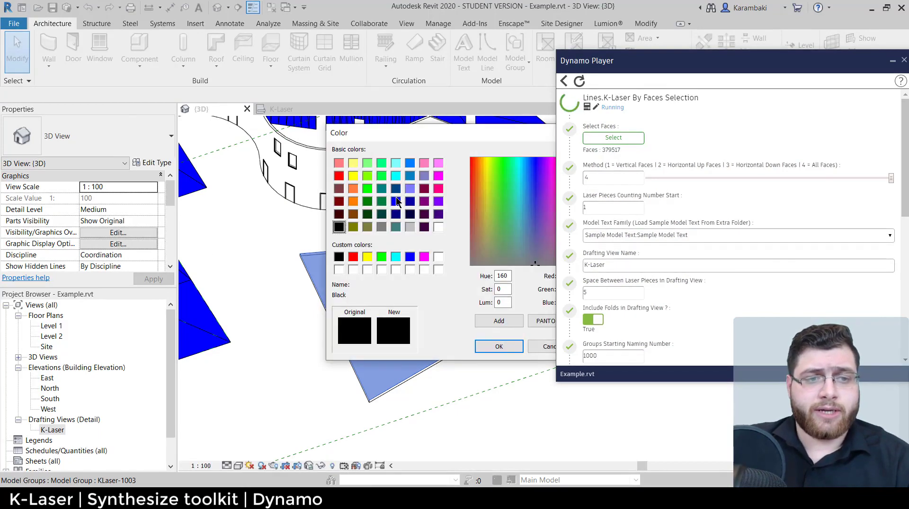
{"action": "double_click", "coordinate": [397, 202]}
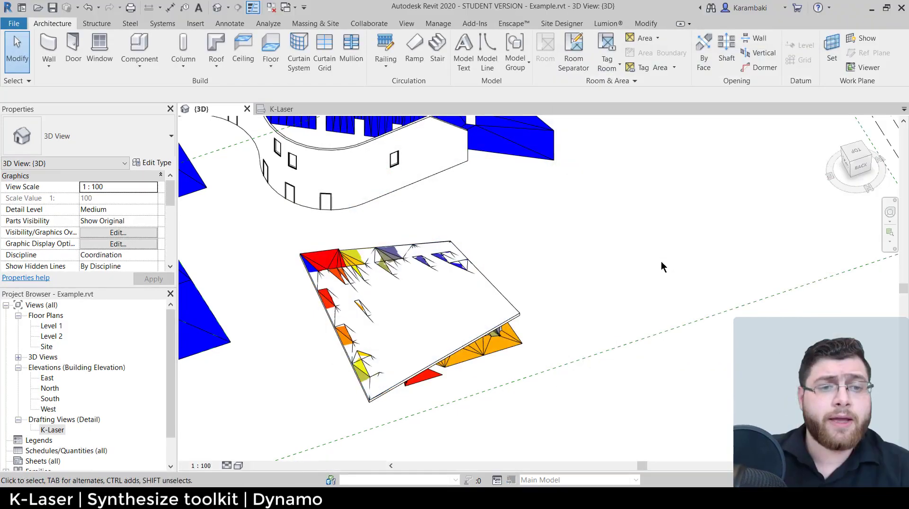
Step: Examine the unfolded pieces of the four-sided roof in 3D beside the other unfolded model groups
{"action": "middle_click_drag", "start_coordinate": [587, 206], "coordinate": [657, 459]}
{"action": "middle_click_drag", "start_coordinate": [618, 320], "coordinate": [384, 262], "text": "shift"}
{"action": "middle_click_drag", "start_coordinate": [315, 286], "coordinate": [258, 209], "text": "shift"}
{"action": "scroll", "coordinate": [258, 209], "scroll_direction": "down", "scroll_amount": 4}
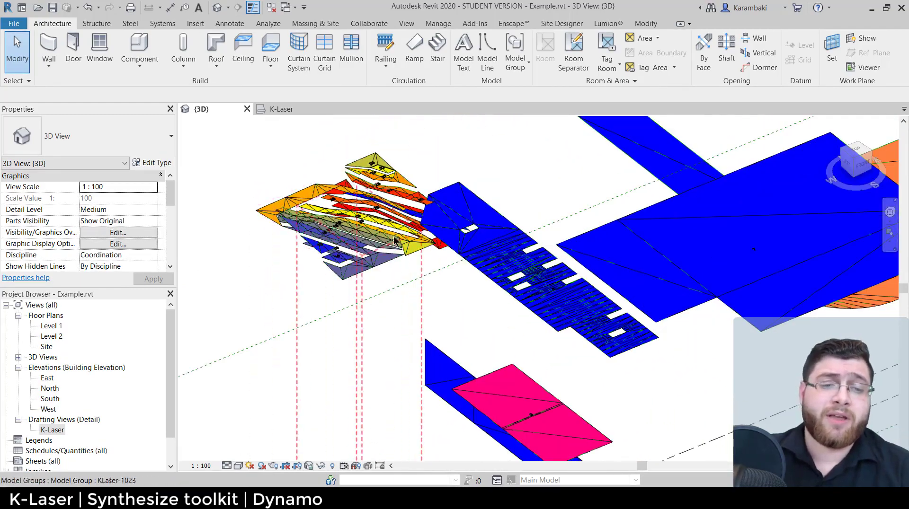
{"action": "left_click", "coordinate": [460, 250]}
{"action": "middle_click_drag", "start_coordinate": [461, 249], "coordinate": [570, 251], "text": "shift"}
{"action": "key", "text": "Escape"}
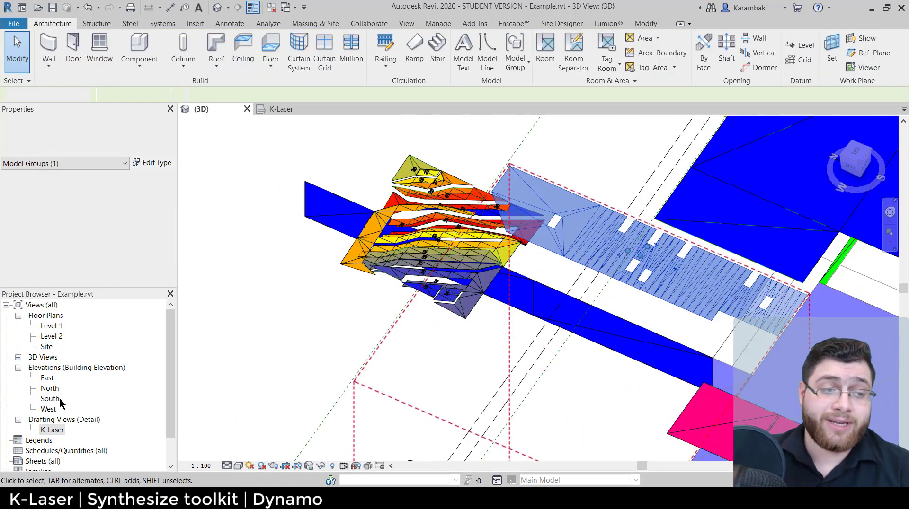
Step: Open the Site floor plan and select several of the four-sided roof's numbered pieces to examine their shapes
{"action": "left_click", "coordinate": [47, 347]}
{"action": "double_click", "coordinate": [46, 347]}
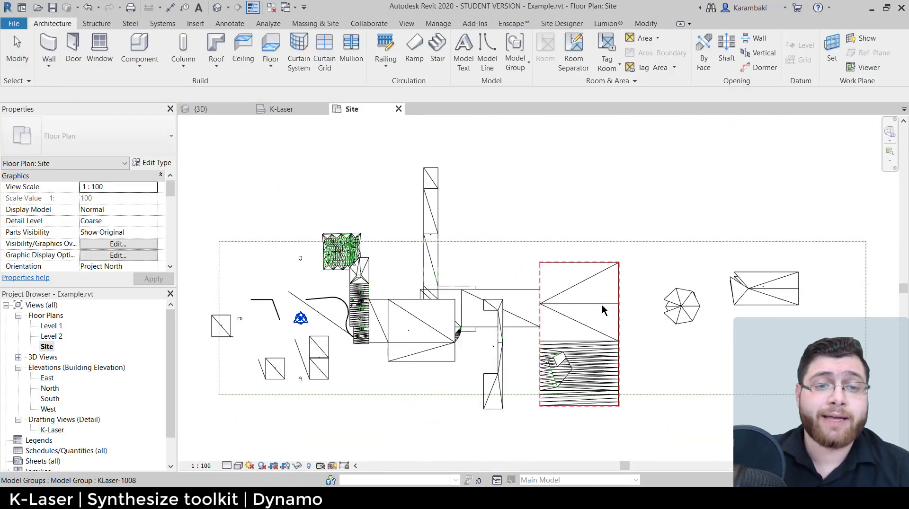
{"action": "scroll", "coordinate": [332, 251], "scroll_direction": "up", "scroll_amount": 5}
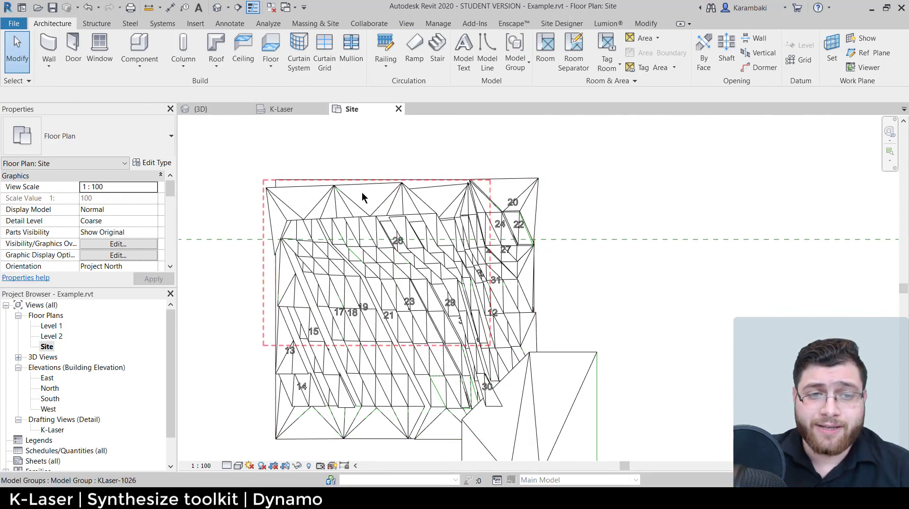
{"action": "left_click", "coordinate": [361, 192]}
{"action": "left_click", "coordinate": [513, 204]}
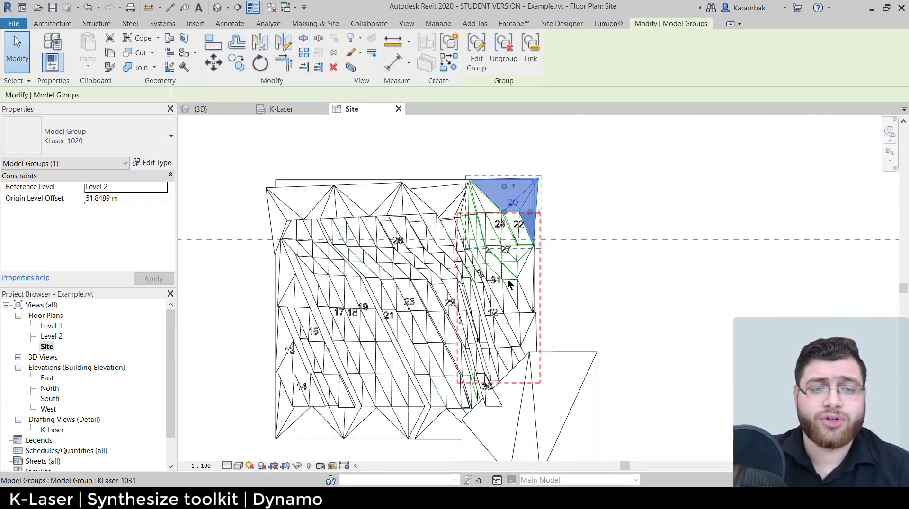
{"action": "left_click", "coordinate": [509, 284]}
{"action": "left_click", "coordinate": [326, 429]}
{"action": "left_click", "coordinate": [318, 428]}
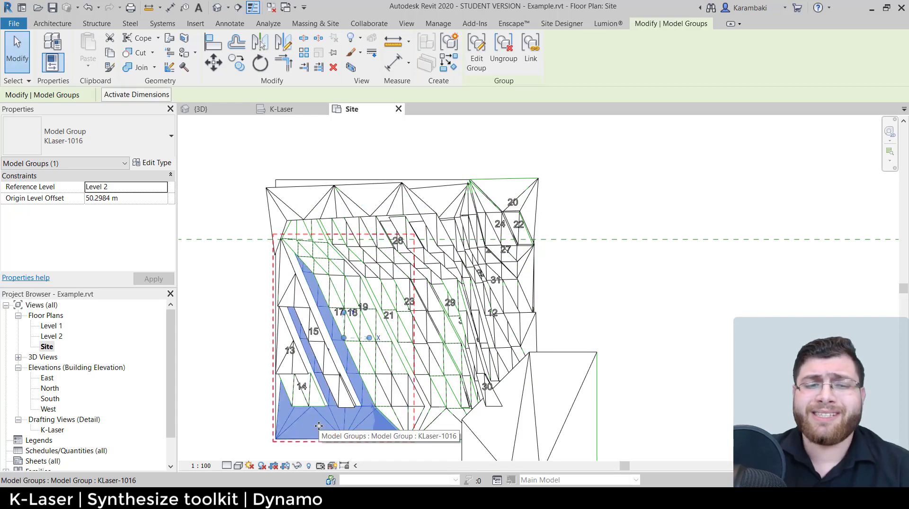
{"action": "key", "text": "Escape"}
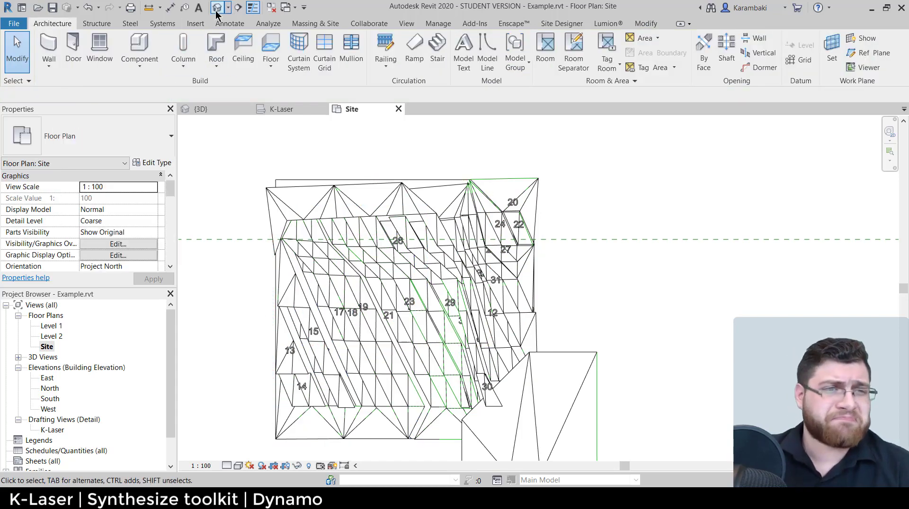
Step: Return to the 3D view and compare the four-sided roof with its colored unfolded fragments
{"action": "left_click", "coordinate": [216, 8]}
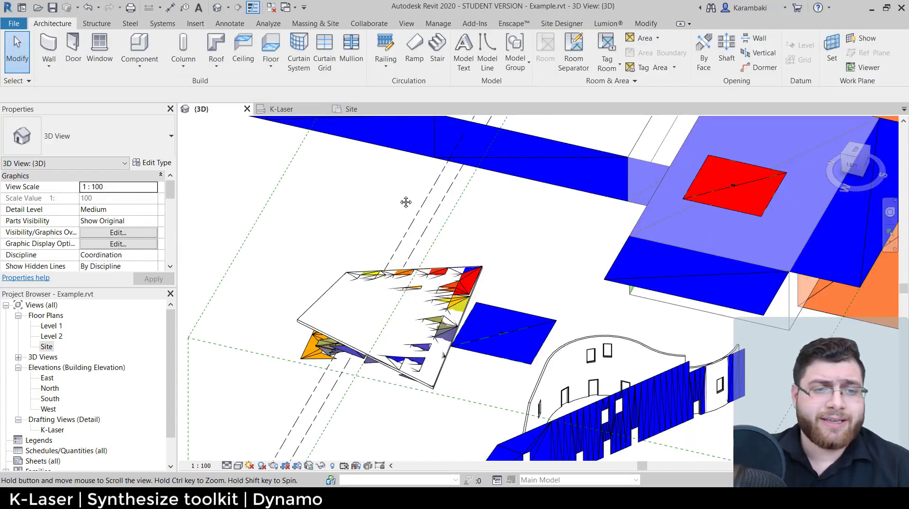
{"action": "middle_click_drag", "start_coordinate": [405, 202], "coordinate": [378, 359]}
{"action": "middle_click_drag", "start_coordinate": [353, 128], "coordinate": [335, 271]}
{"action": "scroll", "coordinate": [338, 255], "scroll_direction": "down", "scroll_amount": 2}
{"action": "middle_click_drag", "start_coordinate": [400, 283], "coordinate": [400, 248], "text": "shift"}
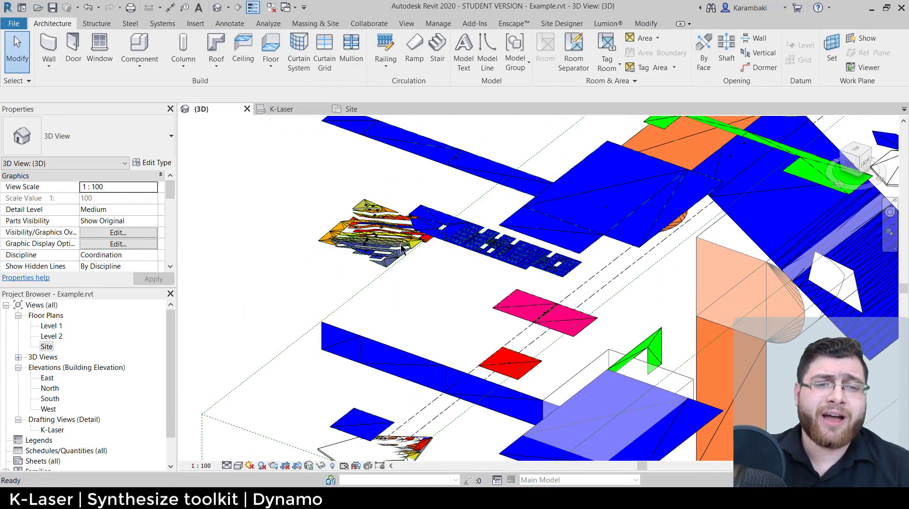
{"action": "scroll", "coordinate": [413, 255], "scroll_direction": "up", "scroll_amount": 3}
{"action": "middle_click_drag", "start_coordinate": [428, 327], "coordinate": [446, 91]}
{"action": "middle_click_drag", "start_coordinate": [379, 367], "coordinate": [413, 115]}
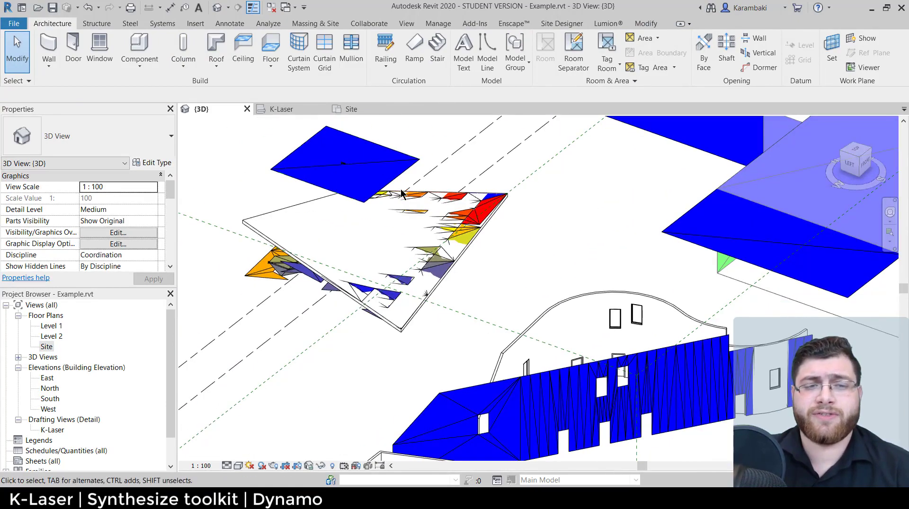
{"action": "left_click", "coordinate": [274, 228]}
{"action": "middle_click_drag", "start_coordinate": [273, 228], "coordinate": [280, 316]}
{"action": "scroll", "coordinate": [279, 310], "scroll_direction": "down", "scroll_amount": 3}
{"action": "key", "text": "Escape"}
{"action": "scroll", "coordinate": [279, 310], "scroll_direction": "up", "scroll_amount": 3}
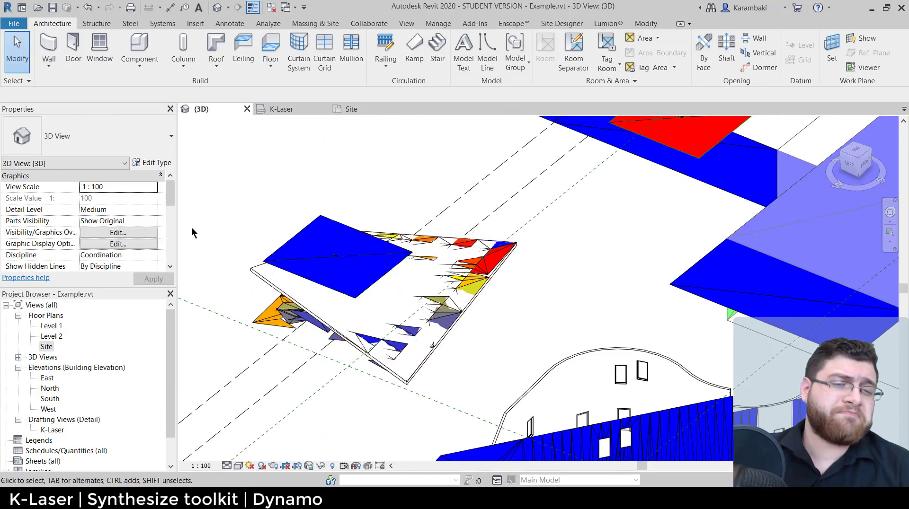
Step: Run the Analyse.Basic Edge Length script on the four edges of the roof to measure their lengths
{"action": "middle_click_drag", "start_coordinate": [192, 232], "coordinate": [269, 242], "text": "shift"}
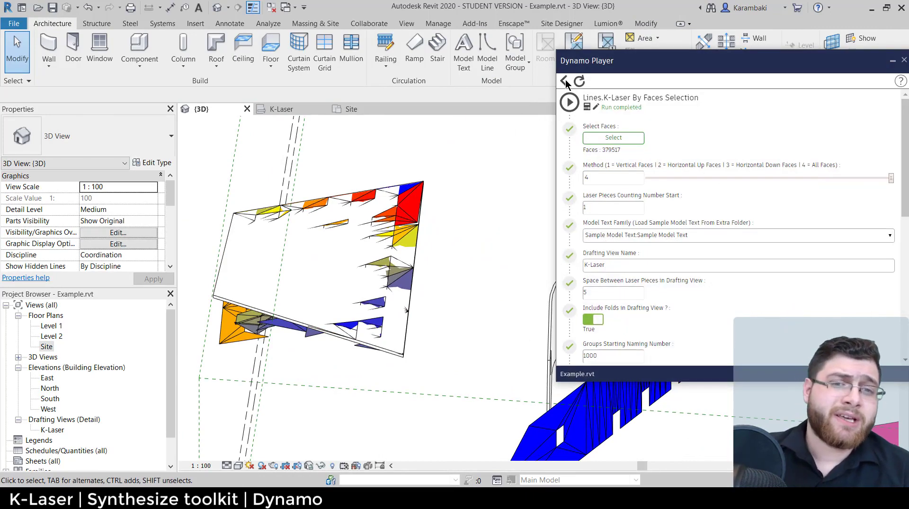
{"action": "left_click", "coordinate": [566, 84]}
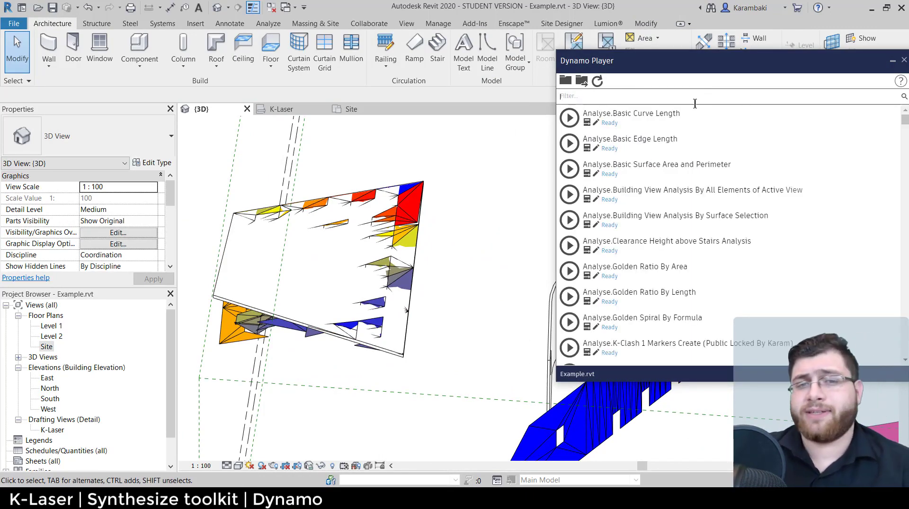
{"action": "left_click", "coordinate": [613, 137]}
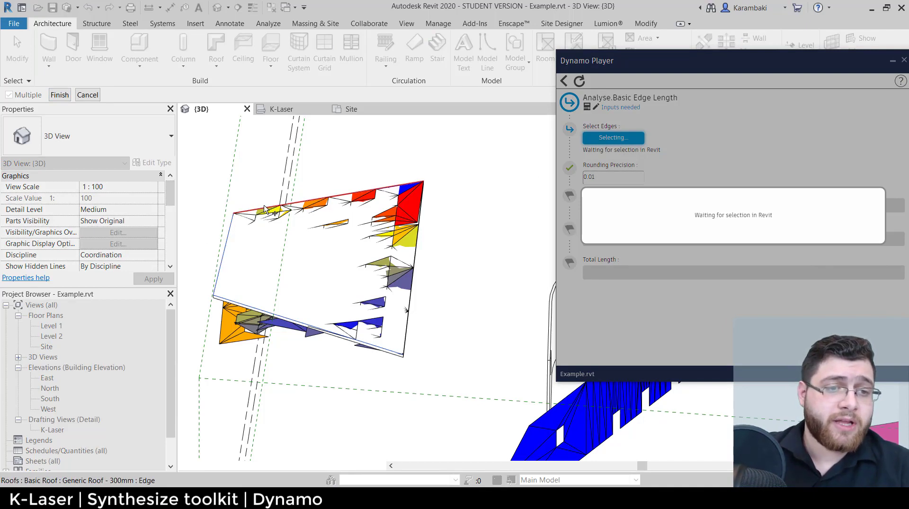
{"action": "left_click", "coordinate": [416, 242]}
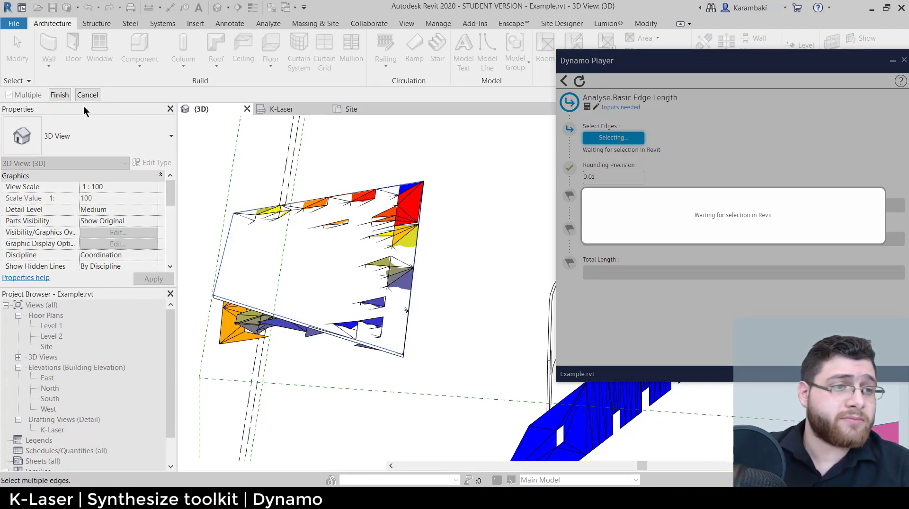
{"action": "left_click", "coordinate": [61, 95]}
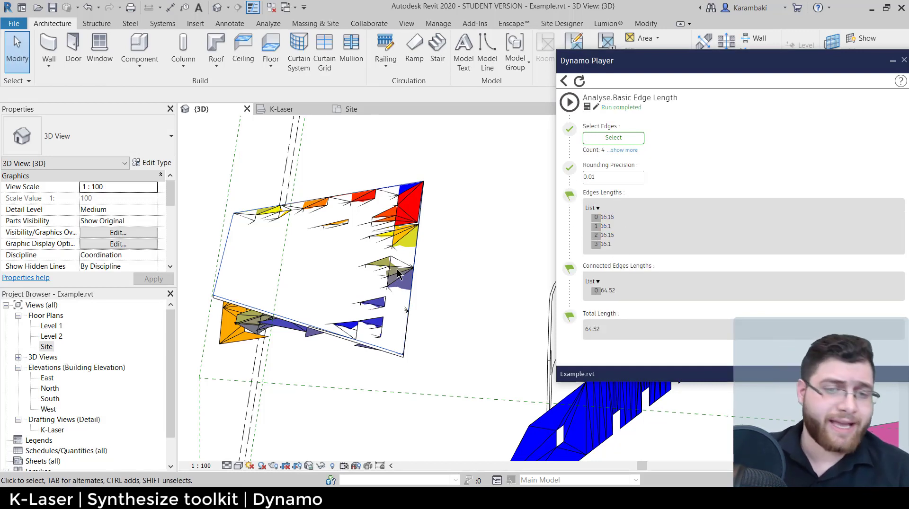
Step: Switch to sheet A101 of the Stair Laser project and examine the colored unfolded stair pieces beside the sheet
{"action": "scroll", "coordinate": [361, 283], "scroll_direction": "down", "scroll_amount": 8}
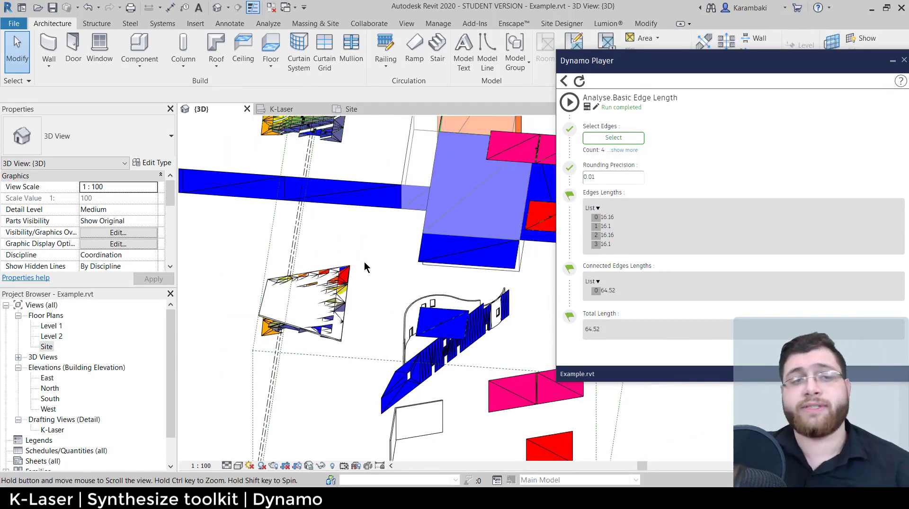
{"action": "middle_click_drag", "start_coordinate": [365, 256], "coordinate": [324, 284]}
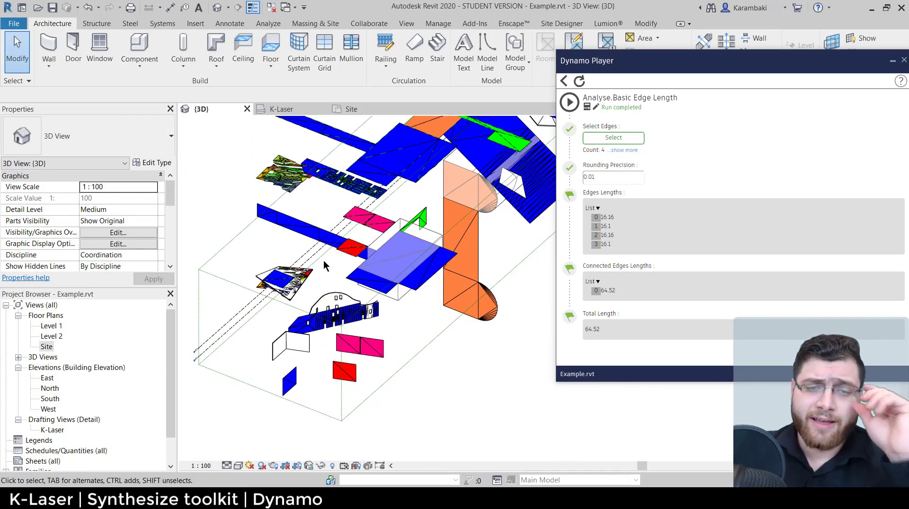
{"action": "middle_click_drag", "start_coordinate": [407, 261], "coordinate": [382, 318]}
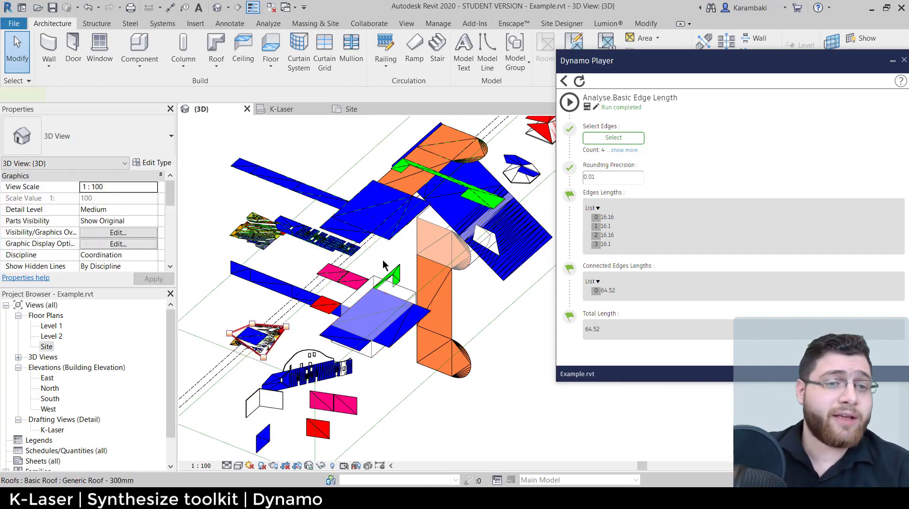
{"action": "middle_click_drag", "start_coordinate": [310, 337], "coordinate": [162, 455]}
{"action": "left_click", "coordinate": [381, 345]}
{"action": "middle_click_drag", "start_coordinate": [385, 347], "coordinate": [470, 304]}
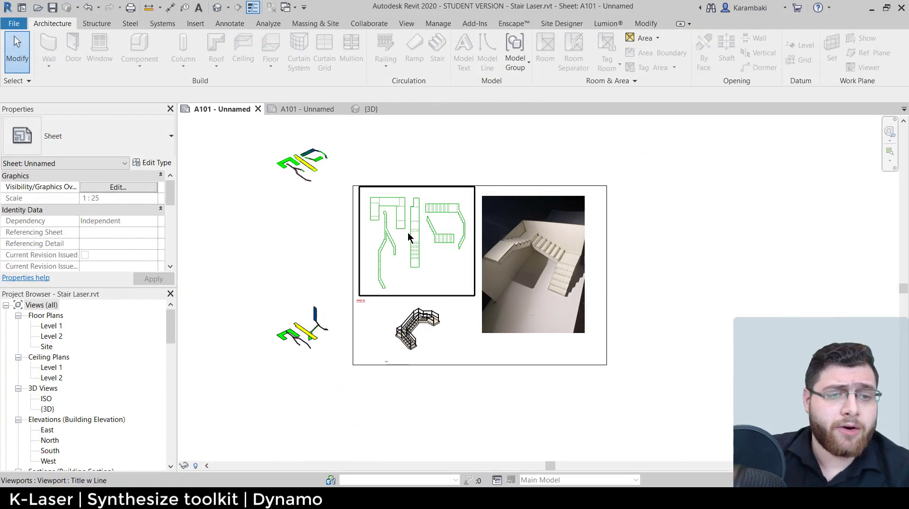
{"action": "scroll", "coordinate": [393, 283], "scroll_direction": "up", "scroll_amount": 6}
{"action": "middle_click_drag", "start_coordinate": [552, 285], "coordinate": [747, 490]}
{"action": "scroll", "coordinate": [381, 201], "scroll_direction": "up", "scroll_amount": 5}
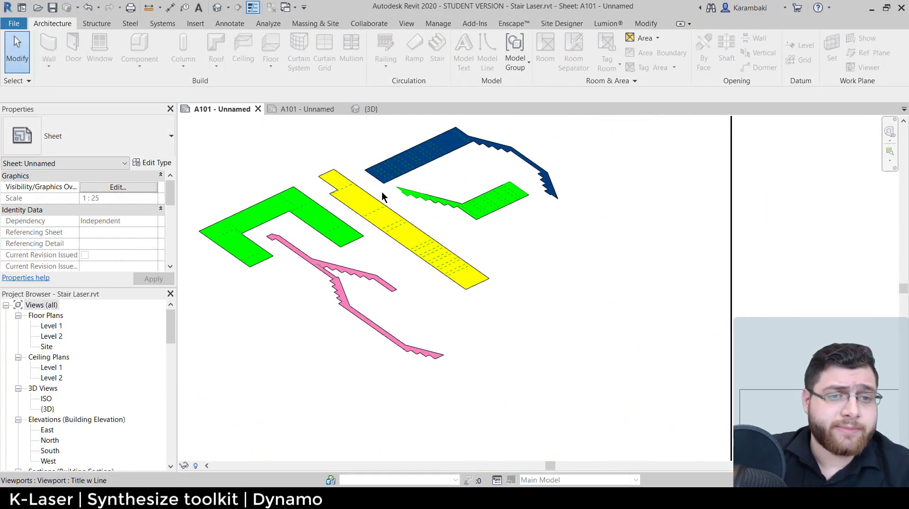
Step: Compare the green stair cutting layout with the photo of the assembled laser-cut stair model
{"action": "scroll", "coordinate": [382, 198], "scroll_direction": "down", "scroll_amount": 4}
{"action": "middle_click_drag", "start_coordinate": [398, 350], "coordinate": [377, 76]}
{"action": "middle_click_drag", "start_coordinate": [516, 262], "coordinate": [419, 497]}
{"action": "middle_click_drag", "start_coordinate": [653, 369], "coordinate": [313, 239]}
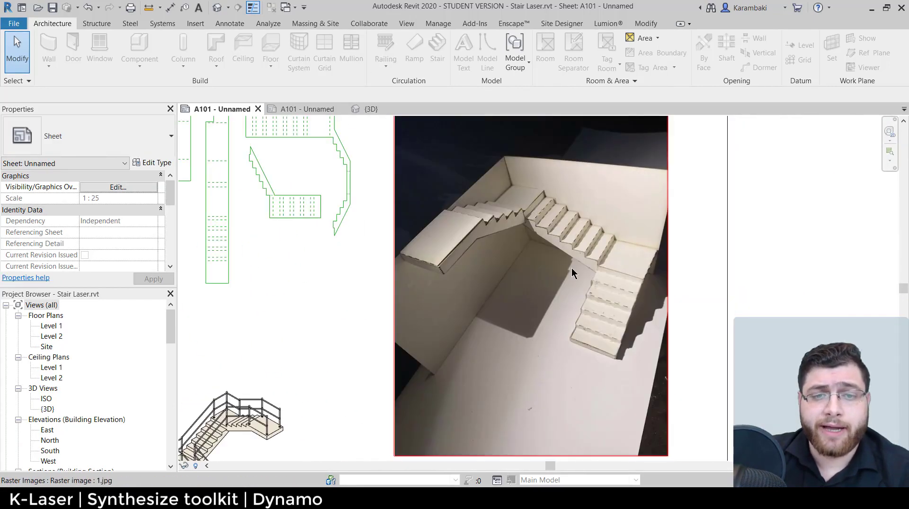
{"action": "scroll", "coordinate": [580, 253], "scroll_direction": "up", "scroll_amount": 2}
{"action": "scroll", "coordinate": [471, 250], "scroll_direction": "down", "scroll_amount": 5}
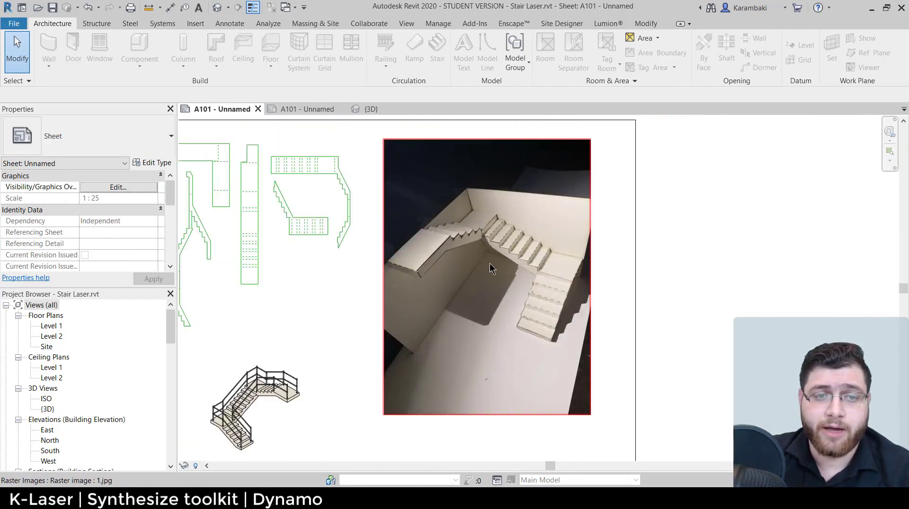
Step: Switch to sheet A101 of the Num3 Laser project and examine its yellow unfolded pieces and the photo of the folded models
{"action": "key", "text": "w"}
{"action": "key", "text": "t"}
{"action": "left_click", "coordinate": [376, 380]}
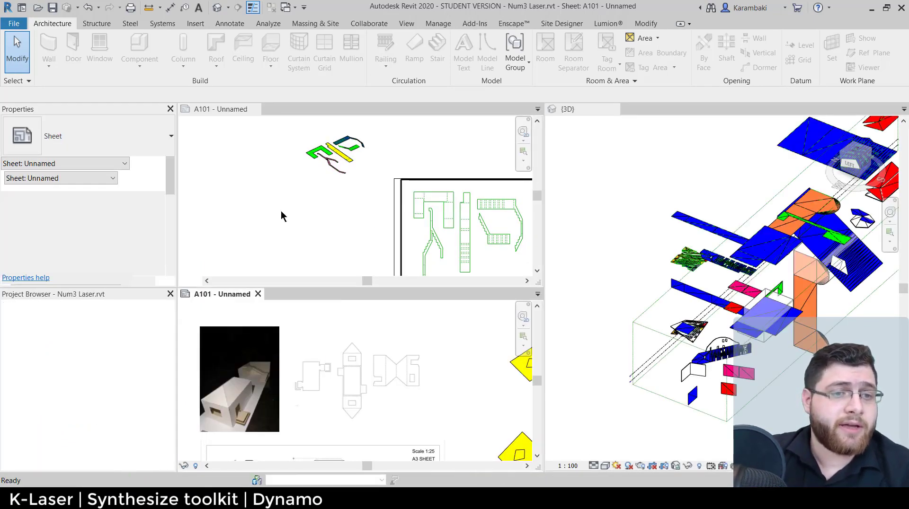
{"action": "key", "text": "t"}
{"action": "key", "text": "w"}
{"action": "middle_click_drag", "start_coordinate": [679, 211], "coordinate": [429, 210]}
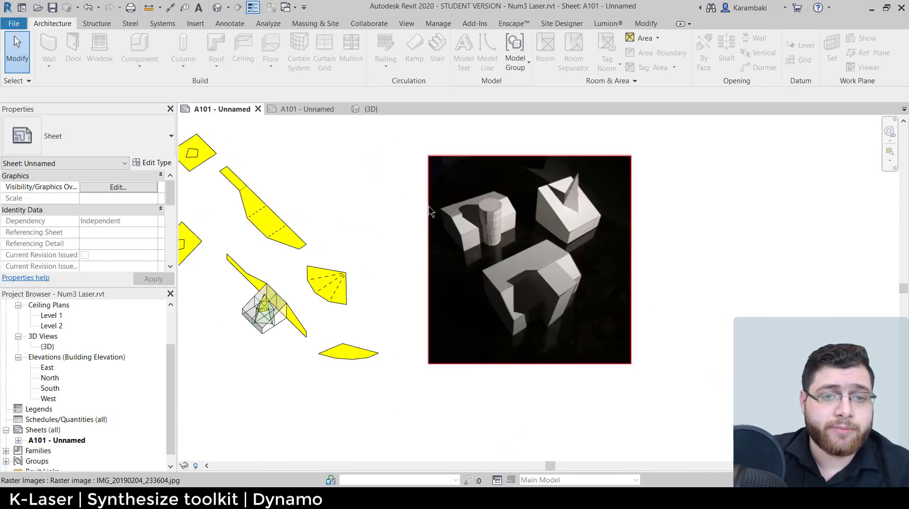
{"action": "middle_click_drag", "start_coordinate": [223, 259], "coordinate": [446, 292]}
{"action": "middle_click_drag", "start_coordinate": [537, 264], "coordinate": [810, 262]}
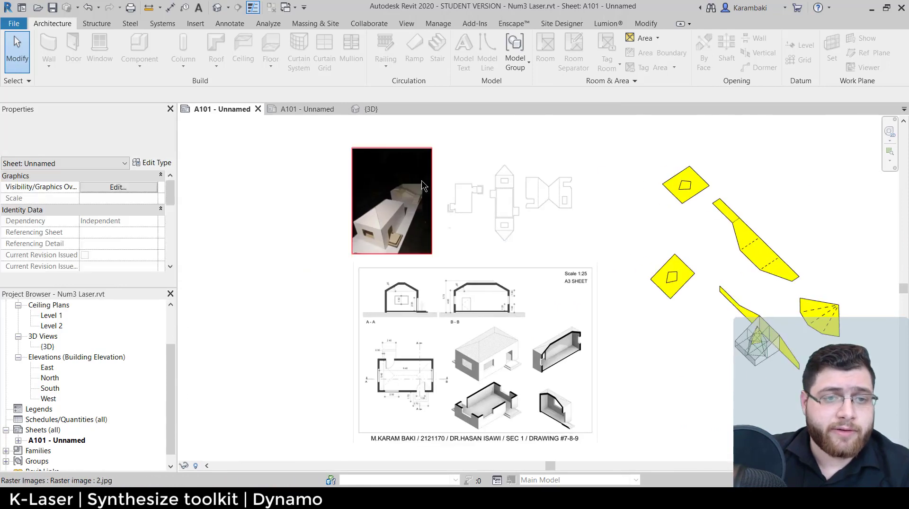
Step: Examine the house model photo, its unfolded cutting outlines and the 1:25 house drawings on the Num3 Laser sheet
{"action": "scroll", "coordinate": [421, 180], "scroll_direction": "up", "scroll_amount": 5}
{"action": "middle_click_drag", "start_coordinate": [540, 260], "coordinate": [348, 247]}
{"action": "middle_click_drag", "start_coordinate": [396, 412], "coordinate": [544, 223]}
{"action": "middle_click_drag", "start_coordinate": [578, 377], "coordinate": [429, 175]}
{"action": "scroll", "coordinate": [375, 262], "scroll_direction": "down", "scroll_amount": 1}
{"action": "scroll", "coordinate": [375, 262], "scroll_direction": "down", "scroll_amount": 3}
{"action": "middle_click_drag", "start_coordinate": [512, 308], "coordinate": [615, 316]}
{"action": "middle_click_drag", "start_coordinate": [683, 310], "coordinate": [327, 363]}
{"action": "middle_click_drag", "start_coordinate": [717, 303], "coordinate": [737, 312]}
{"action": "middle_click_drag", "start_coordinate": [311, 426], "coordinate": [714, 362]}
{"action": "scroll", "coordinate": [753, 360], "scroll_direction": "up", "scroll_amount": 1}
{"action": "middle_click_drag", "start_coordinate": [741, 285], "coordinate": [672, 316]}
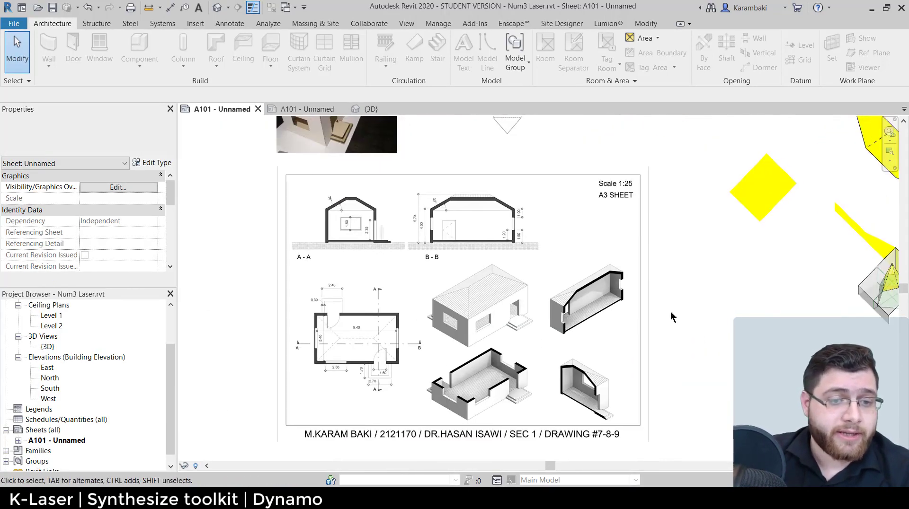
{"action": "middle_click_drag", "start_coordinate": [729, 318], "coordinate": [666, 321]}
{"action": "scroll", "coordinate": [544, 322], "scroll_direction": "down", "scroll_amount": 1}
Step: Return to the Example project's 3D view and show it alone instead of the tiled windows
{"action": "key", "text": "w"}
{"action": "key", "text": "t"}
{"action": "middle_click_drag", "start_coordinate": [400, 221], "coordinate": [315, 174]}
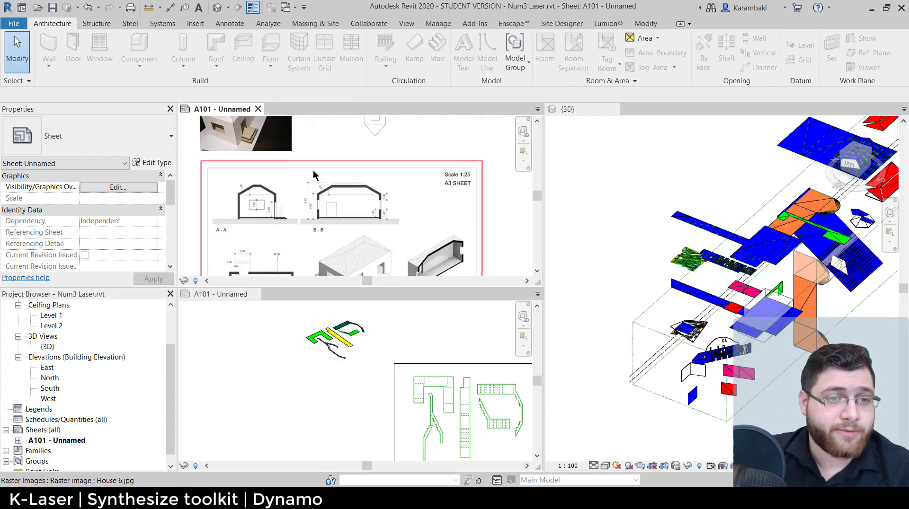
{"action": "scroll", "coordinate": [314, 173], "scroll_direction": "down", "scroll_amount": 5}
{"action": "left_click", "coordinate": [603, 186]}
{"action": "key", "text": "t"}
{"action": "key", "text": "w"}
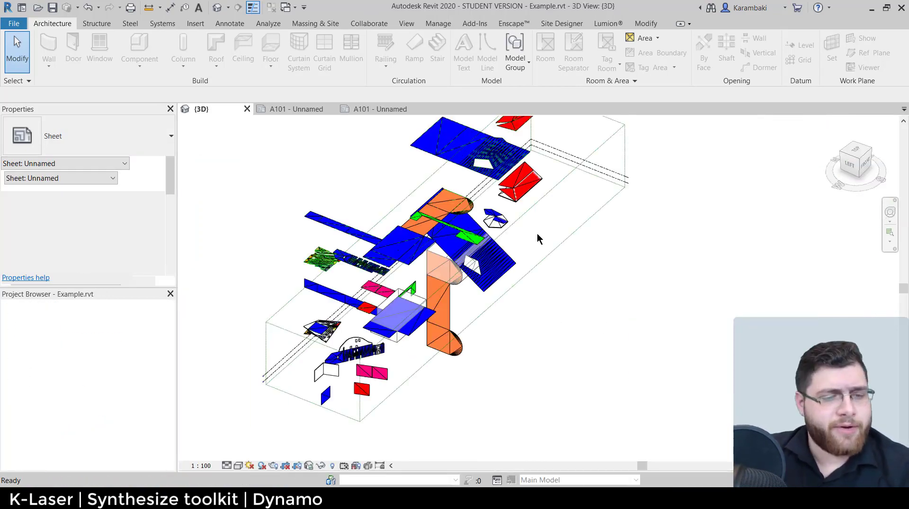
{"action": "middle_click_drag", "start_coordinate": [328, 204], "coordinate": [317, 226]}
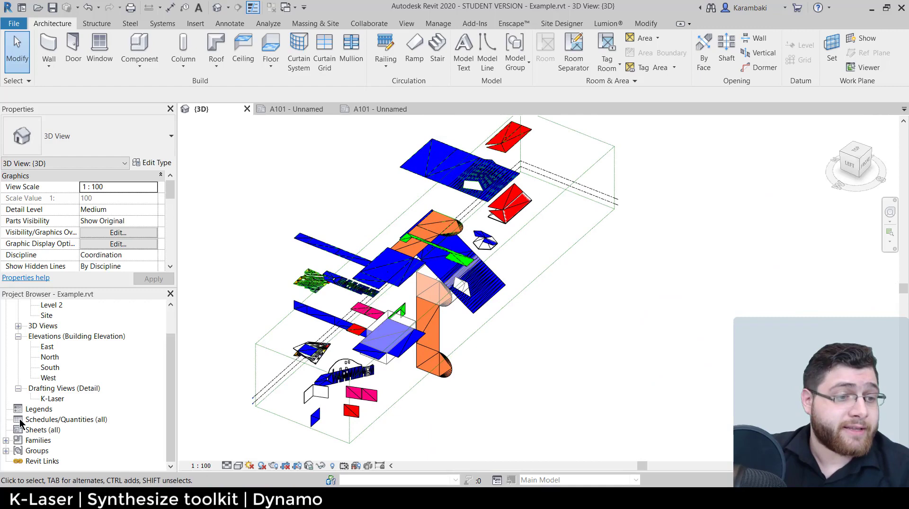
Step: Open the K-Laser drafting view and delete all the small roof pieces numbered 12 and above
{"action": "double_click", "coordinate": [52, 398]}
{"action": "middle_click_drag", "start_coordinate": [841, 351], "coordinate": [545, 280]}
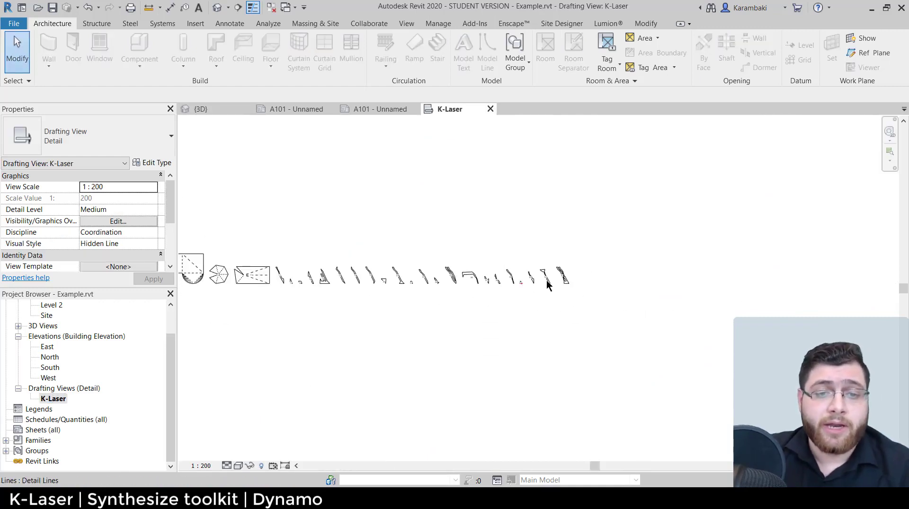
{"action": "scroll", "coordinate": [546, 280], "scroll_direction": "up", "scroll_amount": 3}
{"action": "left_click_drag", "start_coordinate": [684, 205], "coordinate": [399, 339]}
{"action": "middle_click_drag", "start_coordinate": [400, 339], "coordinate": [748, 313]}
{"action": "left_click_drag", "start_coordinate": [748, 313], "coordinate": [296, 304]}
{"action": "middle_click_drag", "start_coordinate": [296, 303], "coordinate": [520, 286]}
{"action": "left_click_drag", "start_coordinate": [520, 286], "coordinate": [478, 287]}
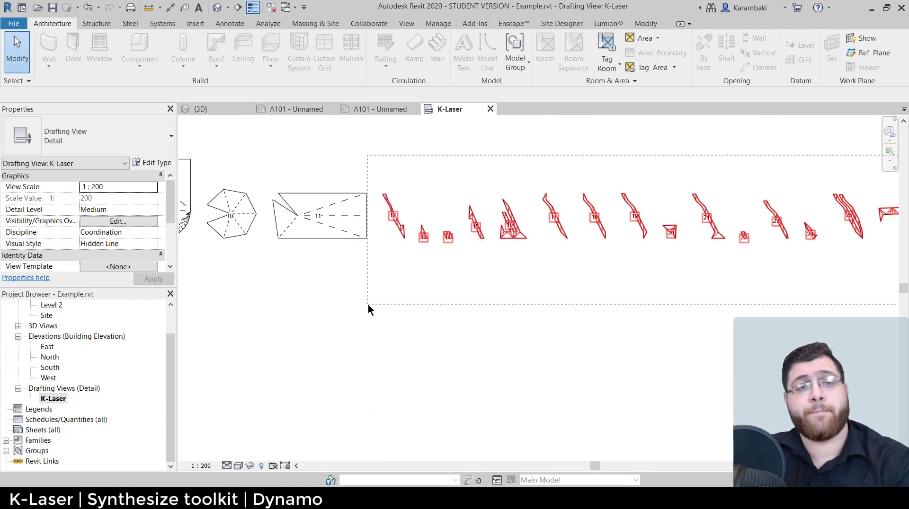
{"action": "left_click_drag", "start_coordinate": [368, 305], "coordinate": [371, 304]}
{"action": "key", "text": "Delete"}
{"action": "scroll", "coordinate": [512, 287], "scroll_direction": "down", "scroll_amount": 3}
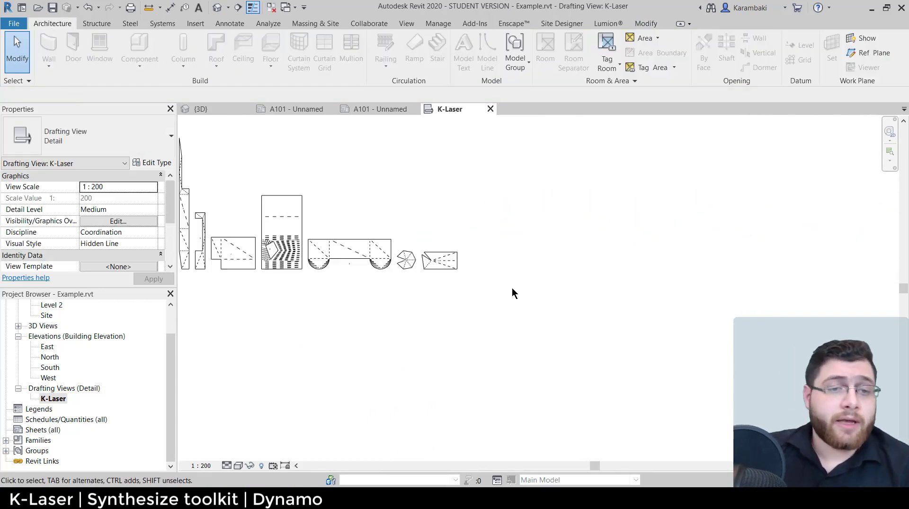
Step: Look over the remaining laser pieces and locate the DWG export option, leaving without exporting
{"action": "middle_click_drag", "start_coordinate": [497, 269], "coordinate": [774, 261]}
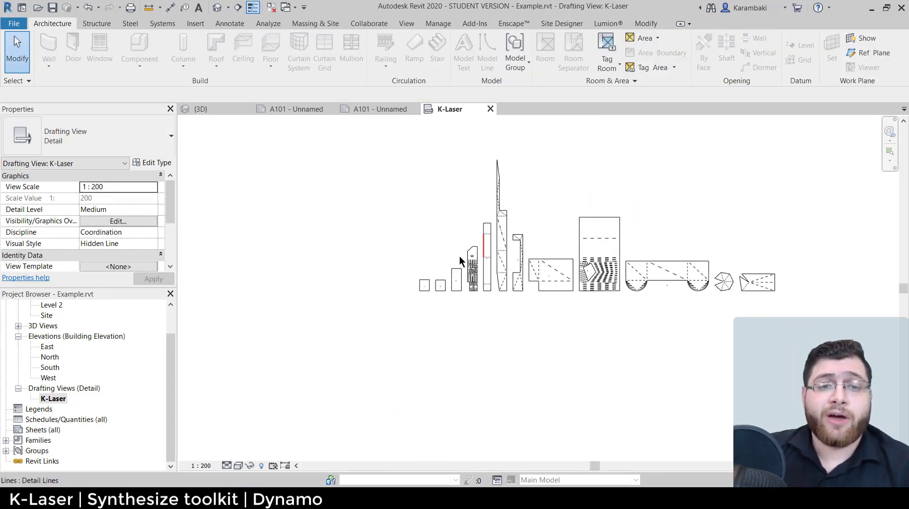
{"action": "middle_click_drag", "start_coordinate": [618, 208], "coordinate": [501, 218]}
{"action": "scroll", "coordinate": [537, 209], "scroll_direction": "up", "scroll_amount": 2}
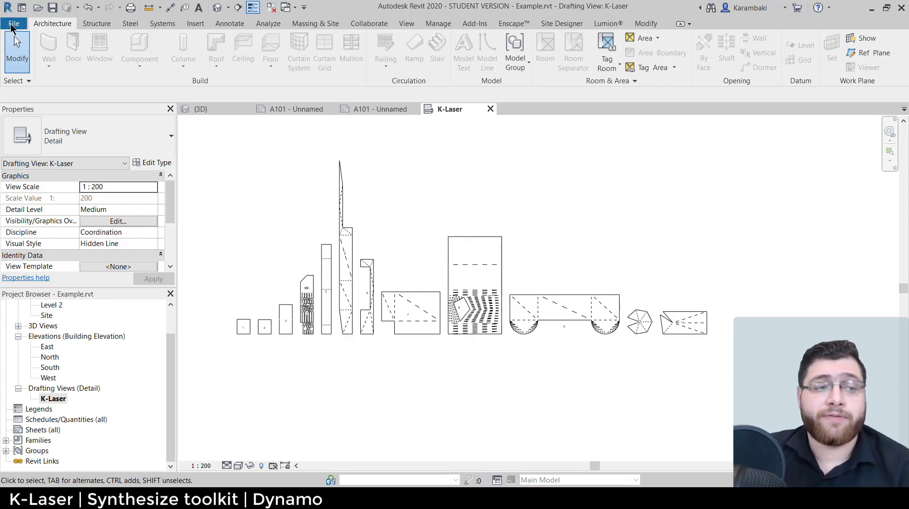
{"action": "left_click", "coordinate": [13, 24]}
{"action": "mouse_move", "coordinate": [43, 212]}
{"action": "mouse_move", "coordinate": [229, 73]}
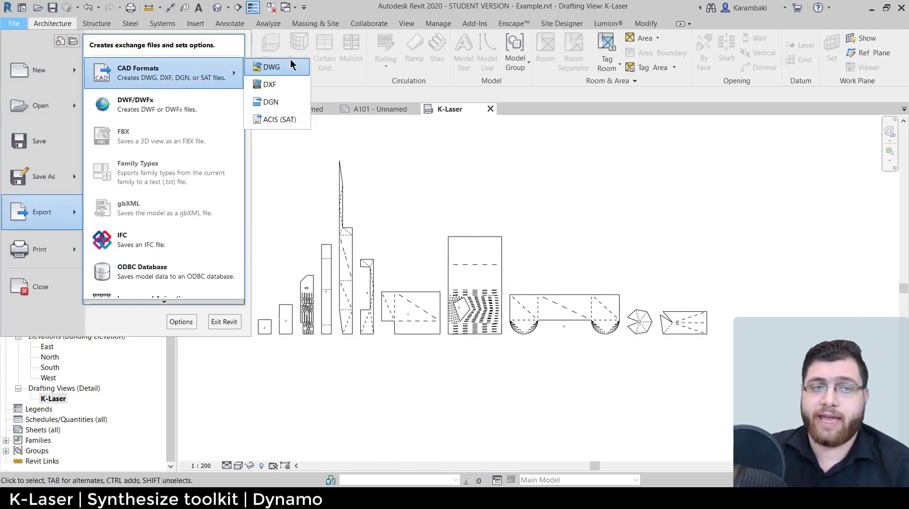
{"action": "key", "text": "Escape"}
{"action": "key", "text": "Escape"}
{"action": "key", "text": "Escape"}
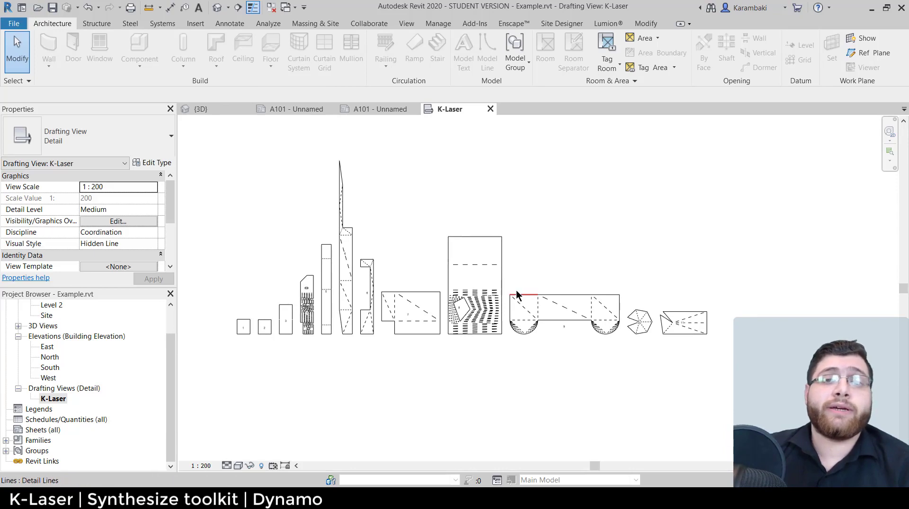
Step: Measure the long vertical edge of piece 8 in the K-Laser drafting view
{"action": "scroll", "coordinate": [513, 279], "scroll_direction": "up", "scroll_amount": 5}
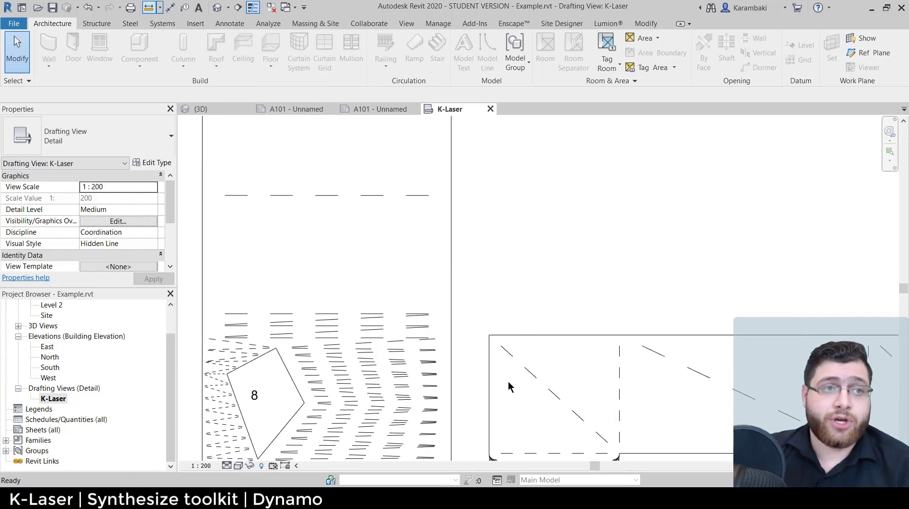
{"action": "middle_click_drag", "start_coordinate": [446, 362], "coordinate": [444, 193]}
{"action": "left_click", "coordinate": [449, 350]}
{"action": "scroll", "coordinate": [443, 419], "scroll_direction": "down", "scroll_amount": 2}
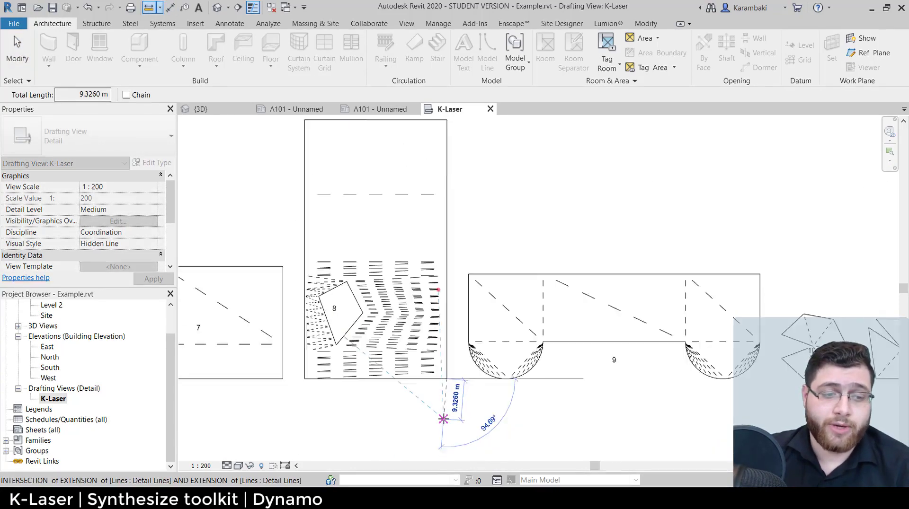
{"action": "scroll", "coordinate": [443, 419], "scroll_direction": "down", "scroll_amount": 3}
{"action": "middle_click_drag", "start_coordinate": [453, 339], "coordinate": [452, 378]}
{"action": "scroll", "coordinate": [445, 287], "scroll_direction": "up", "scroll_amount": 7}
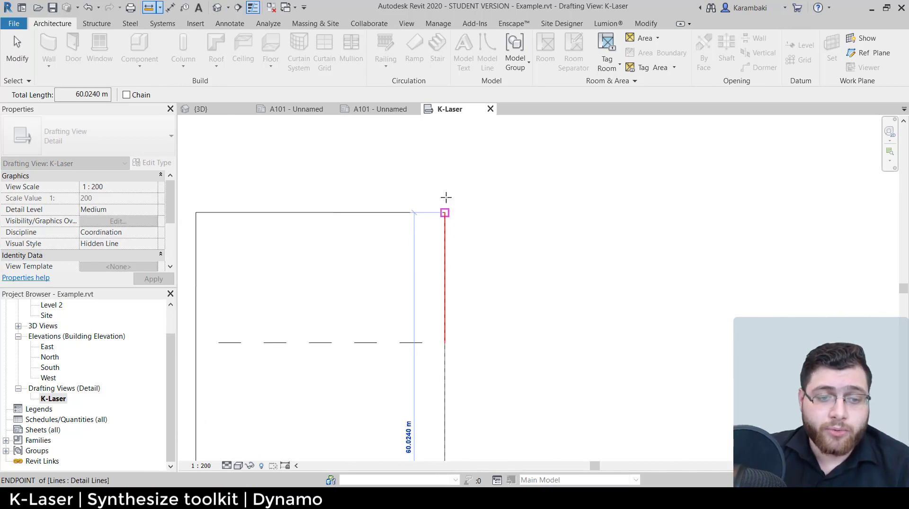
{"action": "middle_click_drag", "start_coordinate": [446, 198], "coordinate": [451, 171]}
{"action": "scroll", "coordinate": [443, 165], "scroll_direction": "down", "scroll_amount": 5}
{"action": "key", "text": "Escape"}
{"action": "key", "text": "Escape"}
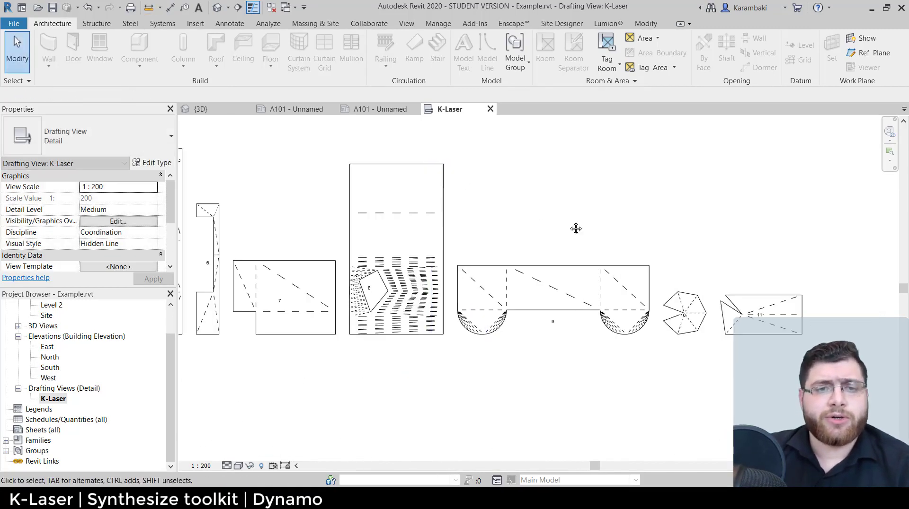
Step: Create a new sheet in the Example project with the A0 metric titleblock
{"action": "middle_click_drag", "start_coordinate": [576, 229], "coordinate": [625, 249]}
{"action": "scroll", "coordinate": [522, 218], "scroll_direction": "down", "scroll_amount": 3}
{"action": "middle_click_drag", "start_coordinate": [528, 221], "coordinate": [542, 255]}
{"action": "scroll", "coordinate": [537, 255], "scroll_direction": "up", "scroll_amount": 2}
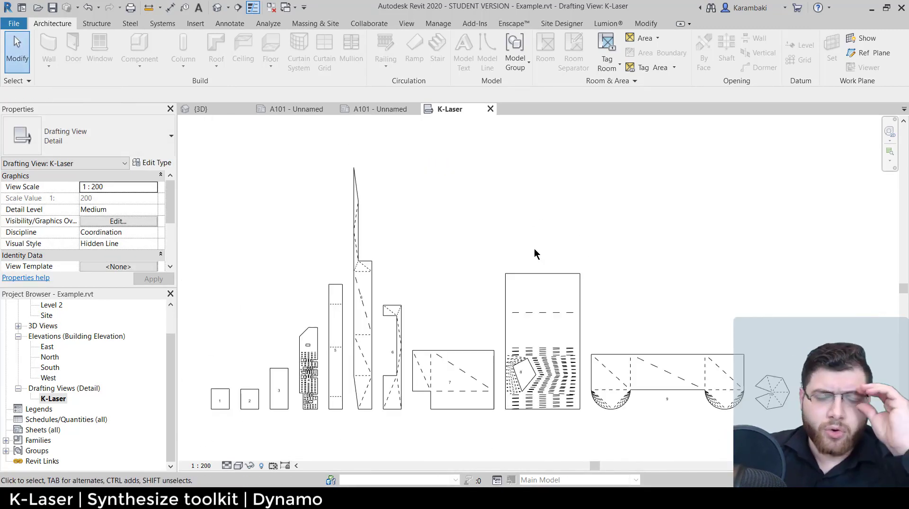
{"action": "right_click", "coordinate": [53, 427]}
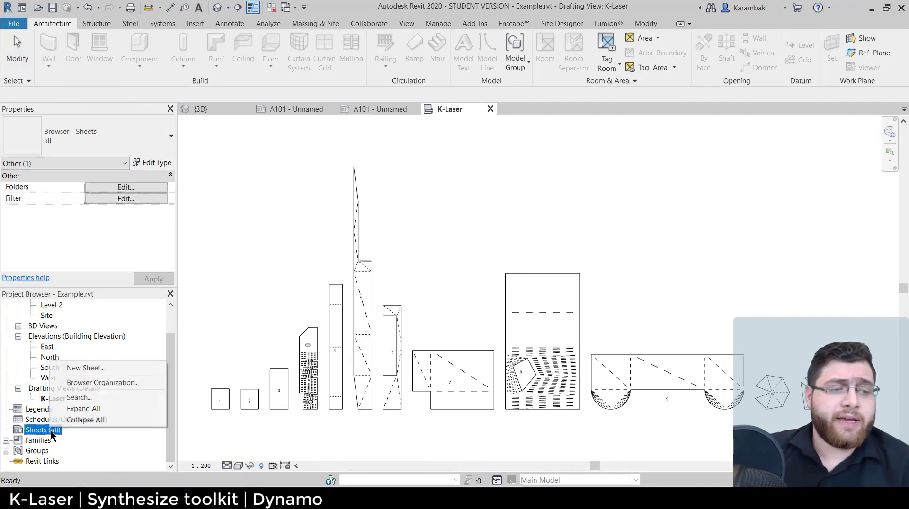
{"action": "left_click", "coordinate": [94, 370]}
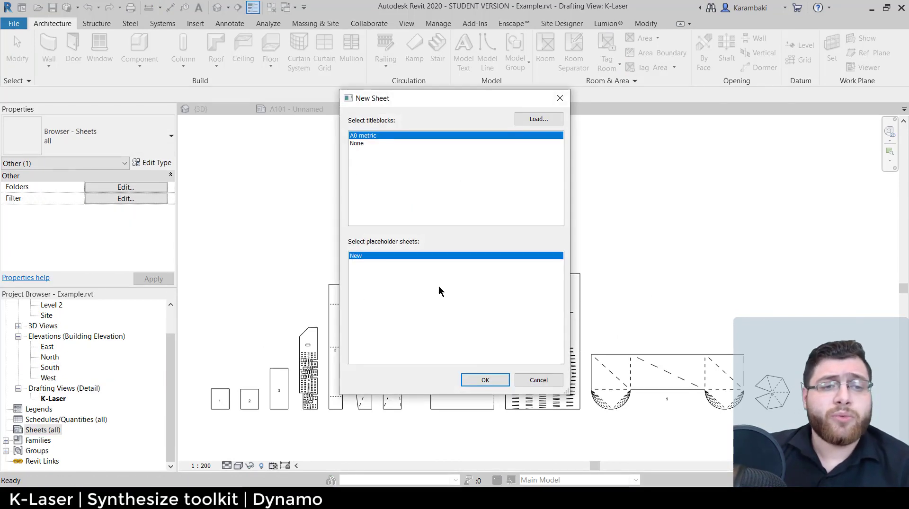
{"action": "left_click", "coordinate": [487, 384]}
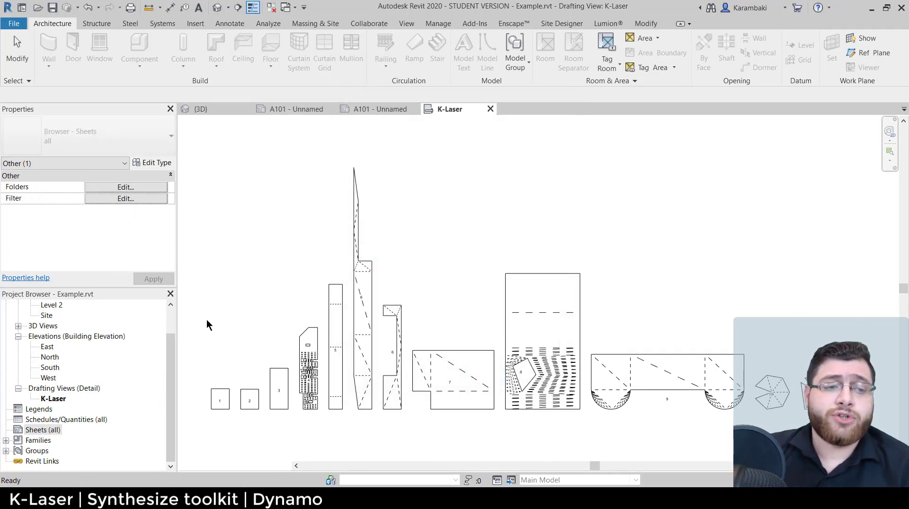
Step: Close the inactive views and switch to the Stair Laser project's A101 sheet
{"action": "left_click", "coordinate": [274, 9]}
{"action": "left_click", "coordinate": [307, 110]}
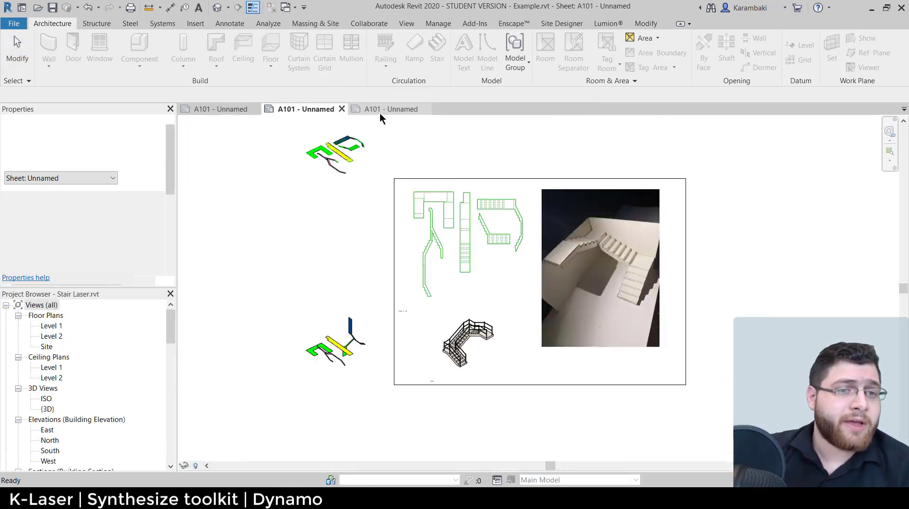
Step: Open the K-Laser drafting view of the Example project and set its view scale to 1 : 500
{"action": "left_click", "coordinate": [386, 110]}
{"action": "double_click", "coordinate": [53, 398]}
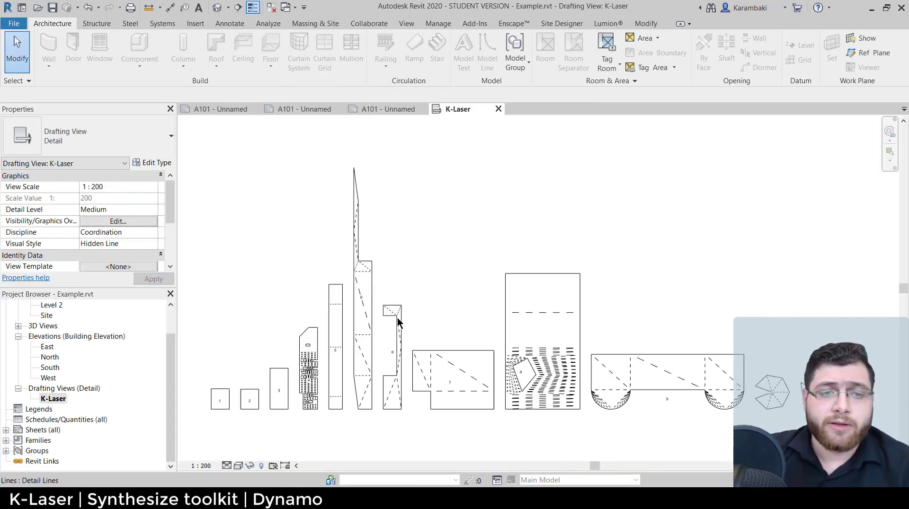
{"action": "middle_click_drag", "start_coordinate": [435, 262], "coordinate": [421, 245]}
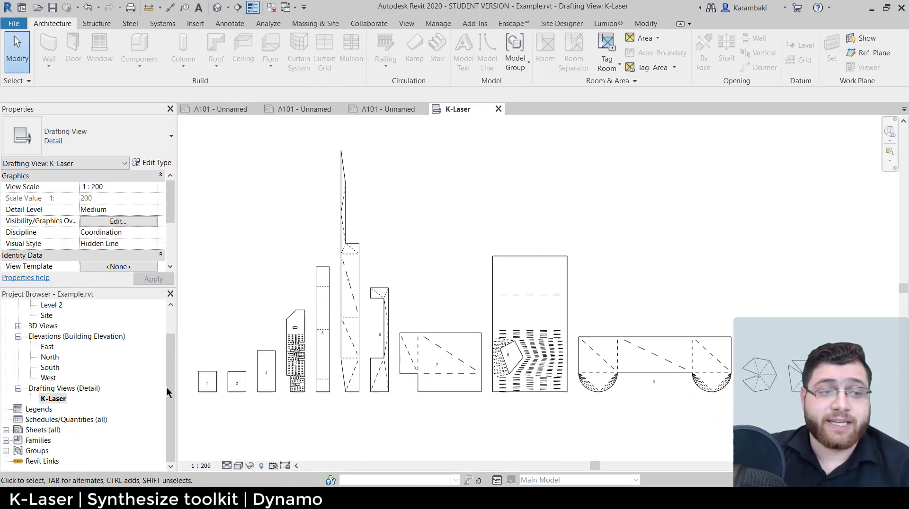
{"action": "left_click", "coordinate": [194, 466]}
{"action": "left_click", "coordinate": [234, 421]}
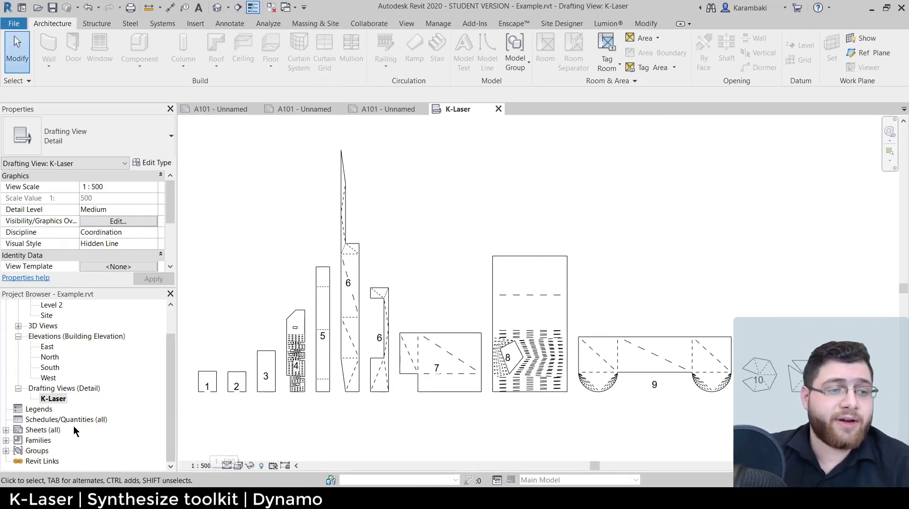
Step: Place the K-Laser drafting view on sheet A101 and move it into the upper-left corner of the titleblock
{"action": "double_click", "coordinate": [45, 430]}
{"action": "left_click", "coordinate": [49, 441]}
{"action": "double_click", "coordinate": [49, 441]}
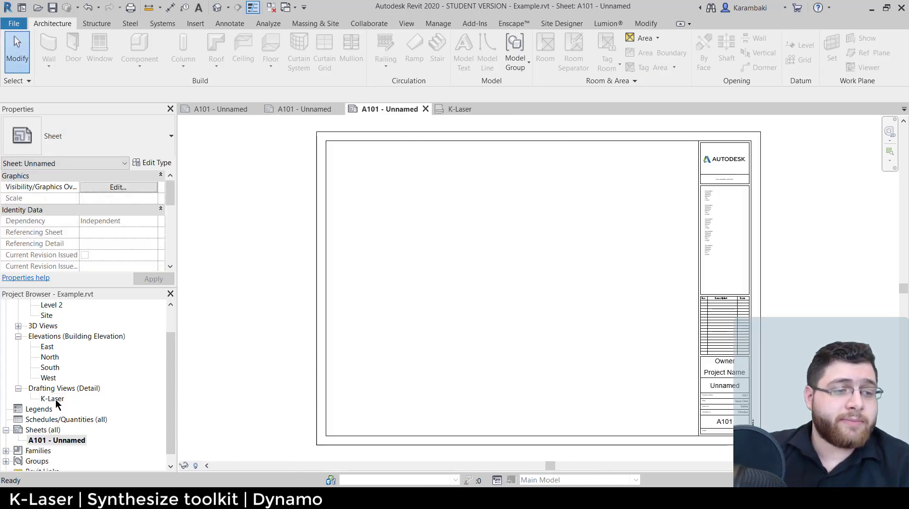
{"action": "left_click", "coordinate": [53, 399]}
{"action": "left_click", "coordinate": [520, 256]}
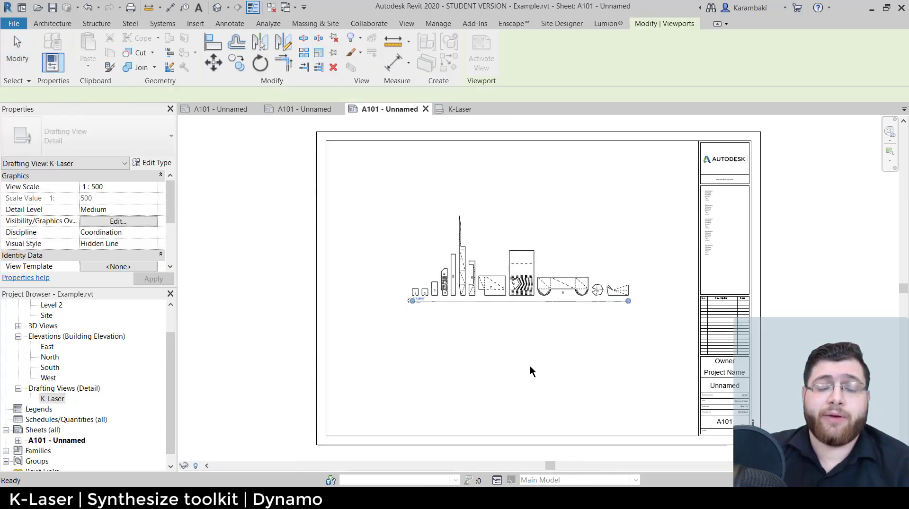
{"action": "left_click", "coordinate": [494, 241]}
{"action": "left_click_drag", "start_coordinate": [493, 242], "coordinate": [418, 174]}
{"action": "key", "text": "Escape"}
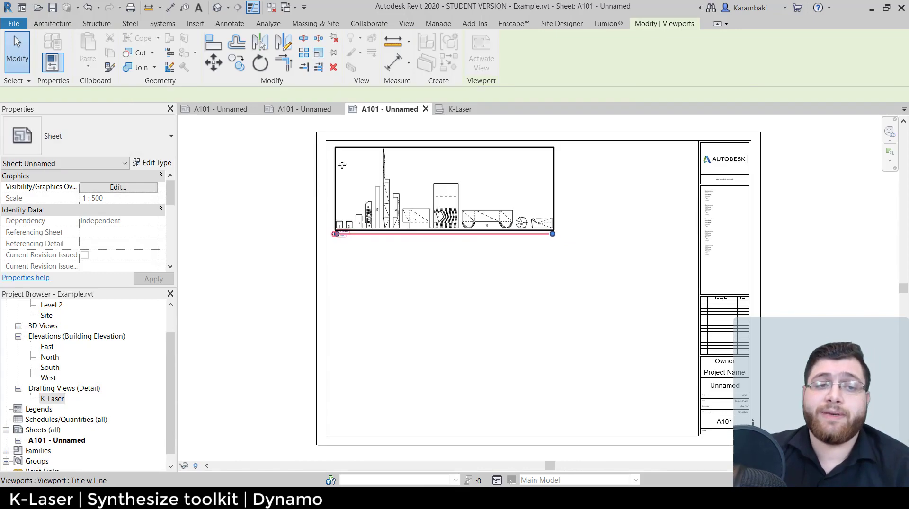
Step: Move the K-Laser view title further down, away from the numbered pieces
{"action": "scroll", "coordinate": [364, 152], "scroll_direction": "up", "scroll_amount": 3}
{"action": "scroll", "coordinate": [428, 258], "scroll_direction": "up", "scroll_amount": 2}
{"action": "scroll", "coordinate": [257, 359], "scroll_direction": "up", "scroll_amount": 1}
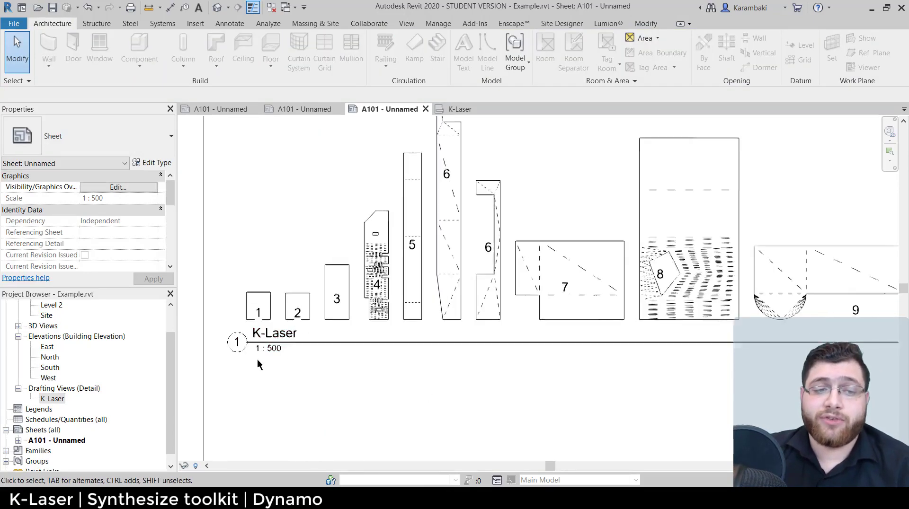
{"action": "left_click", "coordinate": [294, 343]}
{"action": "left_click_drag", "start_coordinate": [319, 345], "coordinate": [316, 384]}
{"action": "key", "text": "Escape"}
{"action": "scroll", "coordinate": [316, 385], "scroll_direction": "down", "scroll_amount": 2}
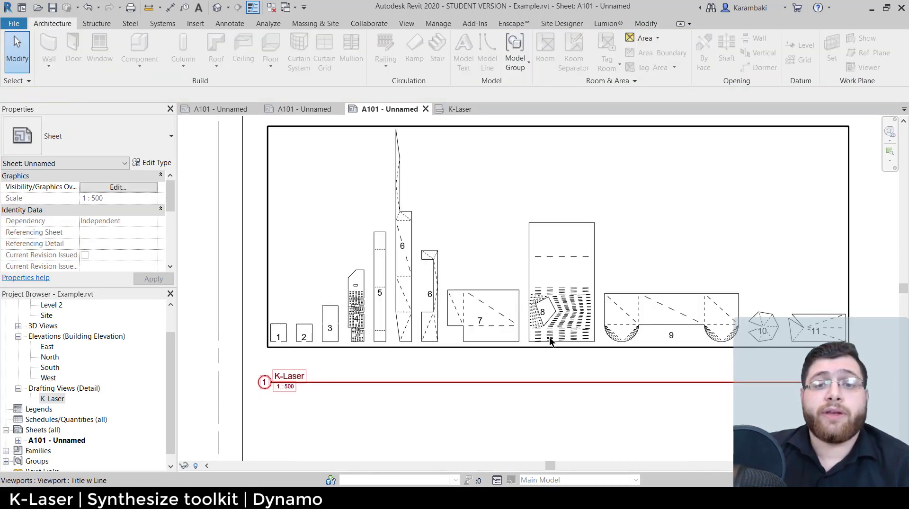
{"action": "scroll", "coordinate": [371, 266], "scroll_direction": "down", "scroll_amount": 2}
Step: Delete the A0 metric titleblock from sheet A101, leaving the K-Laser viewport
{"action": "left_click", "coordinate": [365, 196]}
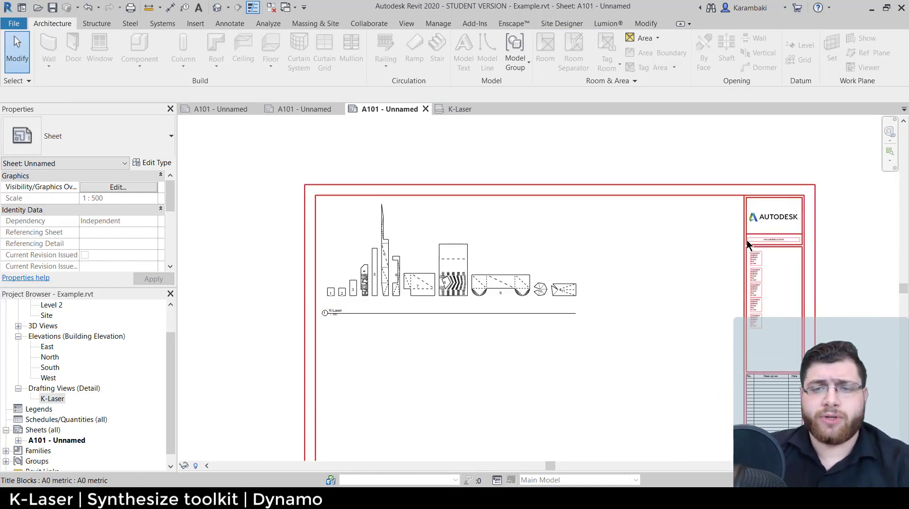
{"action": "key", "text": "Delete"}
{"action": "middle_click", "coordinate": [509, 274]}
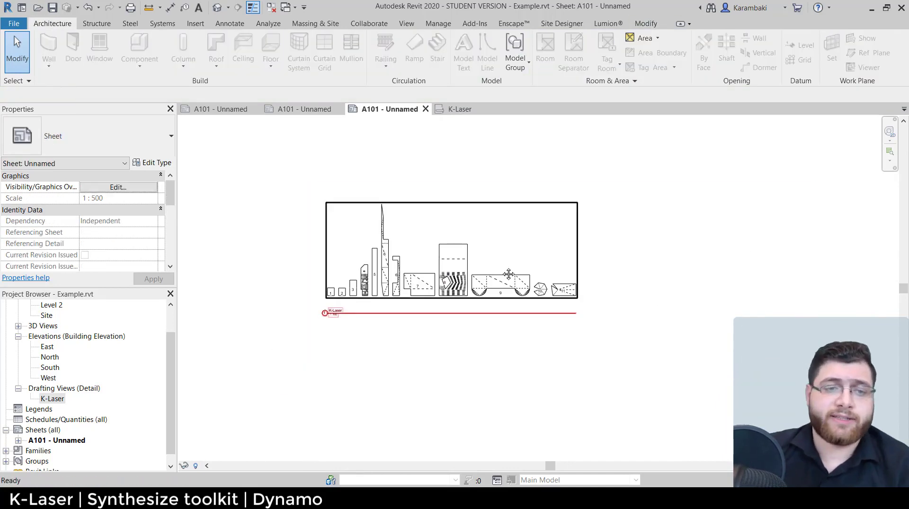
{"action": "middle_click", "coordinate": [509, 274]}
Step: Start a DWG export of sheet A101 and accept an export setup with Millimeter as the DWG unit
{"action": "left_click", "coordinate": [67, 438]}
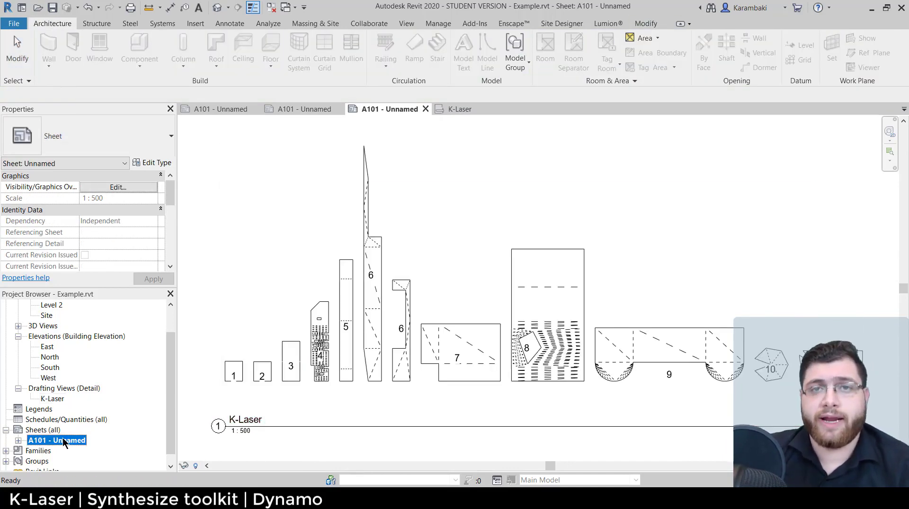
{"action": "left_click", "coordinate": [14, 25]}
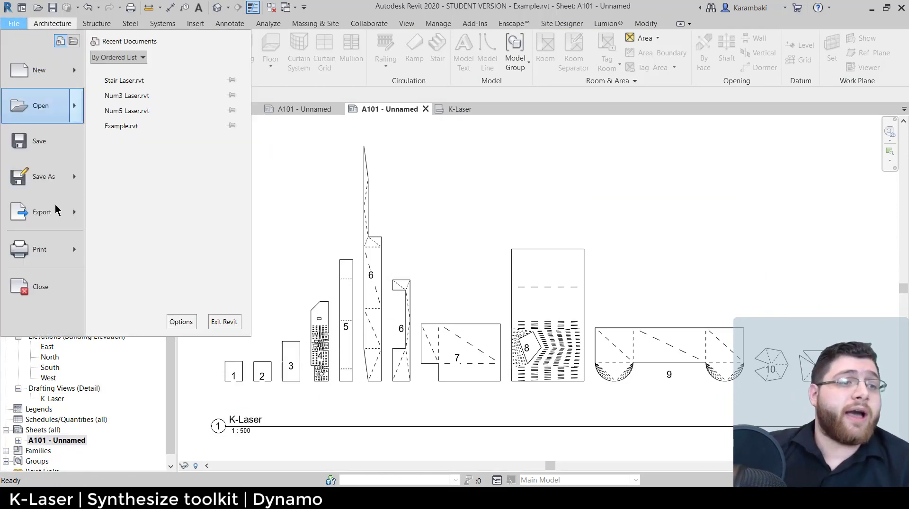
{"action": "mouse_move", "coordinate": [52, 206]}
{"action": "left_click", "coordinate": [237, 69]}
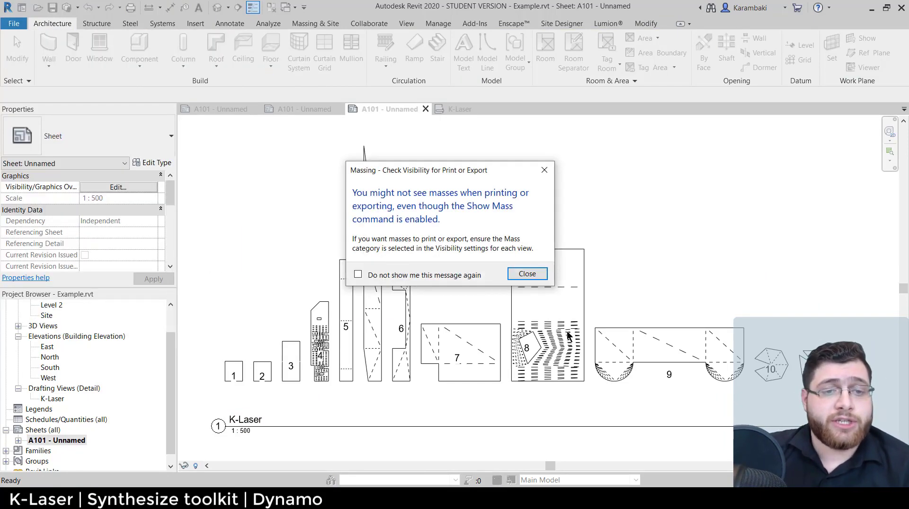
{"action": "left_click", "coordinate": [527, 274]}
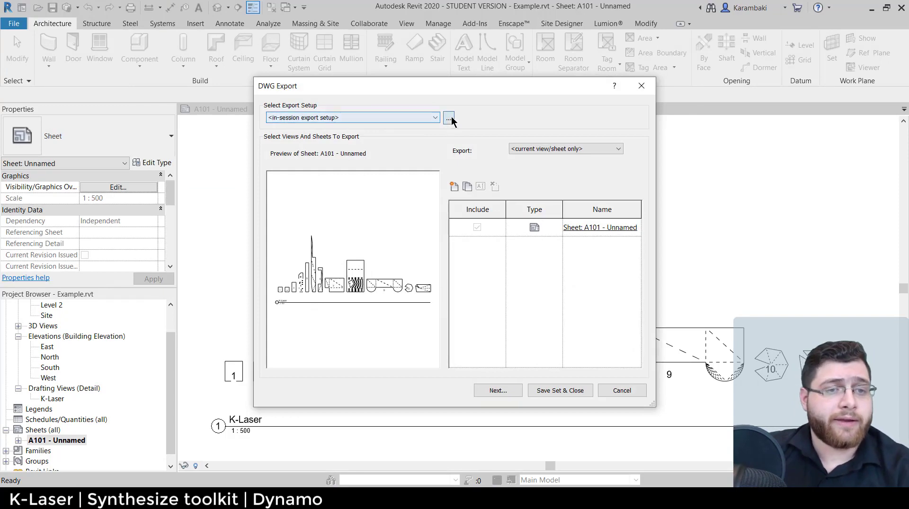
{"action": "left_click", "coordinate": [448, 118]}
{"action": "left_click", "coordinate": [433, 119]}
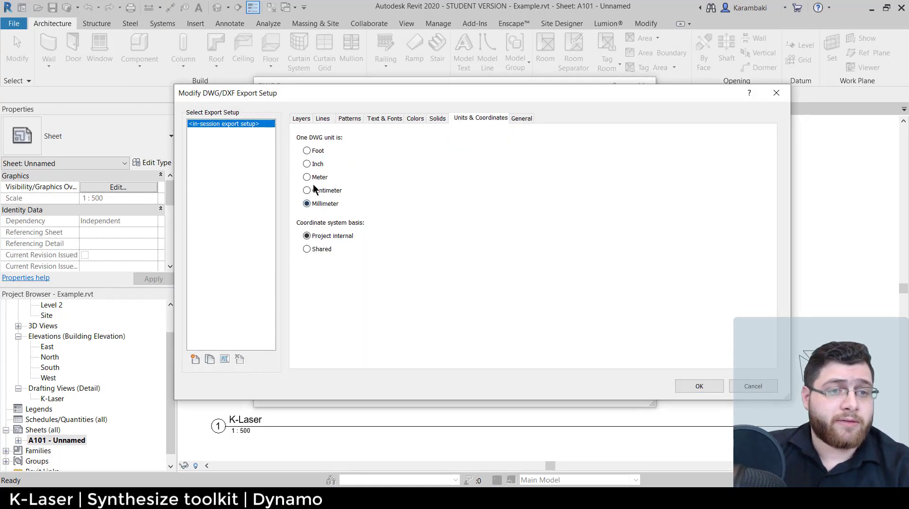
{"action": "left_click", "coordinate": [699, 386]}
Step: Export the sheet to the Desktop as the AutoCAD 2018 DWG file "Example - Sheet - A101 - Unnamed", with views as external references
{"action": "left_click", "coordinate": [507, 389]}
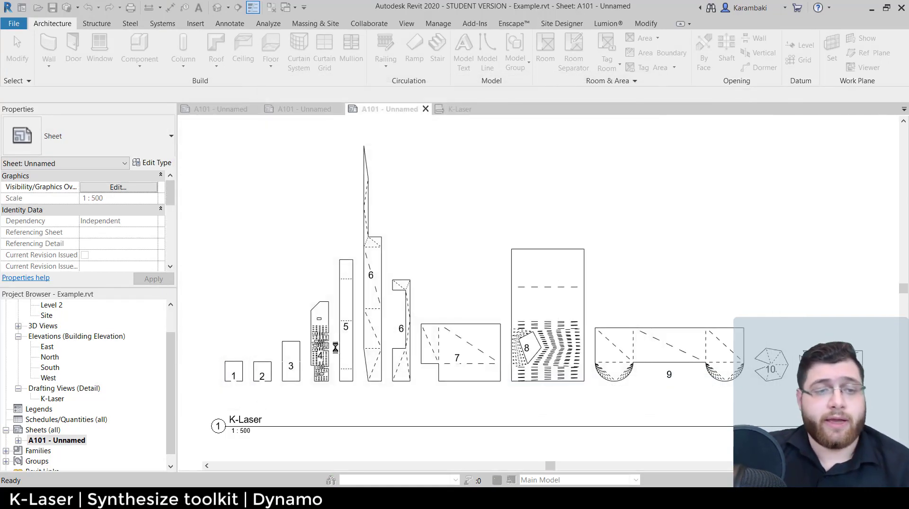
{"action": "left_click", "coordinate": [273, 312]}
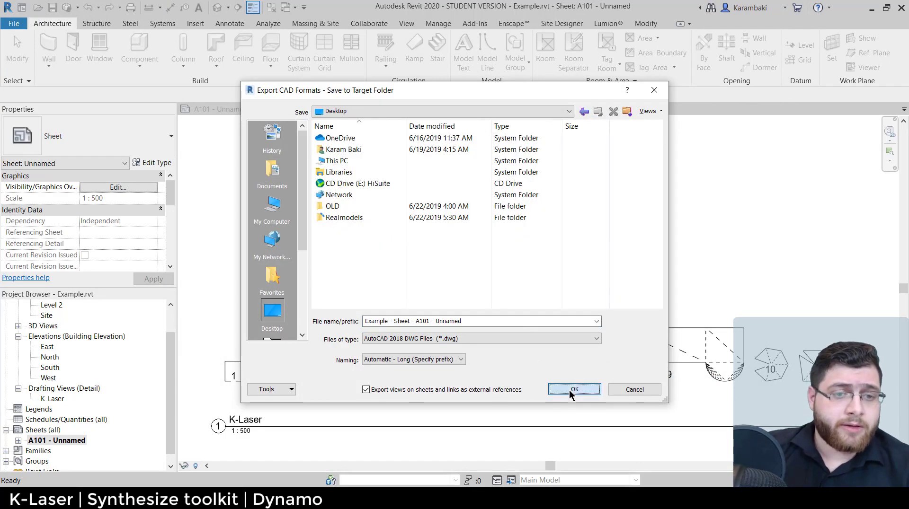
{"action": "left_click", "coordinate": [572, 389]}
Step: Switch to AutoCAD 2018 and open "Example - Sheet - A101 - Unnamed-Drafting View - K-Laser.dwg" from the Desktop
{"action": "key", "text": "super"}
{"action": "type", "text": "auto"}
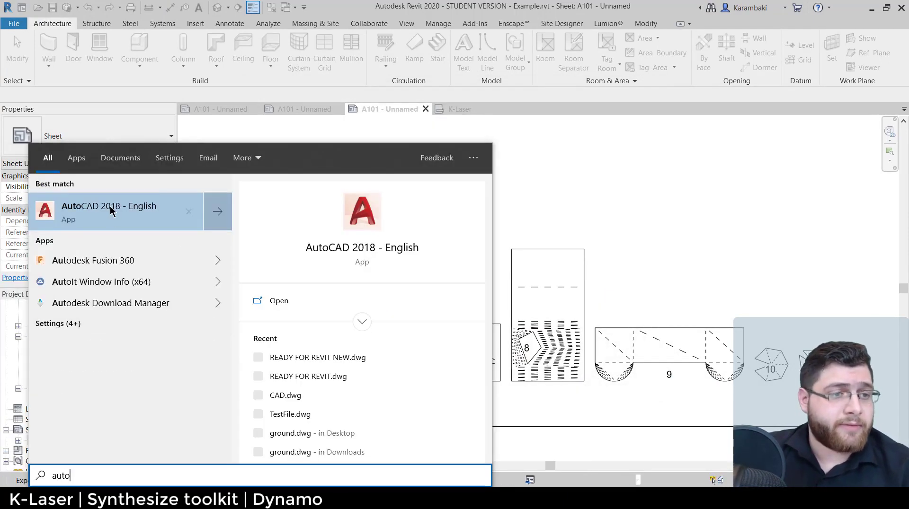
{"action": "left_click", "coordinate": [110, 211]}
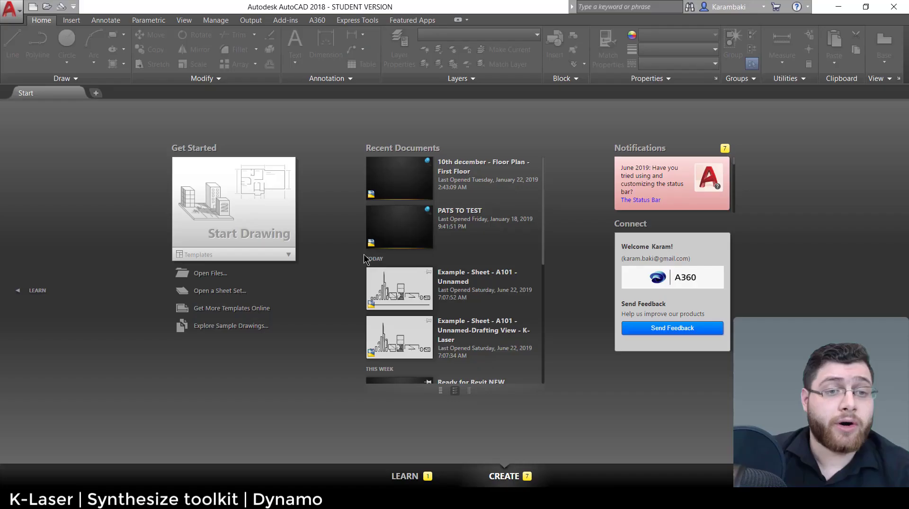
{"action": "left_click", "coordinate": [208, 279]}
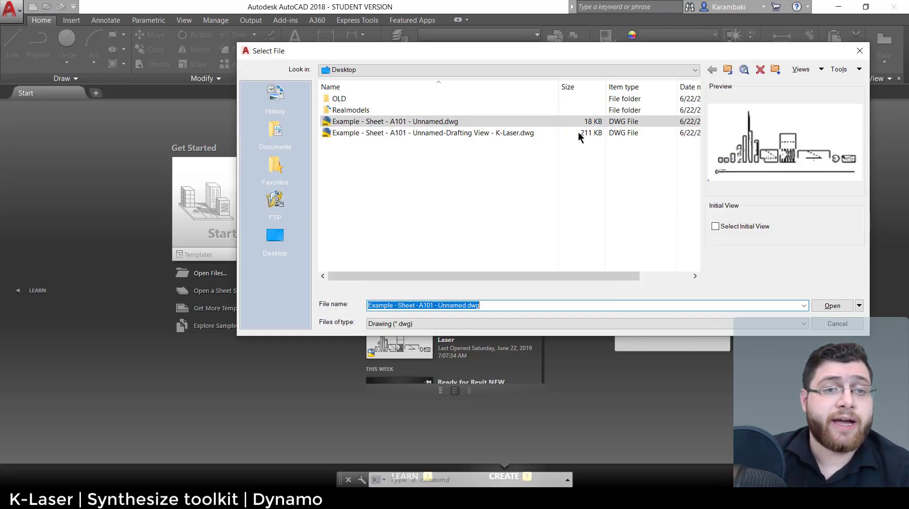
{"action": "left_click", "coordinate": [497, 133]}
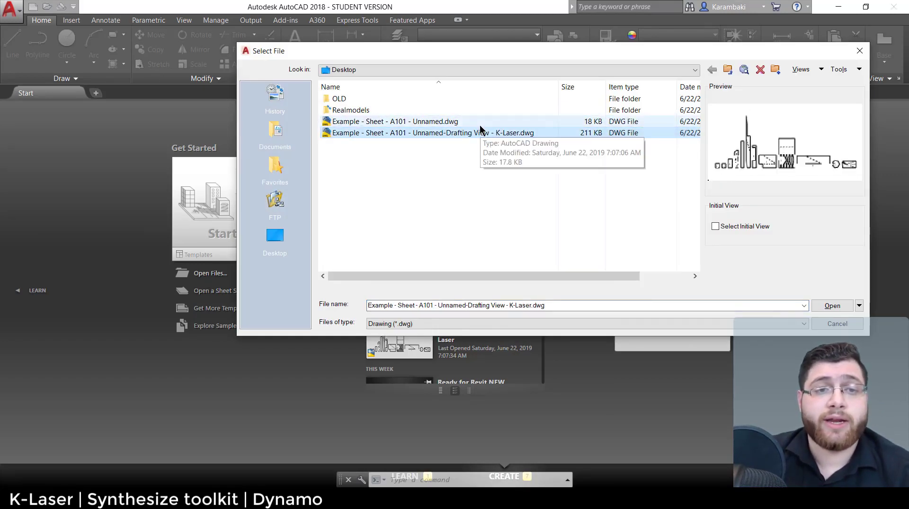
{"action": "left_click", "coordinate": [492, 122]}
{"action": "left_click", "coordinate": [510, 132]}
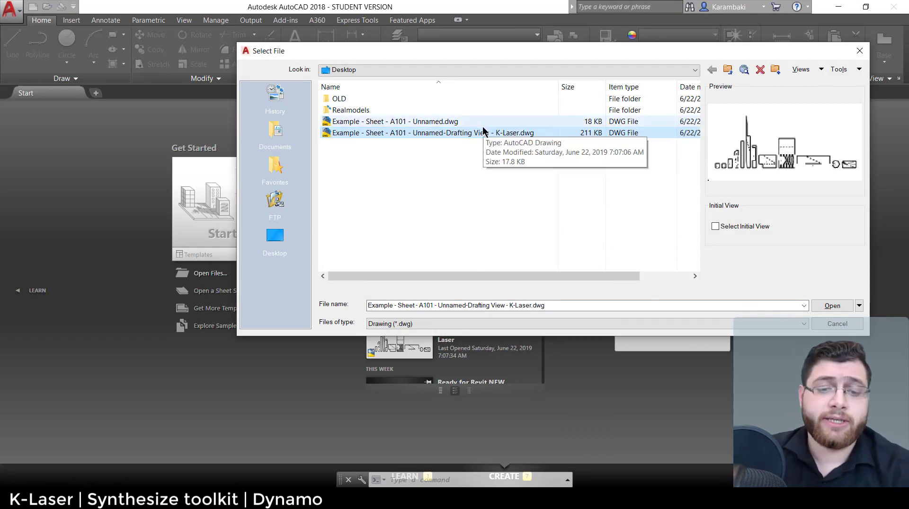
{"action": "key", "text": "Return"}
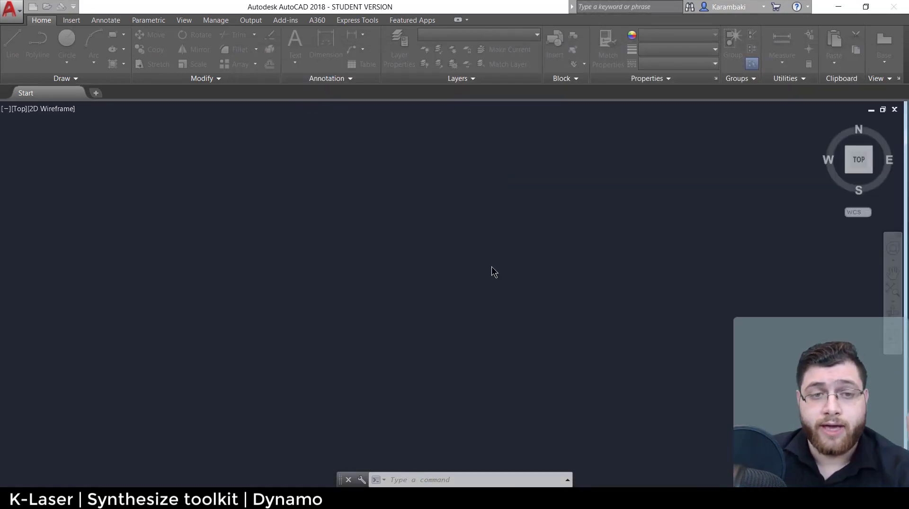
Step: Check the length of piece 8's right vertical edge in model space with the DIST command
{"action": "type", "text": "d"}
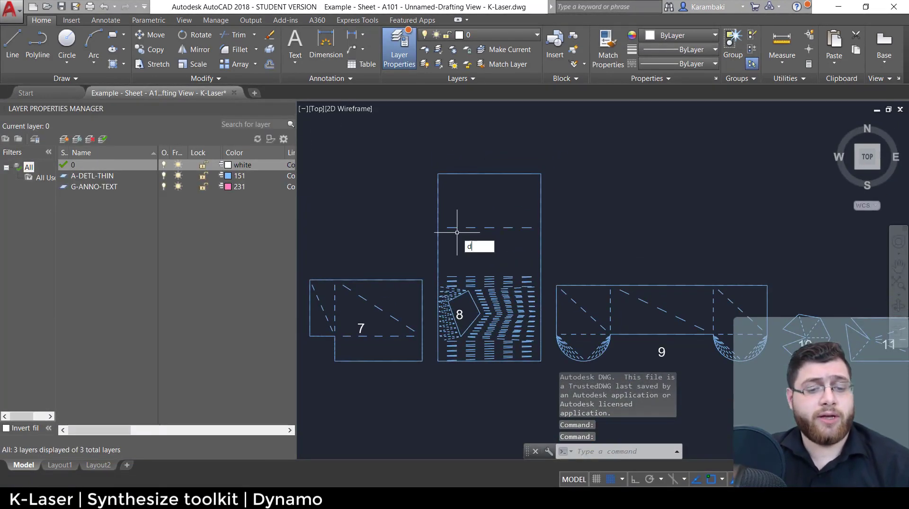
{"action": "type", "text": "dist"}
{"action": "key", "text": "Return"}
{"action": "left_click", "coordinate": [541, 360]}
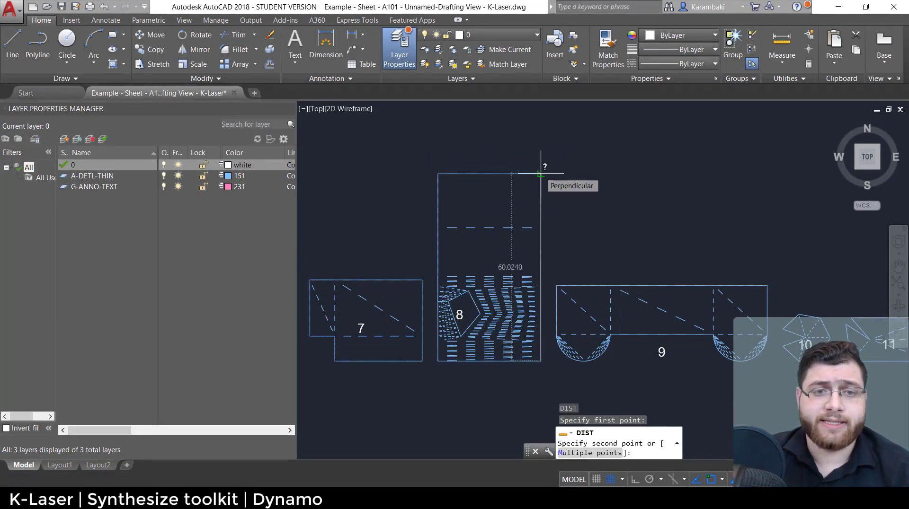
{"action": "key", "text": "Escape"}
Step: Close the drafting-view drawing and open "Example - Sheet - A101 - Unnamed.dwg" from the Desktop instead
{"action": "left_click", "coordinate": [233, 92]}
{"action": "left_click", "coordinate": [500, 276]}
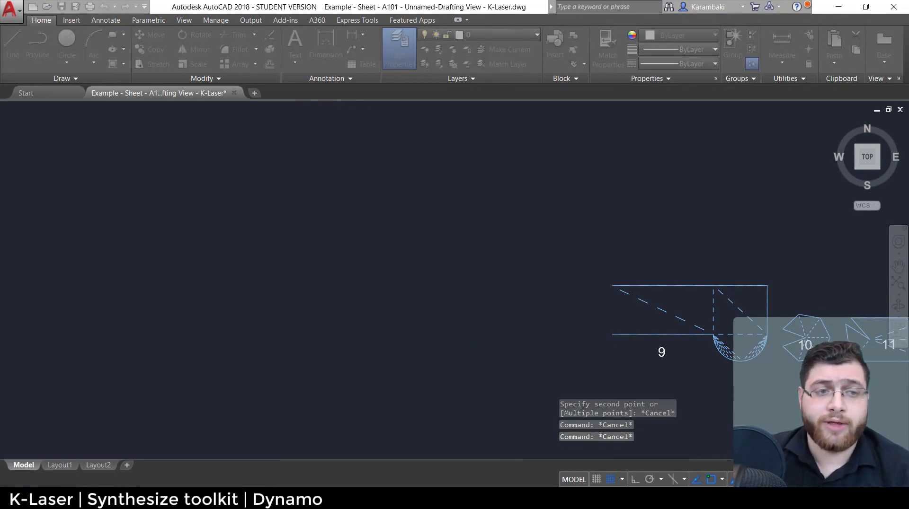
{"action": "left_click", "coordinate": [210, 274]}
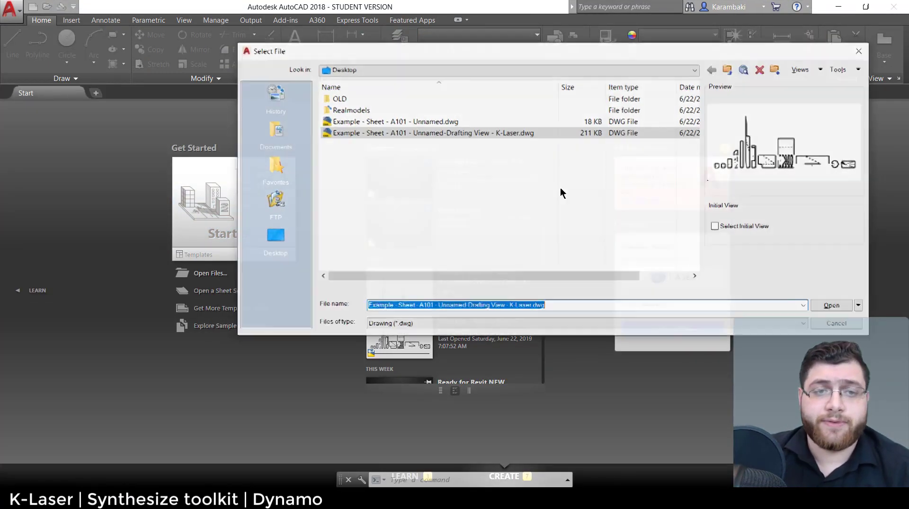
{"action": "double_click", "coordinate": [517, 128]}
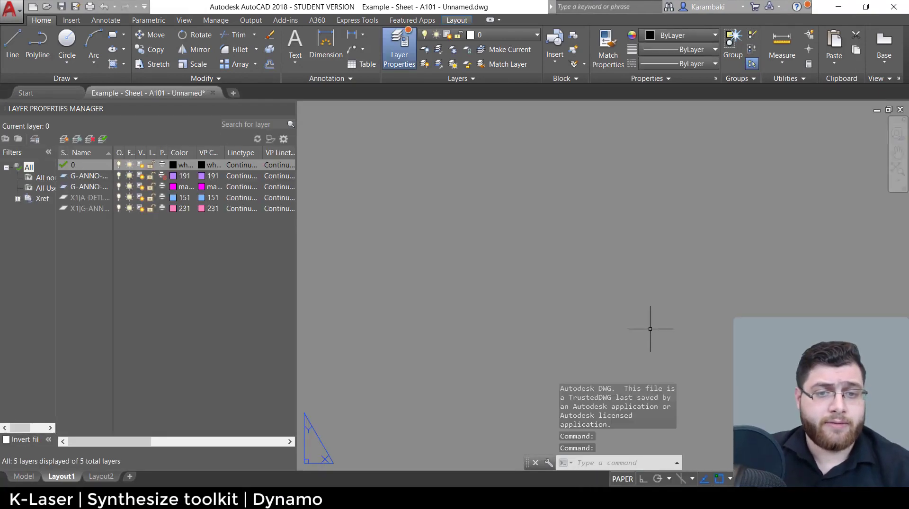
Step: Check the length of piece 8's right vertical edge on Layout1 with the DIST command
{"action": "middle_click", "coordinate": [649, 328]}
{"action": "middle_click", "coordinate": [649, 328]}
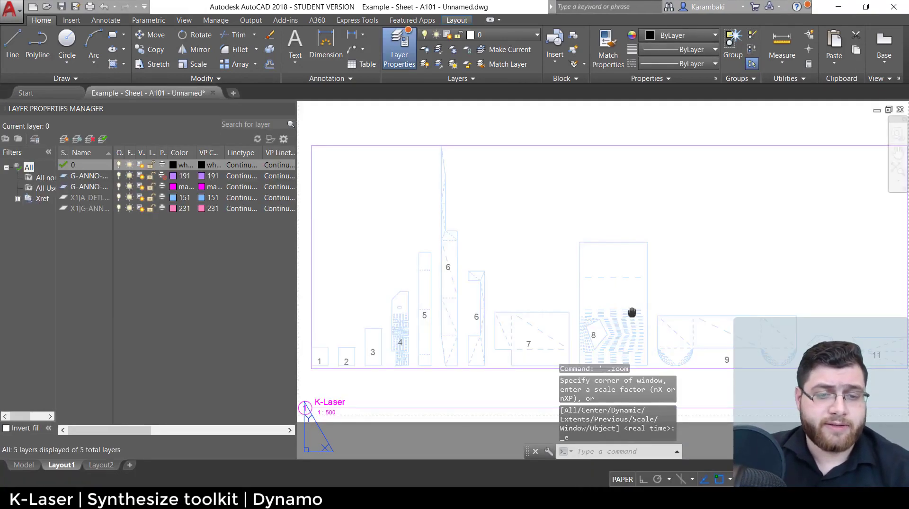
{"action": "middle_click_drag", "start_coordinate": [632, 312], "coordinate": [555, 306]}
{"action": "scroll", "coordinate": [555, 307], "scroll_direction": "up", "scroll_amount": 2}
{"action": "key", "text": "Return"}
{"action": "scroll", "coordinate": [540, 324], "scroll_direction": "up", "scroll_amount": 4}
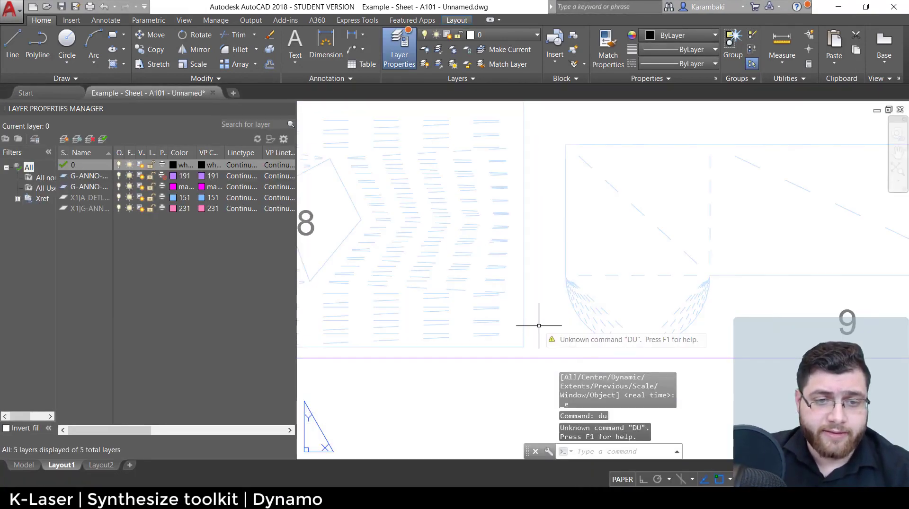
{"action": "type", "text": "di"}
{"action": "key", "text": "Return"}
{"action": "left_click", "coordinate": [523, 346]}
{"action": "middle_click_drag", "start_coordinate": [539, 173], "coordinate": [518, 402]}
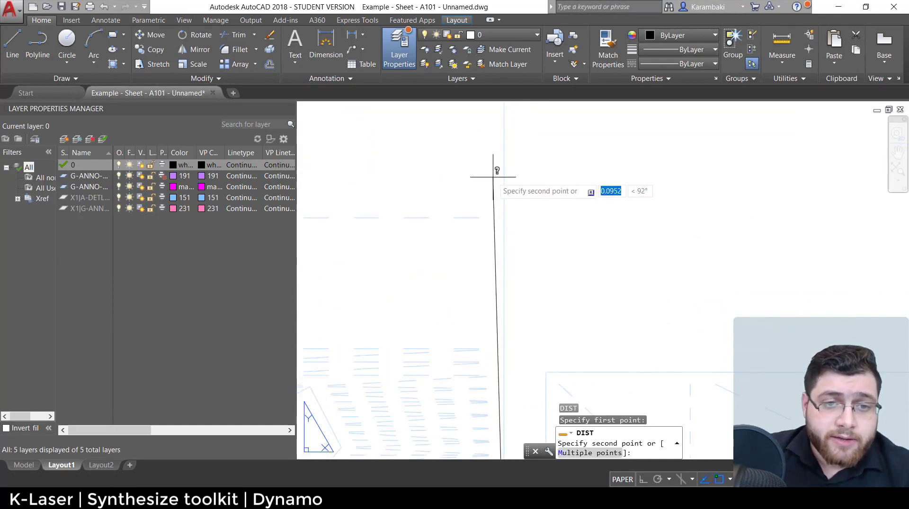
{"action": "middle_click_drag", "start_coordinate": [493, 175], "coordinate": [476, 397]}
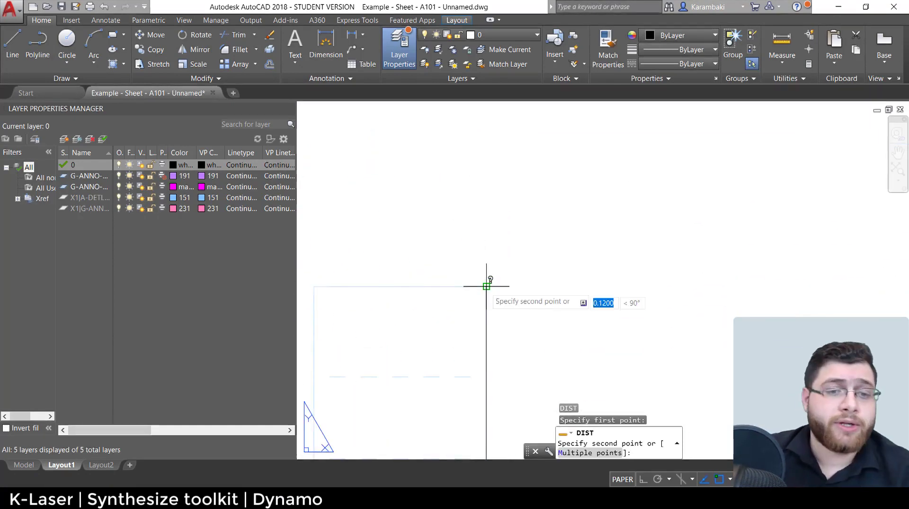
{"action": "scroll", "coordinate": [486, 286], "scroll_direction": "down", "scroll_amount": 6}
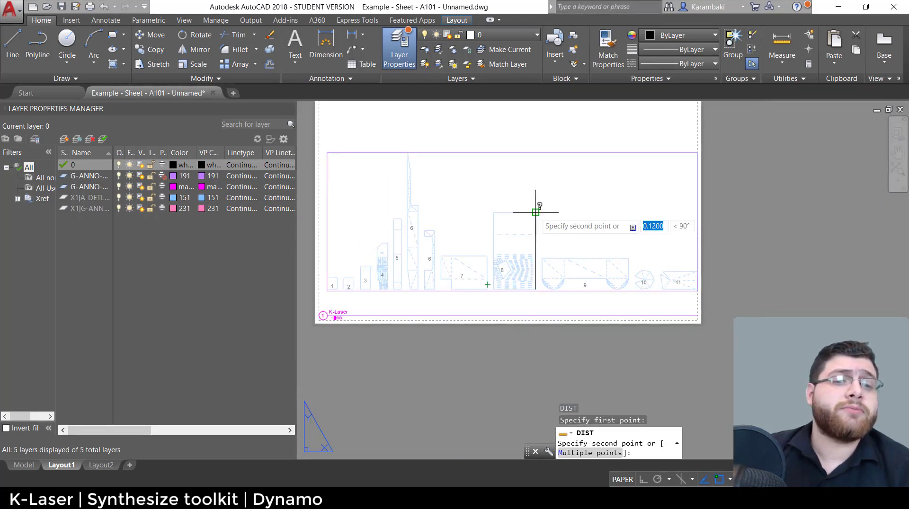
{"action": "key", "text": "Escape"}
{"action": "key", "text": "Escape"}
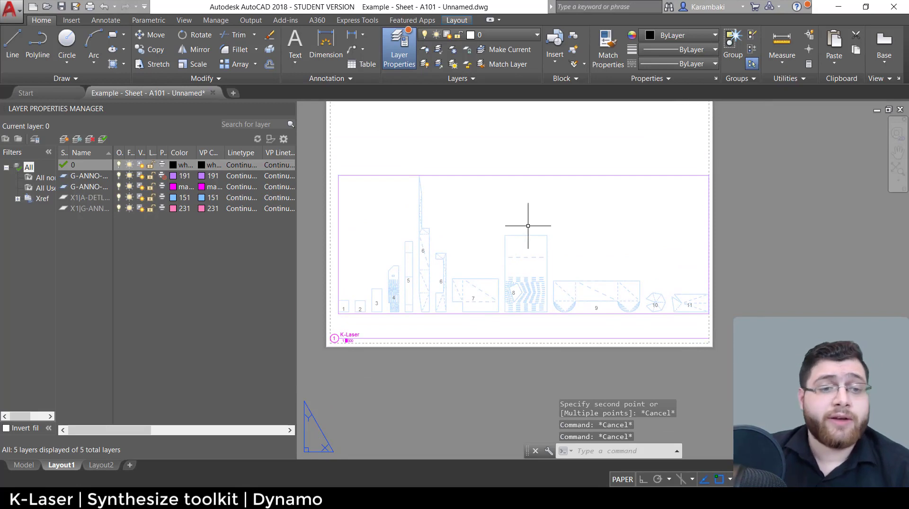
{"action": "left_click", "coordinate": [537, 157]}
{"action": "left_click", "coordinate": [424, 211]}
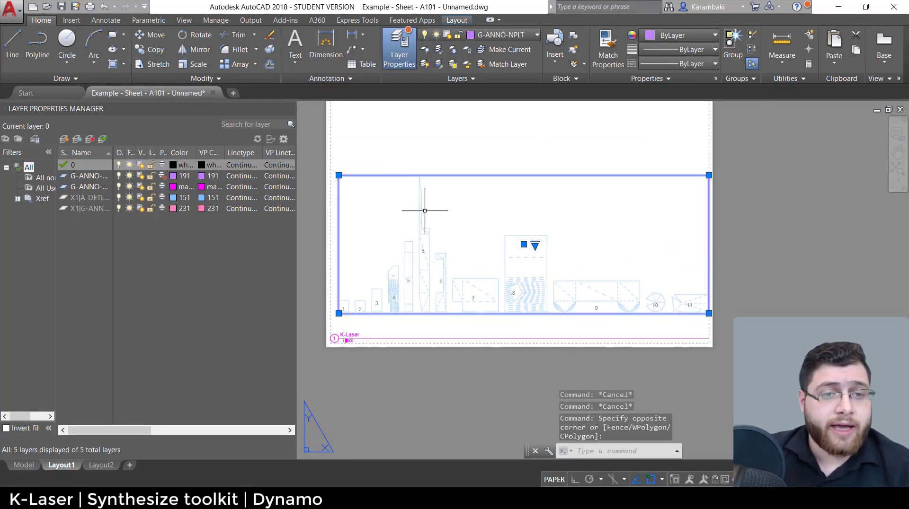
{"action": "right_click", "coordinate": [423, 210]}
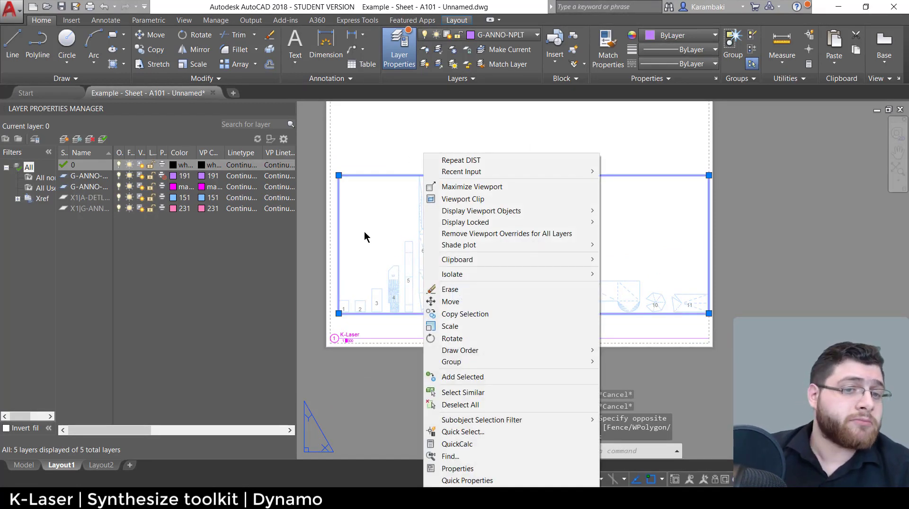
{"action": "key", "text": "Escape"}
{"action": "key", "text": "Escape"}
Step: Remeasure piece 8's right vertical edge on Layout1 from its lower to its upper corner with DIST
{"action": "scroll", "coordinate": [541, 303], "scroll_direction": "up", "scroll_amount": 3}
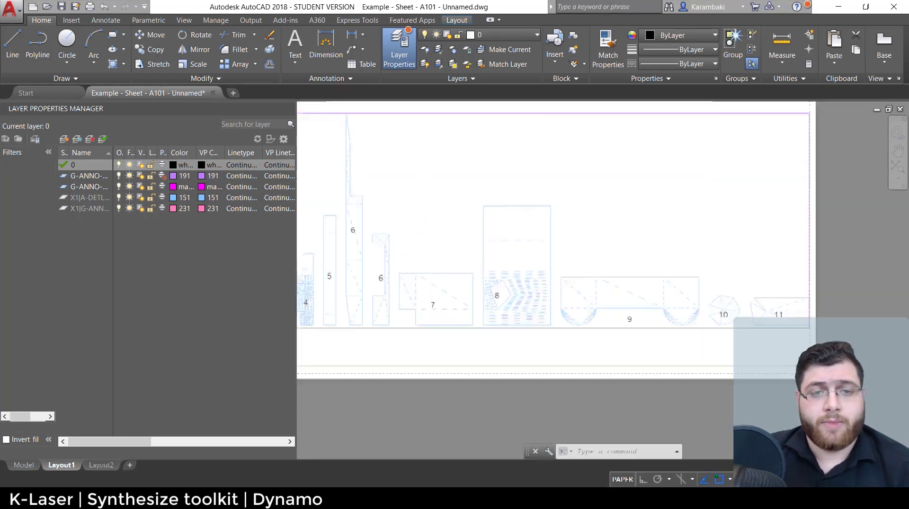
{"action": "scroll", "coordinate": [540, 298], "scroll_direction": "up", "scroll_amount": 4}
{"action": "key", "text": "Return"}
{"action": "left_click", "coordinate": [564, 362]}
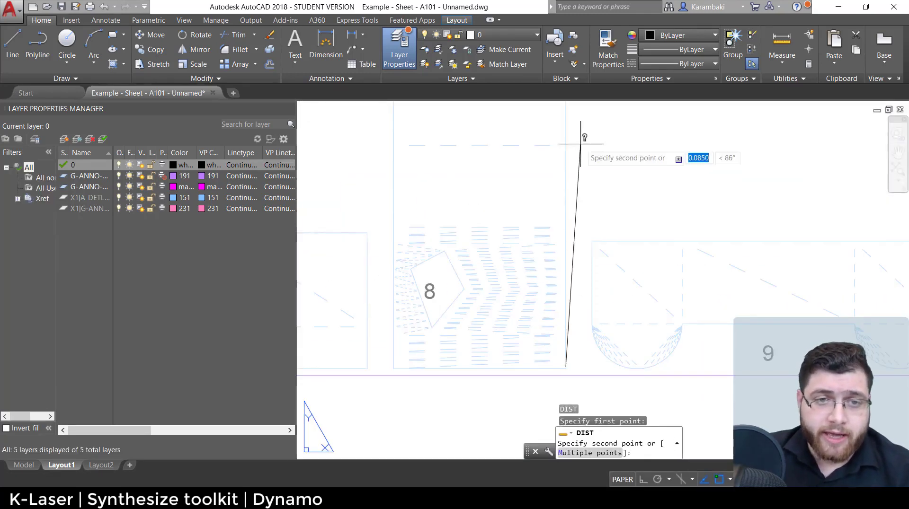
{"action": "middle_click_drag", "start_coordinate": [583, 138], "coordinate": [552, 209]}
{"action": "left_click", "coordinate": [538, 159]}
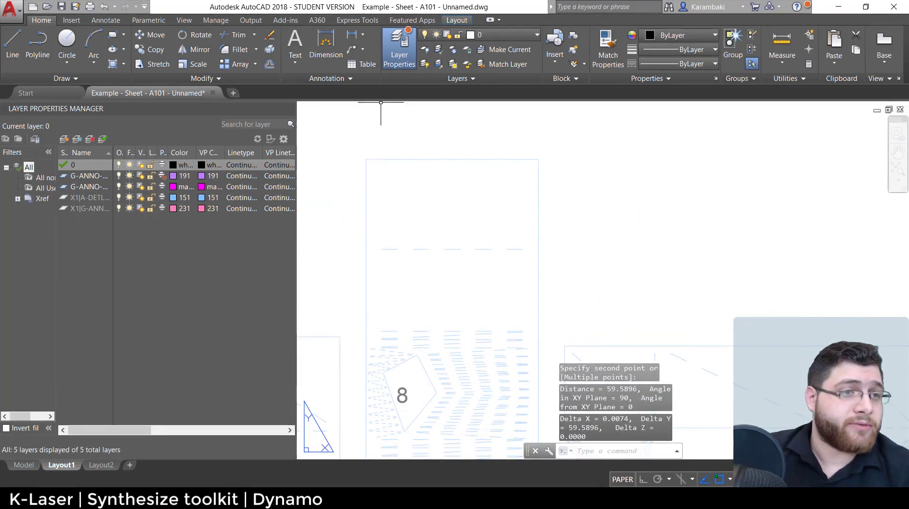
{"action": "key", "text": "Escape"}
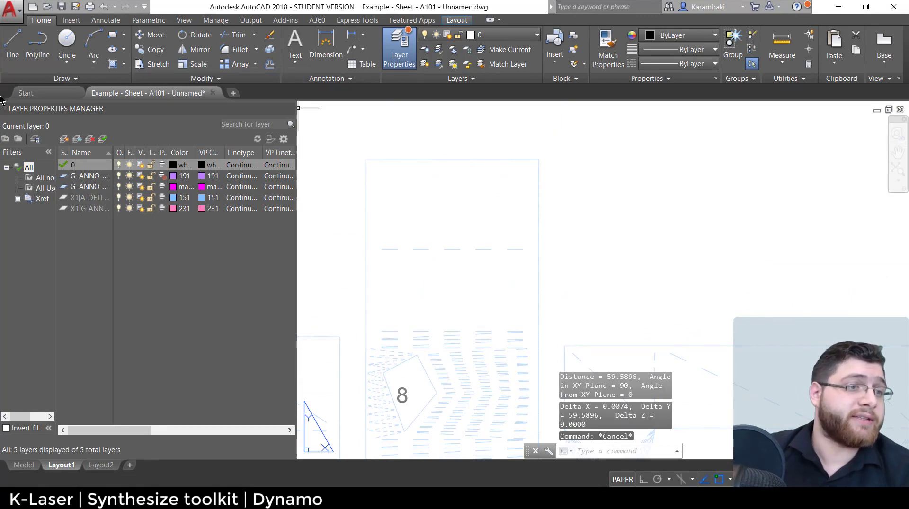
Step: Open "Example - Sheet - A101 - Unnamed-Drafting View - K-Laser.dwg" alongside the sheet drawing
{"action": "left_click", "coordinate": [57, 94]}
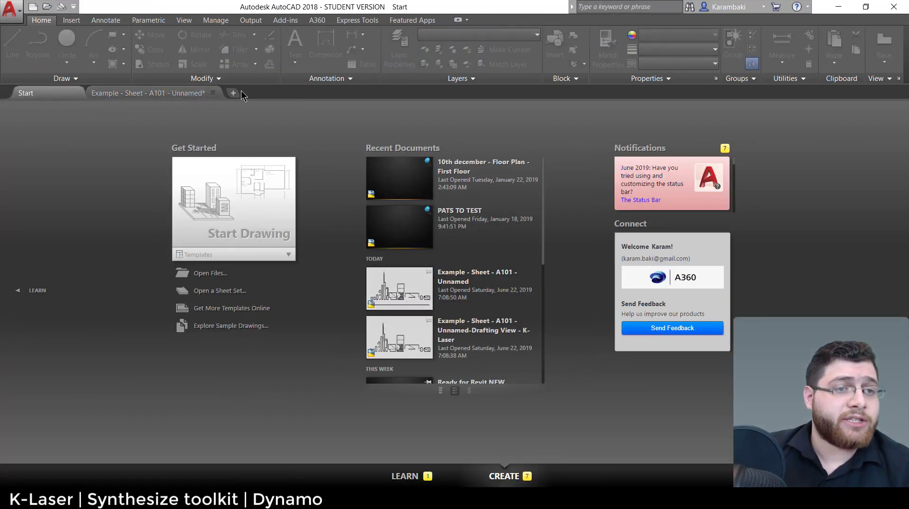
{"action": "left_click", "coordinate": [217, 276]}
{"action": "double_click", "coordinate": [472, 134]}
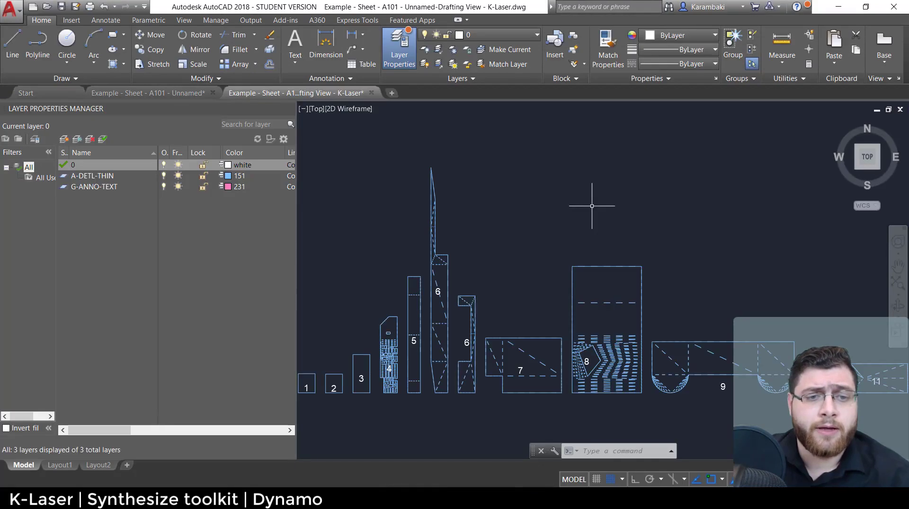
{"action": "key", "text": "Escape"}
{"action": "key", "text": "Escape"}
{"action": "middle_click_drag", "start_coordinate": [477, 228], "coordinate": [498, 234]}
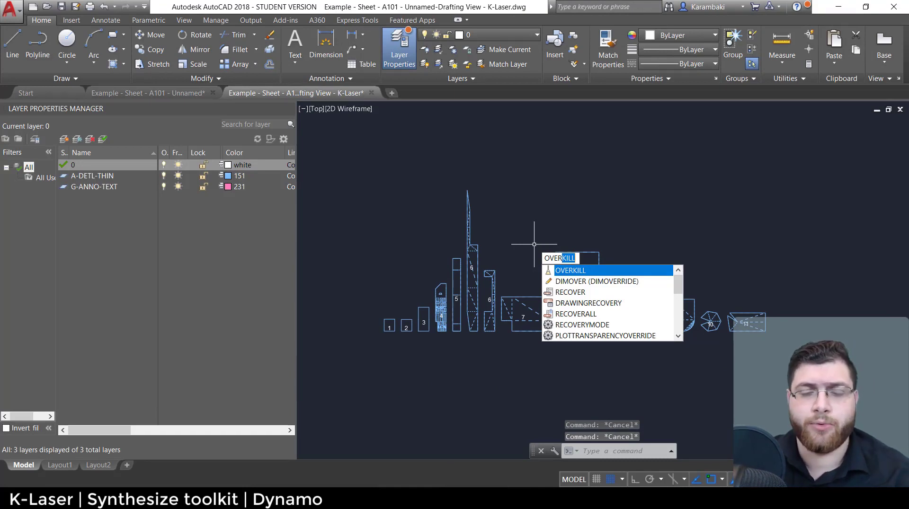
{"action": "key", "text": "Escape"}
Step: Erase overlapping lines along piece 8's top edge to test for duplicates, and undo the erasures
{"action": "scroll", "coordinate": [596, 261], "scroll_direction": "up", "scroll_amount": 8}
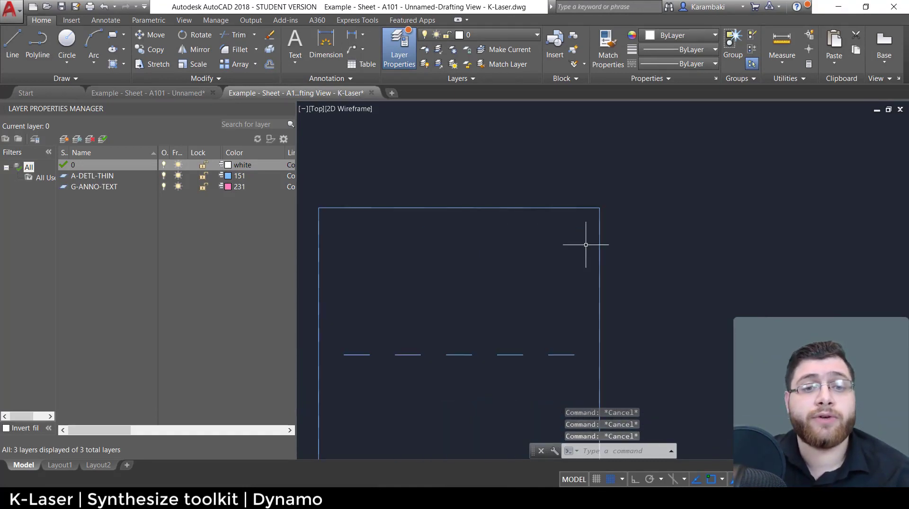
{"action": "scroll", "coordinate": [570, 198], "scroll_direction": "up", "scroll_amount": 4}
{"action": "left_click", "coordinate": [581, 193]}
{"action": "key", "text": "Delete"}
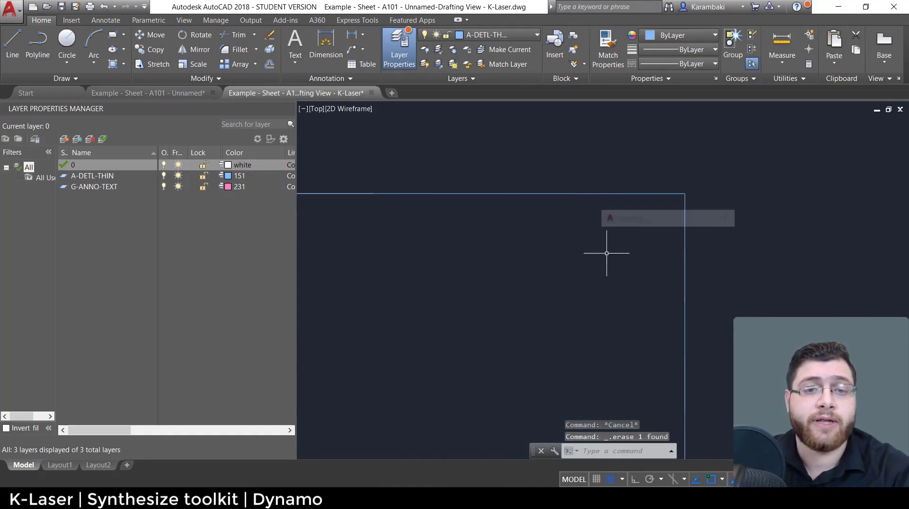
{"action": "left_click", "coordinate": [590, 191]}
{"action": "left_click", "coordinate": [597, 193]}
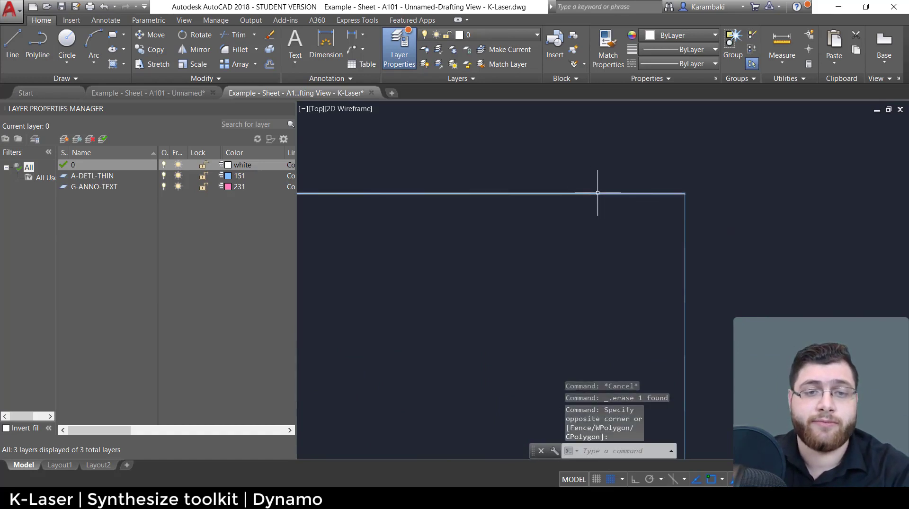
{"action": "left_click", "coordinate": [597, 193]}
{"action": "key", "text": "Delete"}
{"action": "scroll", "coordinate": [620, 183], "scroll_direction": "down", "scroll_amount": 8}
{"action": "key", "text": "ctrl+z"}
{"action": "key", "text": "ctrl+z"}
{"action": "key", "text": "ctrl+z"}
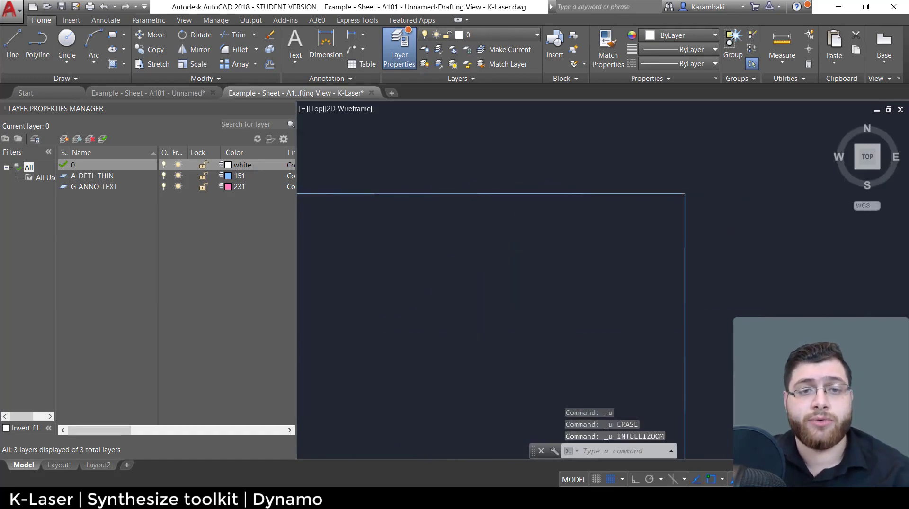
Step: Remove duplicate and overlapping objects from all the numbered pieces with OVERKILL, accepting the current comparison settings
{"action": "type", "text": "over"}
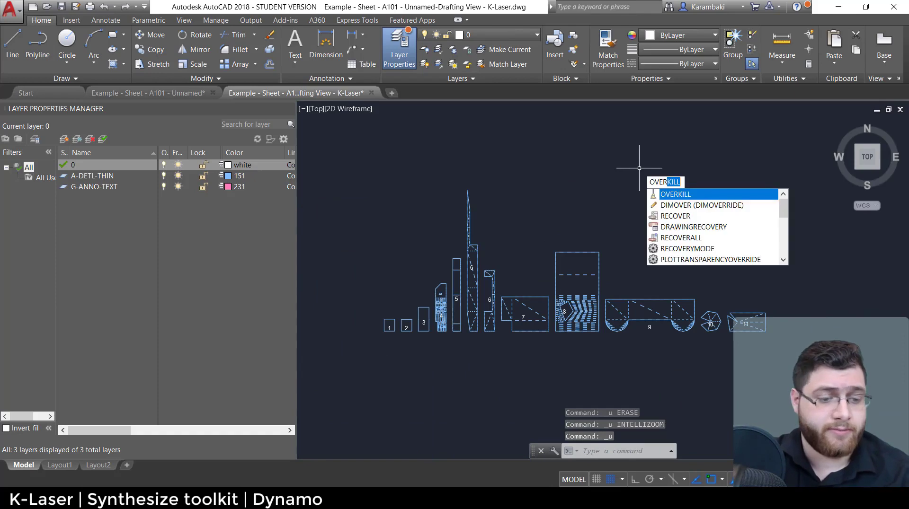
{"action": "key", "text": "Return"}
{"action": "left_click", "coordinate": [372, 159]}
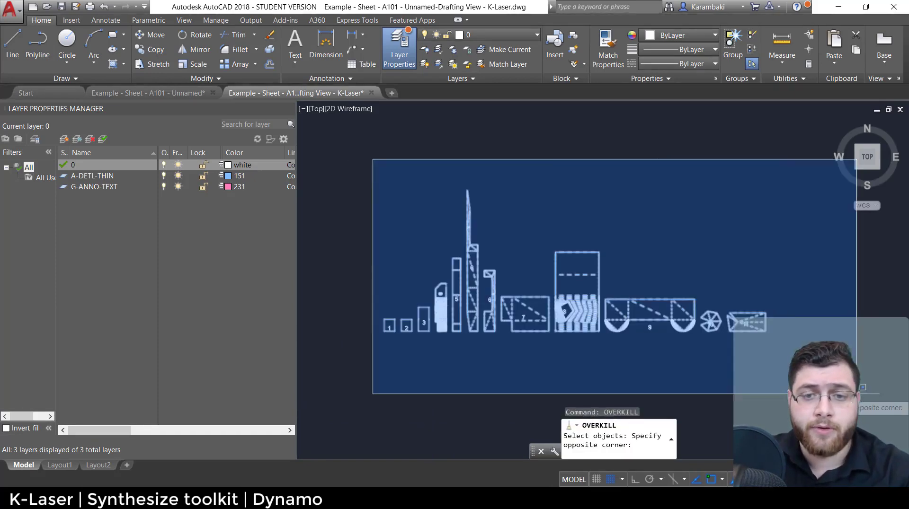
{"action": "left_click", "coordinate": [858, 395]}
{"action": "key", "text": "Return"}
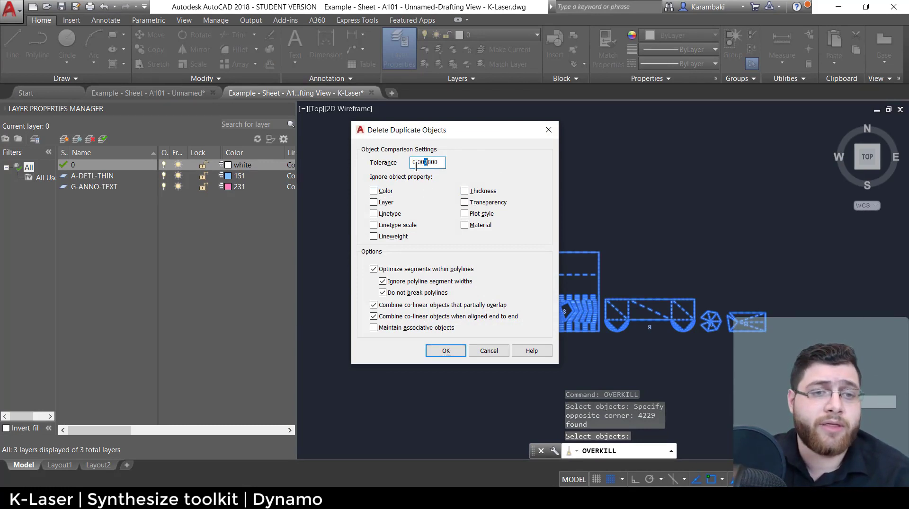
{"action": "left_click", "coordinate": [445, 350]}
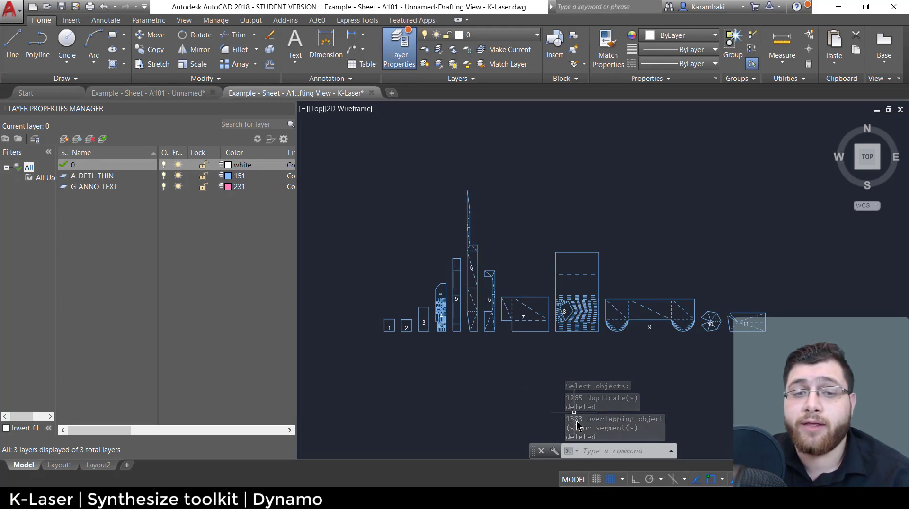
Step: Examine the outlines and dashed fold lines of pieces 4 to 8 up close after the duplicate cleanup
{"action": "scroll", "coordinate": [678, 343], "scroll_direction": "up", "scroll_amount": 6}
{"action": "middle_click_drag", "start_coordinate": [691, 308], "coordinate": [753, 343]}
{"action": "mouse_move", "coordinate": [318, 218]}
{"action": "middle_mouse_down"}
{"action": "mouse_move", "coordinate": [404, 221]}
{"action": "mouse_move", "coordinate": [829, 297]}
{"action": "middle_mouse_up"}
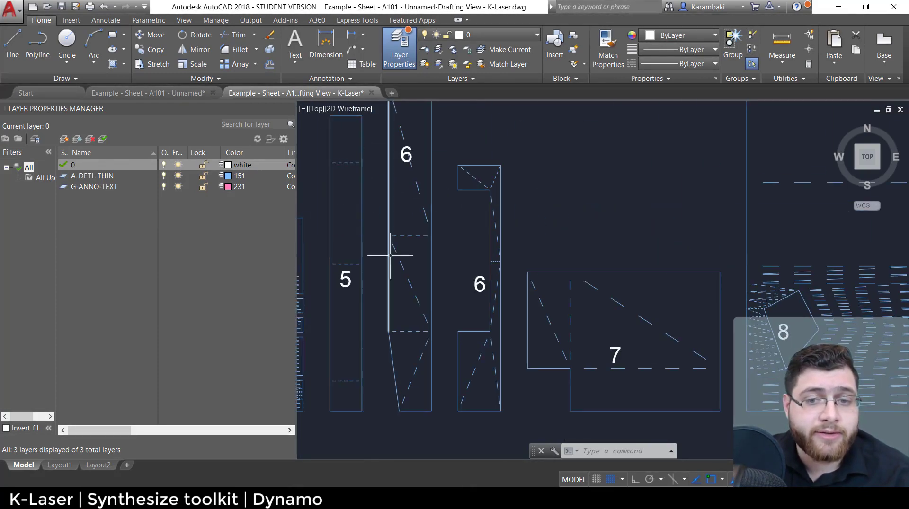
{"action": "mouse_move", "coordinate": [397, 256]}
{"action": "middle_mouse_down"}
{"action": "mouse_move", "coordinate": [805, 316]}
{"action": "mouse_move", "coordinate": [786, 208]}
{"action": "middle_mouse_up"}
{"action": "scroll", "coordinate": [660, 263], "scroll_direction": "up", "scroll_amount": 6}
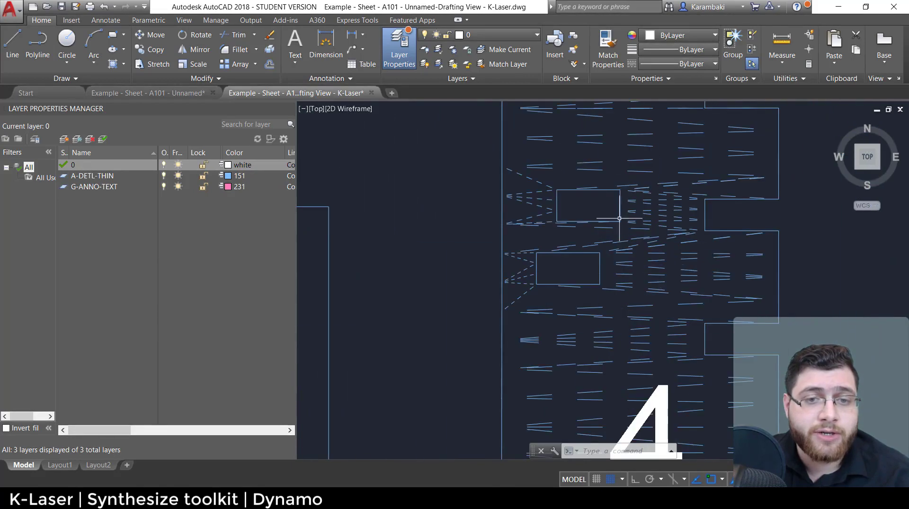
{"action": "middle_click_drag", "start_coordinate": [594, 235], "coordinate": [415, 254]}
{"action": "middle_click_drag", "start_coordinate": [696, 213], "coordinate": [434, 255]}
{"action": "scroll", "coordinate": [434, 256], "scroll_direction": "down", "scroll_amount": 9}
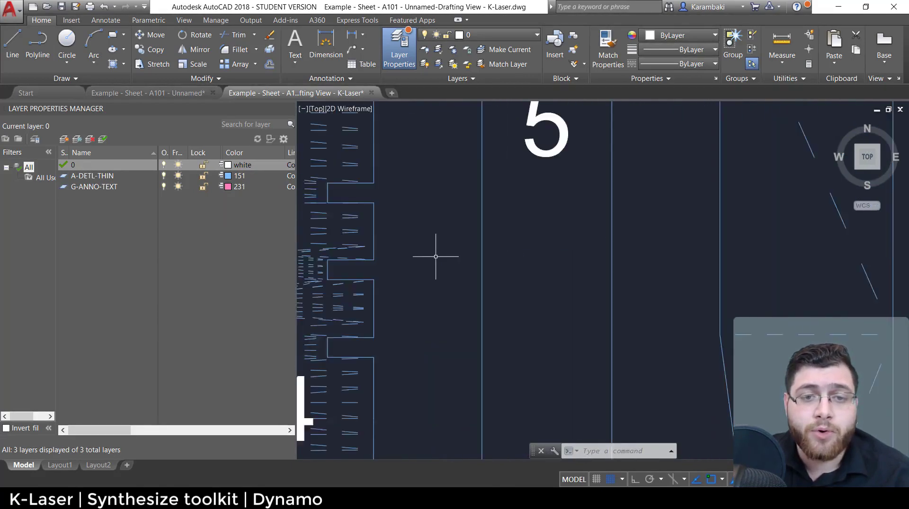
{"action": "middle_click_drag", "start_coordinate": [718, 235], "coordinate": [576, 240]}
{"action": "scroll", "coordinate": [572, 181], "scroll_direction": "up", "scroll_amount": 4}
Step: Erase single edges of piece 8 to test for remaining duplicates, and undo the deletion
{"action": "left_click", "coordinate": [534, 152]}
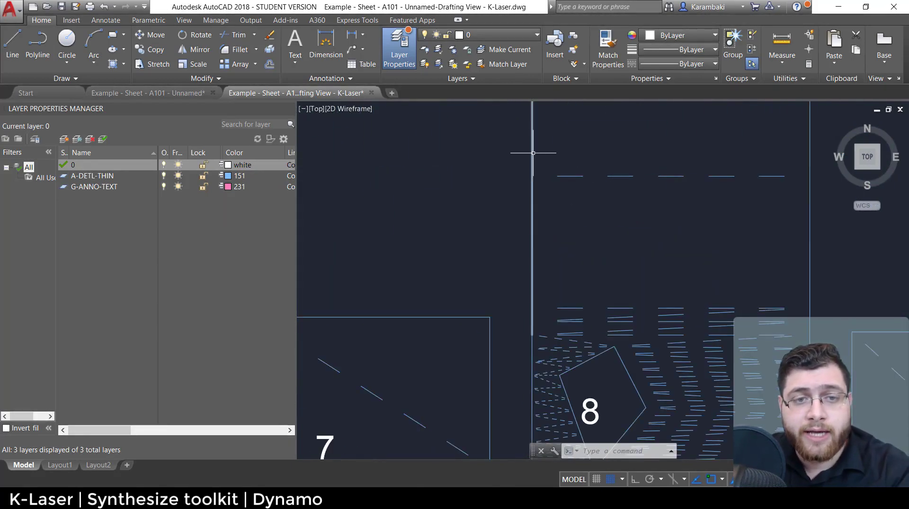
{"action": "key", "text": "Delete"}
{"action": "middle_click_drag", "start_coordinate": [493, 261], "coordinate": [393, 458]}
{"action": "left_click", "coordinate": [619, 239]}
{"action": "key", "text": "Delete"}
{"action": "key", "text": "ctrl+z"}
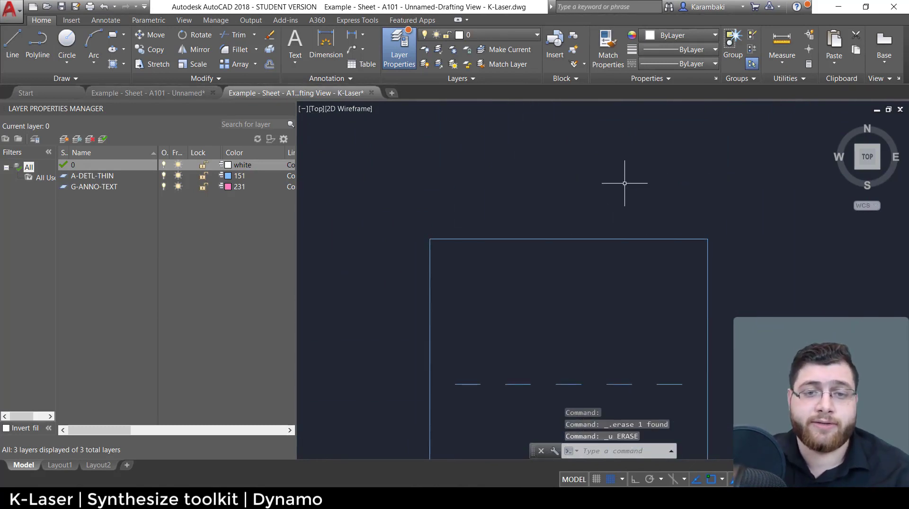
Step: Examine the lines of pieces 8 and 9 and the overall row of pieces
{"action": "scroll", "coordinate": [615, 307], "scroll_direction": "down", "scroll_amount": 4}
{"action": "scroll", "coordinate": [632, 307], "scroll_direction": "up", "scroll_amount": 6}
{"action": "scroll", "coordinate": [632, 307], "scroll_direction": "up", "scroll_amount": 2}
{"action": "key", "text": "Escape"}
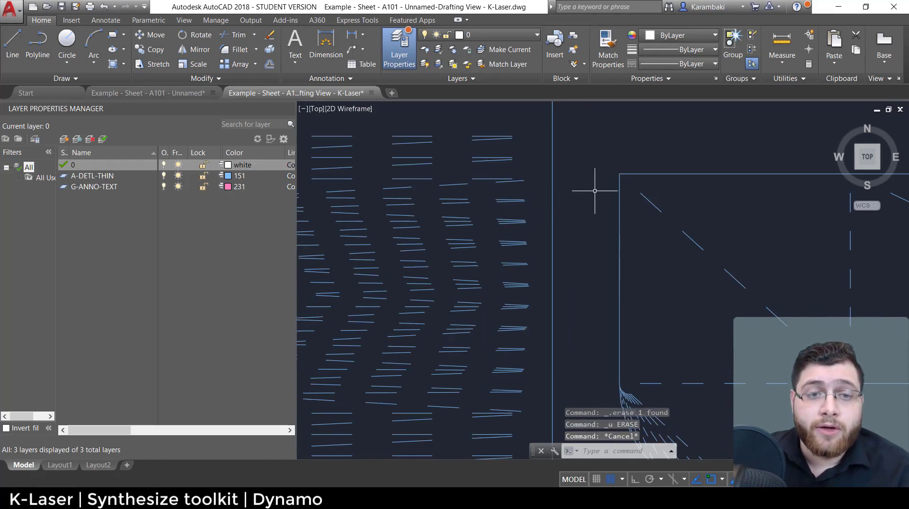
{"action": "middle_click_drag", "start_coordinate": [577, 282], "coordinate": [573, 171]}
{"action": "scroll", "coordinate": [558, 314], "scroll_direction": "down", "scroll_amount": 7}
{"action": "key", "text": "Escape"}
{"action": "middle_click_drag", "start_coordinate": [710, 322], "coordinate": [838, 341]}
{"action": "key", "text": "Escape"}
{"action": "middle_click_drag", "start_coordinate": [551, 275], "coordinate": [484, 294]}
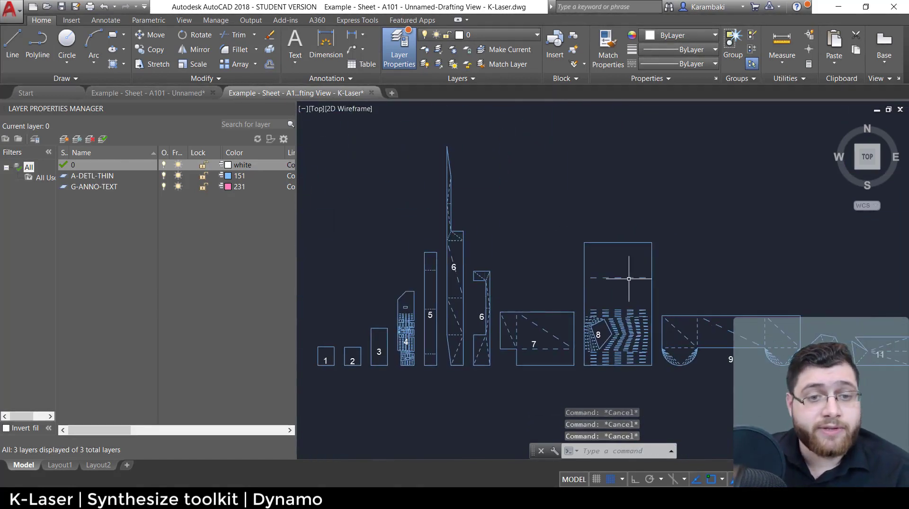
Step: Scale all the pieces from piece 8's lower-right corner, using its right vertical edge as the reference and 0.12 as the new length
{"action": "scroll", "coordinate": [566, 226], "scroll_direction": "down", "scroll_amount": 2}
{"action": "type", "text": "sca"}
{"action": "key", "text": "Return"}
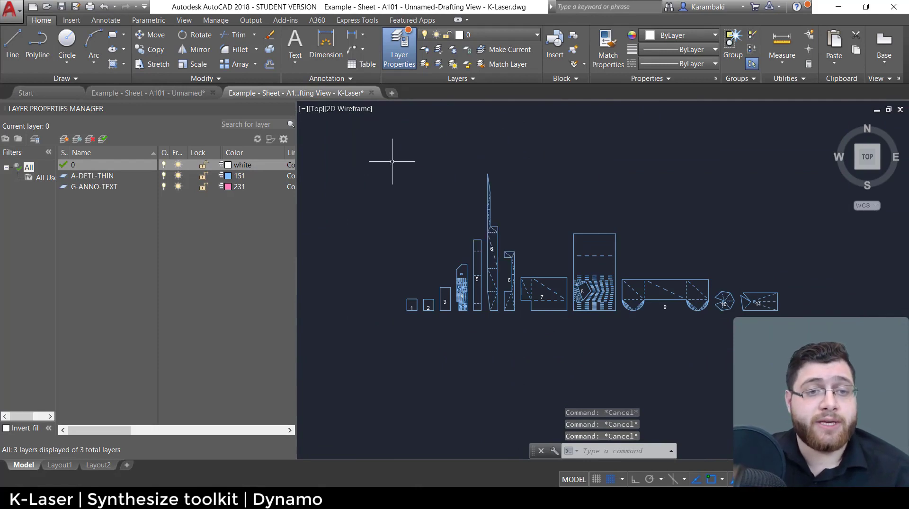
{"action": "left_click", "coordinate": [372, 159]}
{"action": "left_click", "coordinate": [799, 382]}
{"action": "key", "text": "Return"}
{"action": "scroll", "coordinate": [591, 313], "scroll_direction": "up", "scroll_amount": 5}
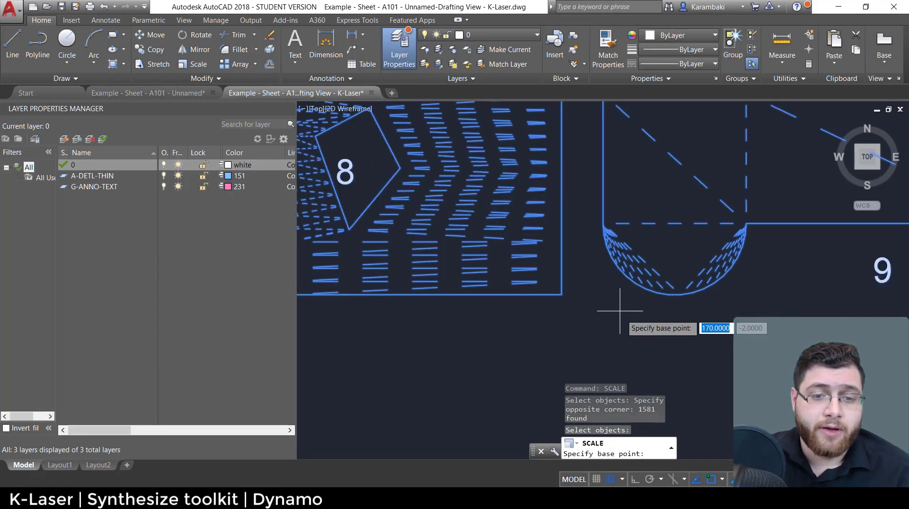
{"action": "left_click", "coordinate": [563, 298]}
{"action": "scroll", "coordinate": [565, 326], "scroll_direction": "down", "scroll_amount": 3}
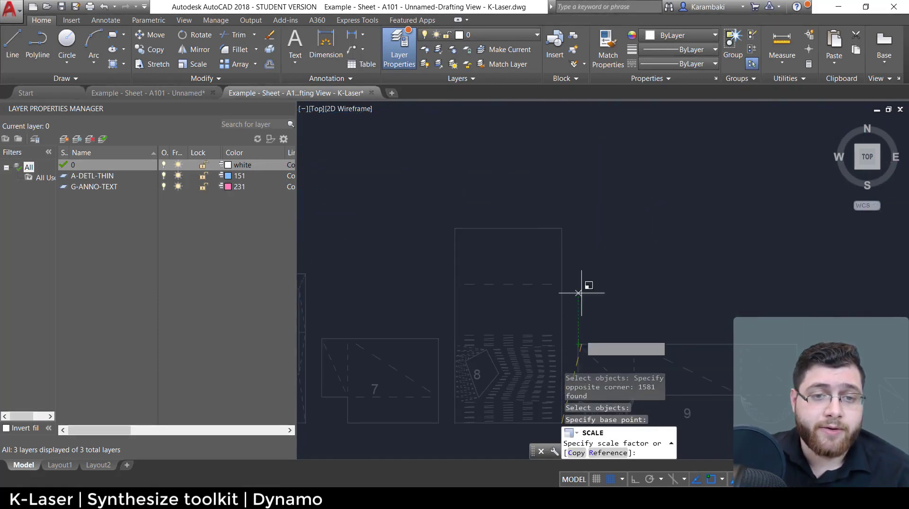
{"action": "type", "text": "r"}
{"action": "key", "text": "Return"}
{"action": "middle_click_drag", "start_coordinate": [558, 299], "coordinate": [499, 224]}
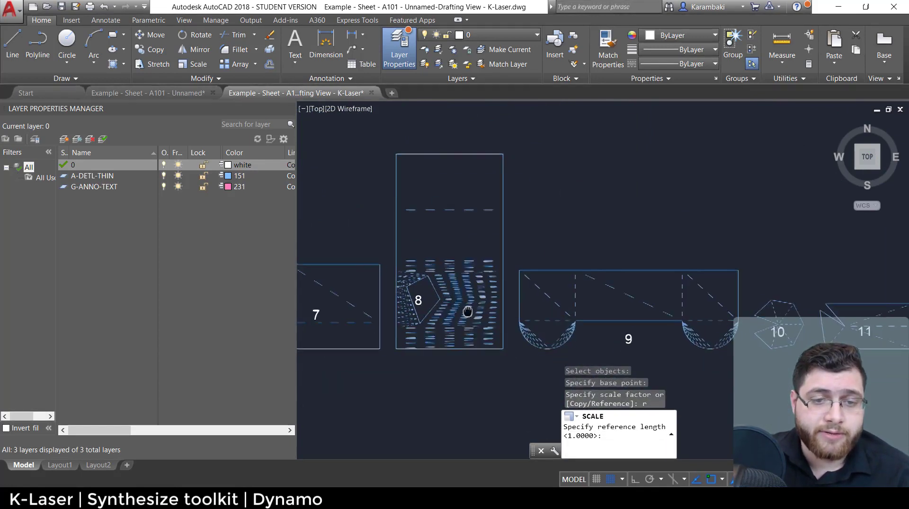
{"action": "left_click", "coordinate": [503, 348]}
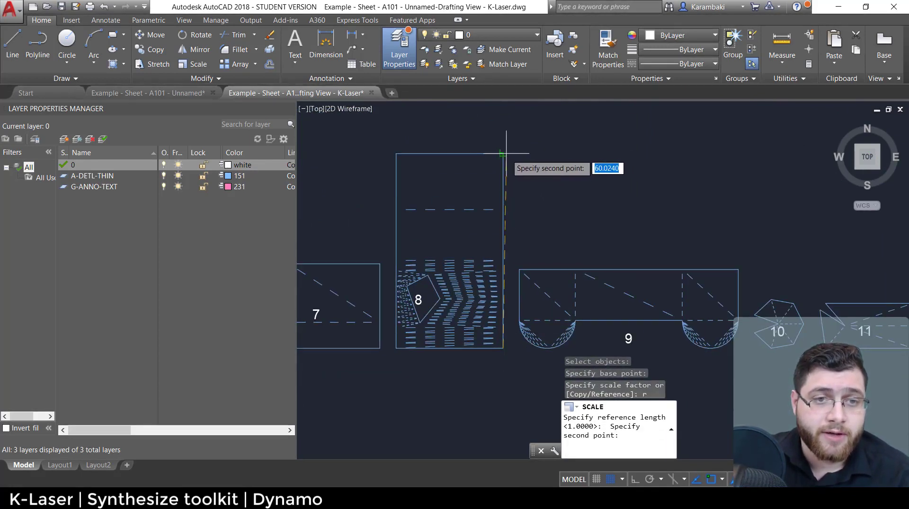
{"action": "left_click", "coordinate": [503, 153]}
{"action": "type", "text": "0.12"}
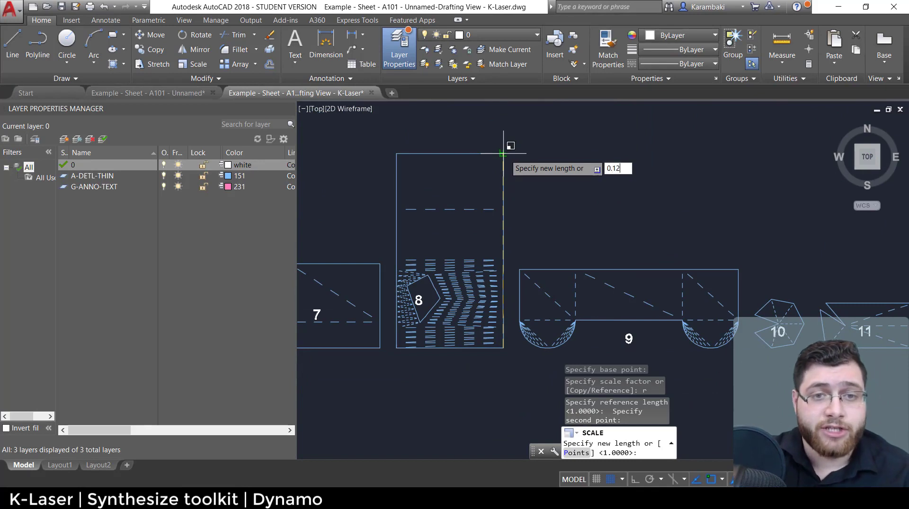
{"action": "key", "text": "Return"}
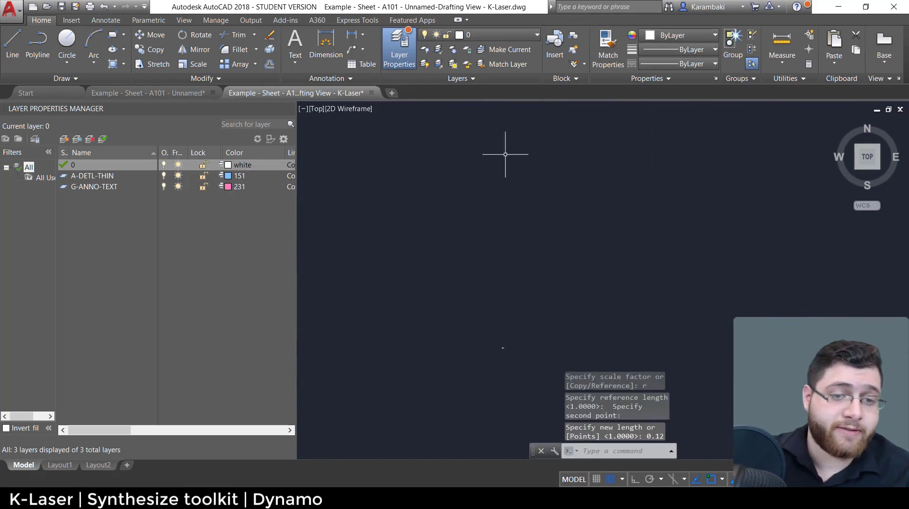
{"action": "key", "text": "Escape"}
{"action": "middle_click", "coordinate": [518, 239]}
{"action": "middle_click", "coordinate": [518, 240]}
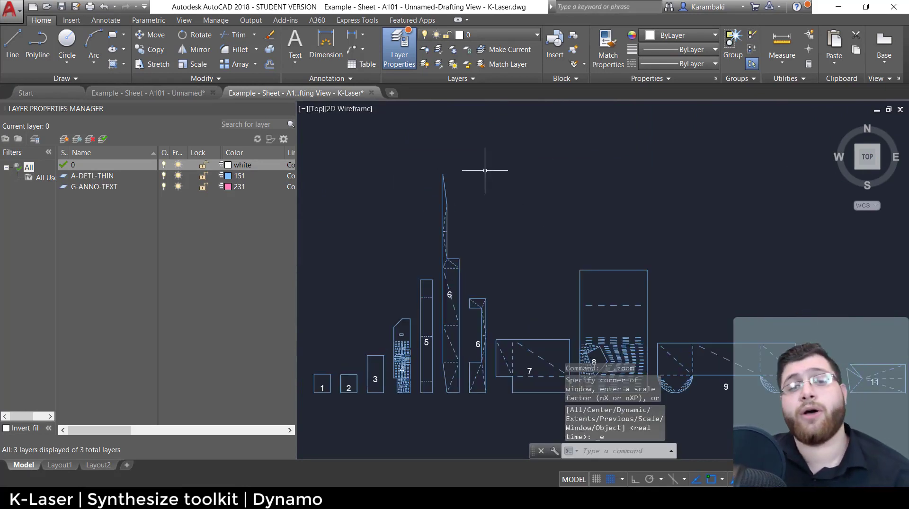
{"action": "scroll", "coordinate": [511, 194], "scroll_direction": "down", "scroll_amount": 3}
{"action": "left_click", "coordinate": [350, 132]}
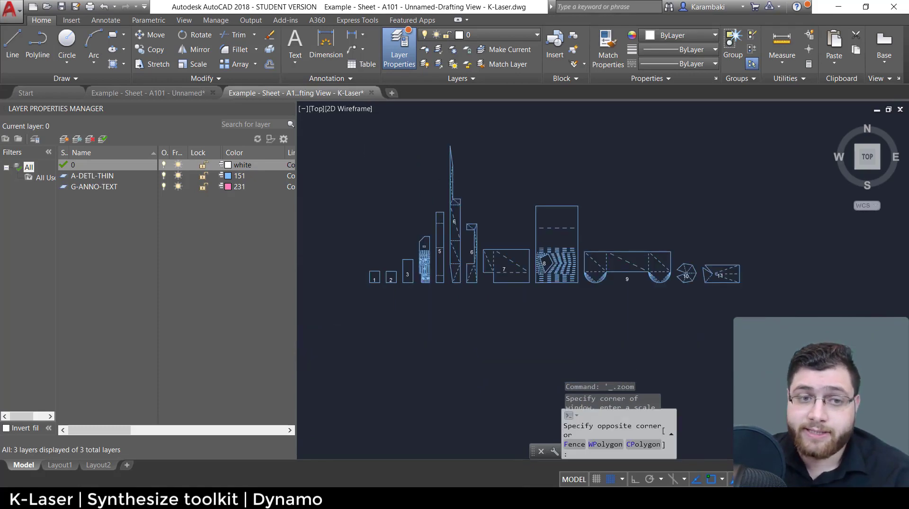
{"action": "key", "text": "Escape"}
{"action": "scroll", "coordinate": [554, 264], "scroll_direction": "up", "scroll_amount": 5}
{"action": "key", "text": "Escape"}
{"action": "middle_click_drag", "start_coordinate": [549, 283], "coordinate": [536, 334]}
{"action": "key", "text": "Escape"}
{"action": "scroll", "coordinate": [545, 251], "scroll_direction": "down", "scroll_amount": 5}
{"action": "scroll", "coordinate": [502, 244], "scroll_direction": "up", "scroll_amount": 4}
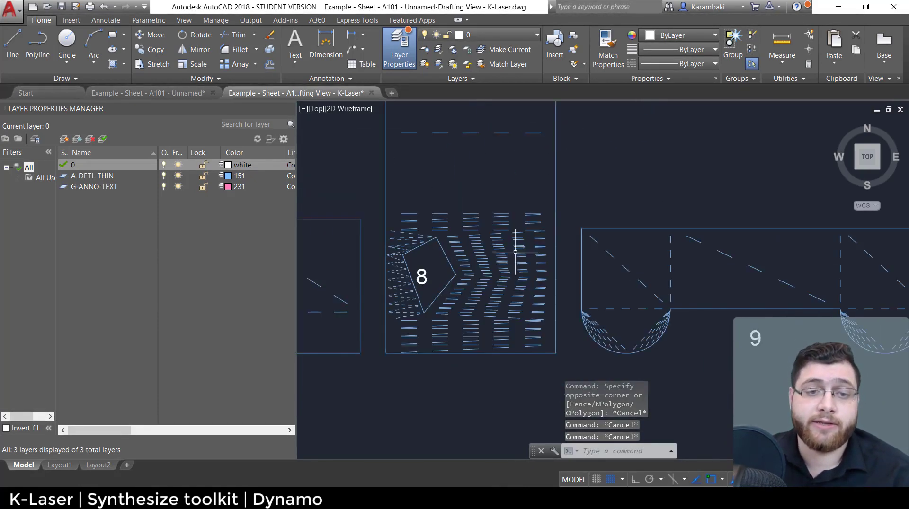
Step: Erase the dashed diagonal line inside piece 9's middle panel
{"action": "middle_click_drag", "start_coordinate": [700, 294], "coordinate": [473, 289]}
{"action": "scroll", "coordinate": [487, 260], "scroll_direction": "up", "scroll_amount": 2}
{"action": "left_click", "coordinate": [442, 207]}
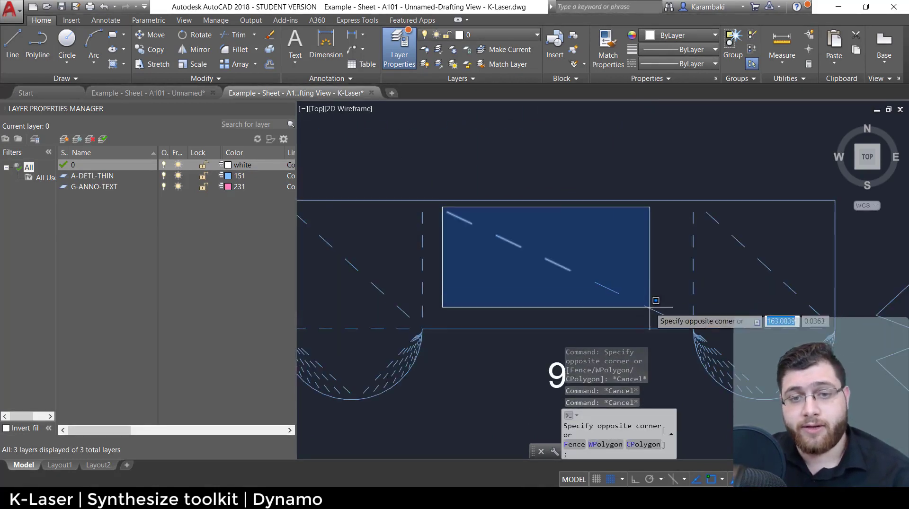
{"action": "left_click", "coordinate": [674, 324]}
{"action": "key", "text": "Delete"}
Step: Erase the dashed diagonal inside piece 9's right panel, and undo the deletion
{"action": "left_click", "coordinate": [700, 208]}
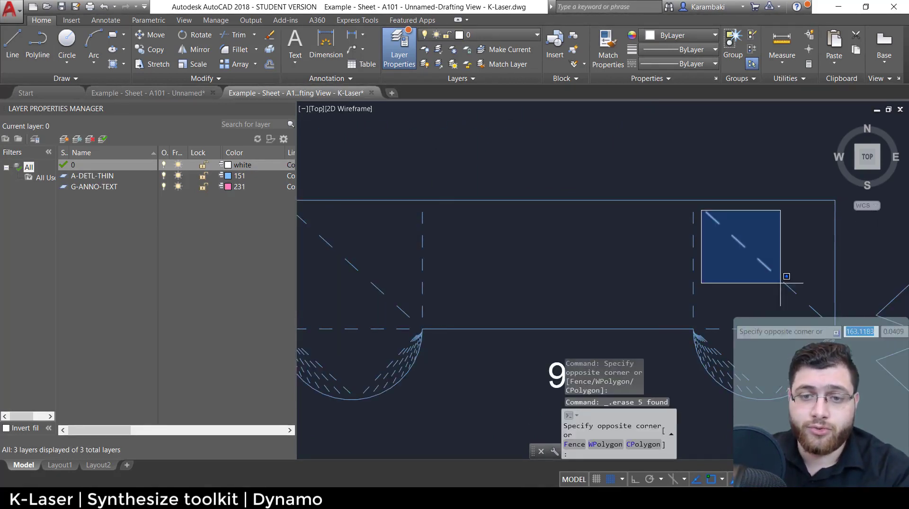
{"action": "left_click", "coordinate": [822, 328]}
{"action": "key", "text": "Delete"}
{"action": "key", "text": "ctrl+z"}
Step: Erase the lower dashes of the diagonal line inside piece 9's right panel
{"action": "middle_click_drag", "start_coordinate": [692, 240], "coordinate": [604, 239]}
{"action": "scroll", "coordinate": [612, 211], "scroll_direction": "up", "scroll_amount": 1}
{"action": "mouse_move", "coordinate": [609, 209]}
{"action": "left_mouse_down"}
{"action": "mouse_move", "coordinate": [669, 412]}
{"action": "mouse_move", "coordinate": [634, 251]}
{"action": "mouse_move", "coordinate": [533, 250]}
{"action": "mouse_move", "coordinate": [505, 293]}
{"action": "mouse_move", "coordinate": [530, 360]}
{"action": "mouse_move", "coordinate": [582, 384]}
{"action": "mouse_move", "coordinate": [655, 374]}
{"action": "mouse_move", "coordinate": [708, 339]}
{"action": "mouse_move", "coordinate": [728, 270]}
{"action": "left_mouse_up"}
{"action": "scroll", "coordinate": [635, 251], "scroll_direction": "up", "scroll_amount": 2}
{"action": "key", "text": "Delete"}
{"action": "left_click_drag", "start_coordinate": [679, 243], "coordinate": [559, 313]}
{"action": "left_click", "coordinate": [548, 243]}
{"action": "left_click", "coordinate": [610, 285]}
{"action": "key", "text": "Delete"}
{"action": "scroll", "coordinate": [669, 300], "scroll_direction": "down", "scroll_amount": 5}
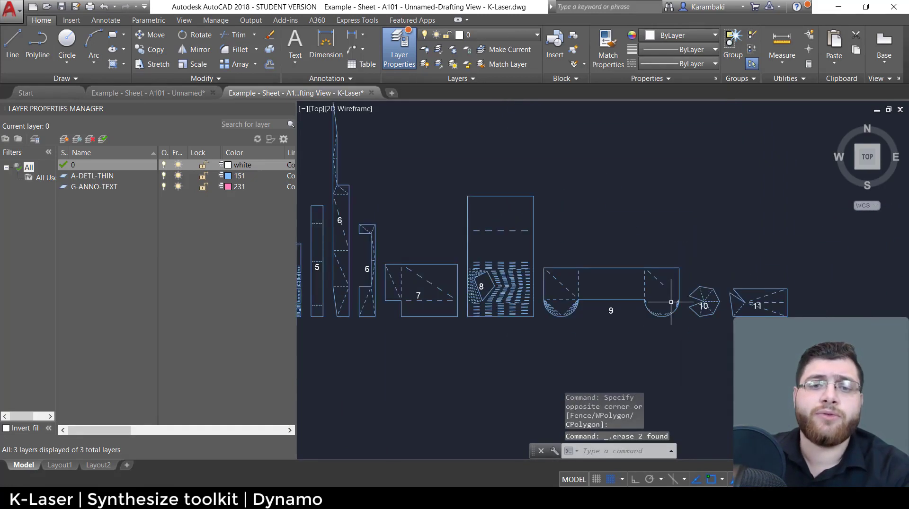
{"action": "middle_click_drag", "start_coordinate": [694, 306], "coordinate": [714, 329]}
{"action": "key", "text": "Escape"}
{"action": "mouse_move", "coordinate": [572, 252]}
{"action": "middle_mouse_down"}
{"action": "mouse_move", "coordinate": [642, 261]}
{"action": "mouse_move", "coordinate": [492, 263]}
{"action": "mouse_move", "coordinate": [515, 256]}
{"action": "middle_mouse_up"}
{"action": "key", "text": "Escape"}
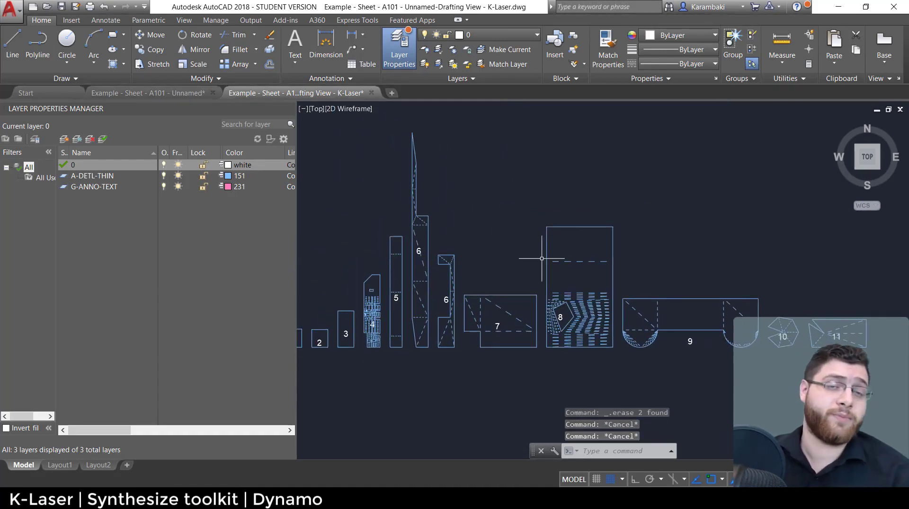